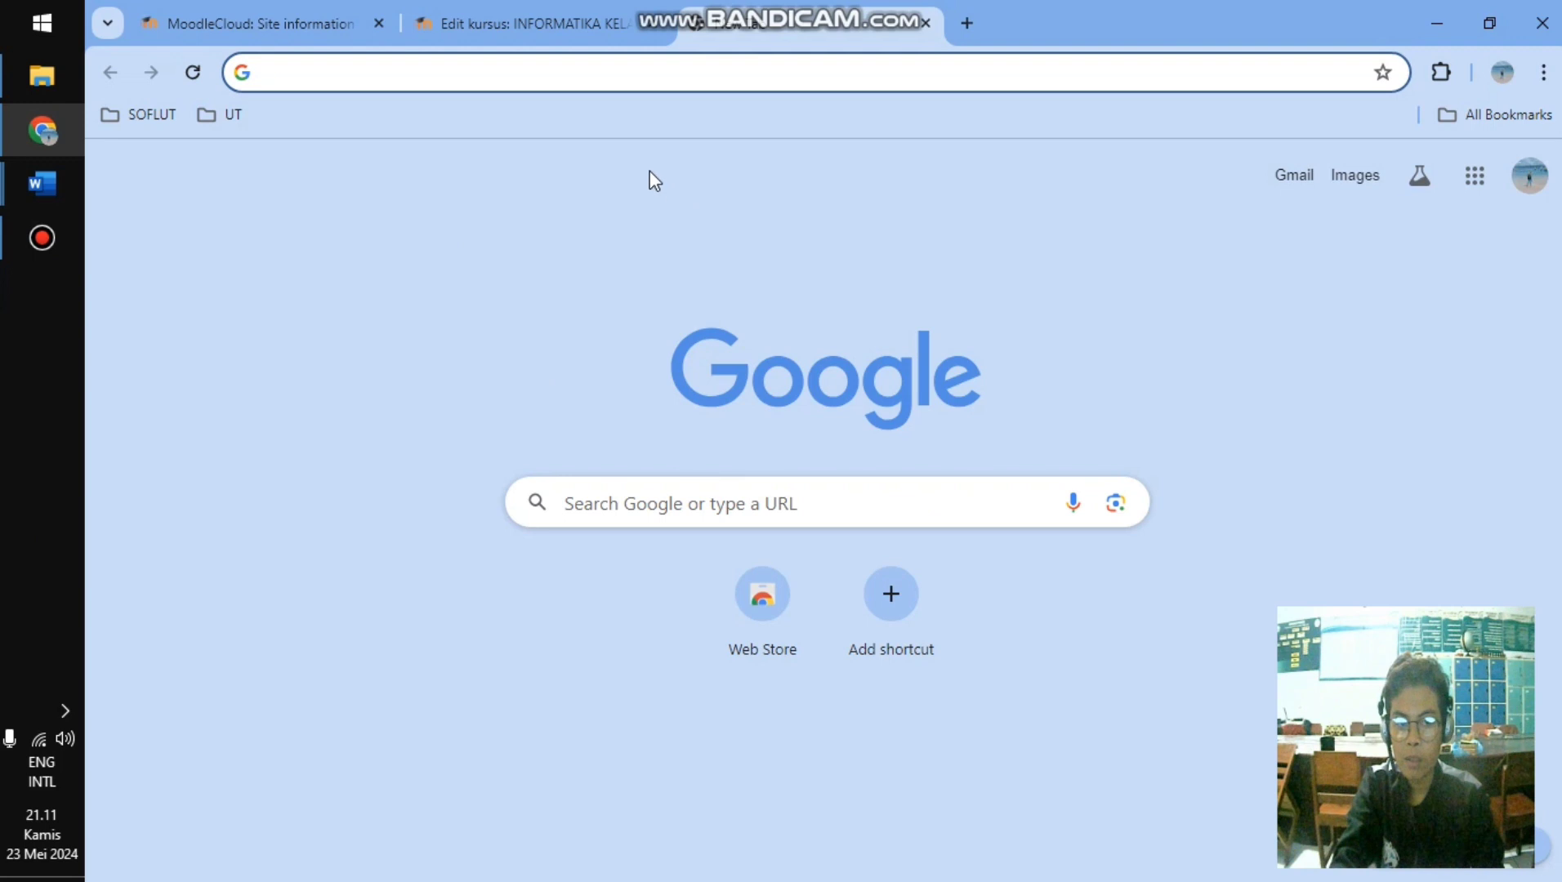
- Search Google for "lms moodlecloud sign in" and open the MoodleCloud login page, ready at its password field
click(525, 73)
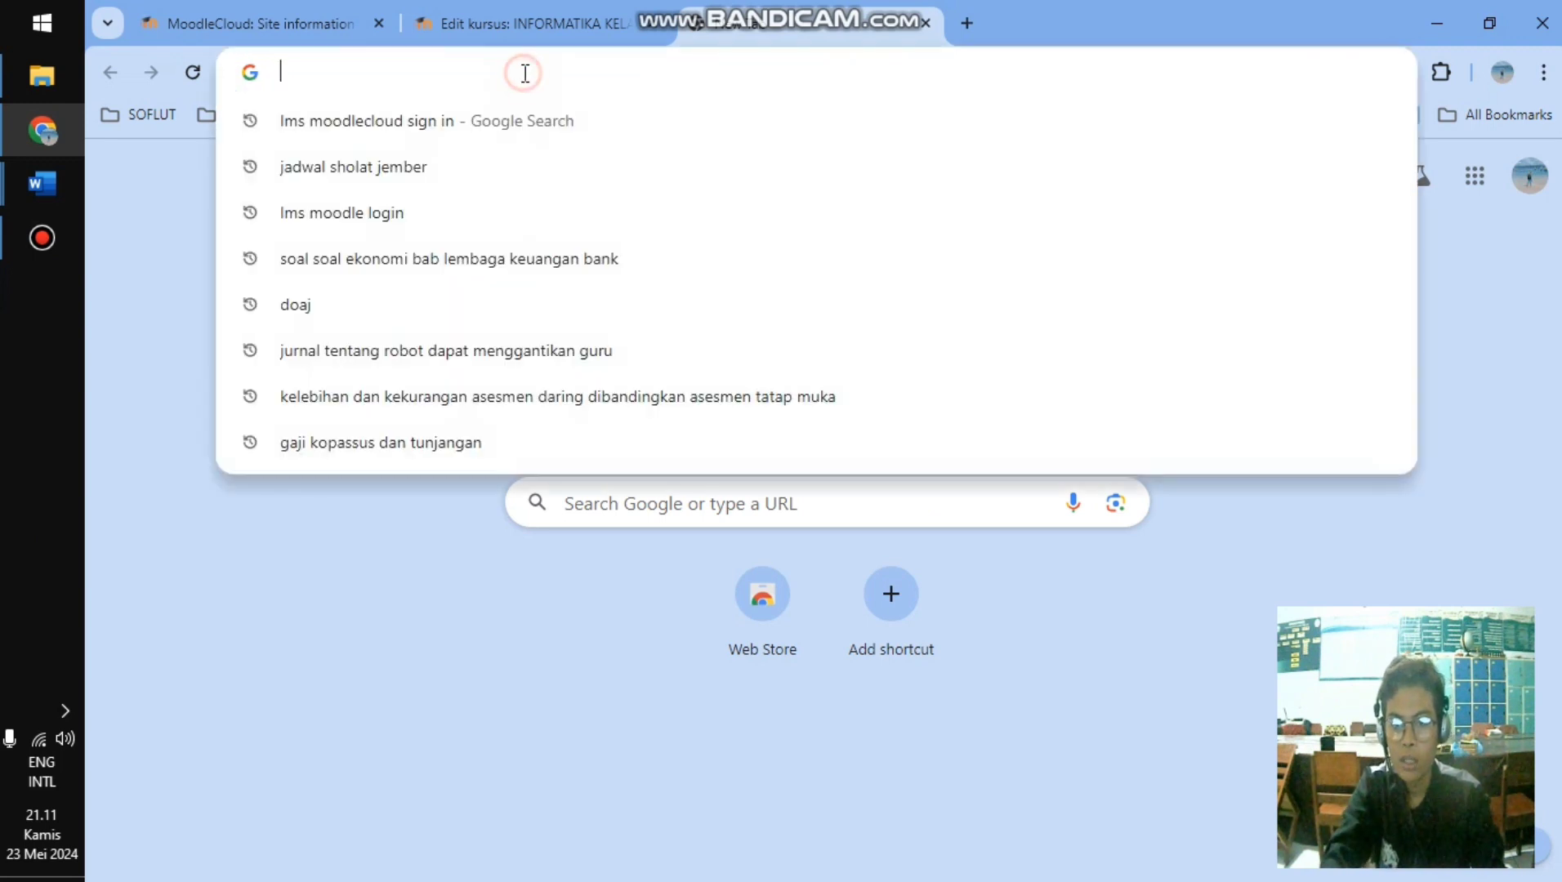
click(412, 127)
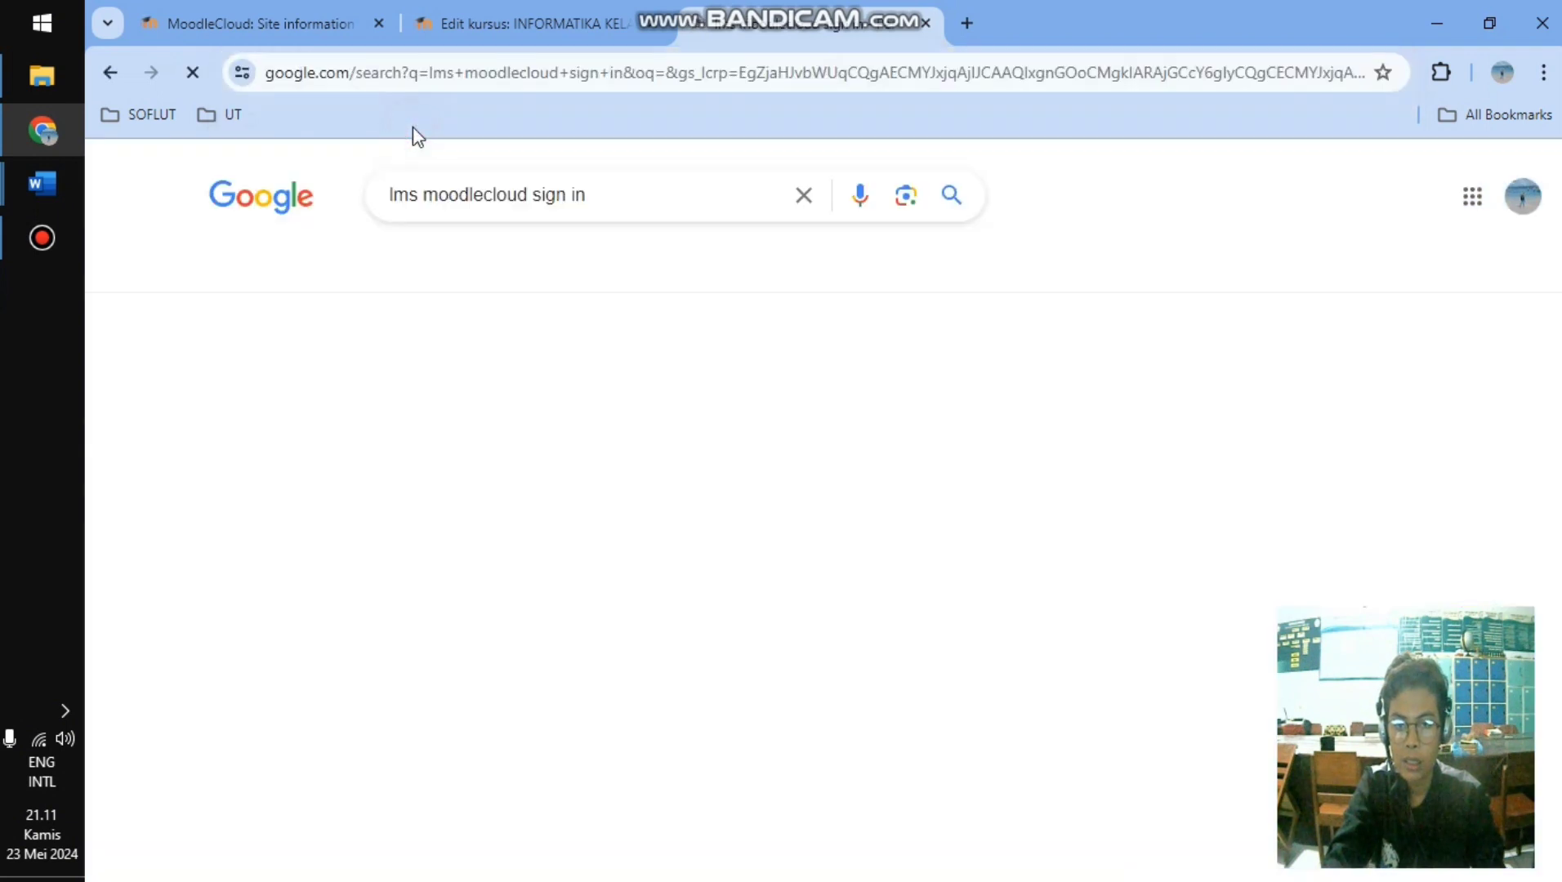
click(302, 393)
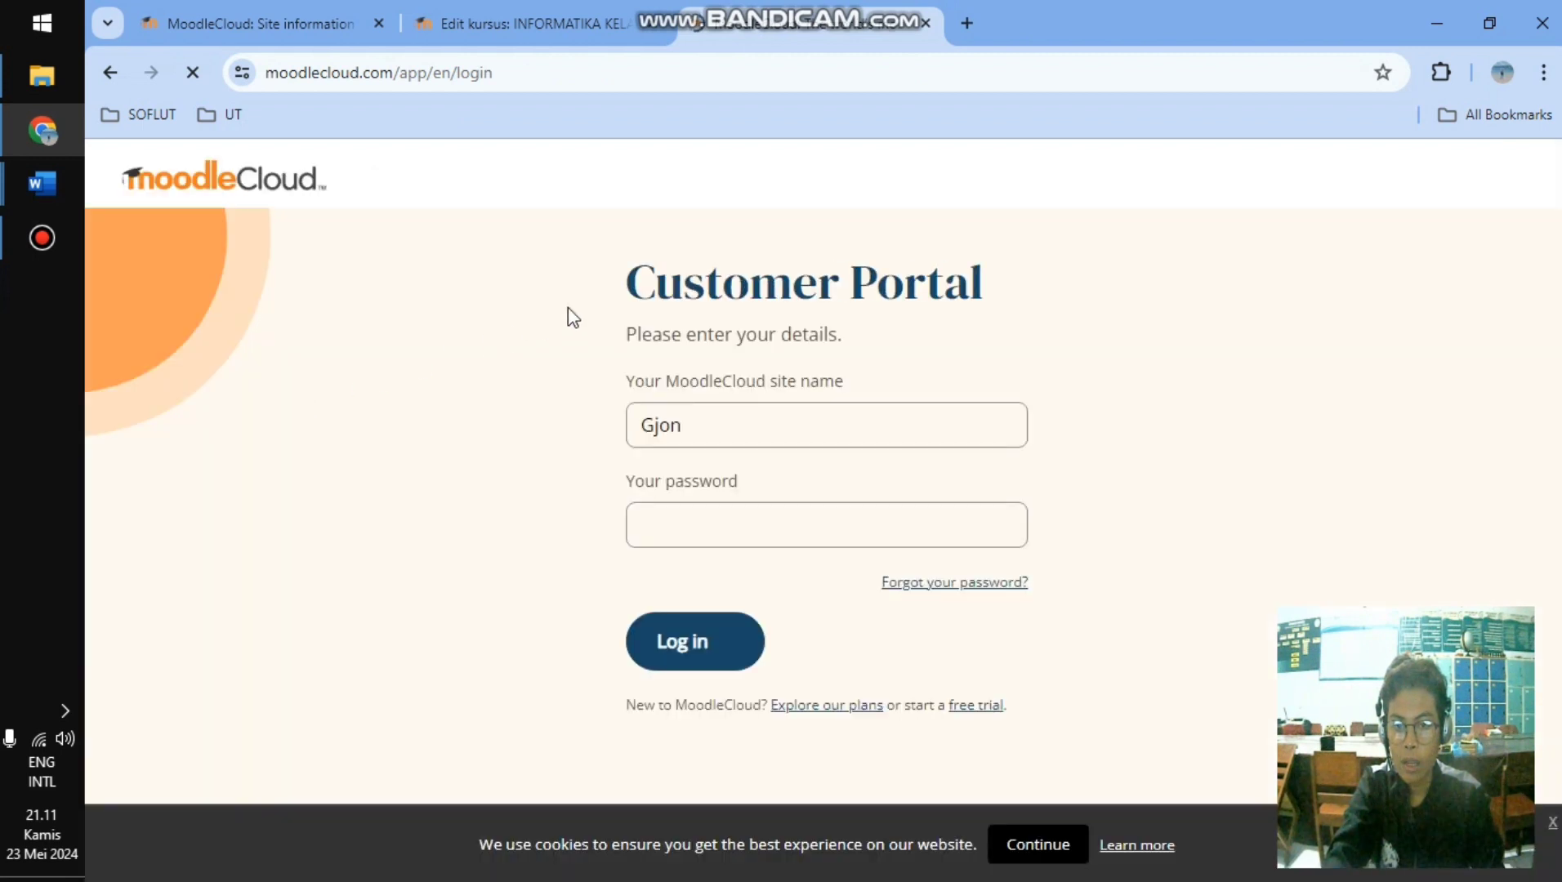
click(720, 522)
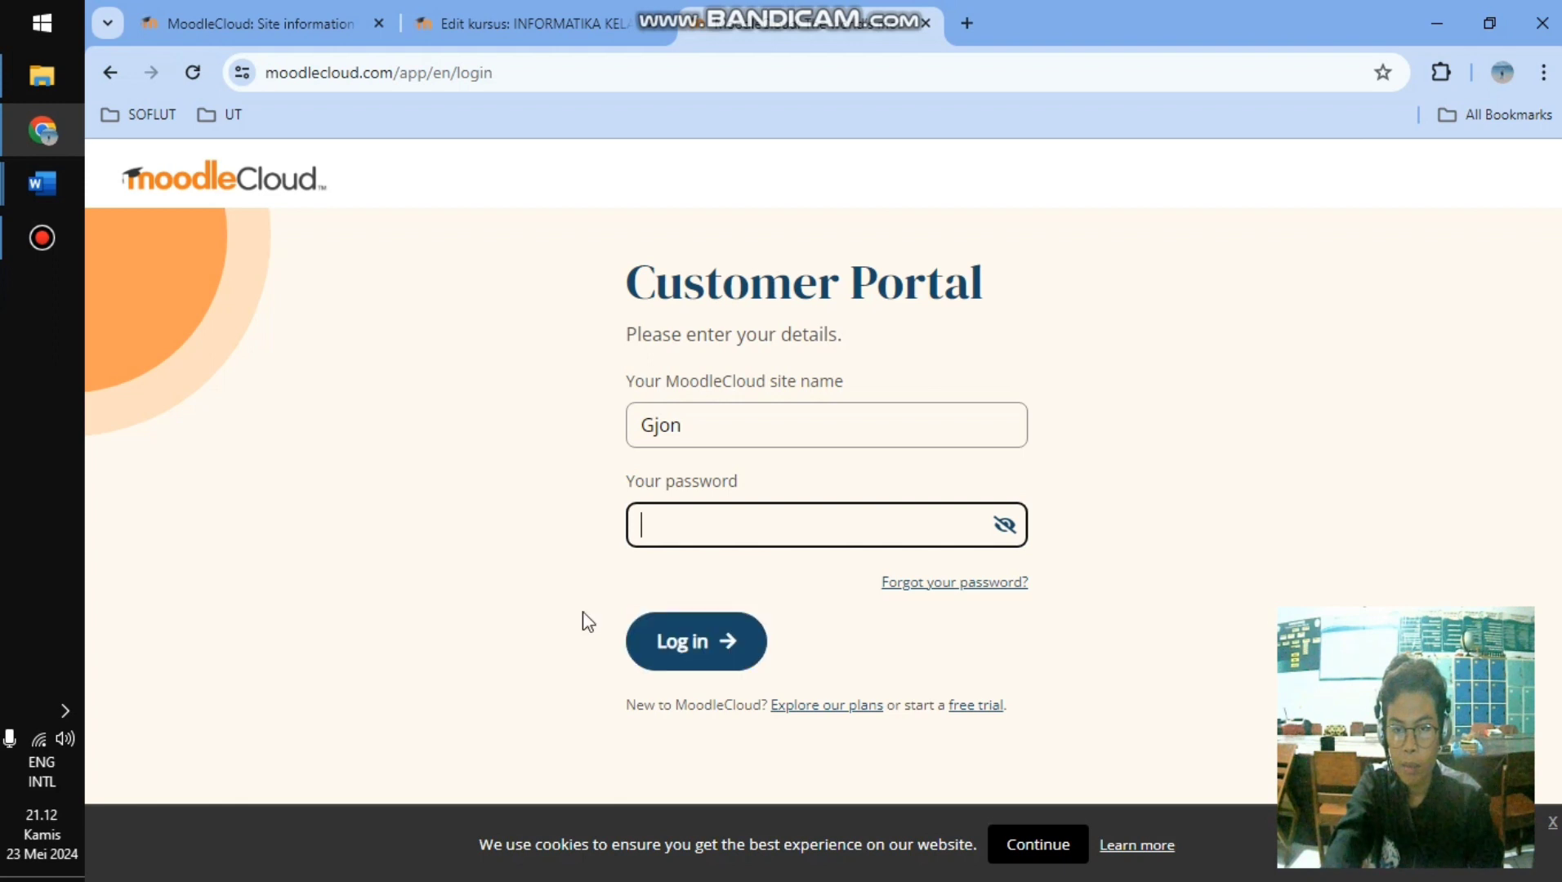
- Switch to the already logged-in MoodleCloud portal and highlight the Site name label in the package information
click(244, 13)
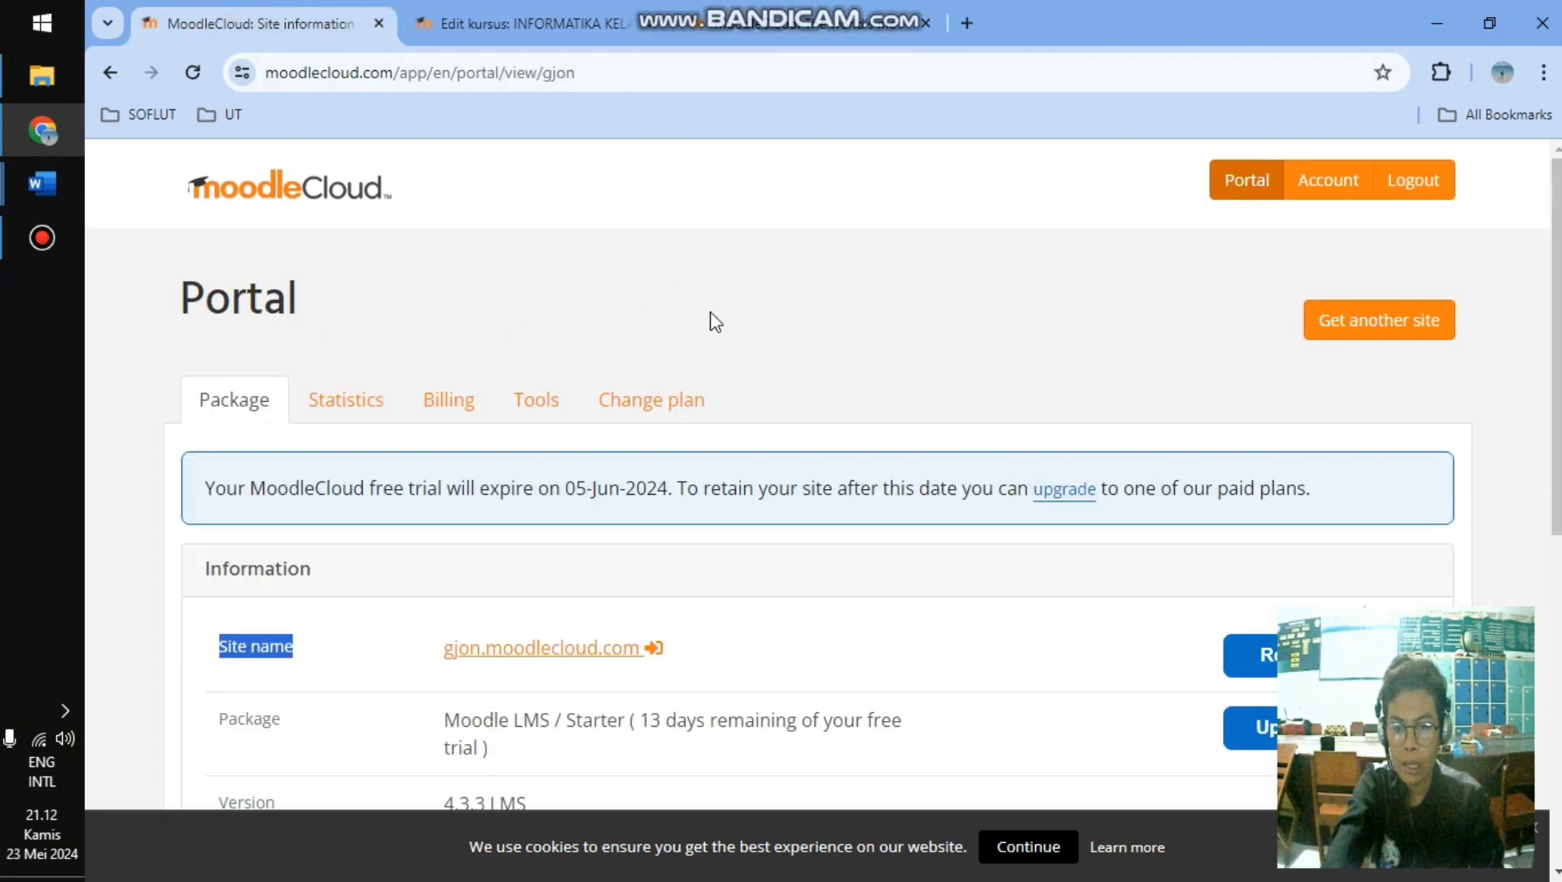
click(552, 311)
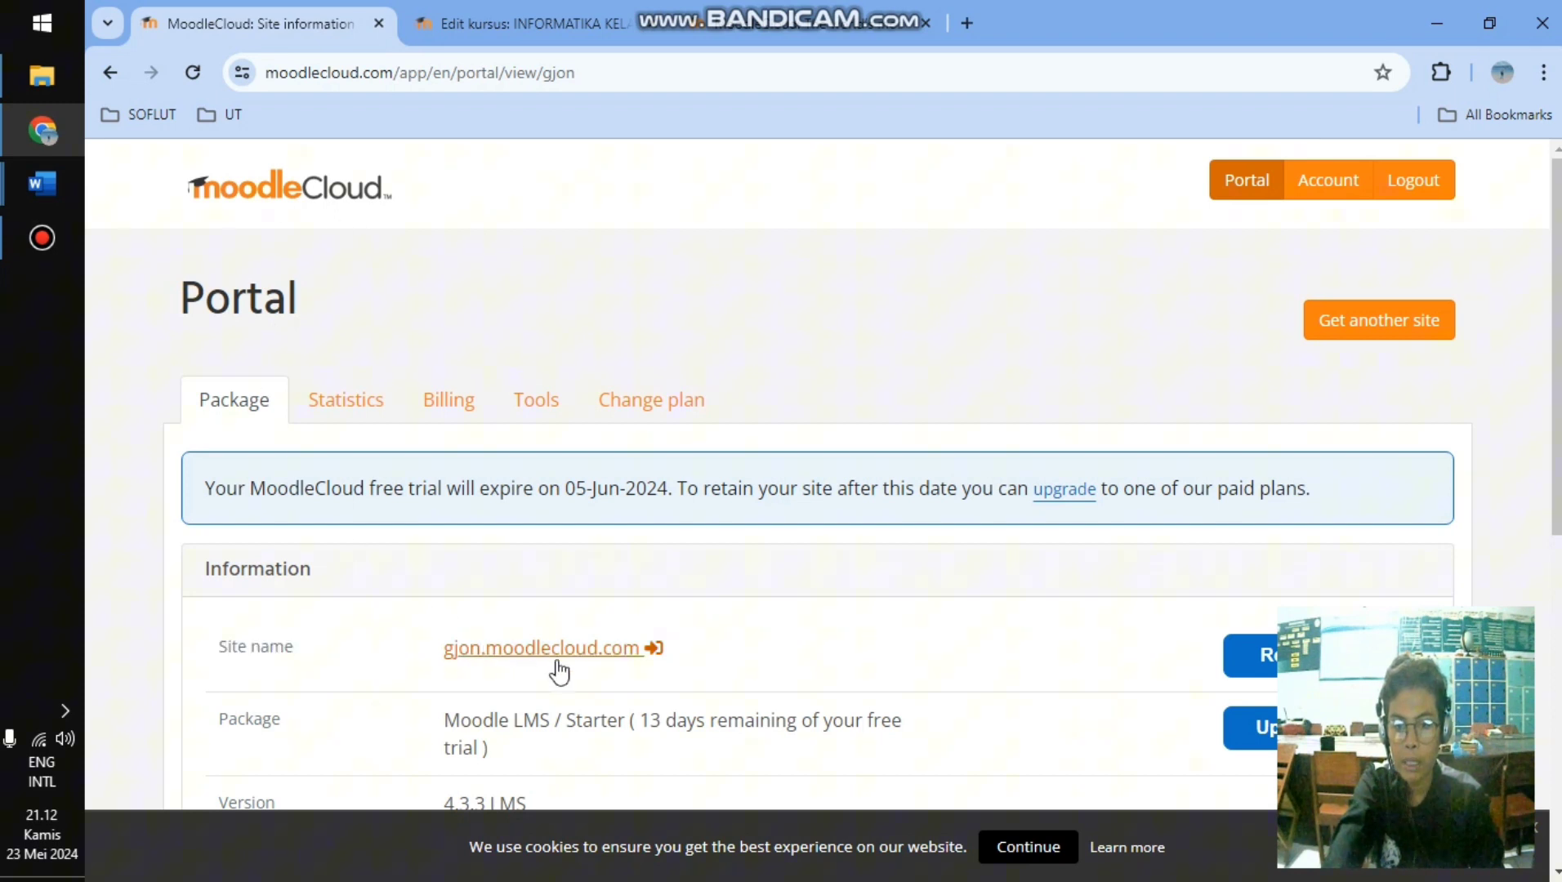
drag(307, 646, 206, 655)
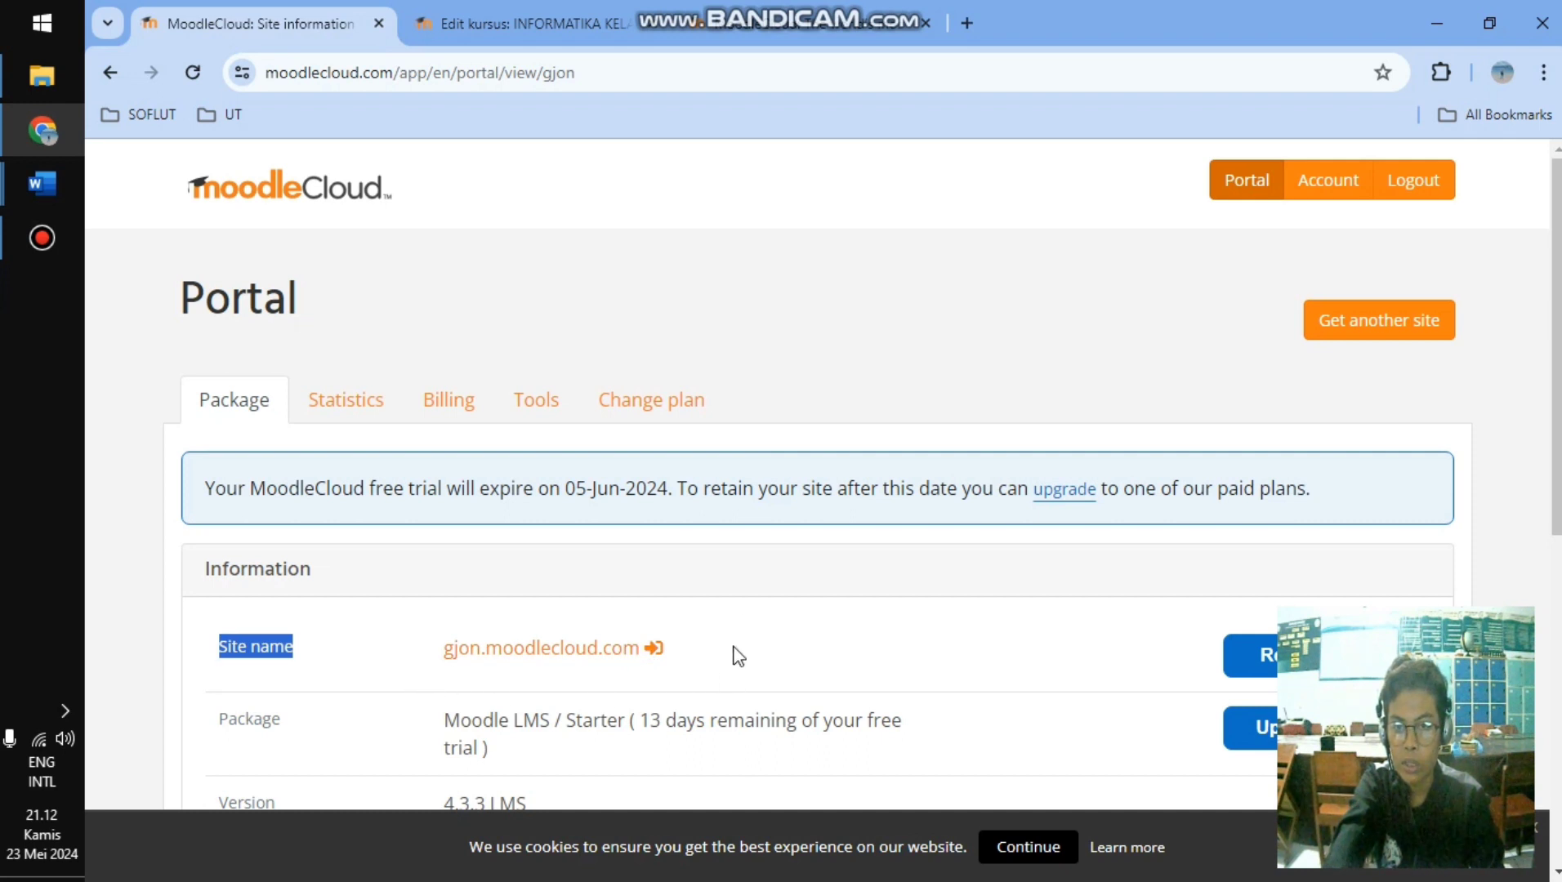
- Go from the open course to the Moodle site's Beranda page and toggle edit mode off and on again
click(486, 13)
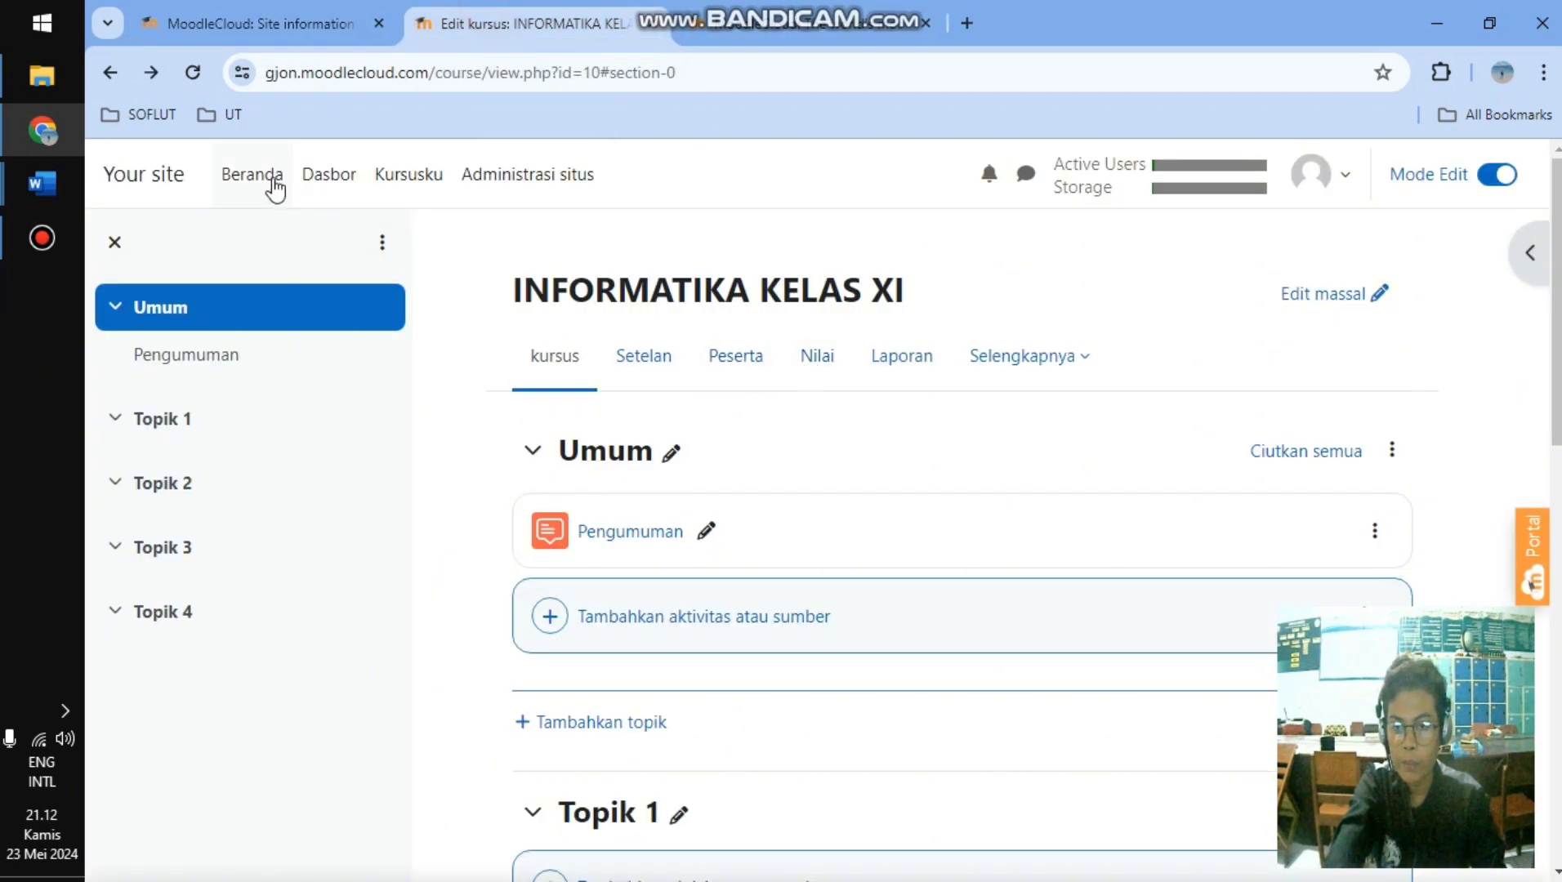
click(269, 181)
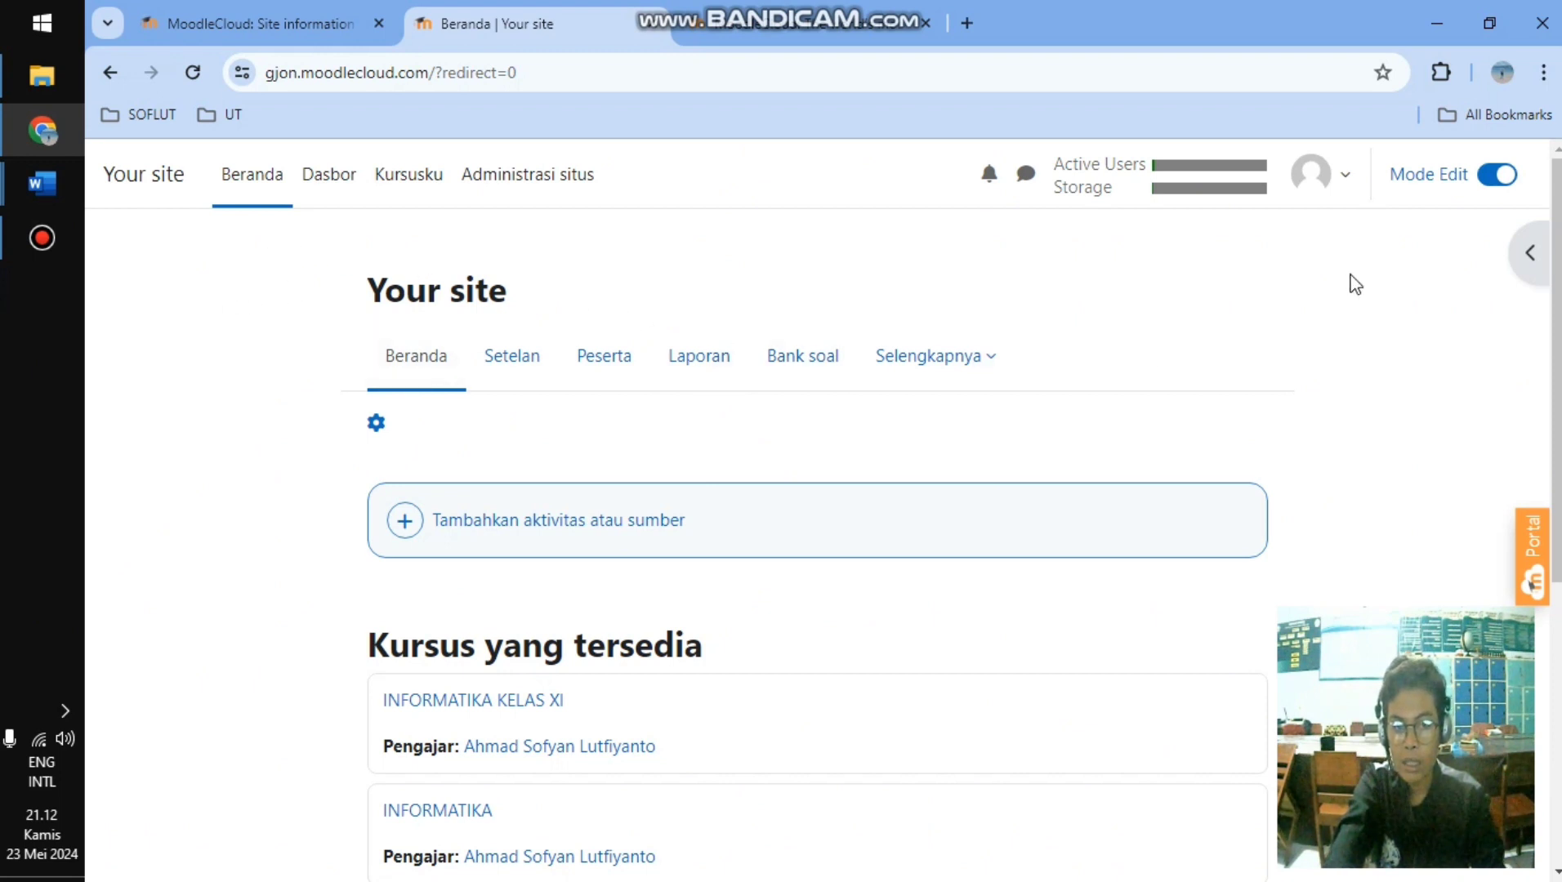
click(1497, 179)
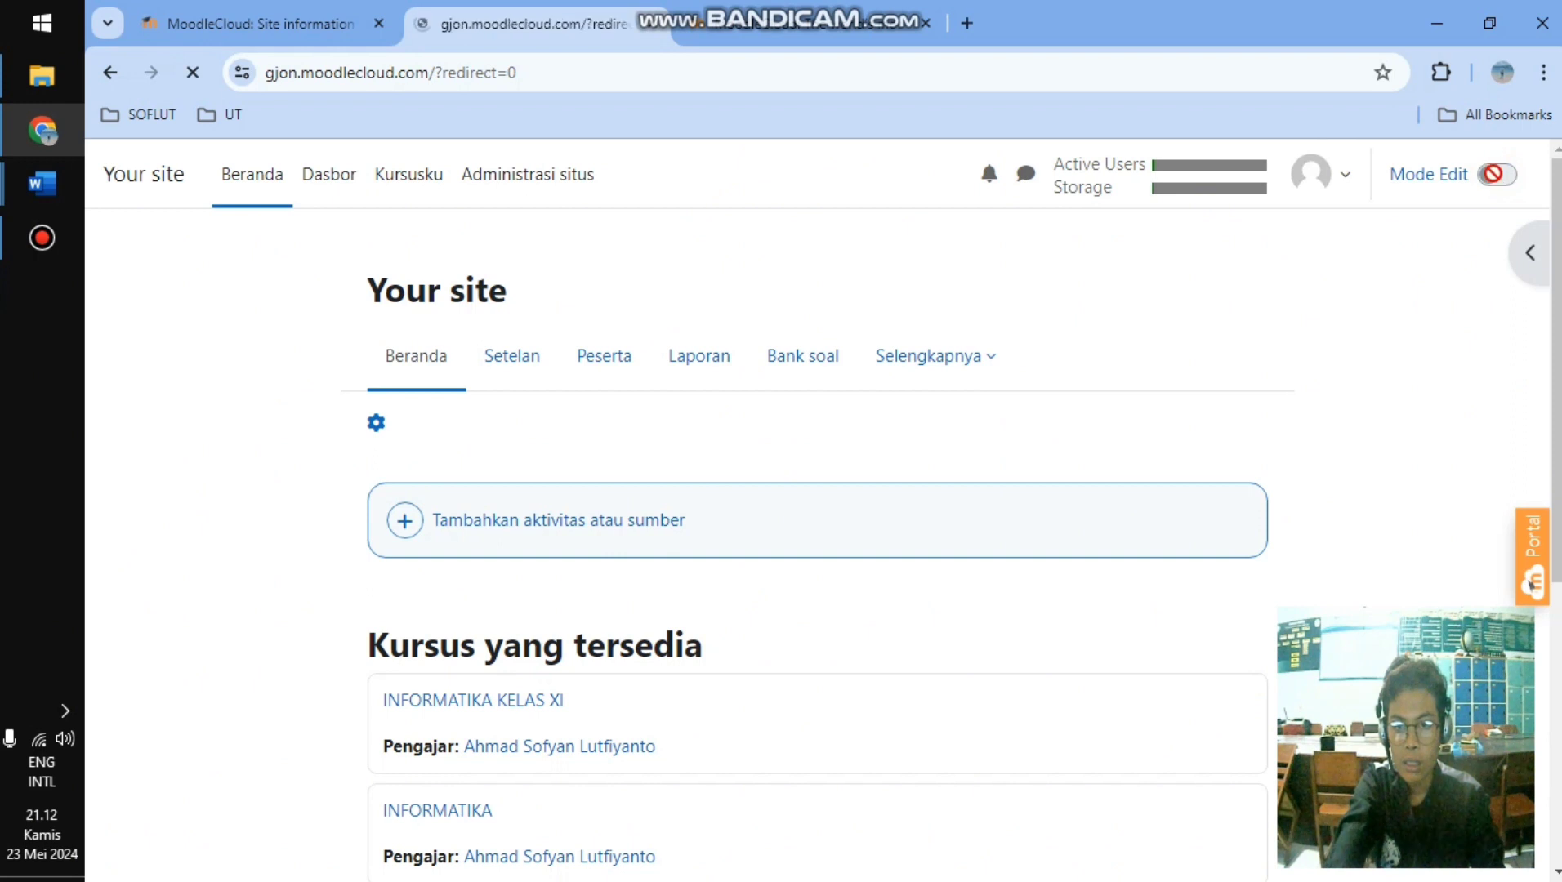
click(1496, 176)
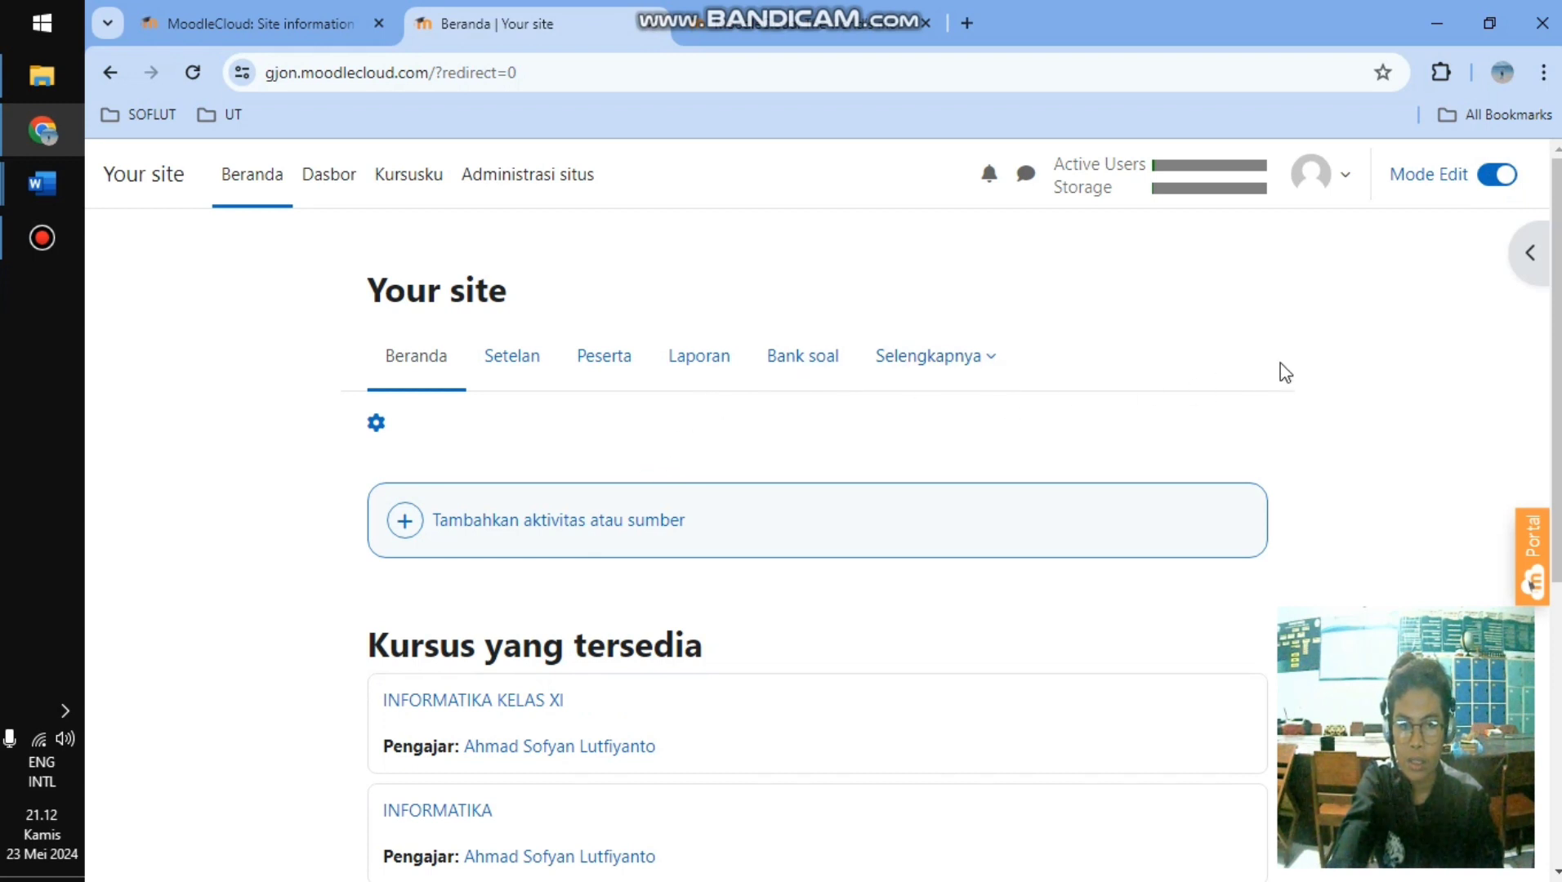
- Choose Bahasa Indonesia (id) as the site language for the signed-in account
click(1345, 174)
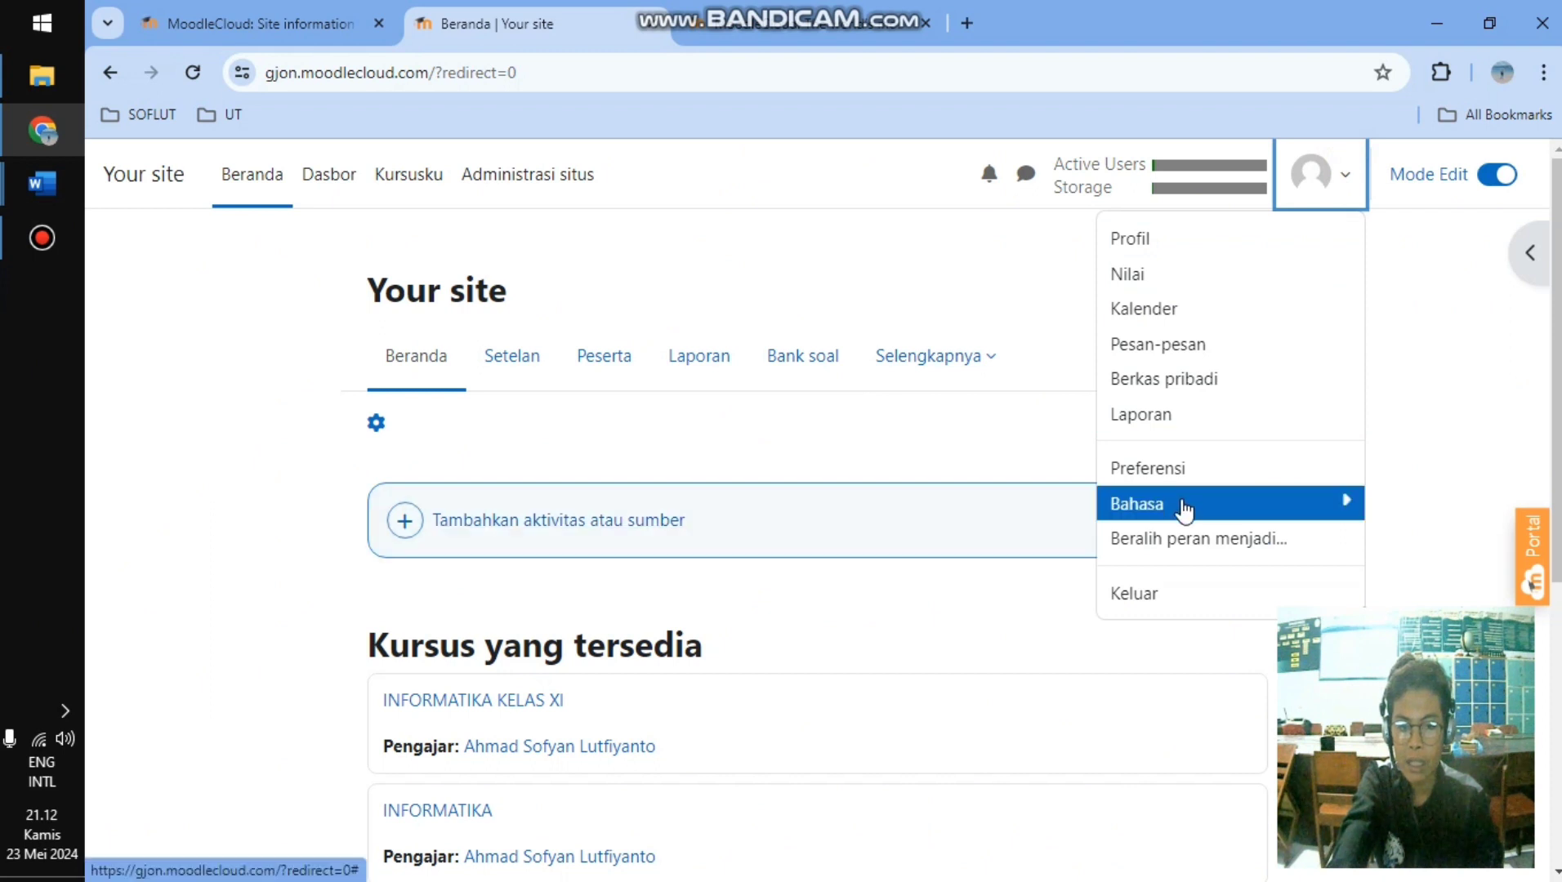
click(1184, 509)
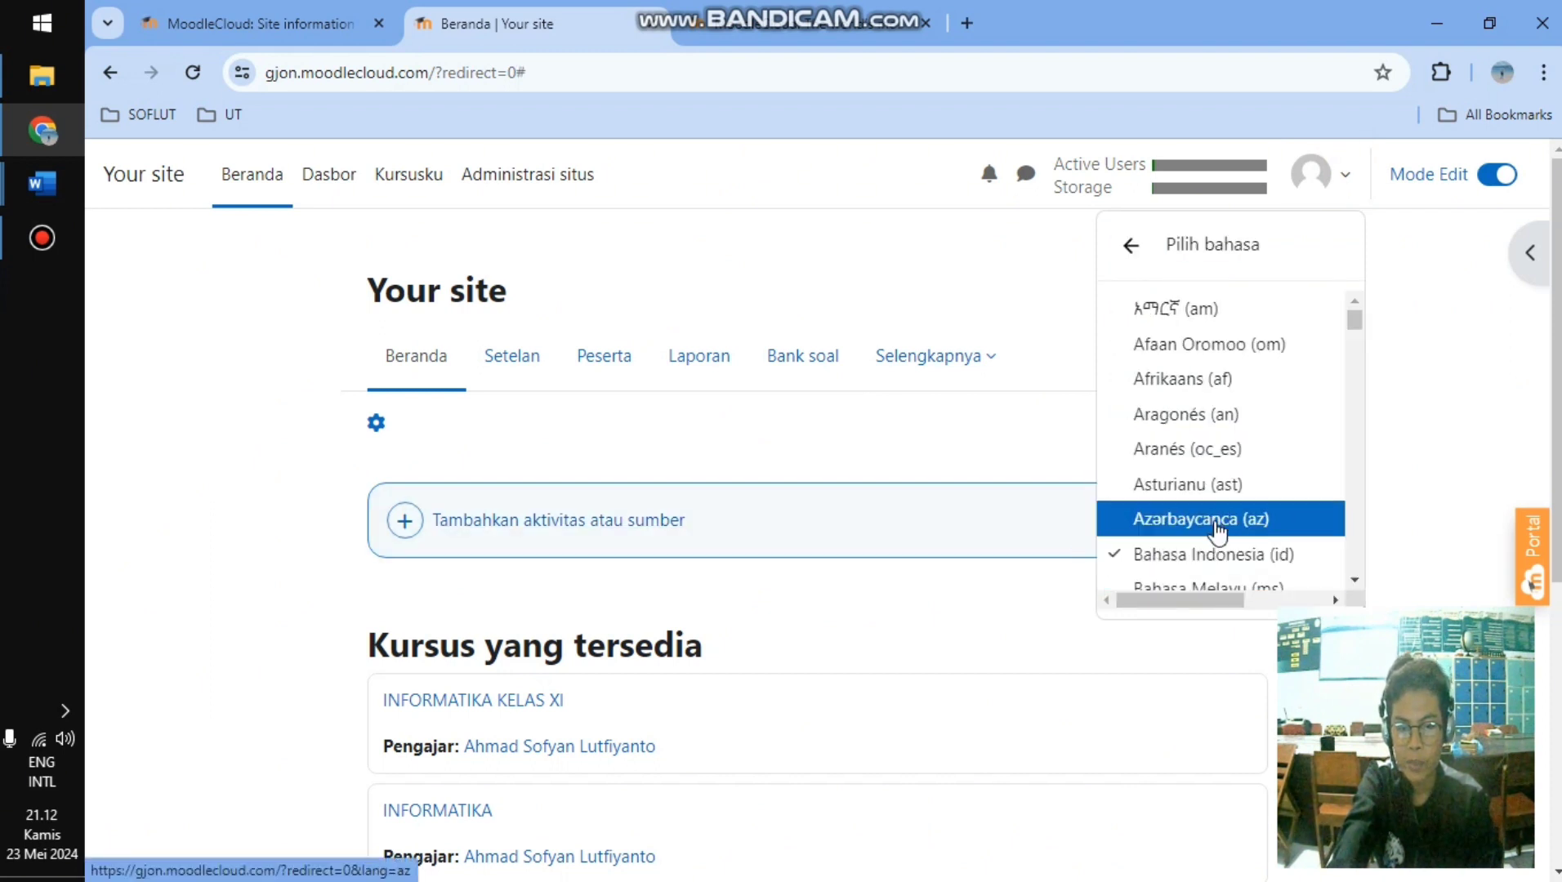
click(1224, 563)
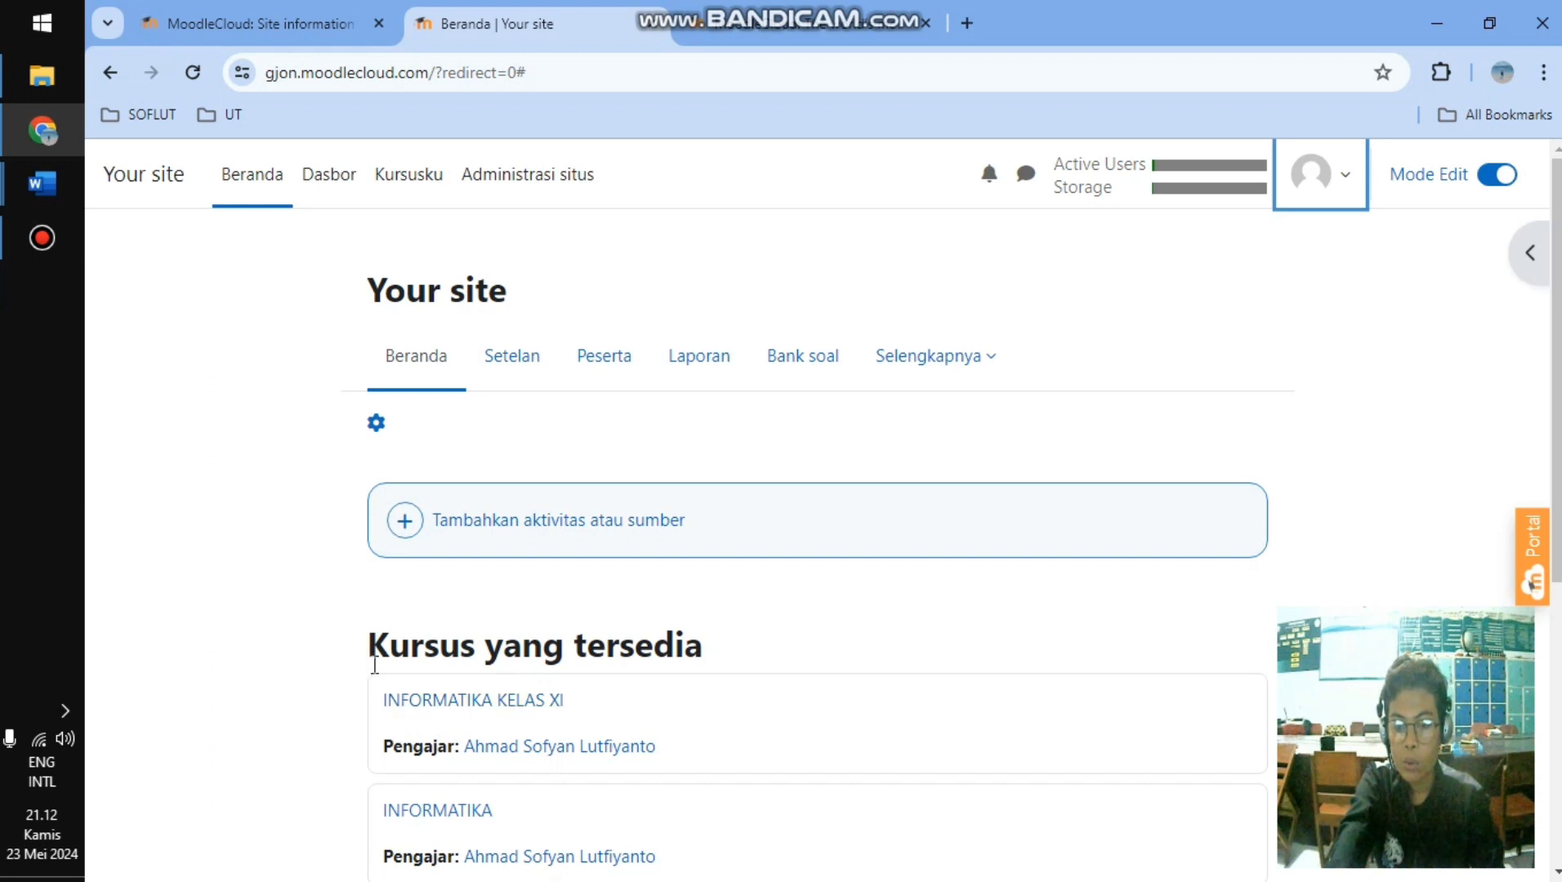
- Open the INFORMATIKA KELAS XI course and start a new Kehadiran activity in its Umum section
click(505, 711)
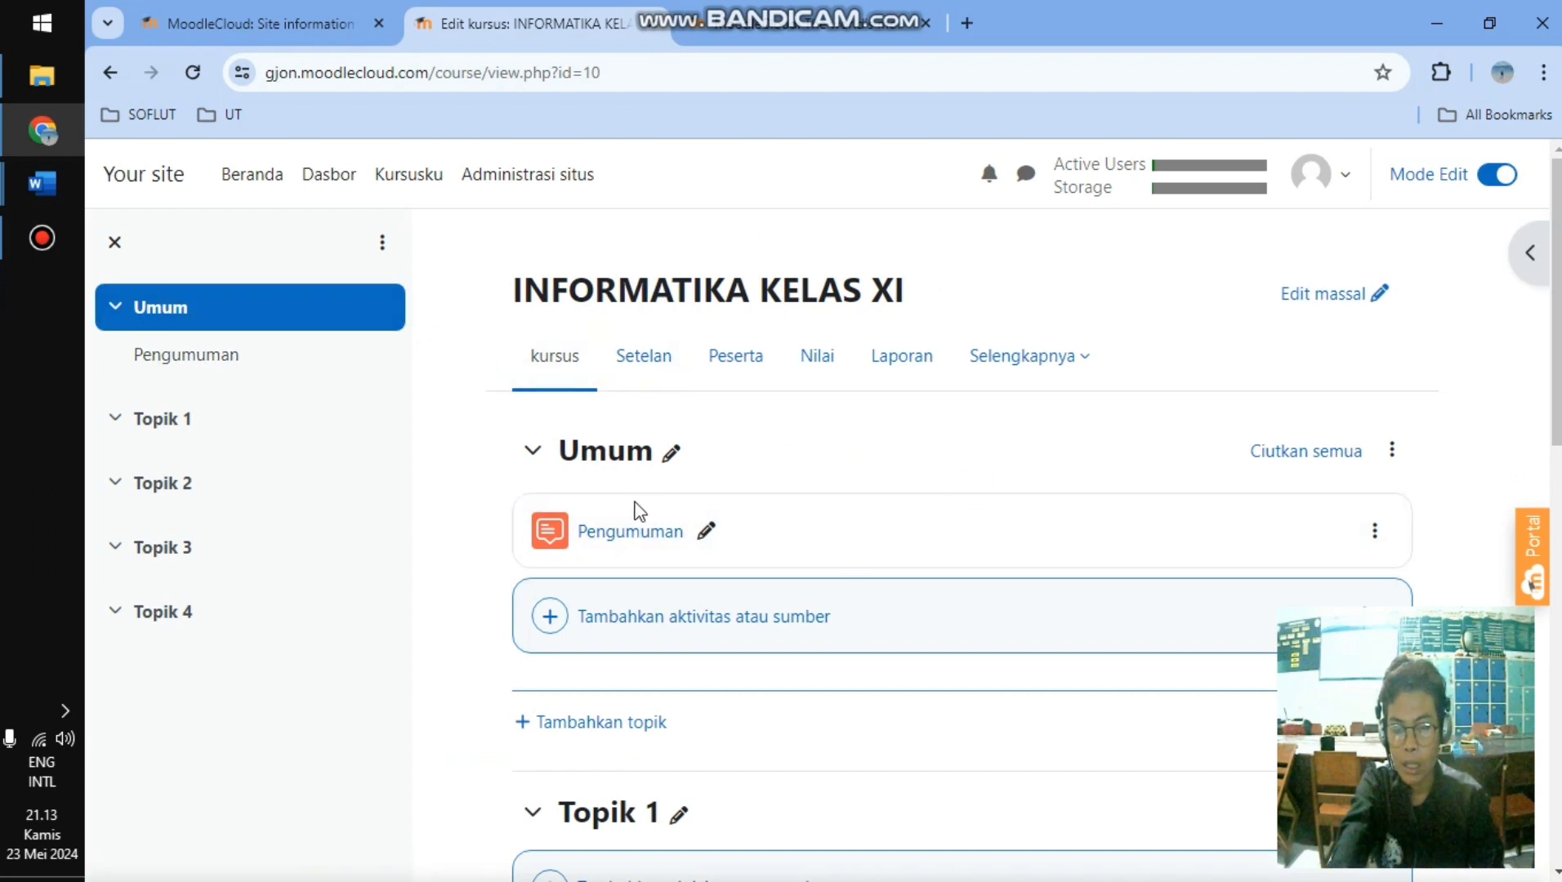
click(645, 625)
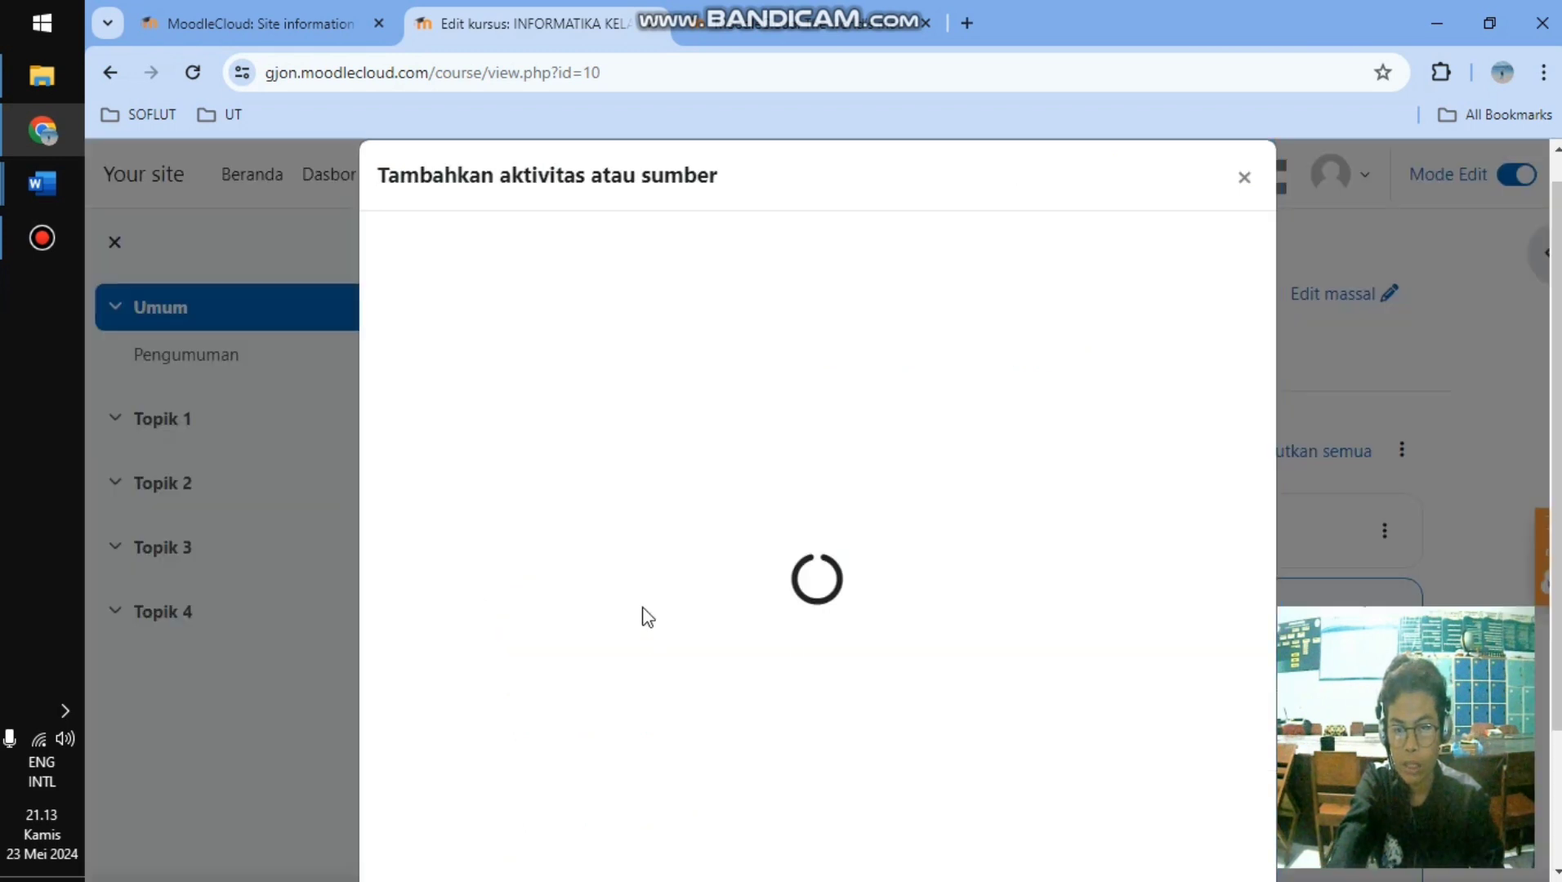
click(606, 321)
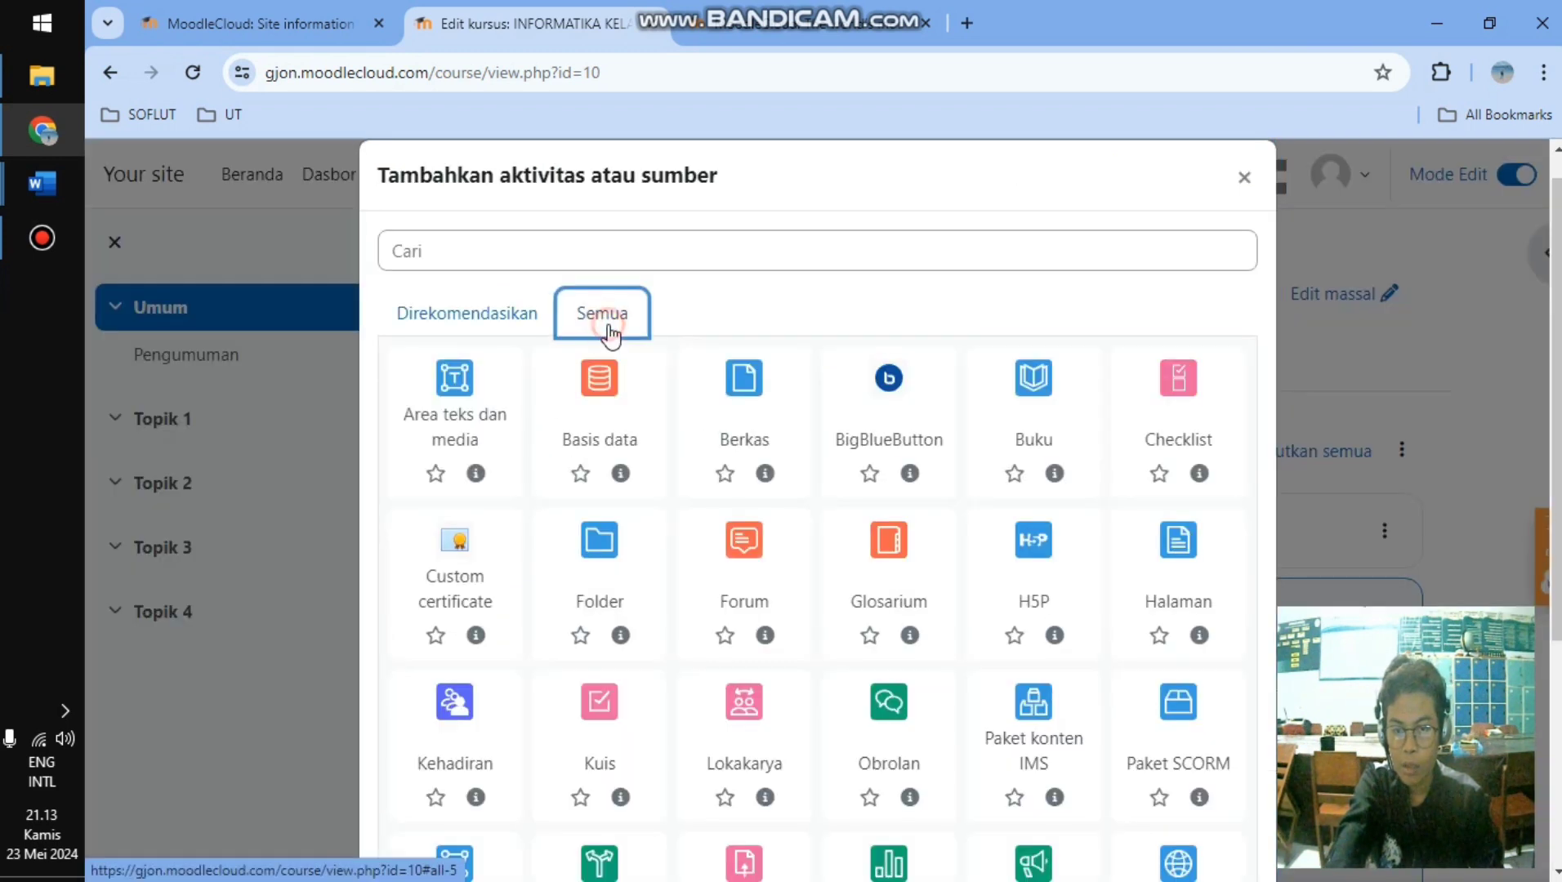
scroll(637, 506, down, 3)
click(446, 482)
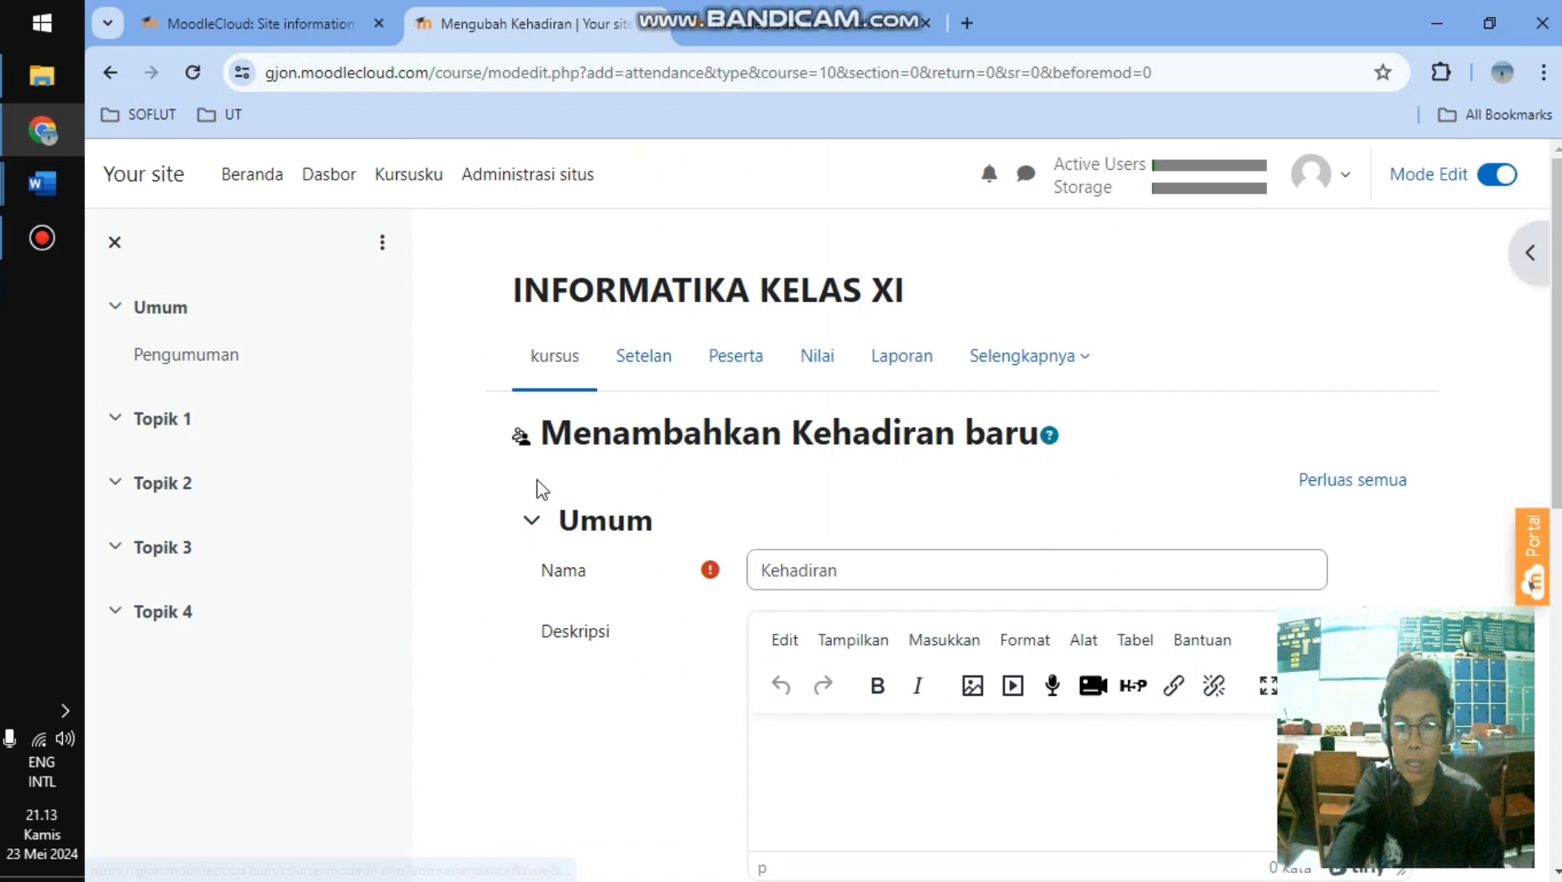
- Name the activity "Kehadiran peserta didik" and enter the description "silahkan anda mengisi kehadiran yang telah disediakan."
click(905, 581)
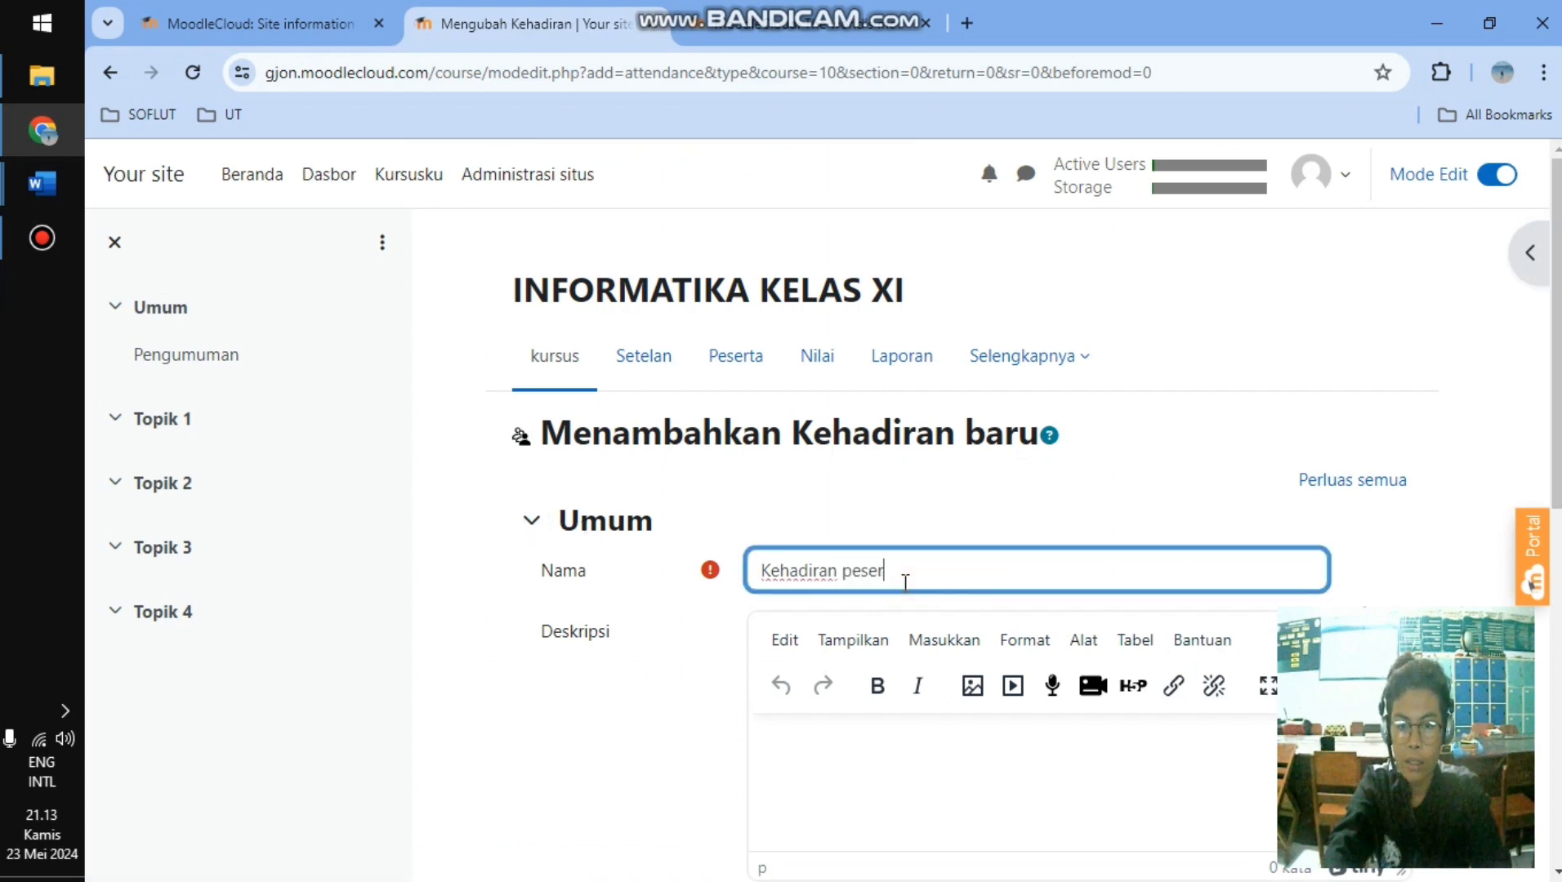
text(peserta didik)
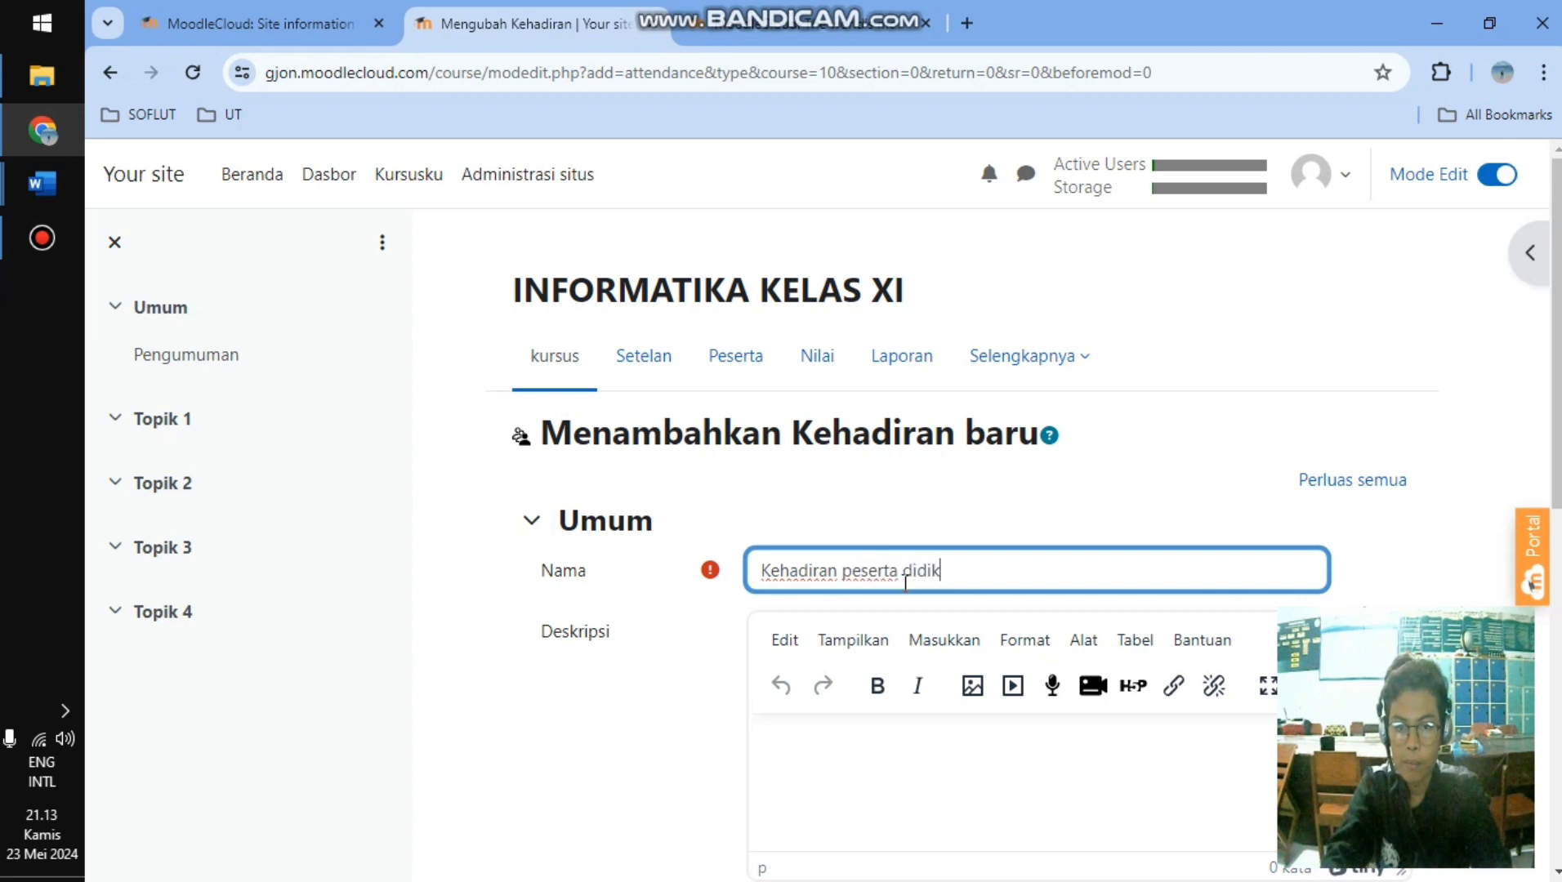
scroll(905, 582, down, 1)
click(817, 620)
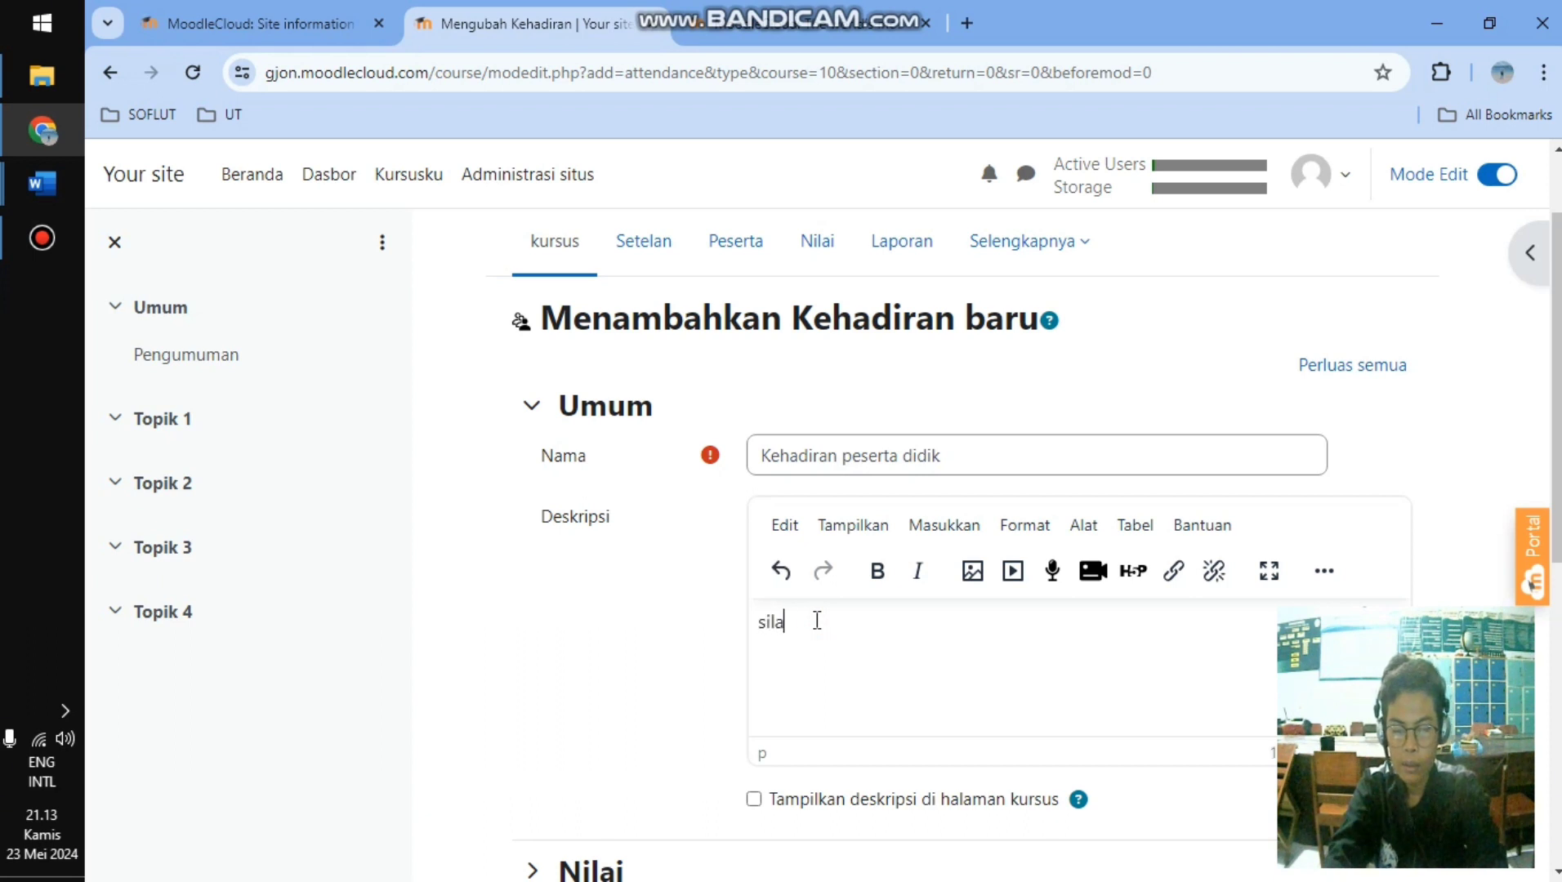
text(anda mengisi)
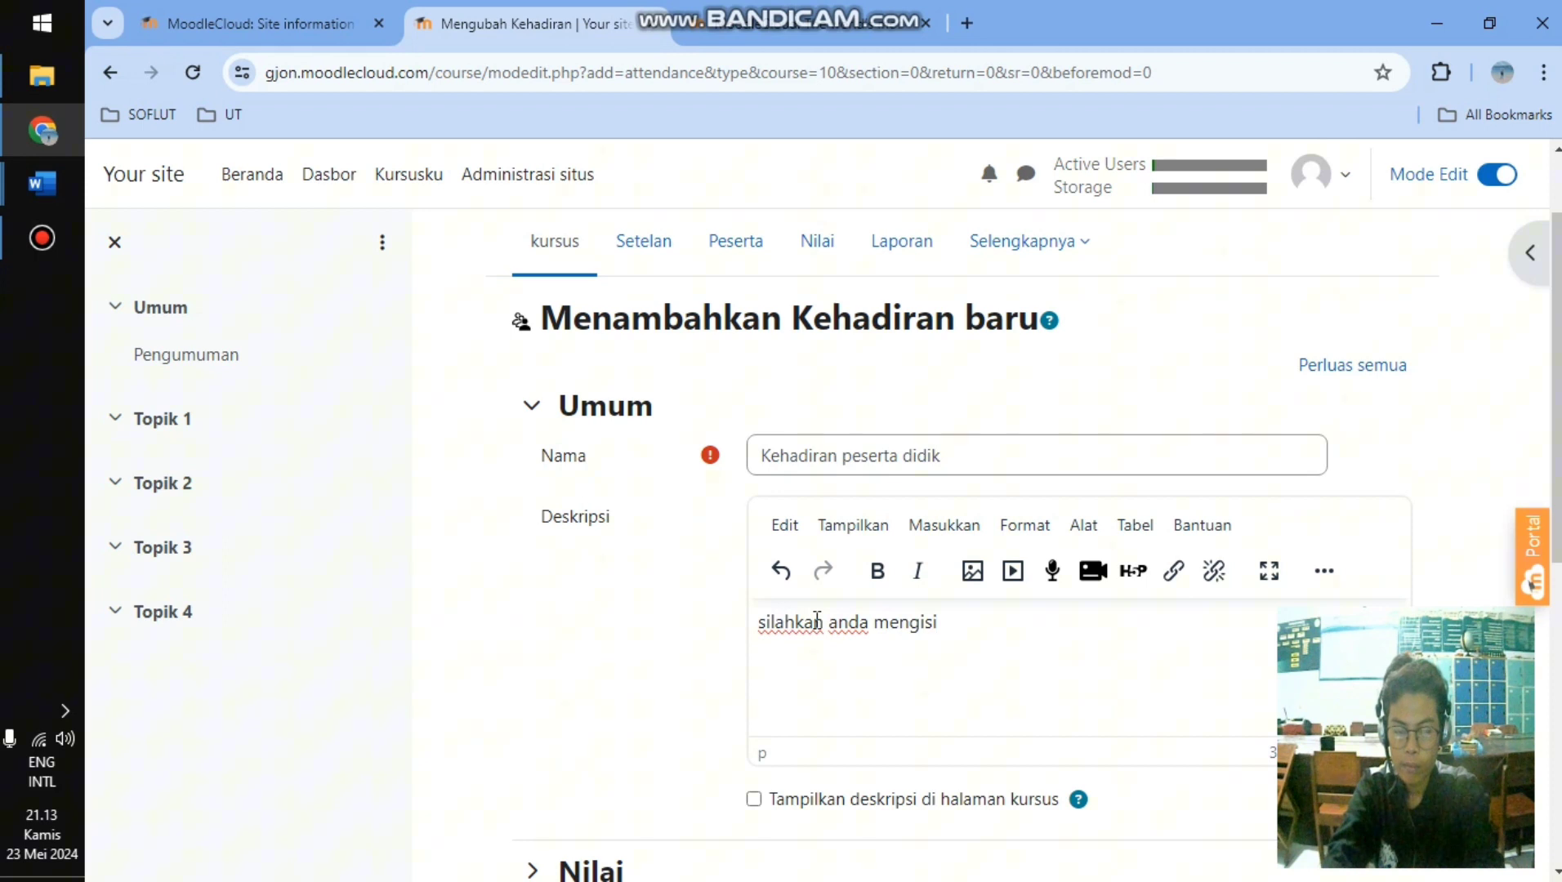
text( kehadiran yang telah disediakan.)
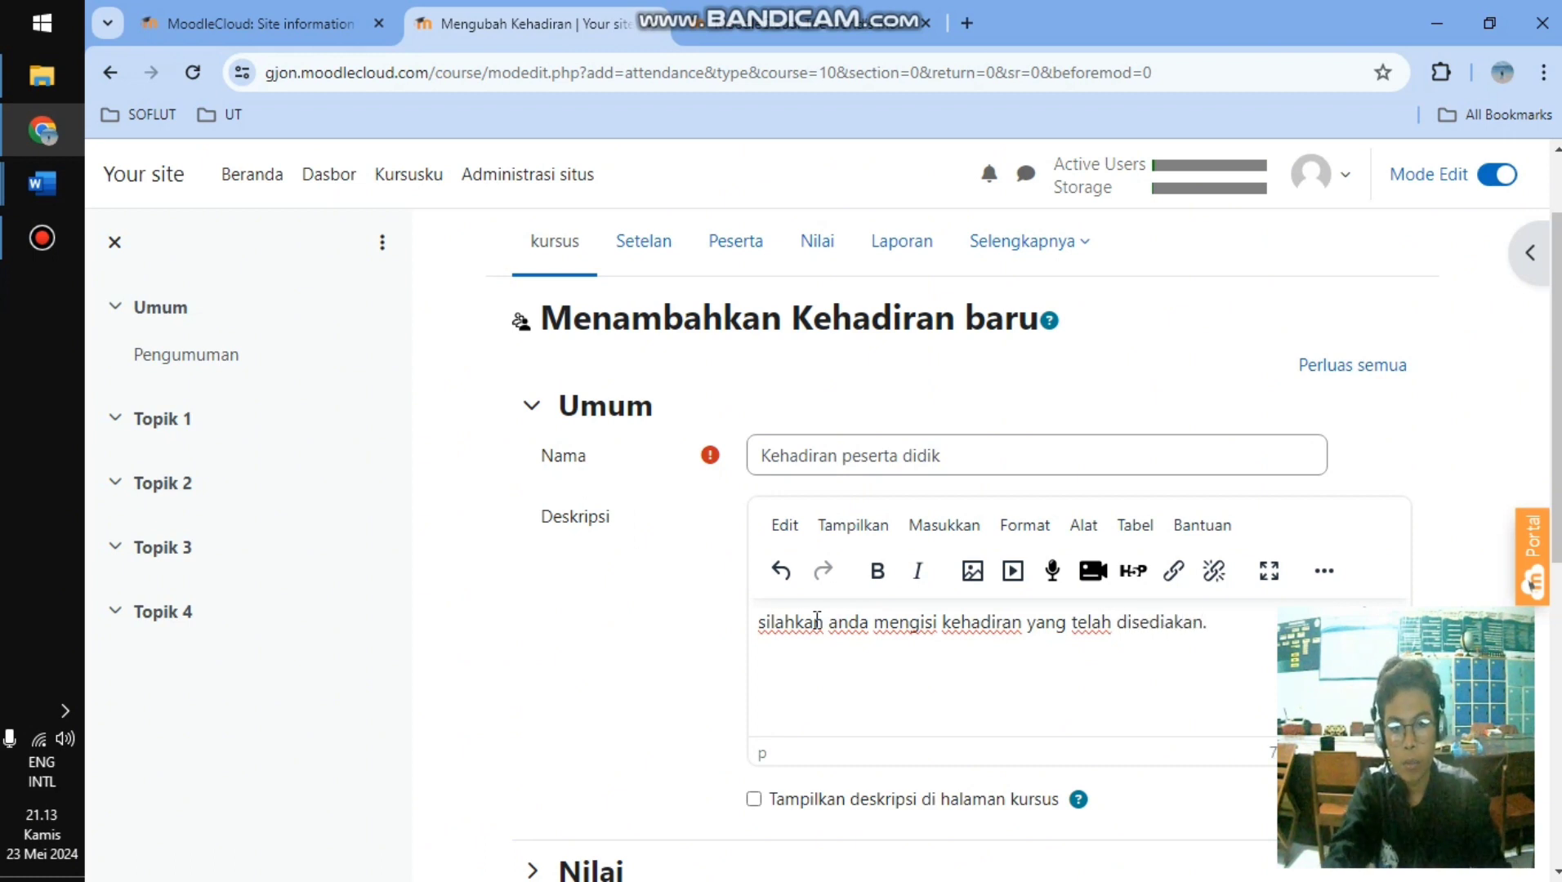
- Review the activity's Nilai settings, then save the attendance activity and return to the course
scroll(516, 524, down, 3)
click(532, 641)
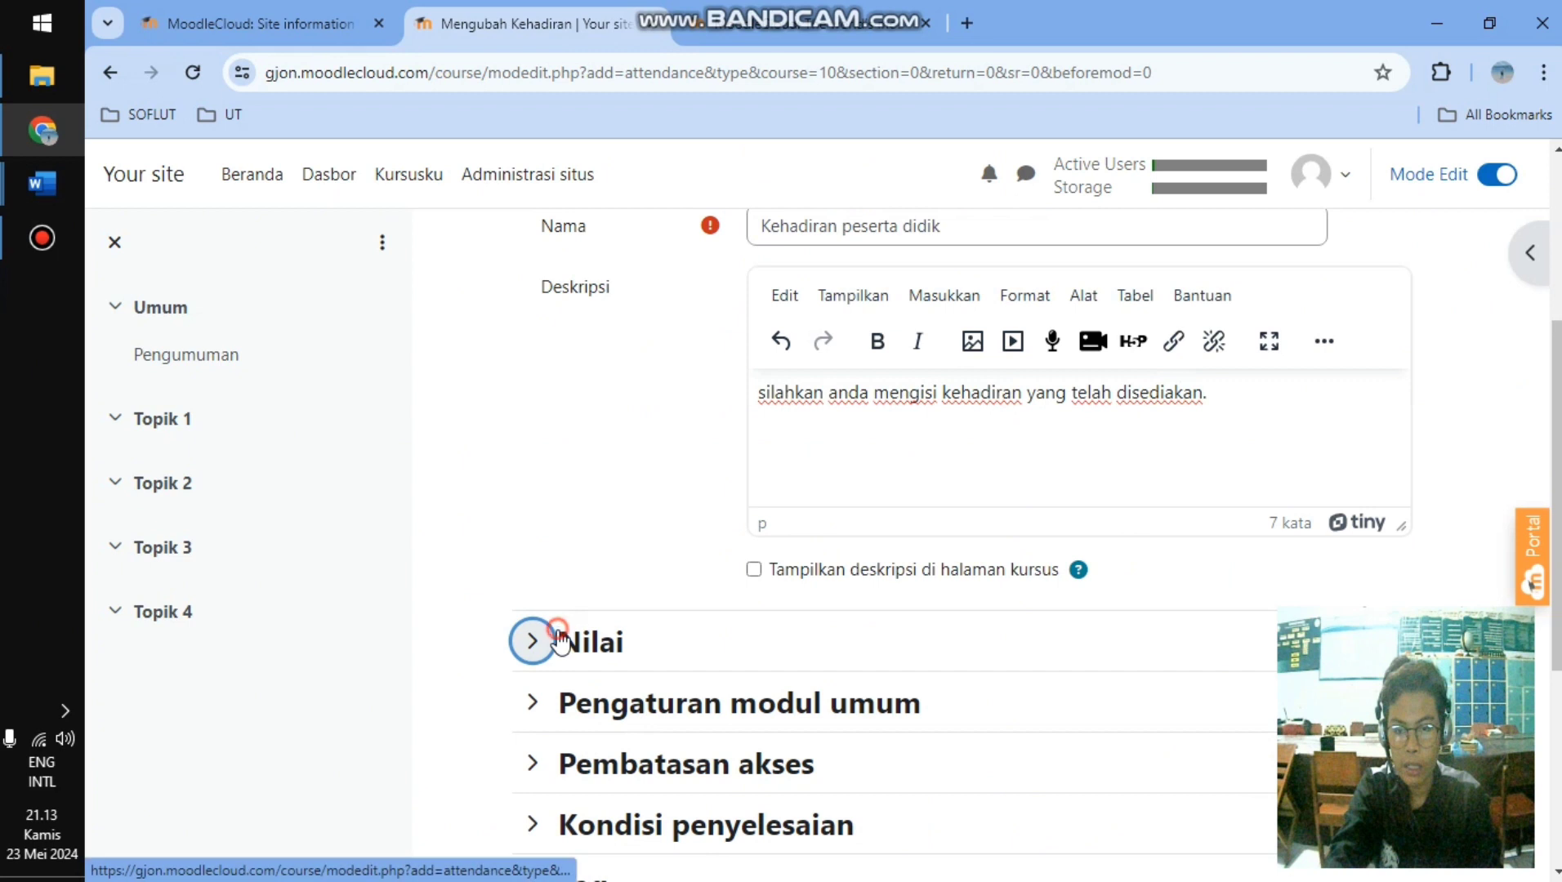
scroll(840, 582, down, 1)
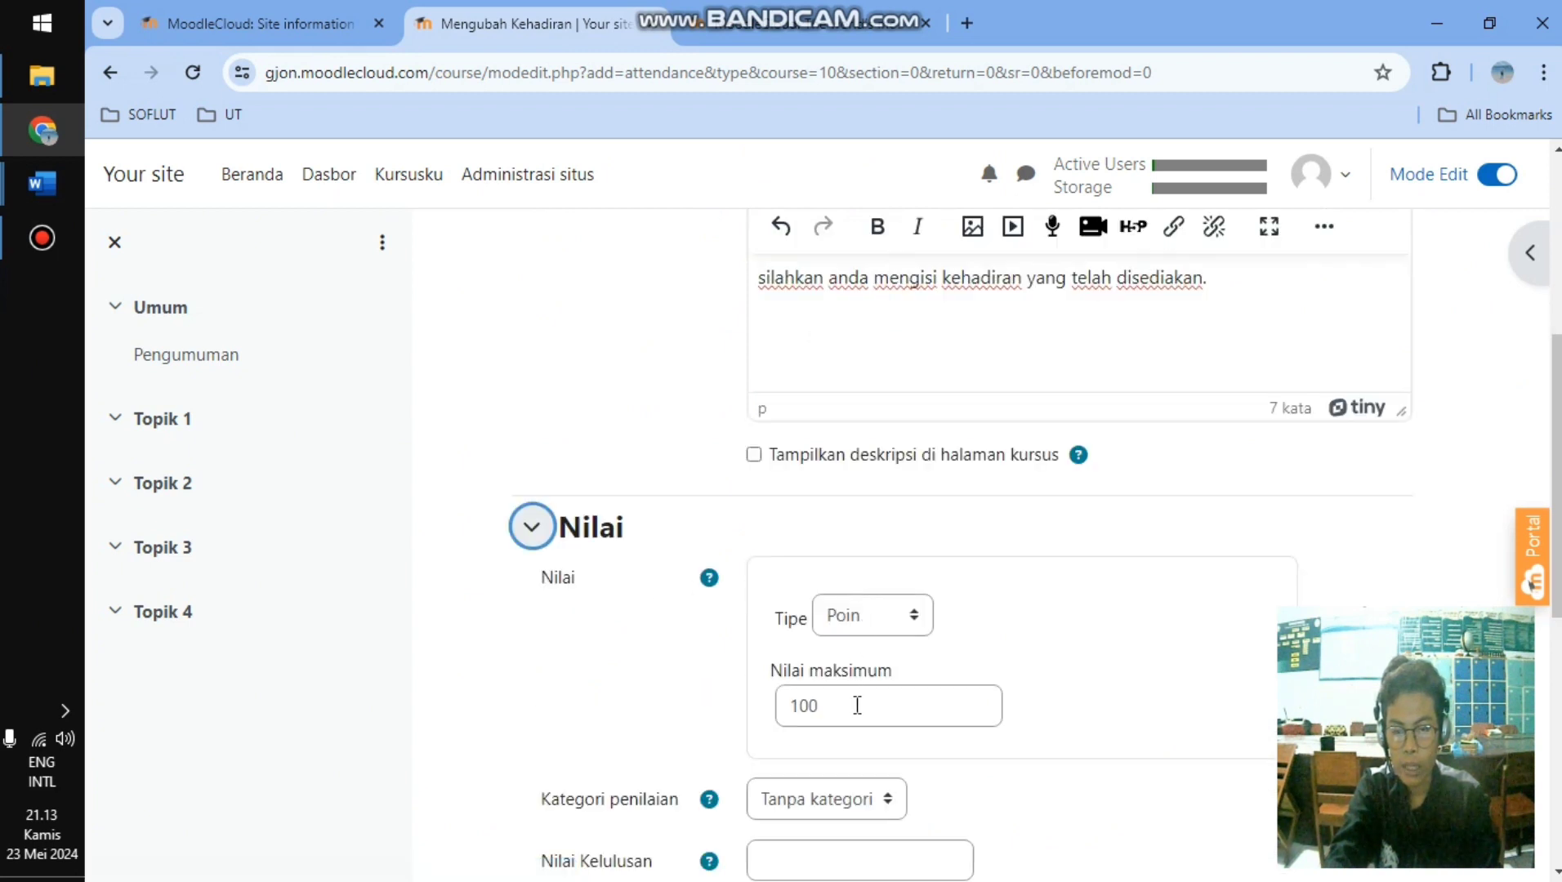
scroll(907, 684, down, 1)
scroll(764, 641, down, 2)
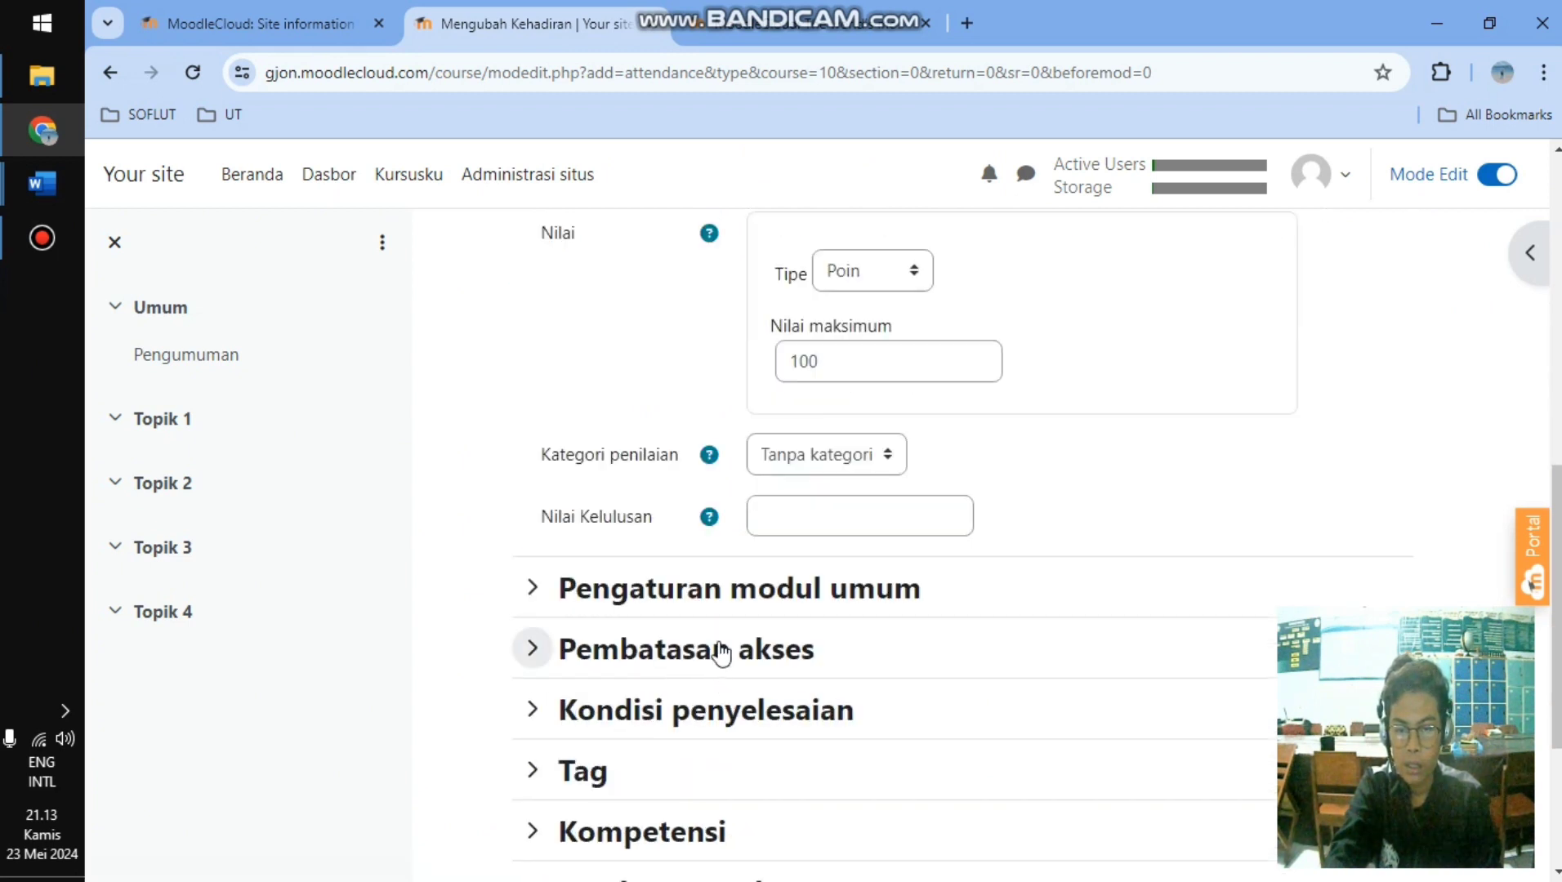
scroll(720, 666, down, 3)
click(845, 718)
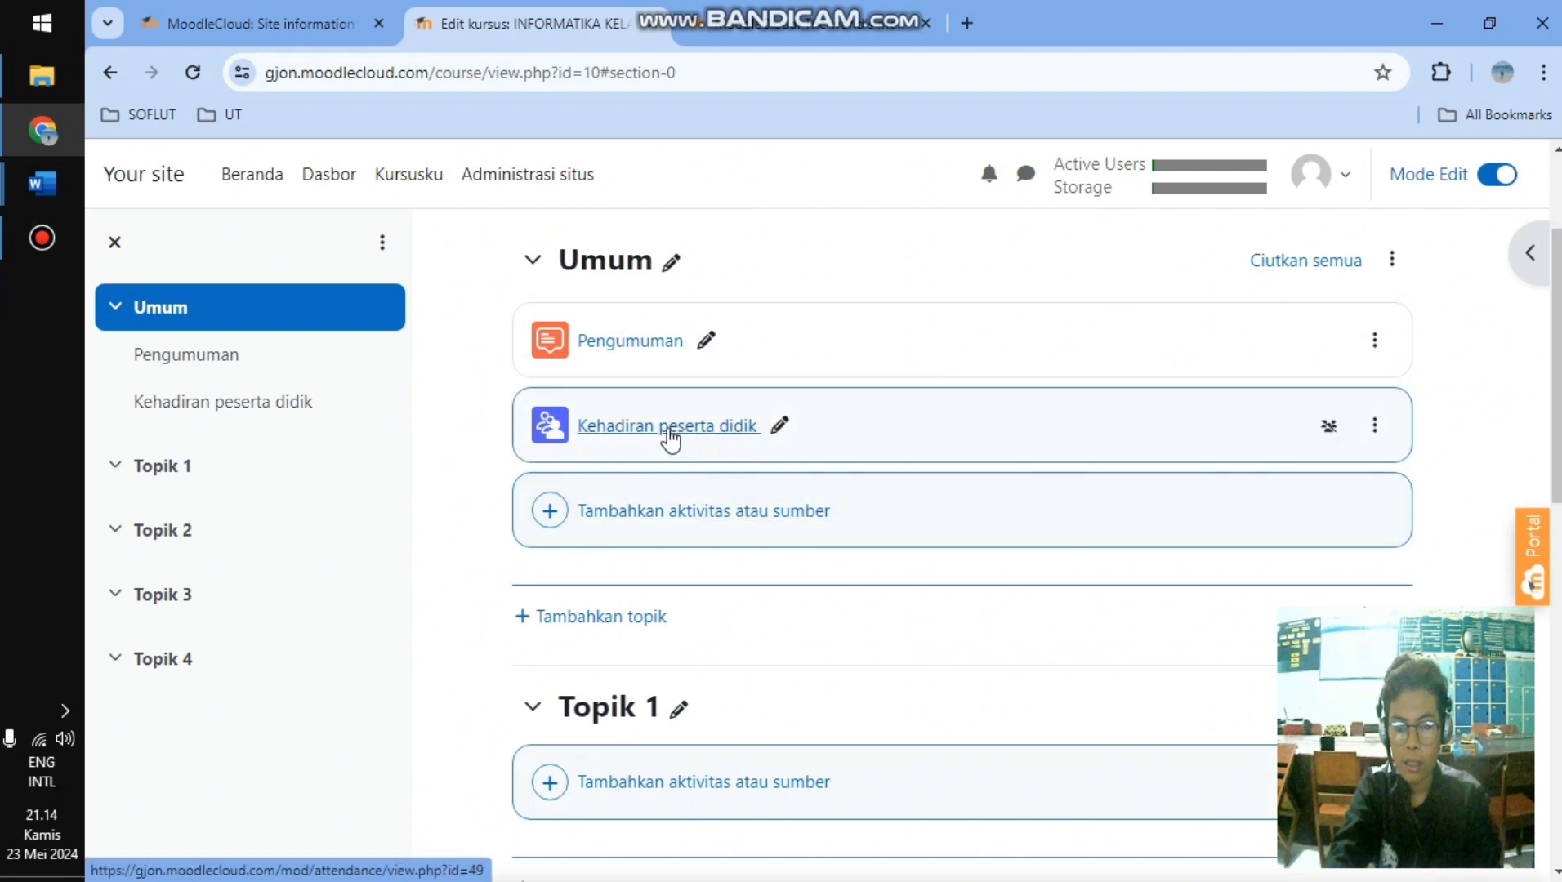
- Start a new session in the Kehadiran peserta didik activity and set its date to 1 Mei 2024
click(670, 432)
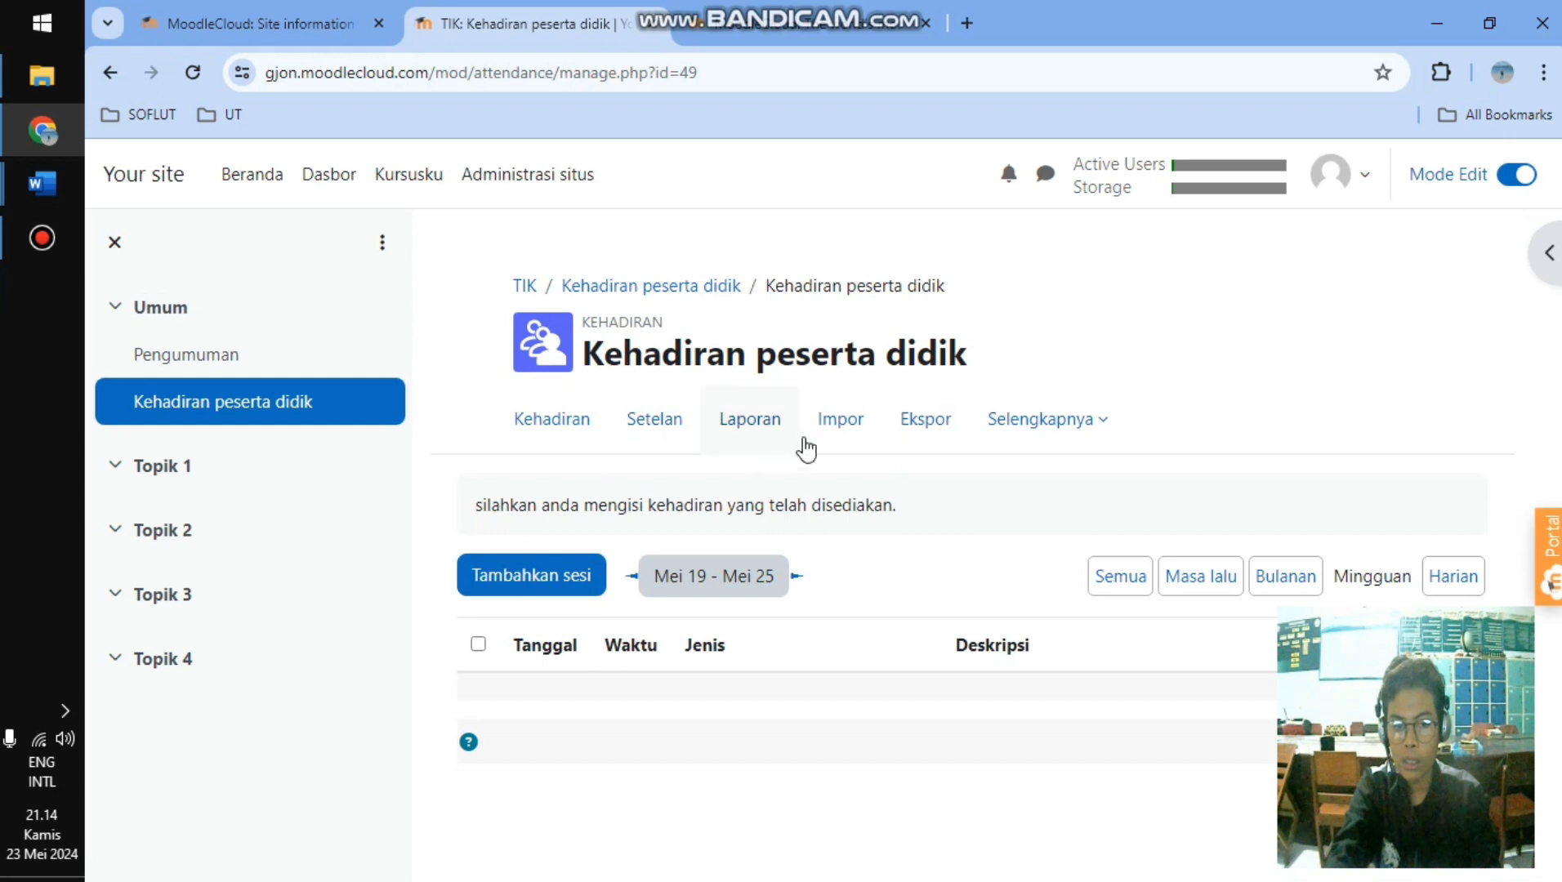
click(502, 580)
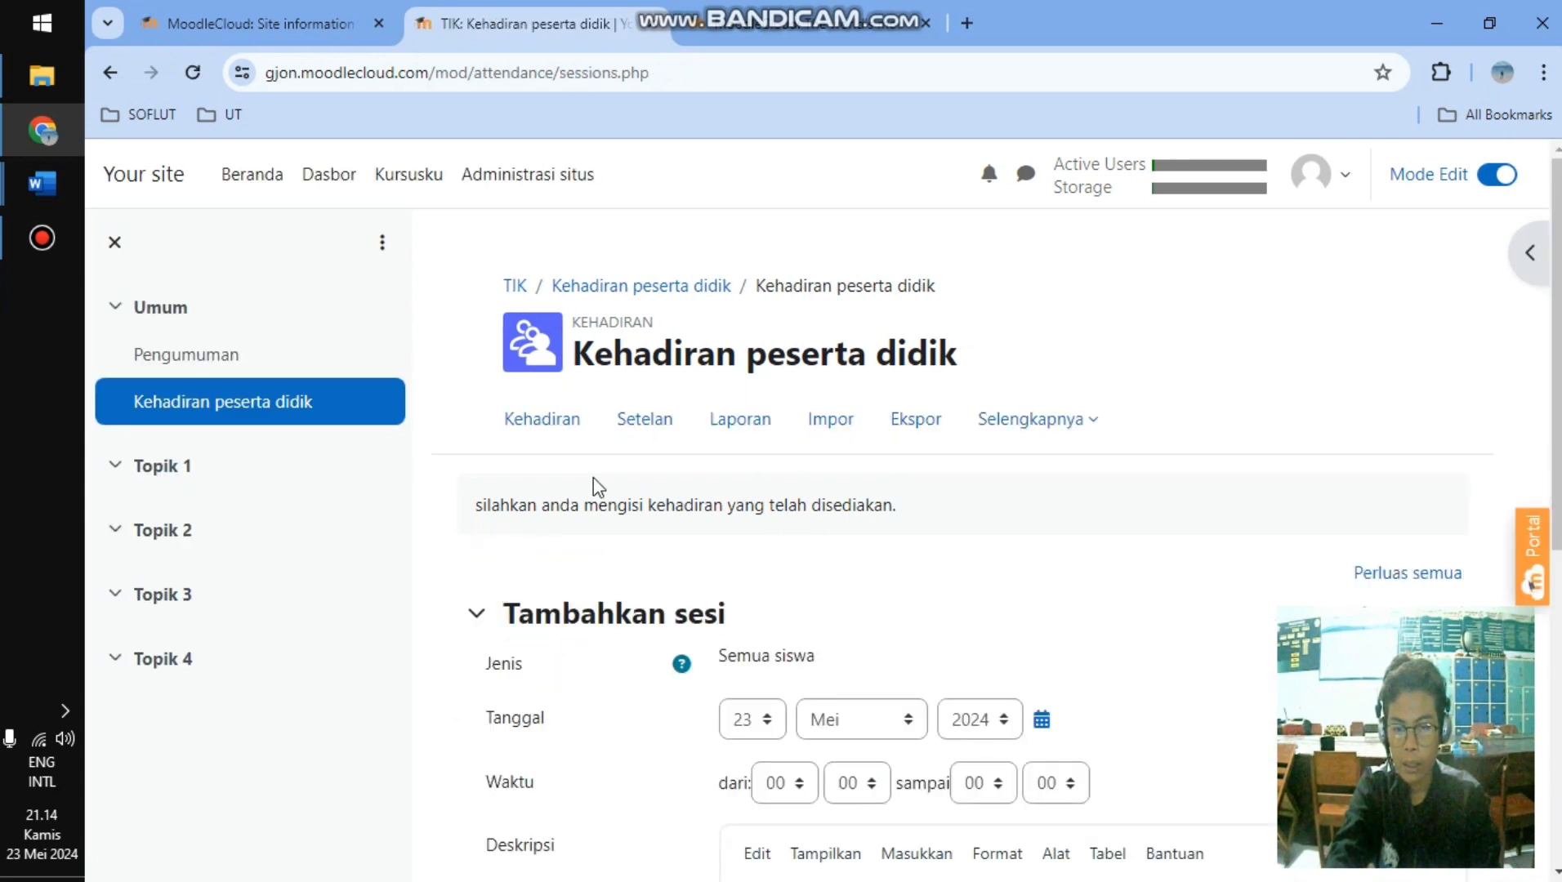
scroll(799, 500, down, 1)
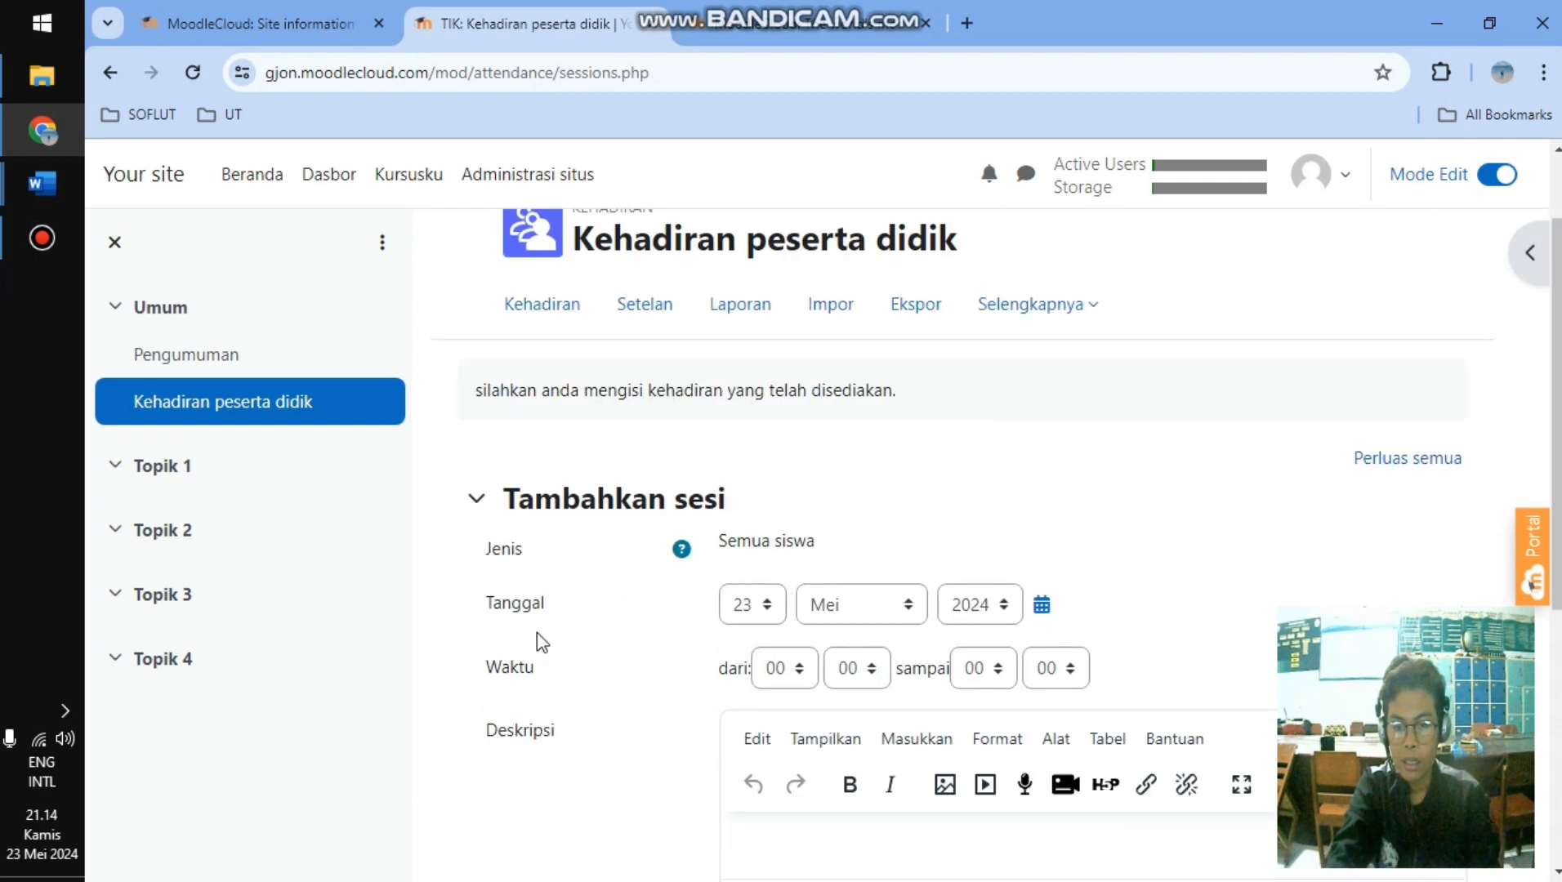
click(768, 611)
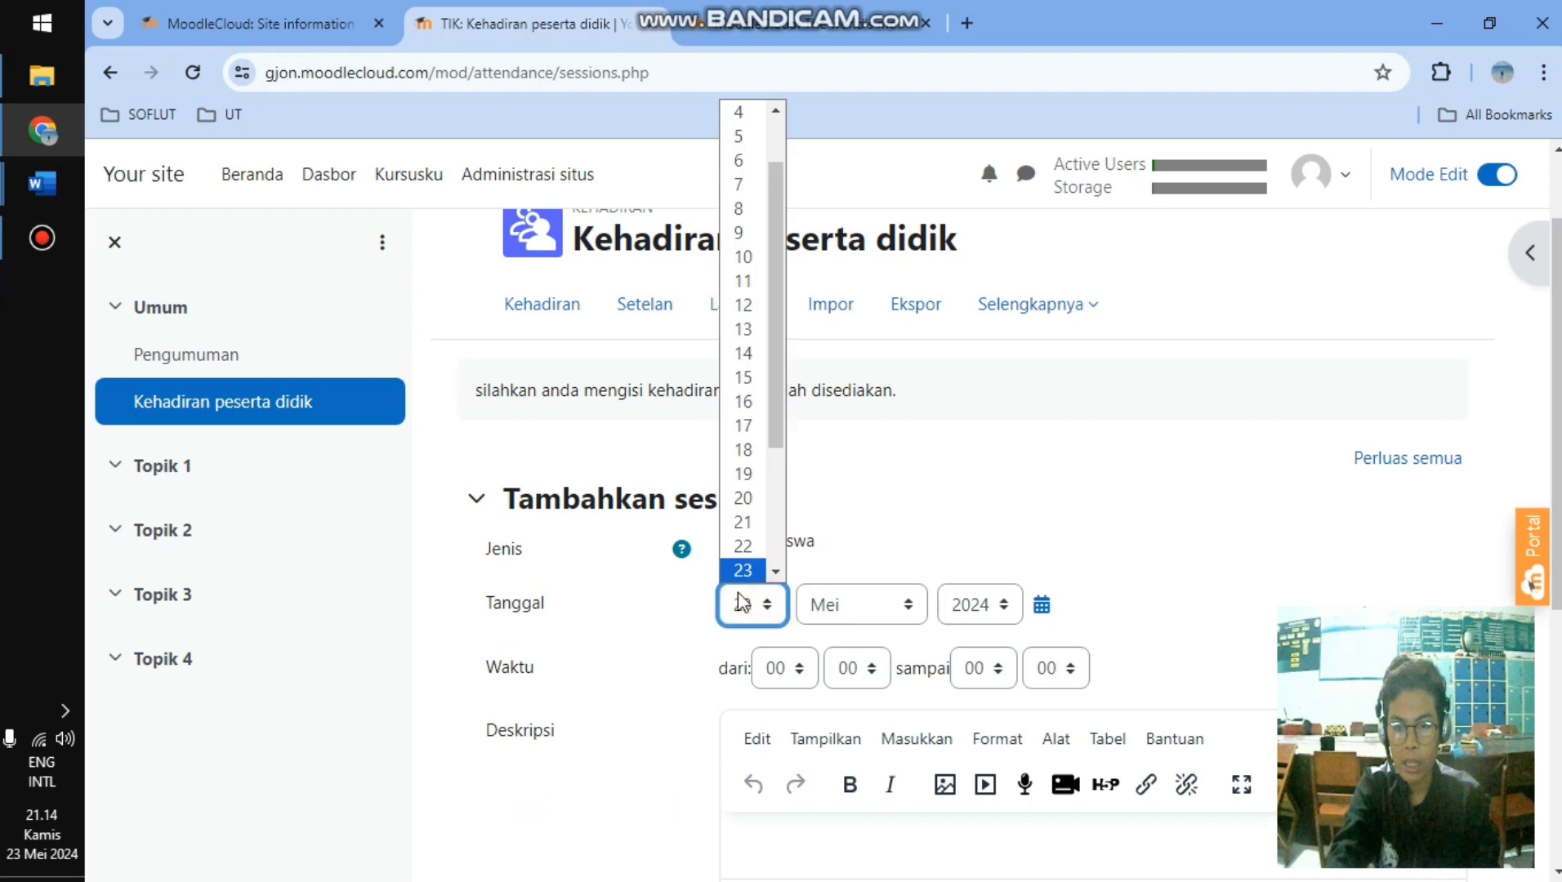
scroll(742, 245, up, 1)
click(741, 109)
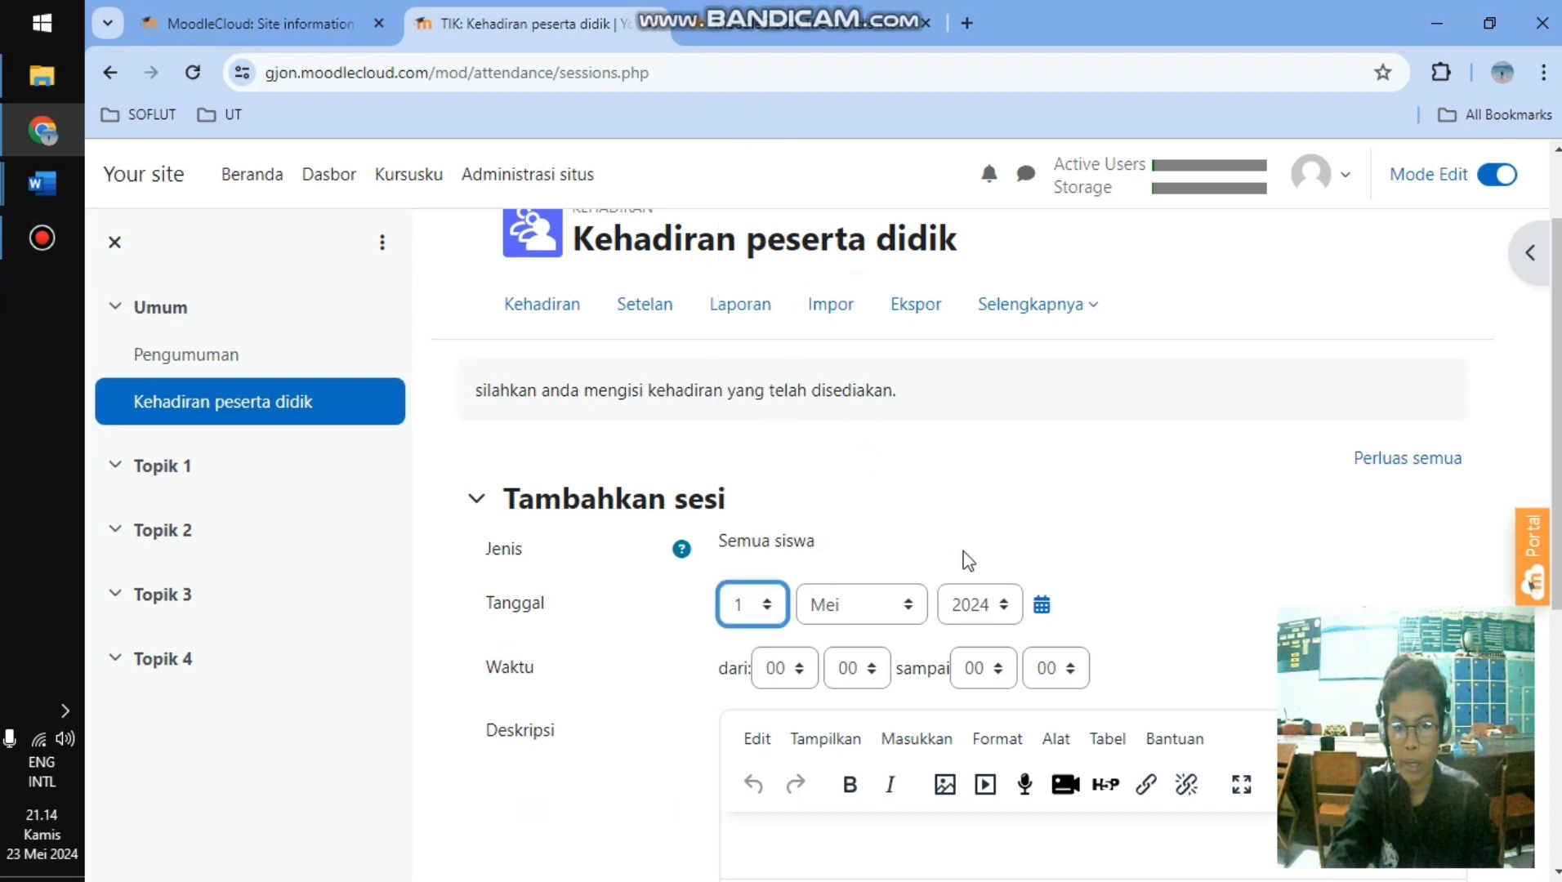
- Set the attendance session's time from 10:00 to 14:00
click(791, 671)
click(778, 419)
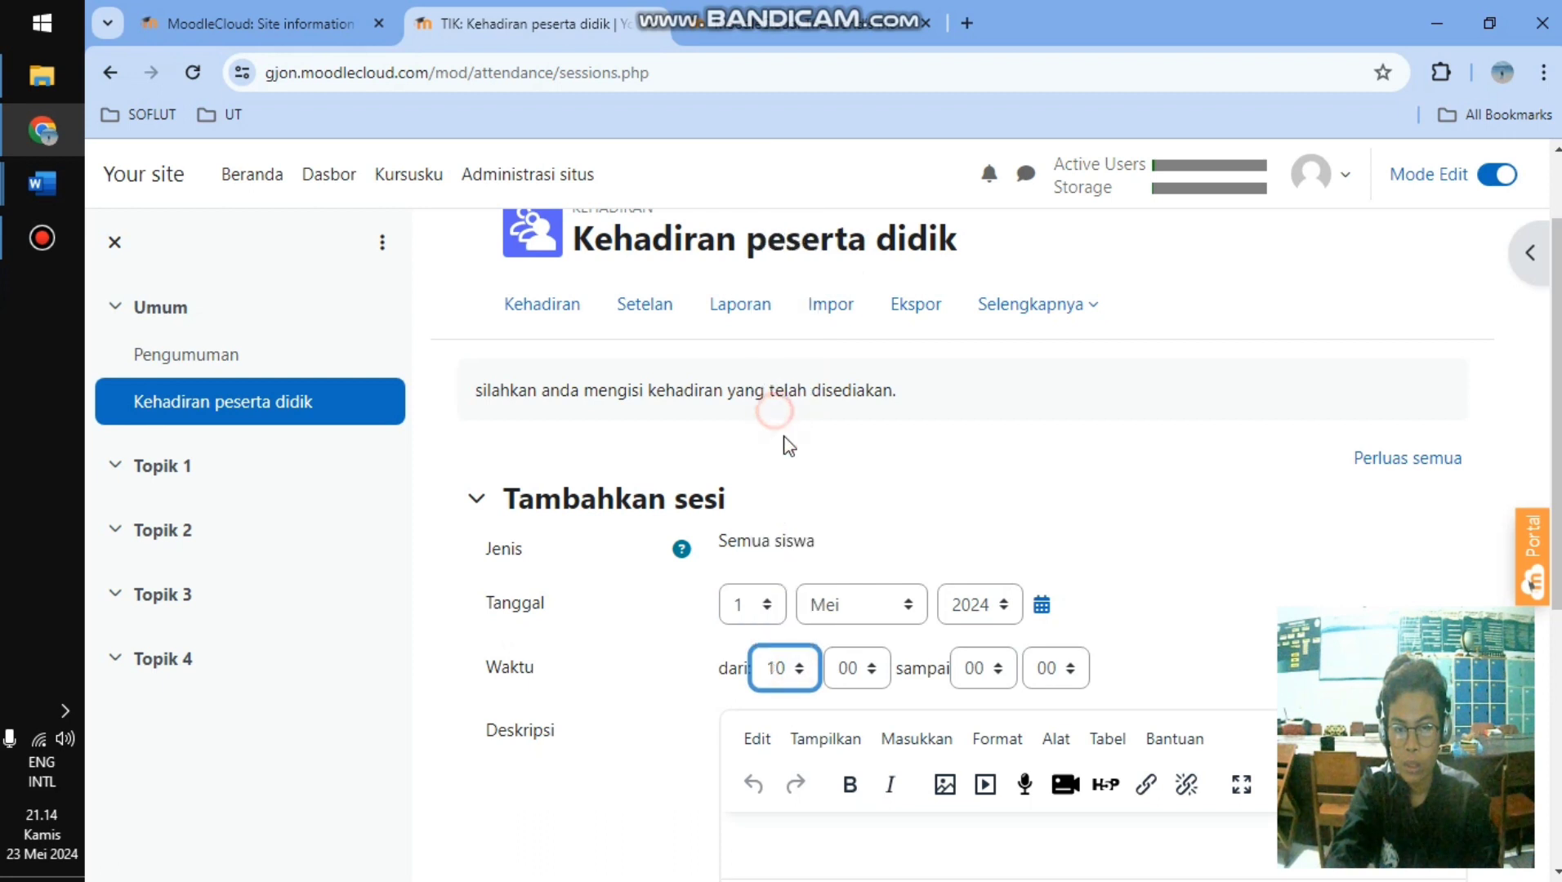
click(998, 670)
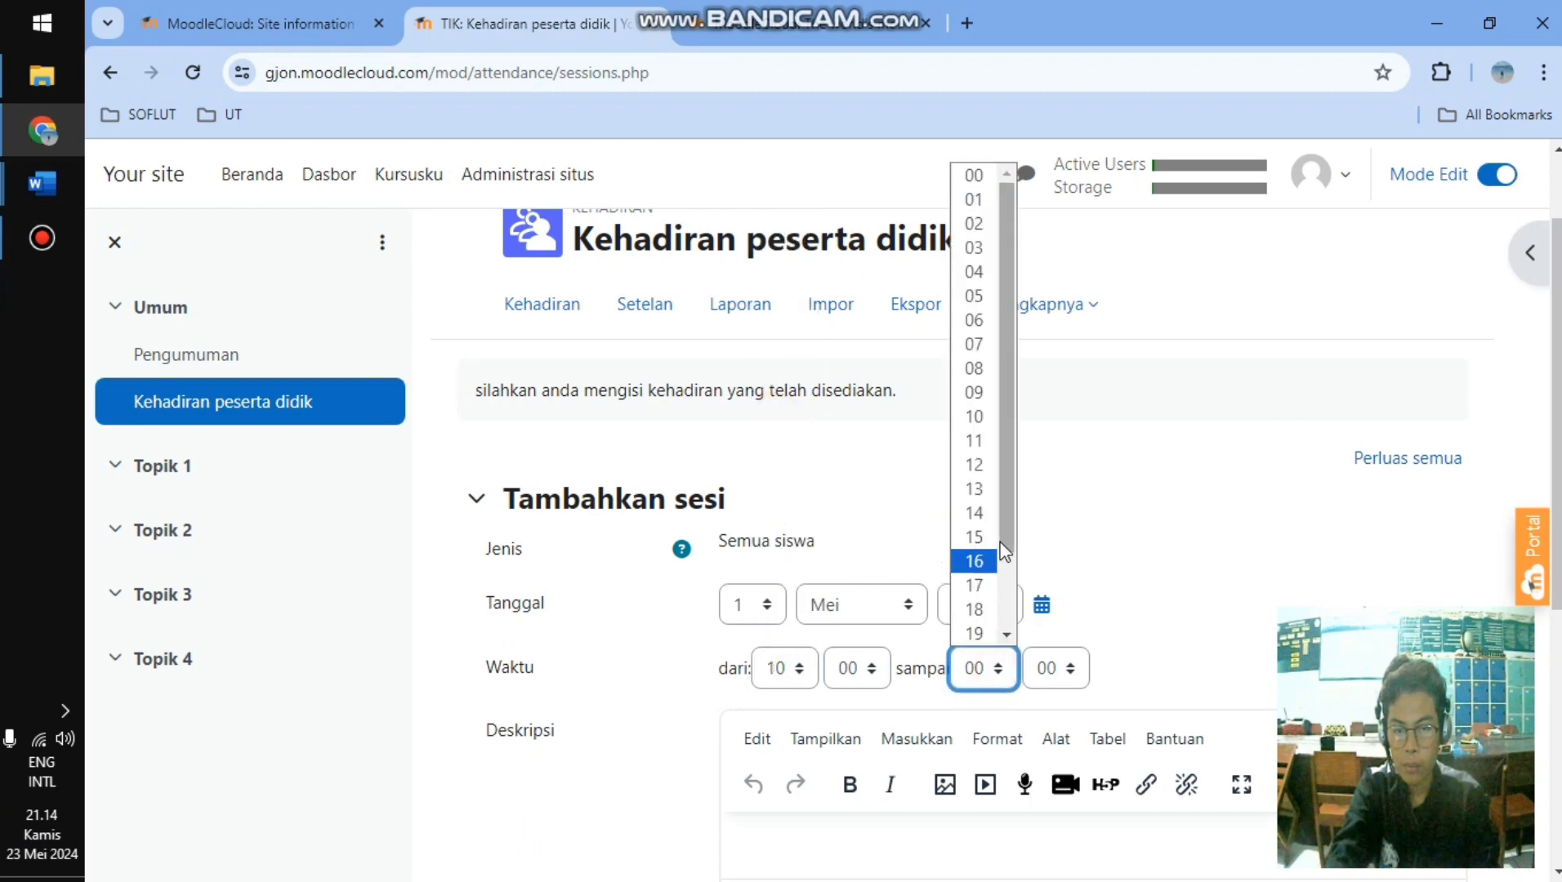
click(978, 517)
scroll(855, 631, down, 3)
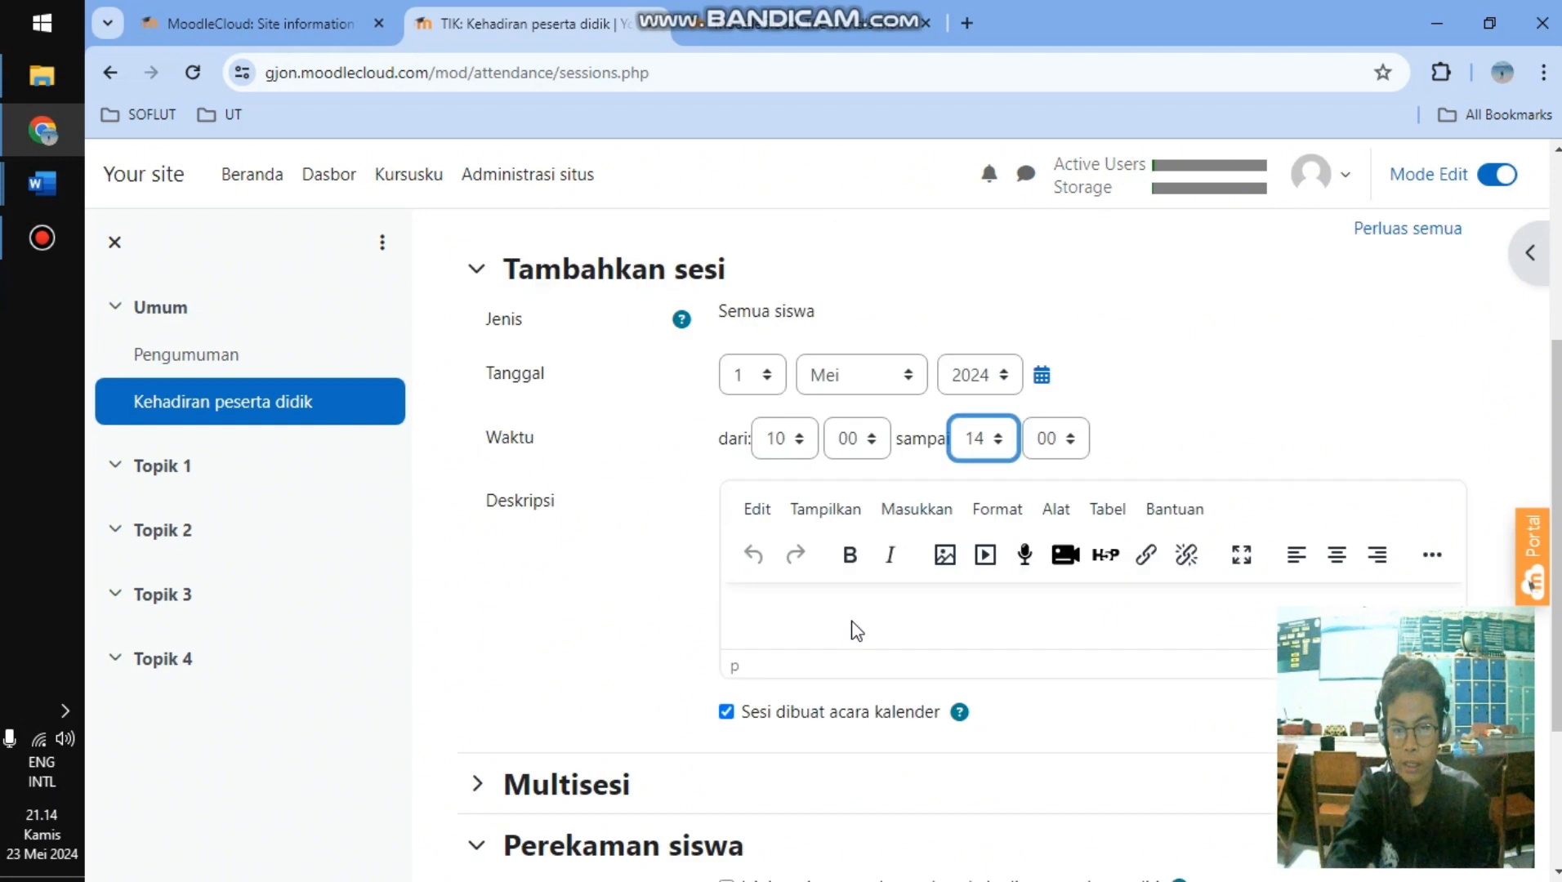
- Enter the session description "silahkan anda mengisi kehairan sebelum mata pelajaran dimulai."
click(768, 597)
text(silahkan anda mengisi keha)
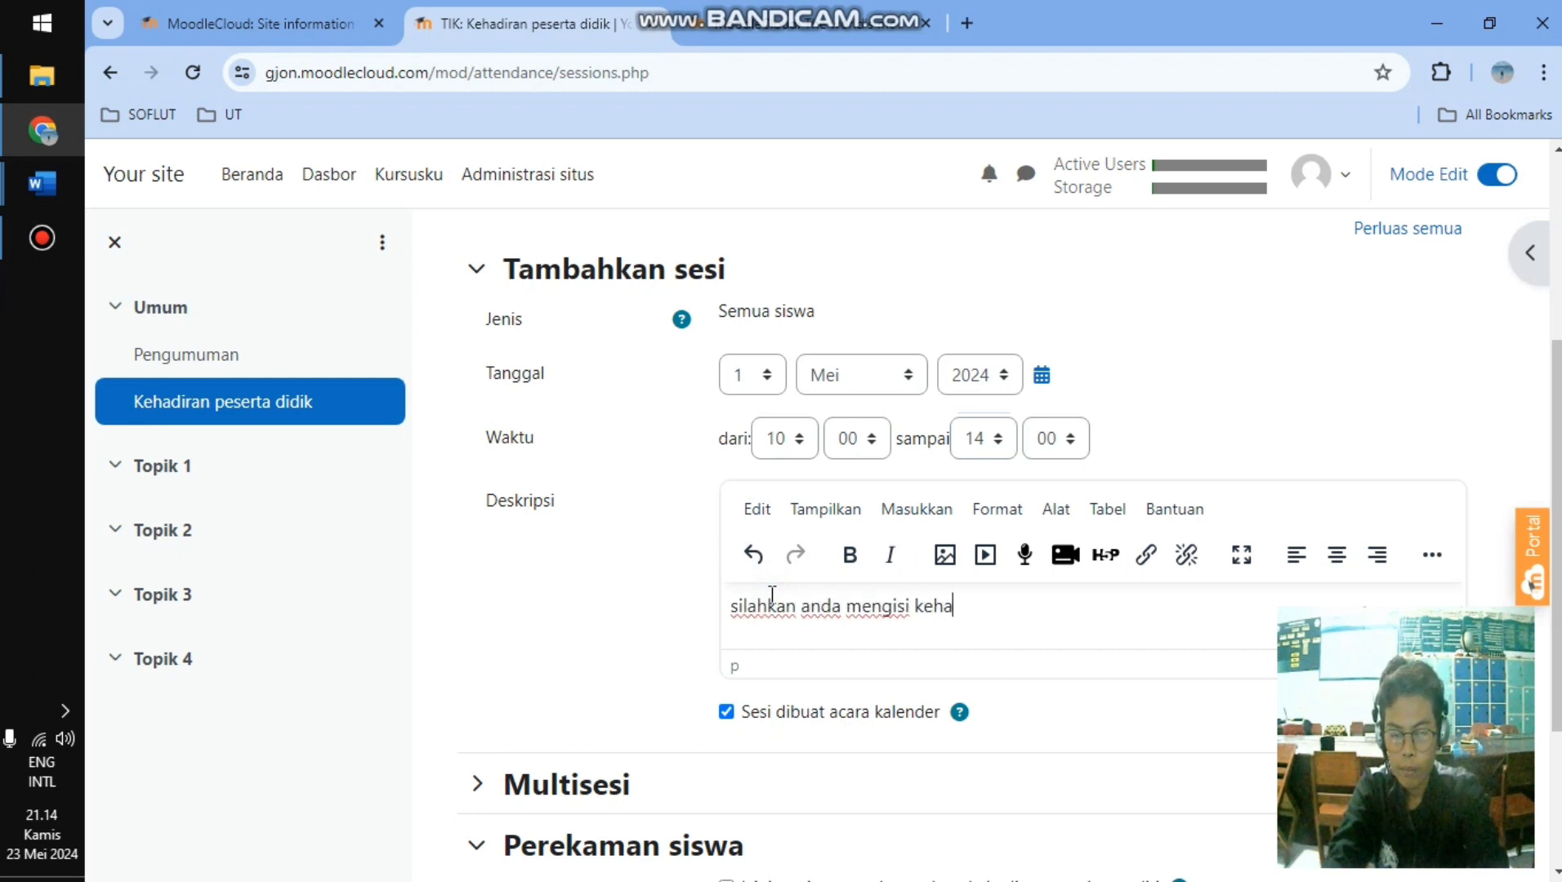
text(iran sebelum memu)
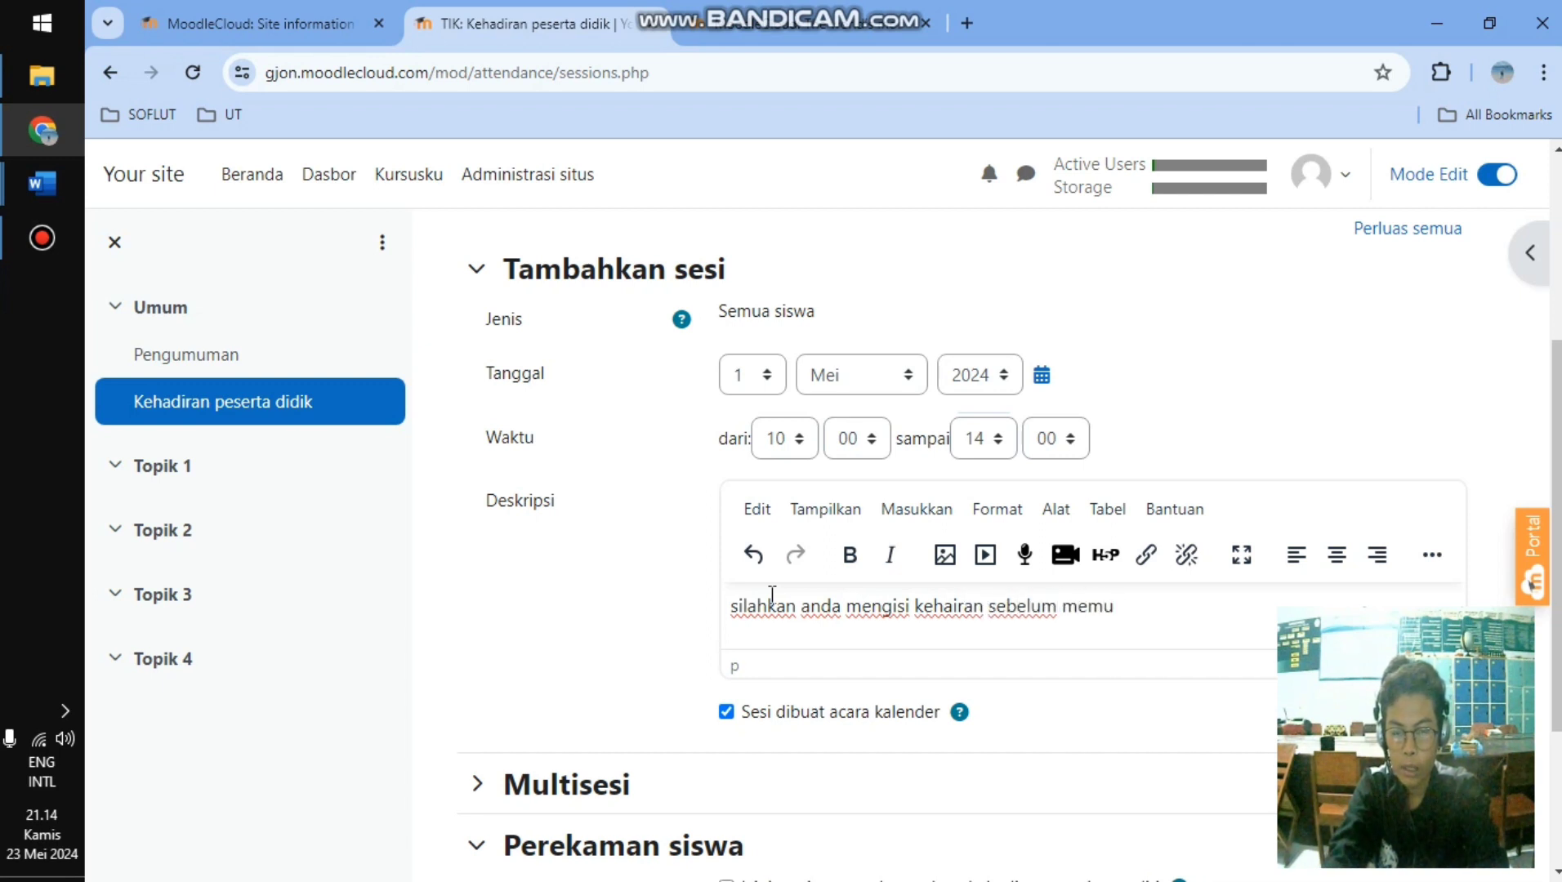
key(BackSpace)
key(BackSpace)
key(BackSpace)
key(BackSpace)
text(jam pelajaran)
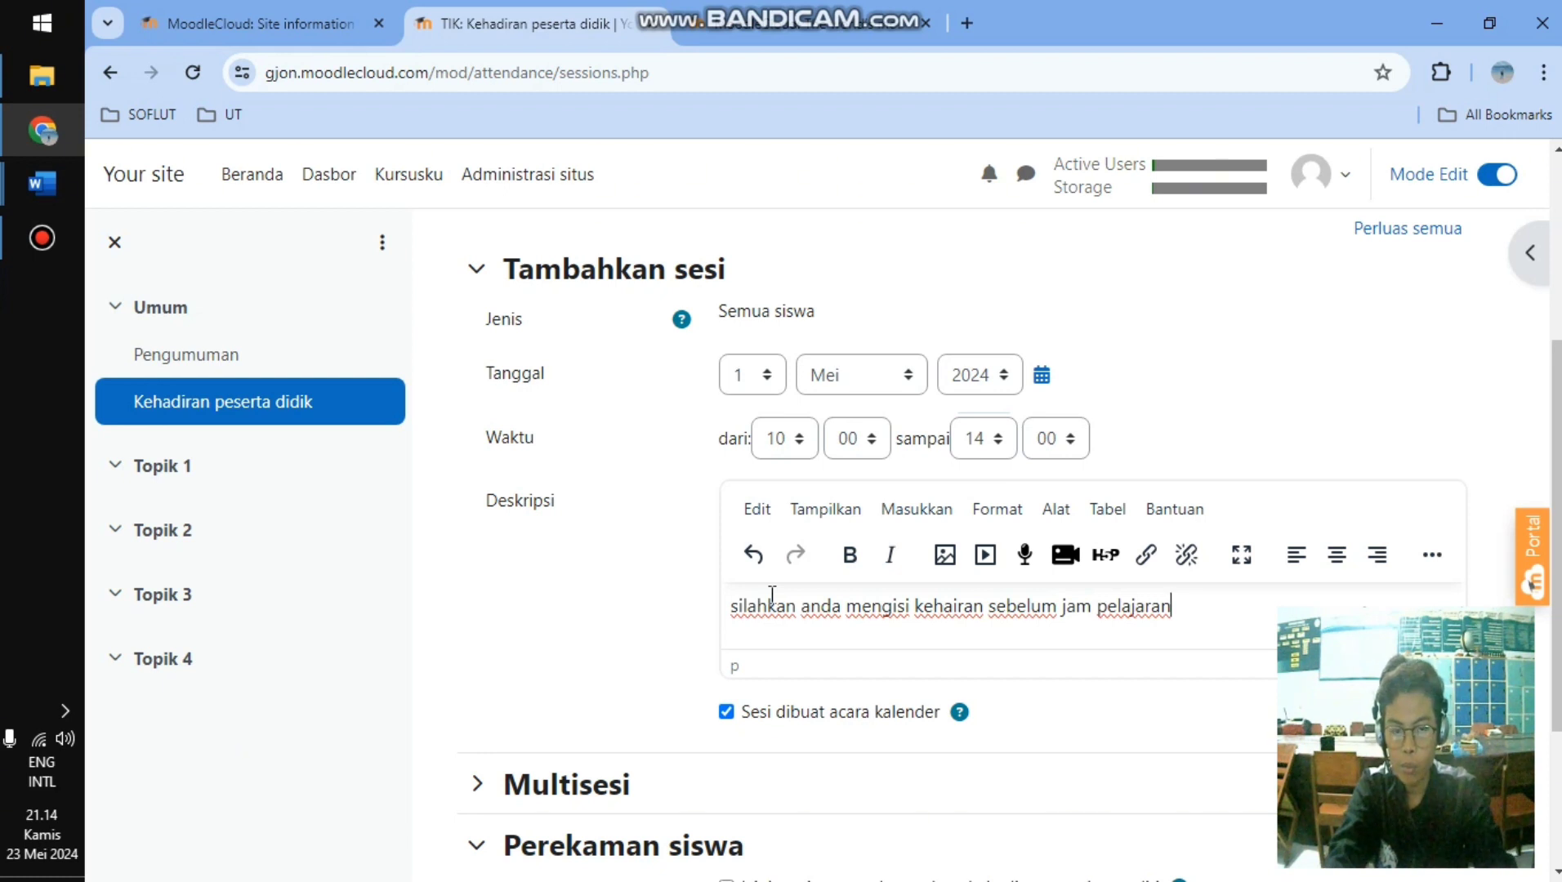
key(BackSpace)
key(BackSpace)
key(BackSpace)
text(mata)
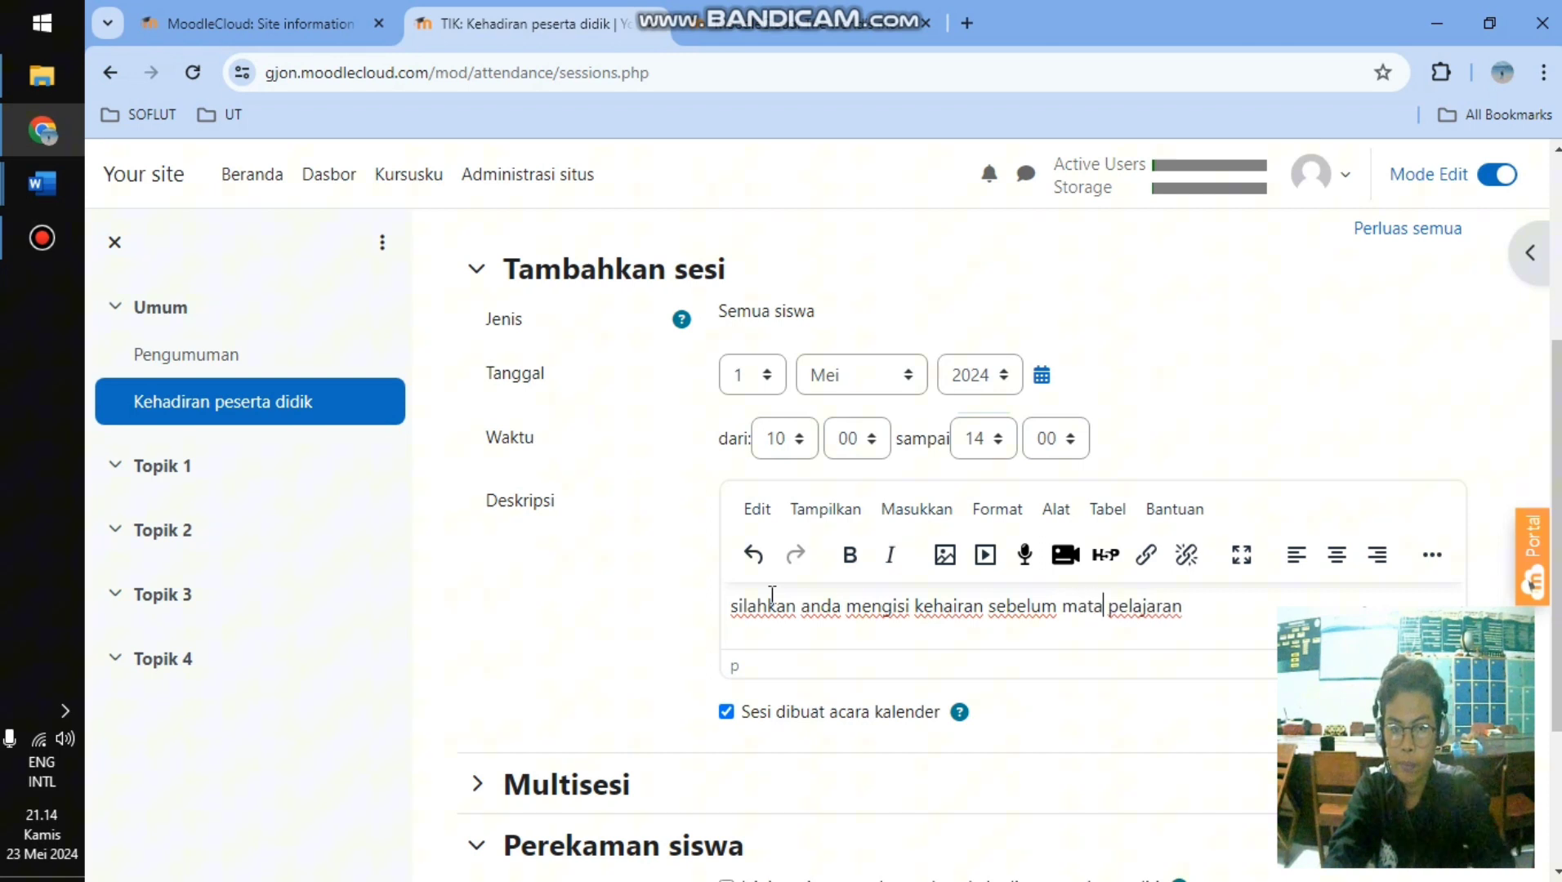
text( pelajaran dimula)
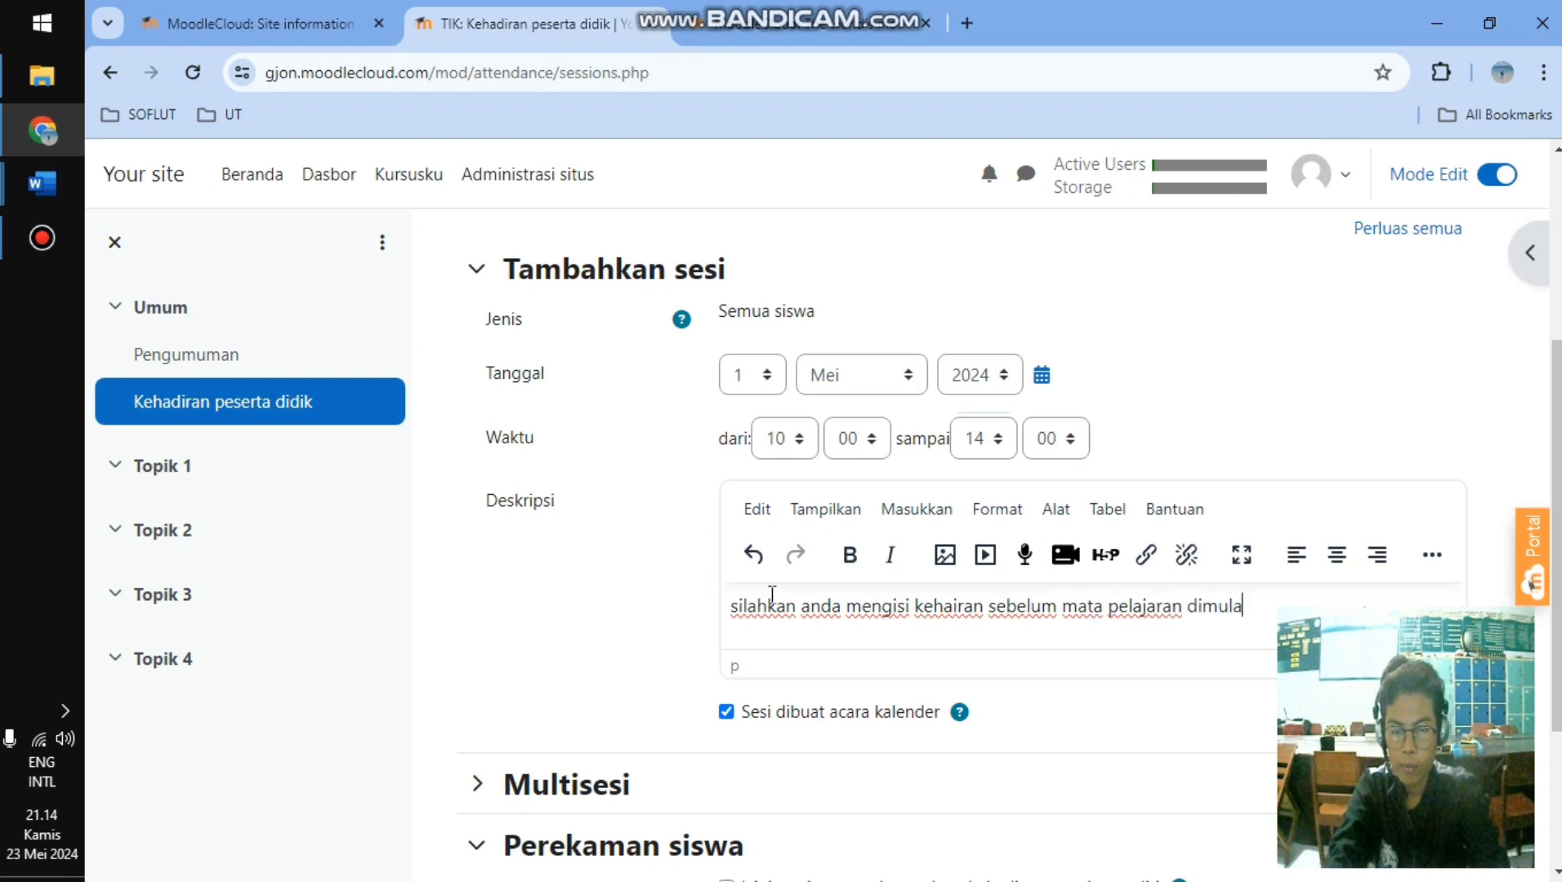
text(i.)
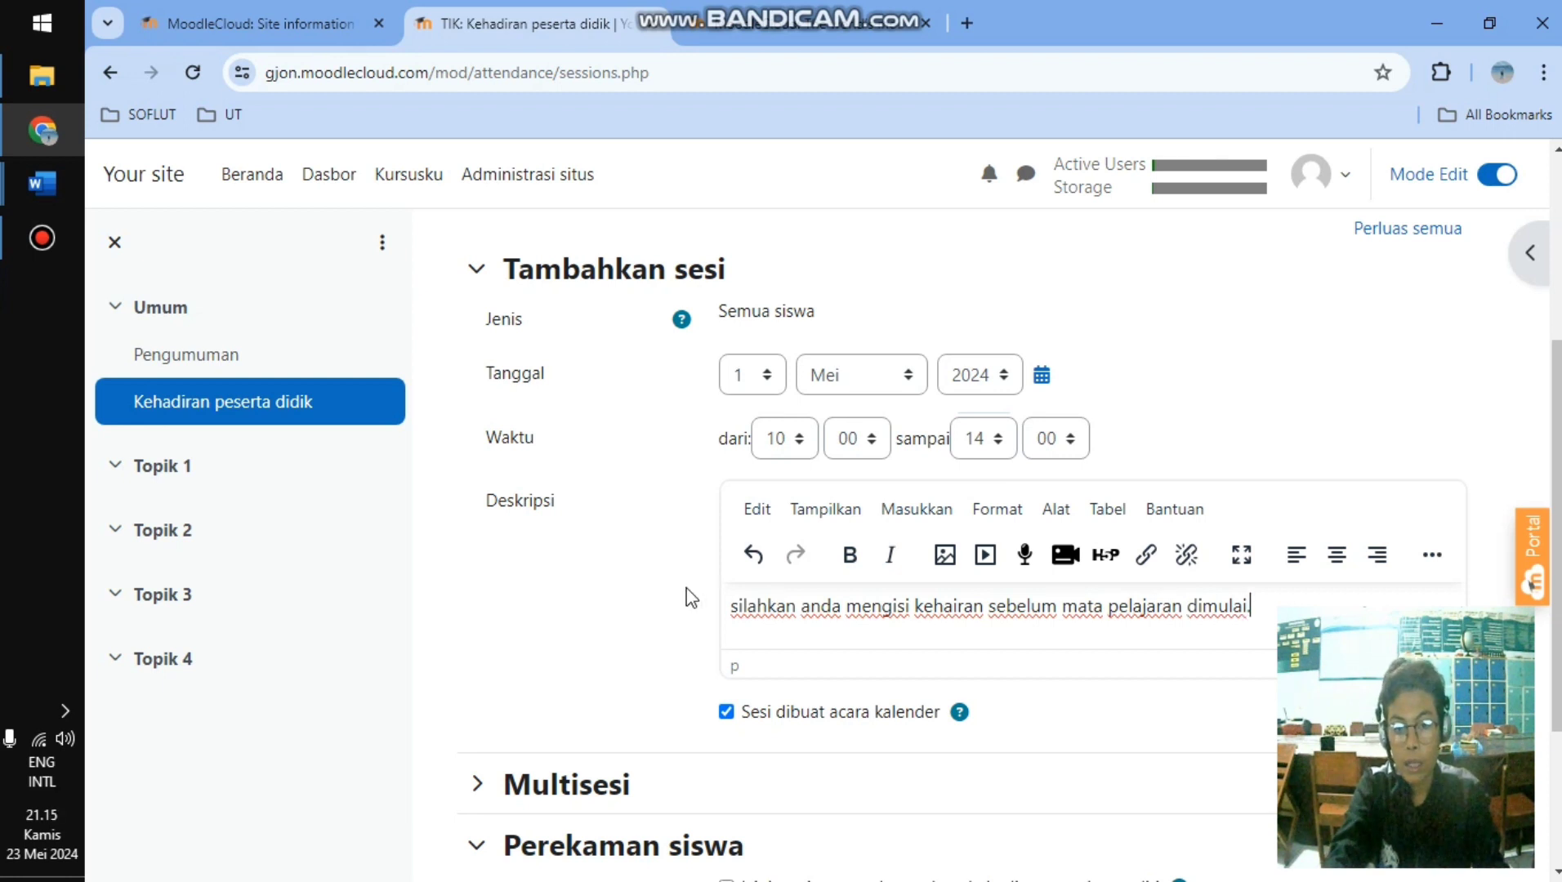
- Review the Multisesi options, then allow students to record their own attendance and to update it
scroll(719, 555, down, 1)
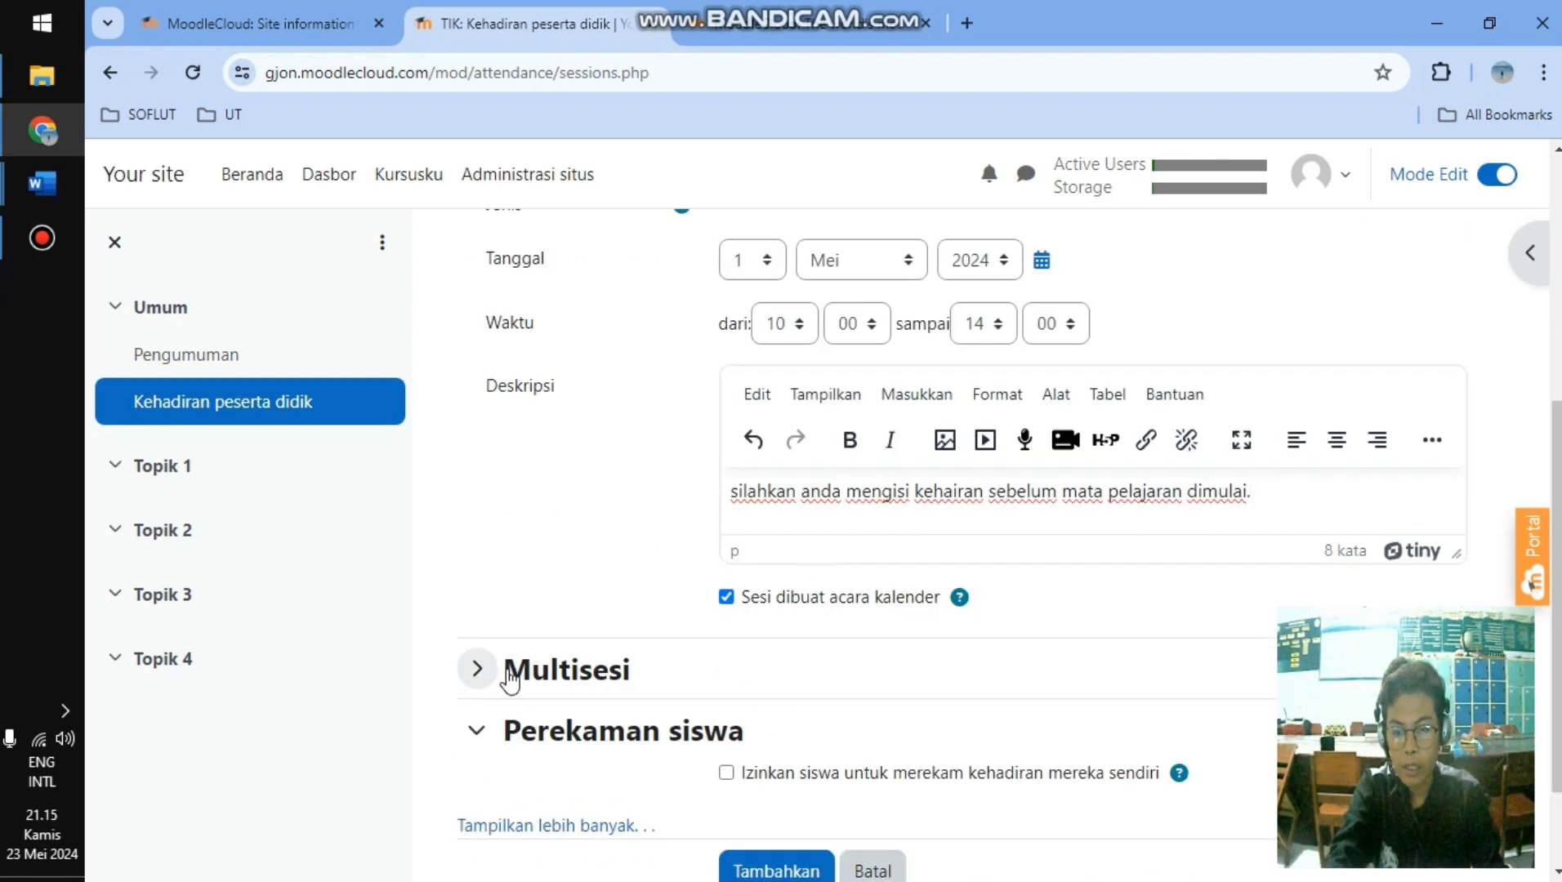
click(477, 670)
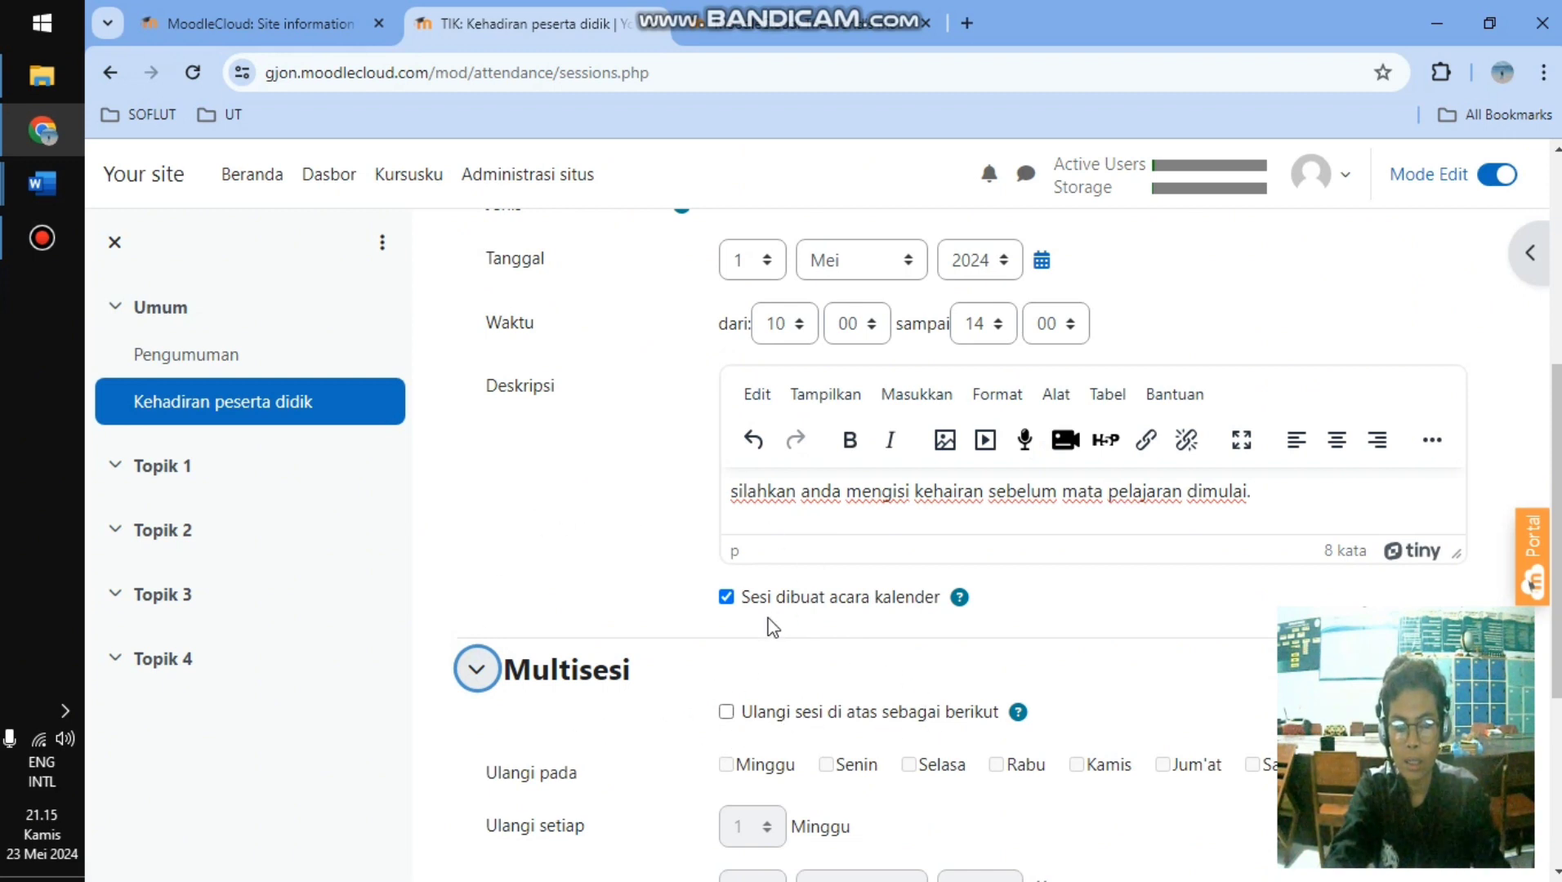
scroll(997, 682, down, 1)
scroll(994, 675, down, 1)
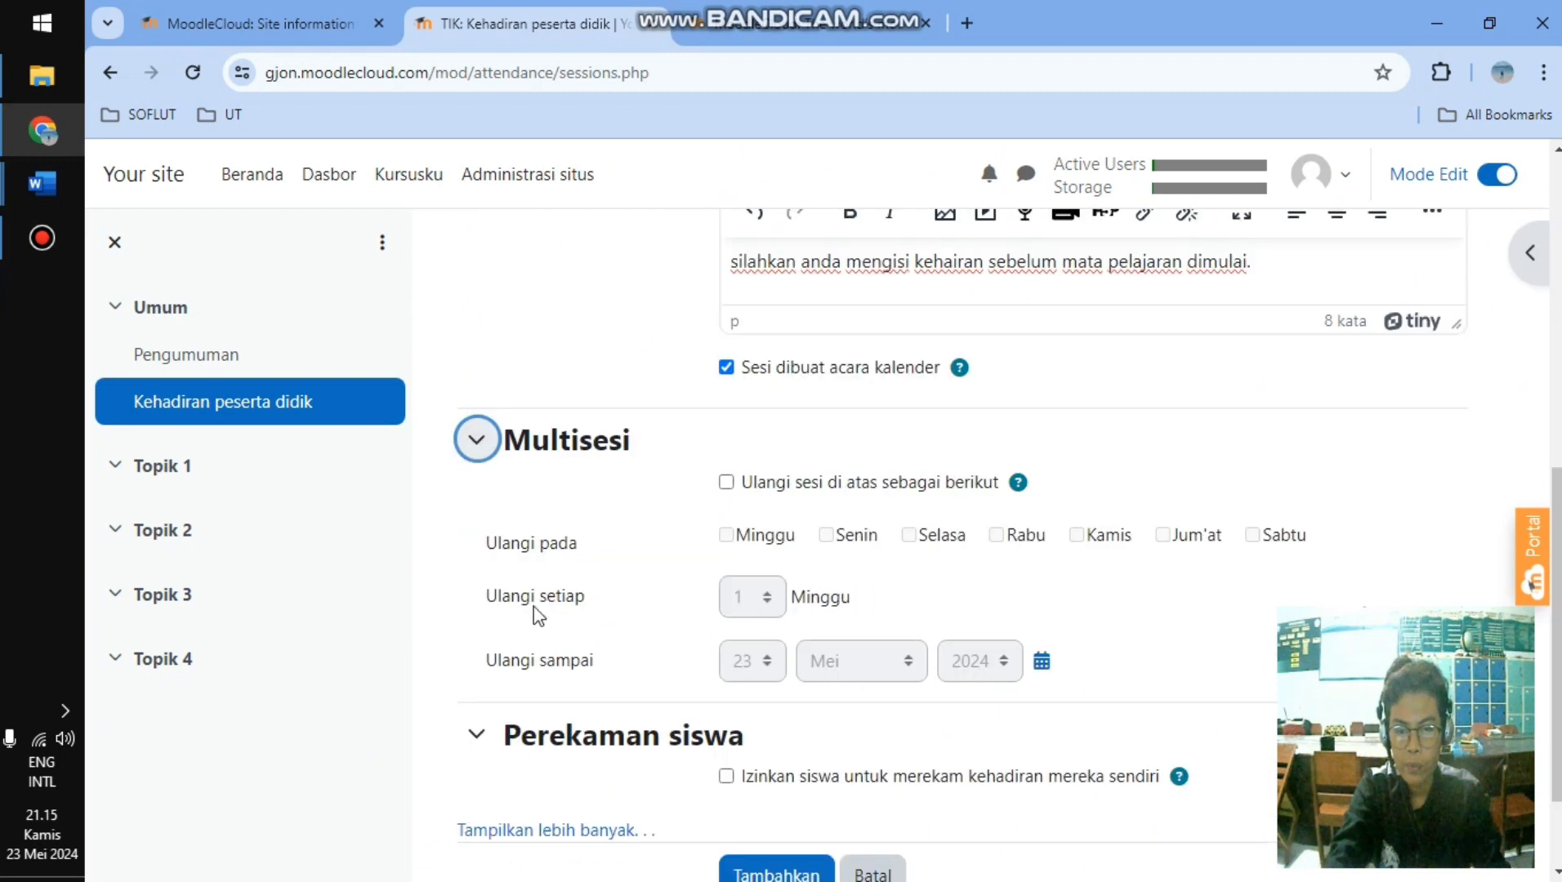
click(478, 737)
click(478, 733)
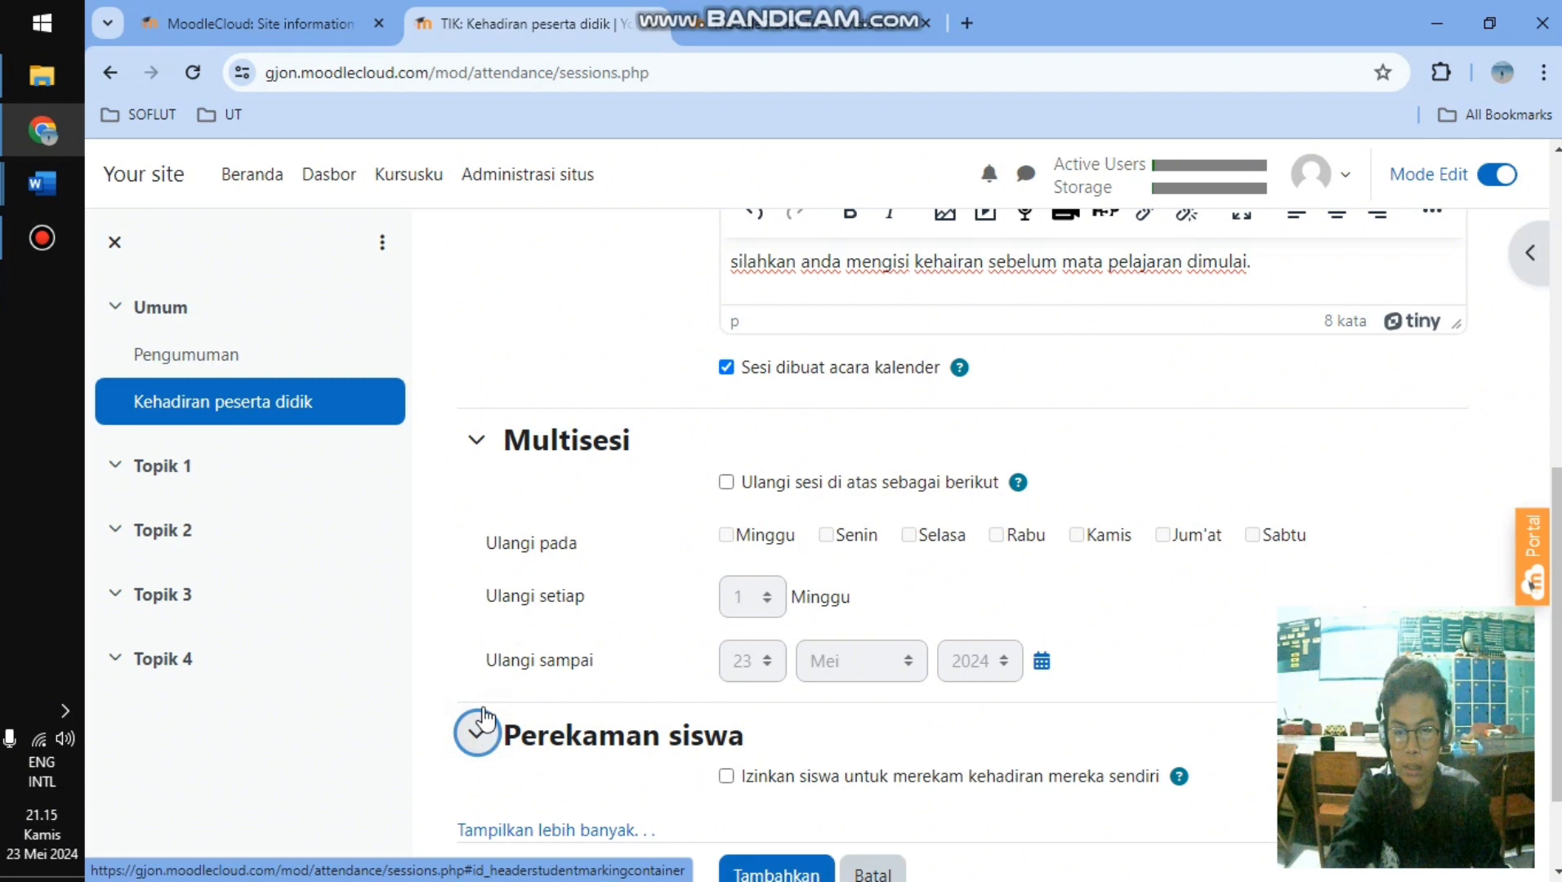
scroll(837, 605, down, 1)
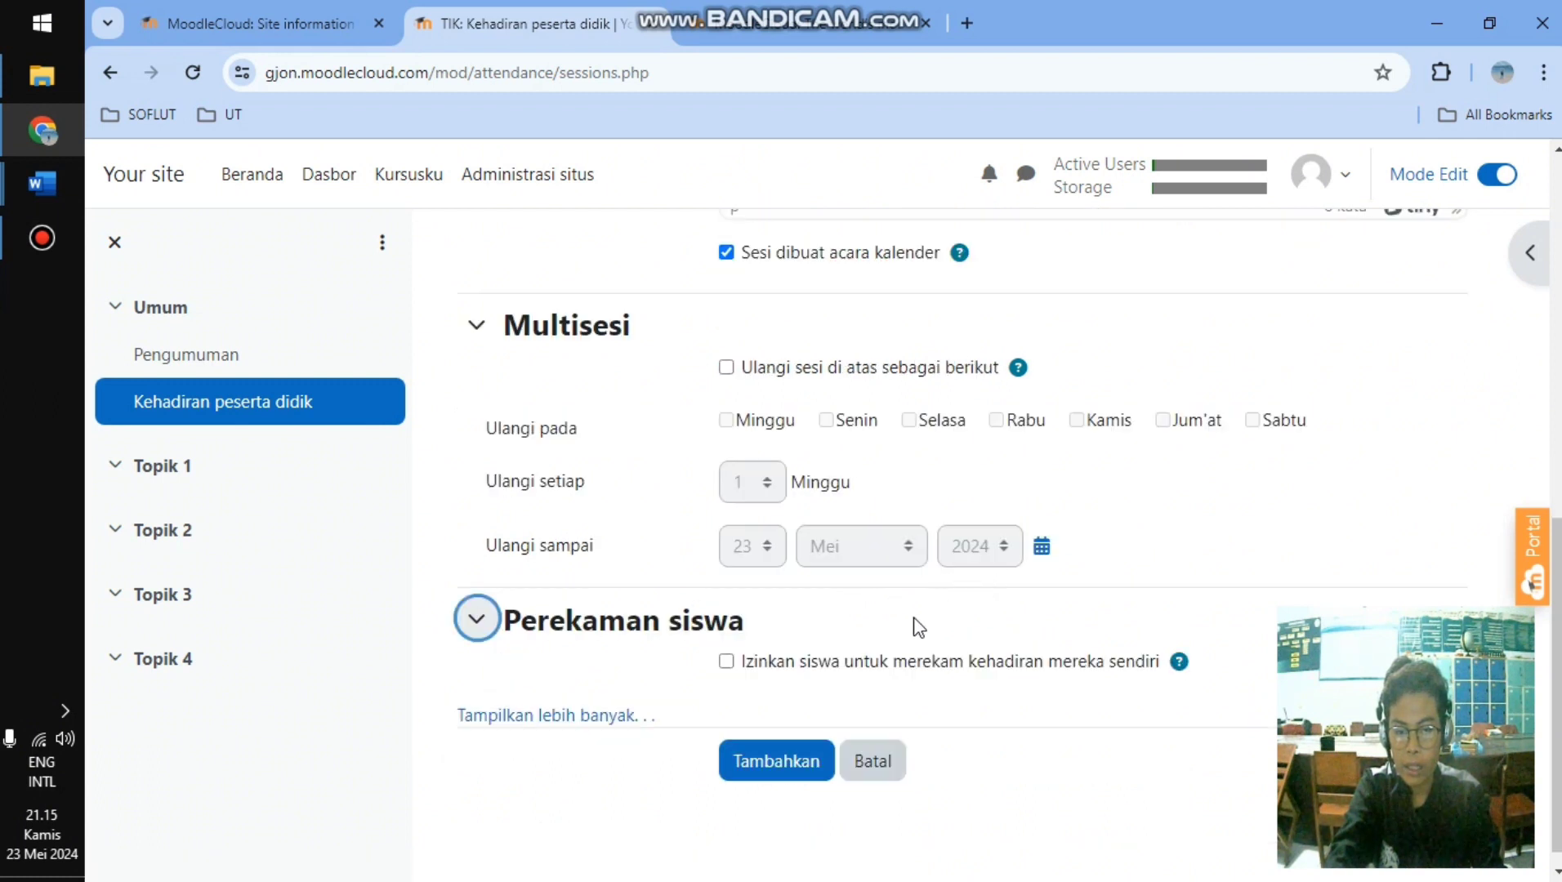
click(743, 666)
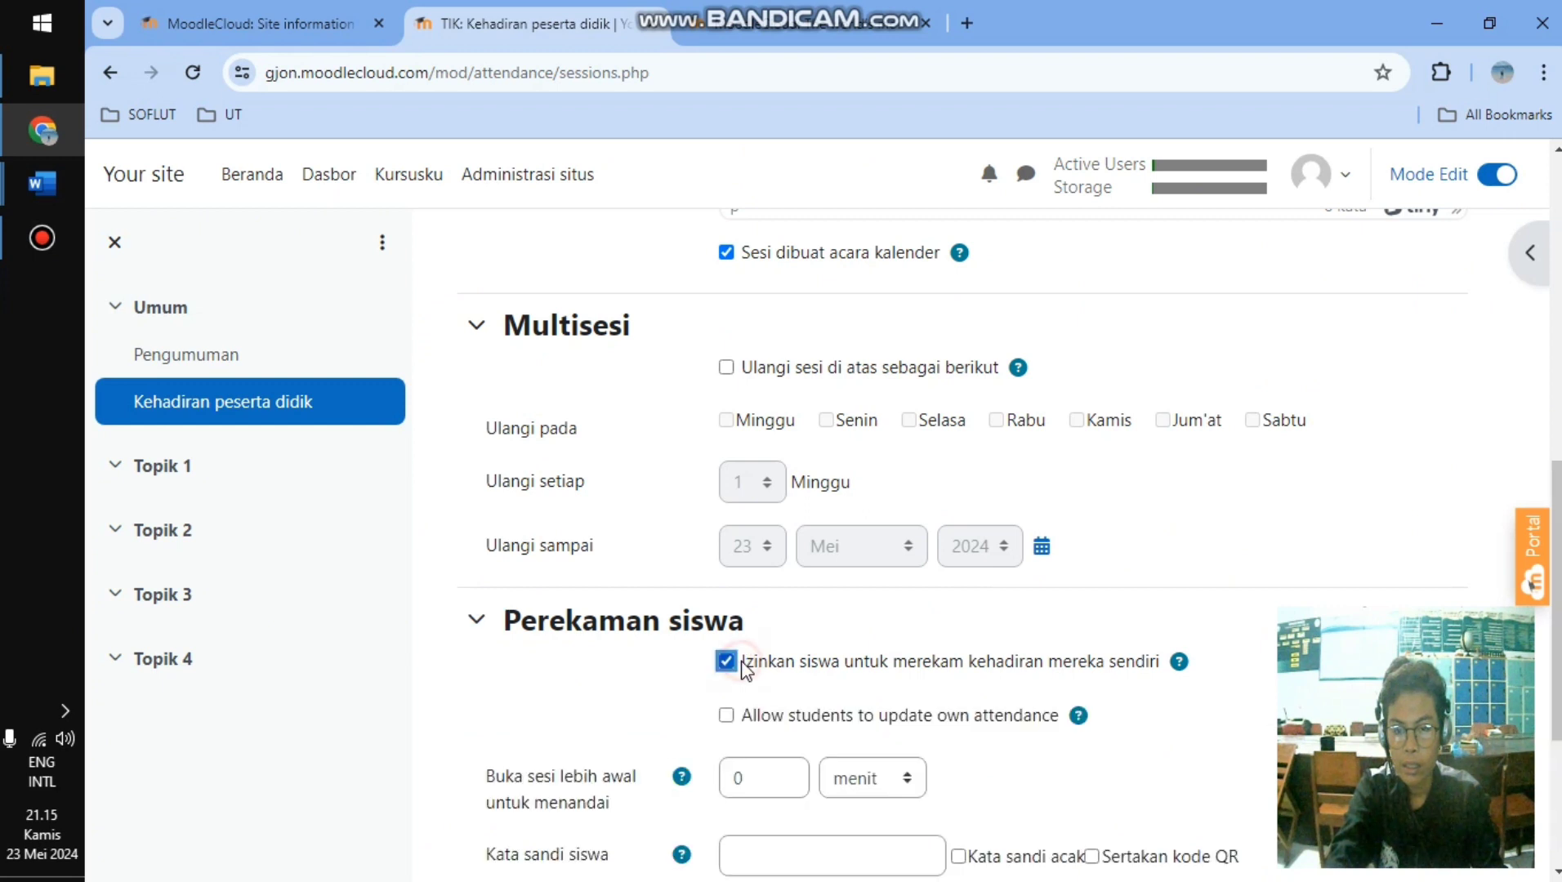
scroll(760, 654, down, 3)
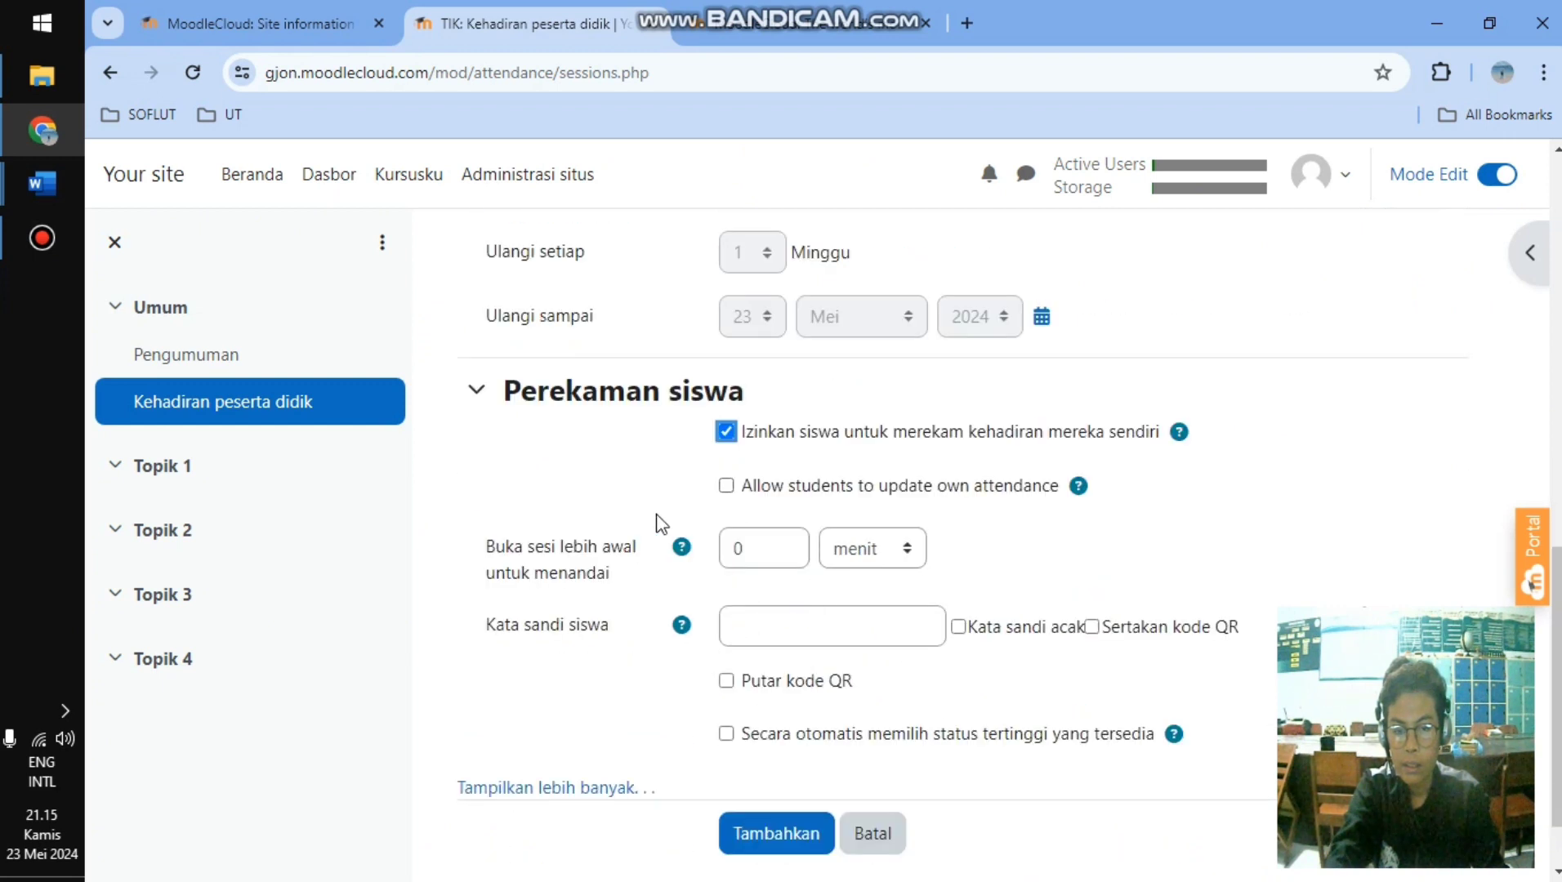
scroll(684, 488, down, 2)
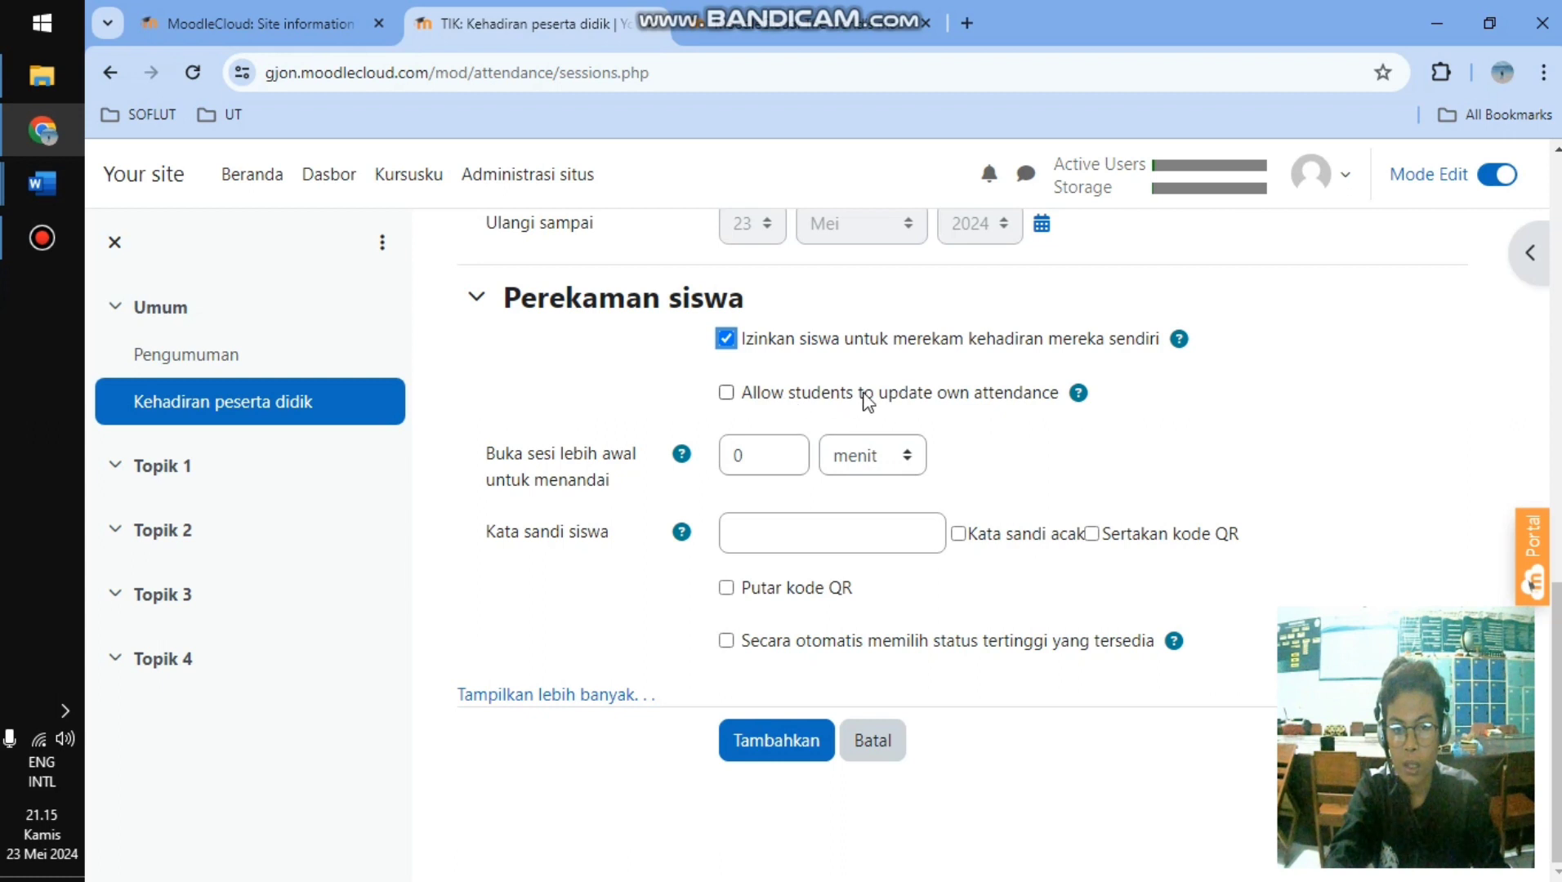
click(726, 393)
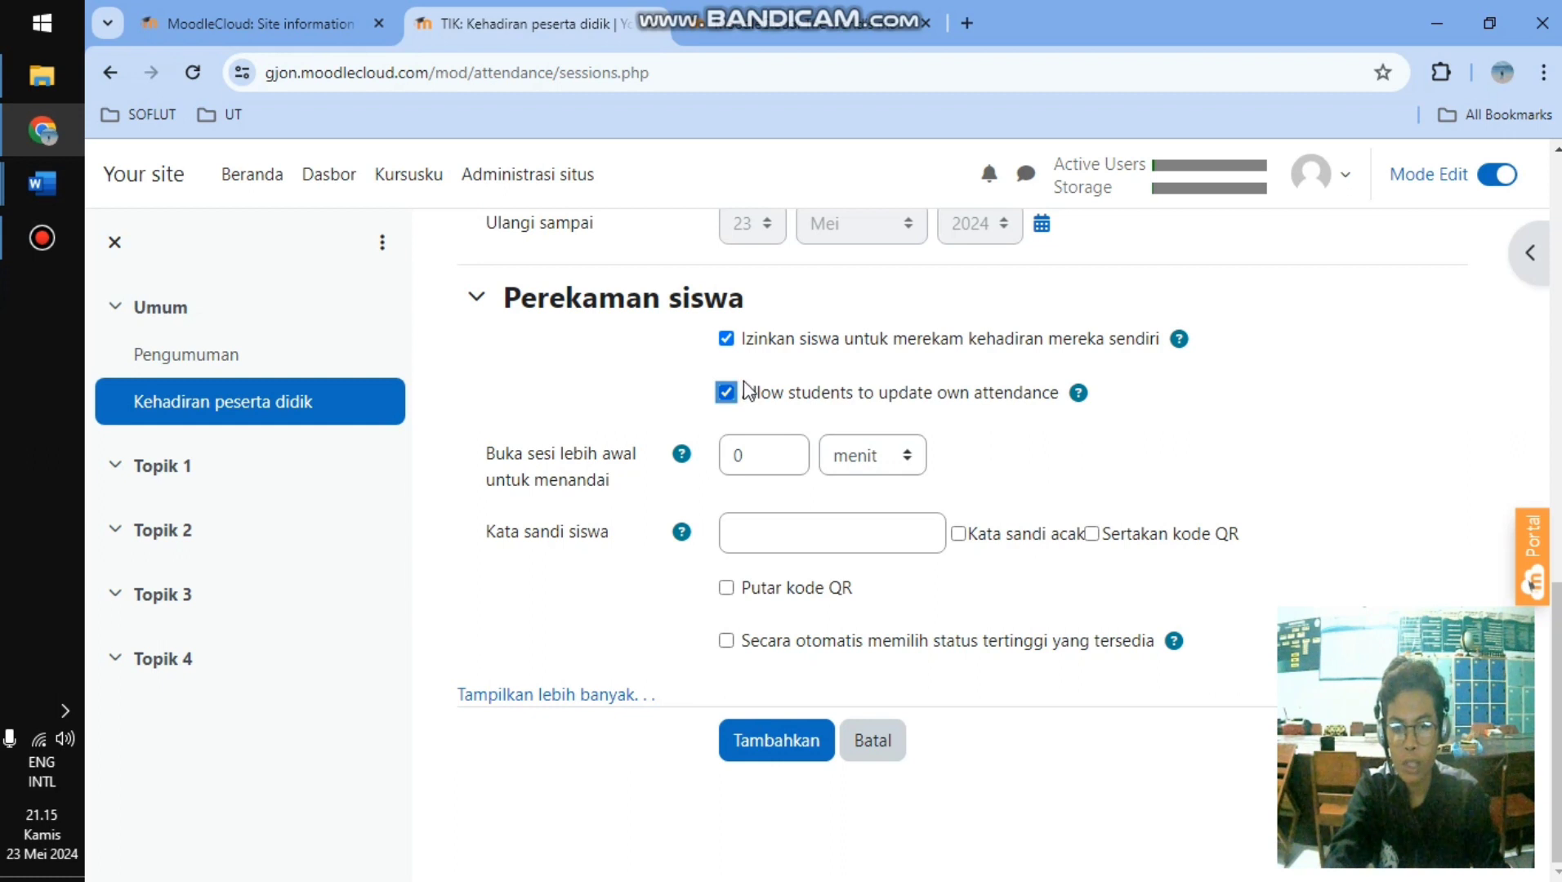
- Check the session settings and try to add the session dated 1 Mei 2024
scroll(738, 393, up, 4)
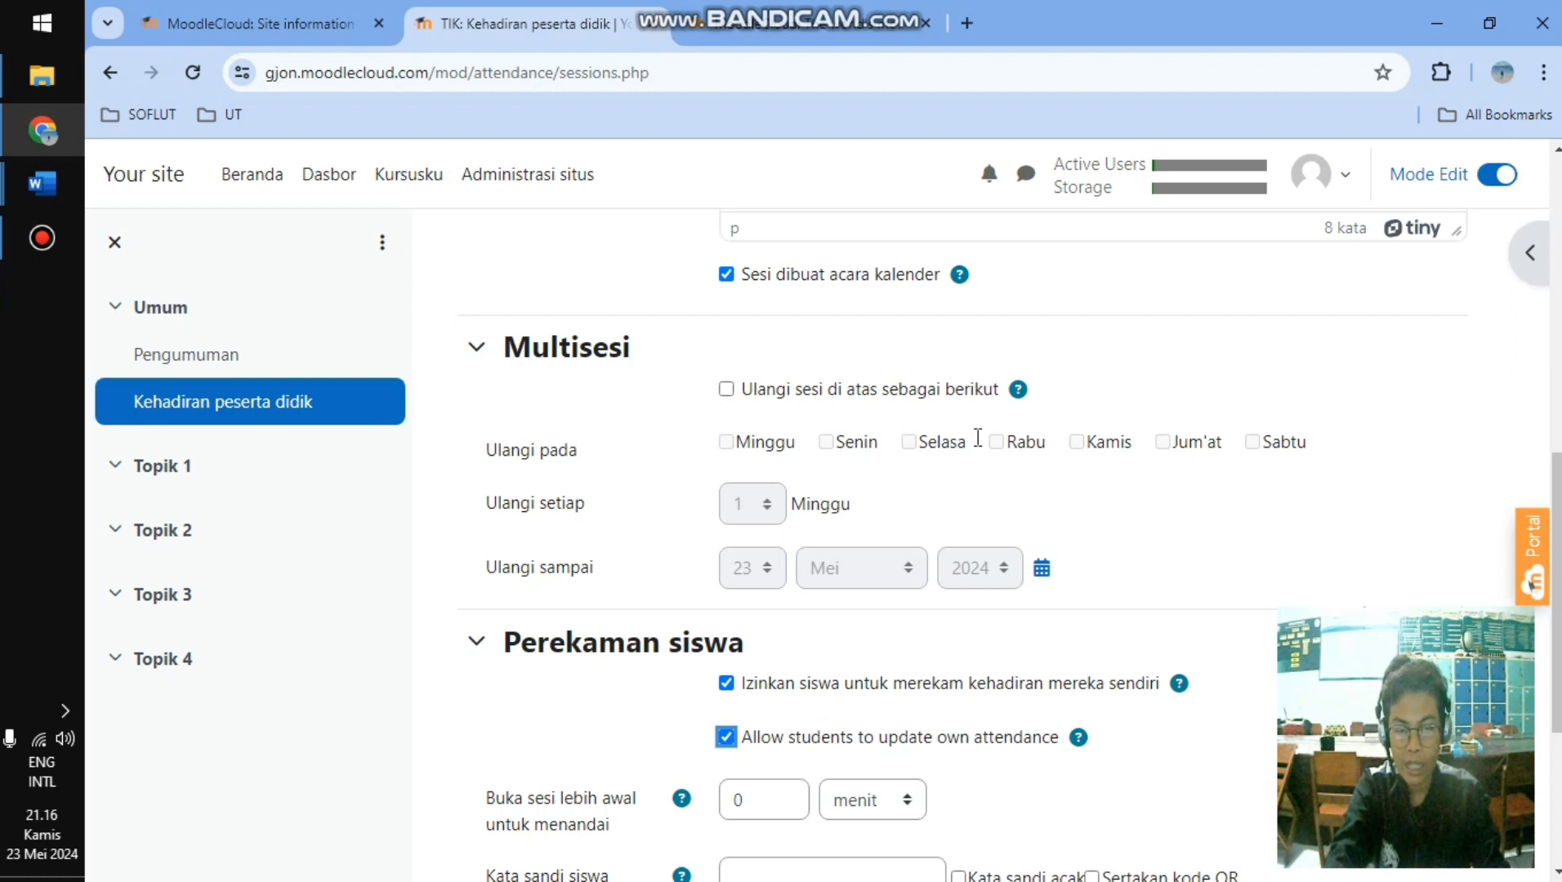
scroll(922, 451, down, 4)
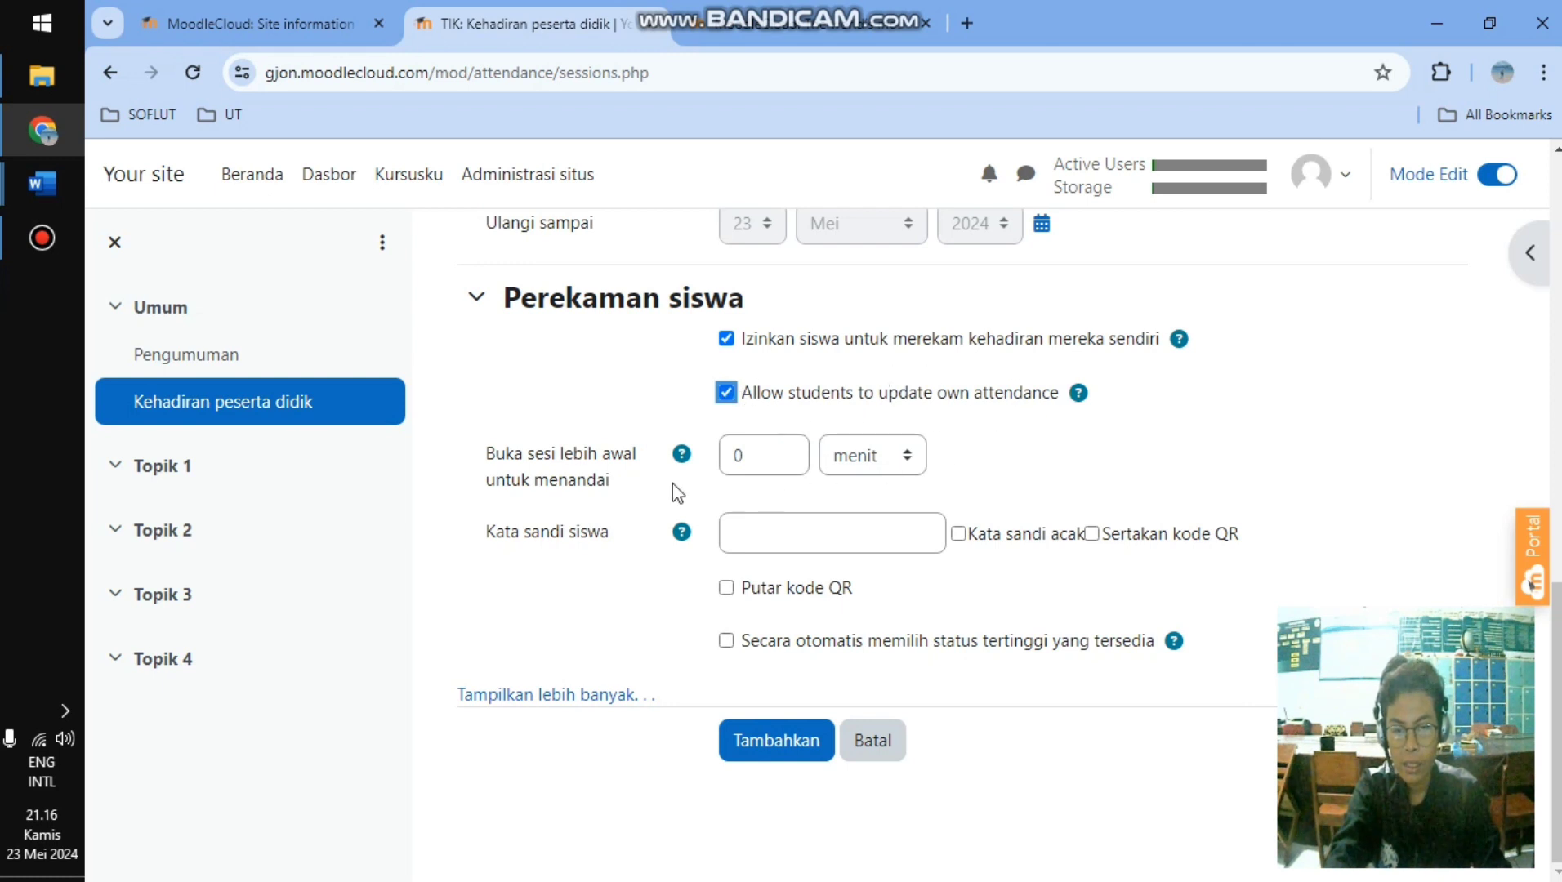
scroll(768, 727, up, 1)
scroll(794, 673, down, 1)
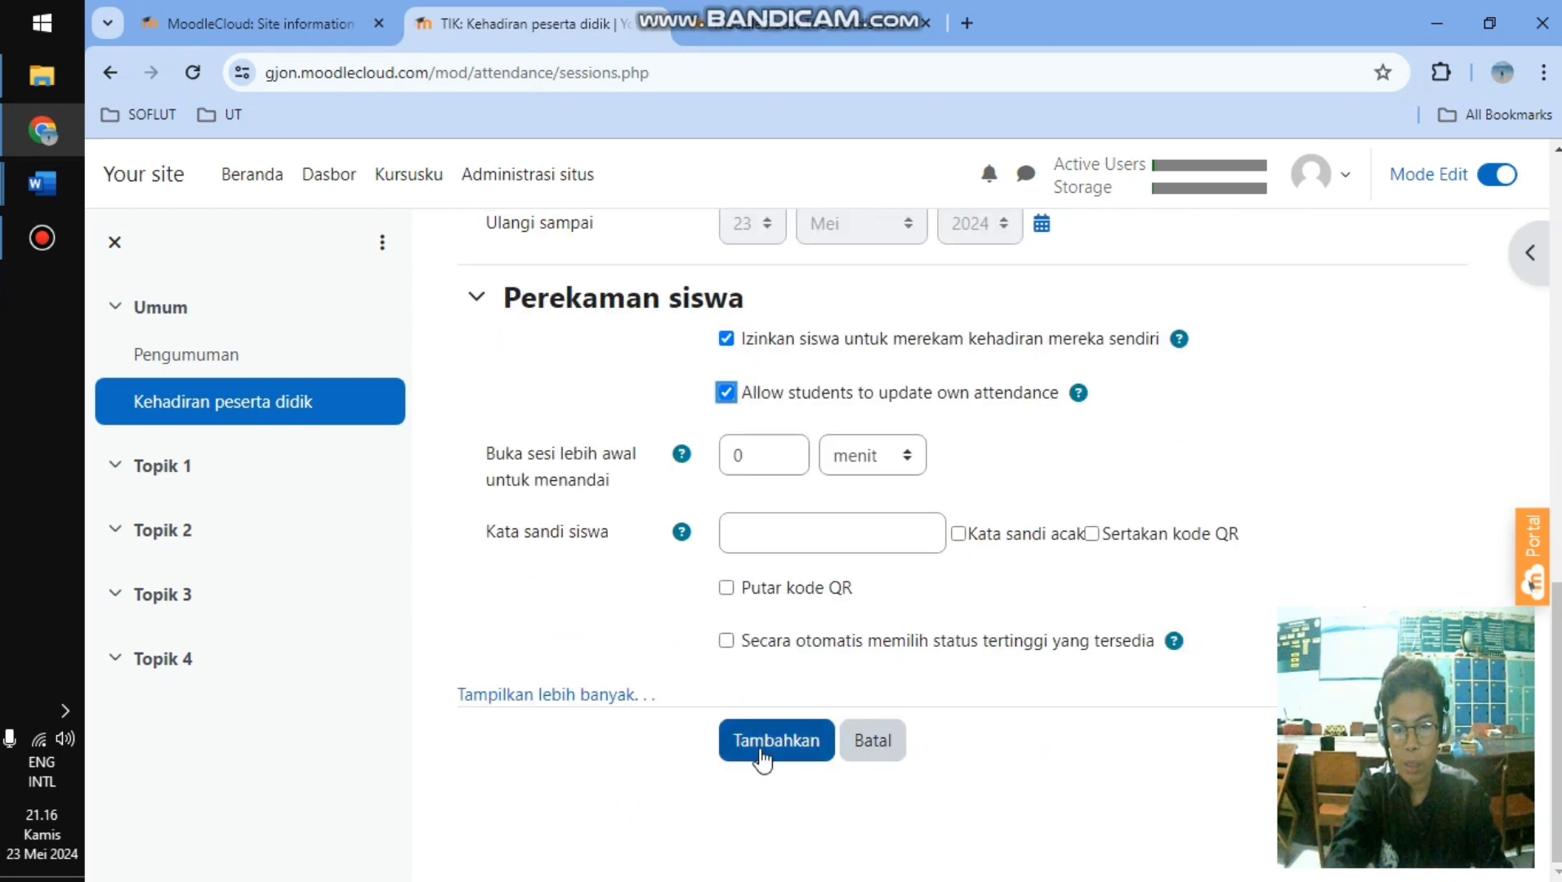
click(760, 746)
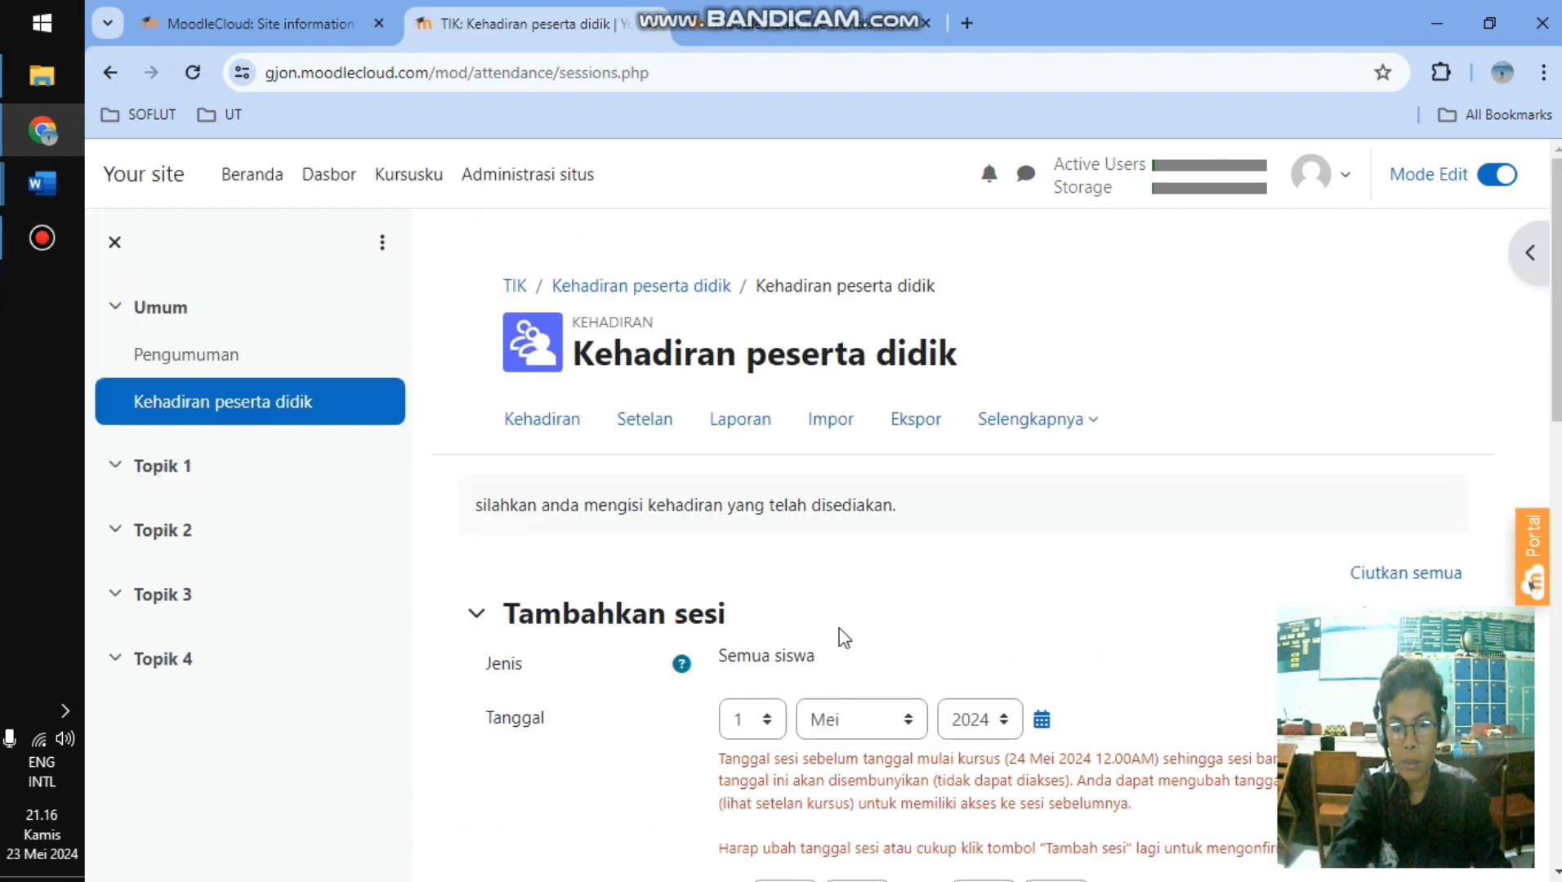
- Set the session date to 24 Mei 2024
scroll(844, 638, down, 2)
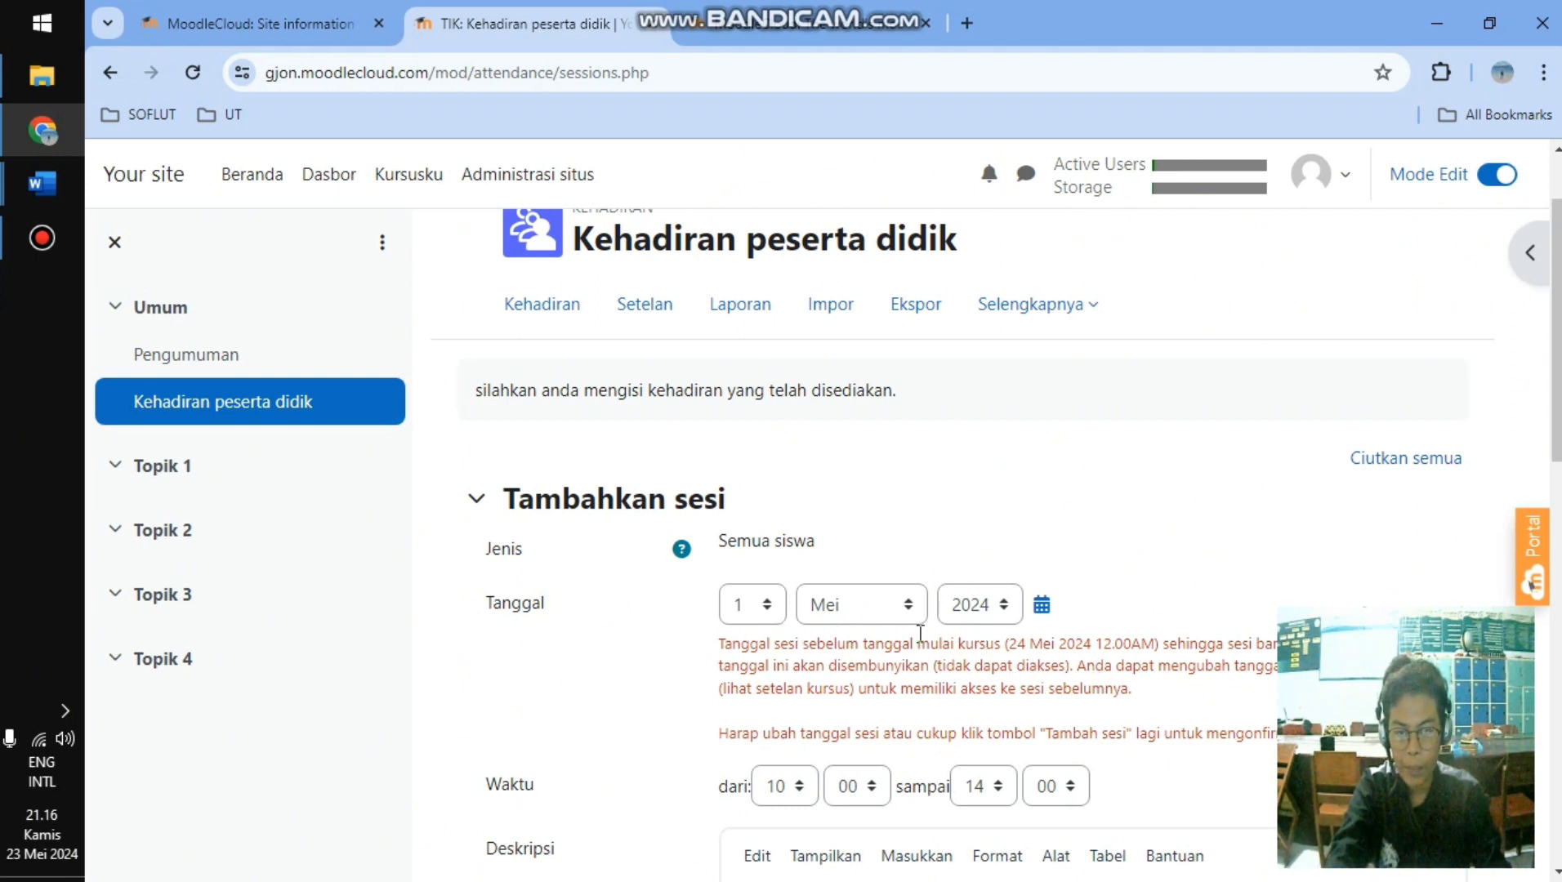
click(766, 609)
scroll(739, 403, down, 4)
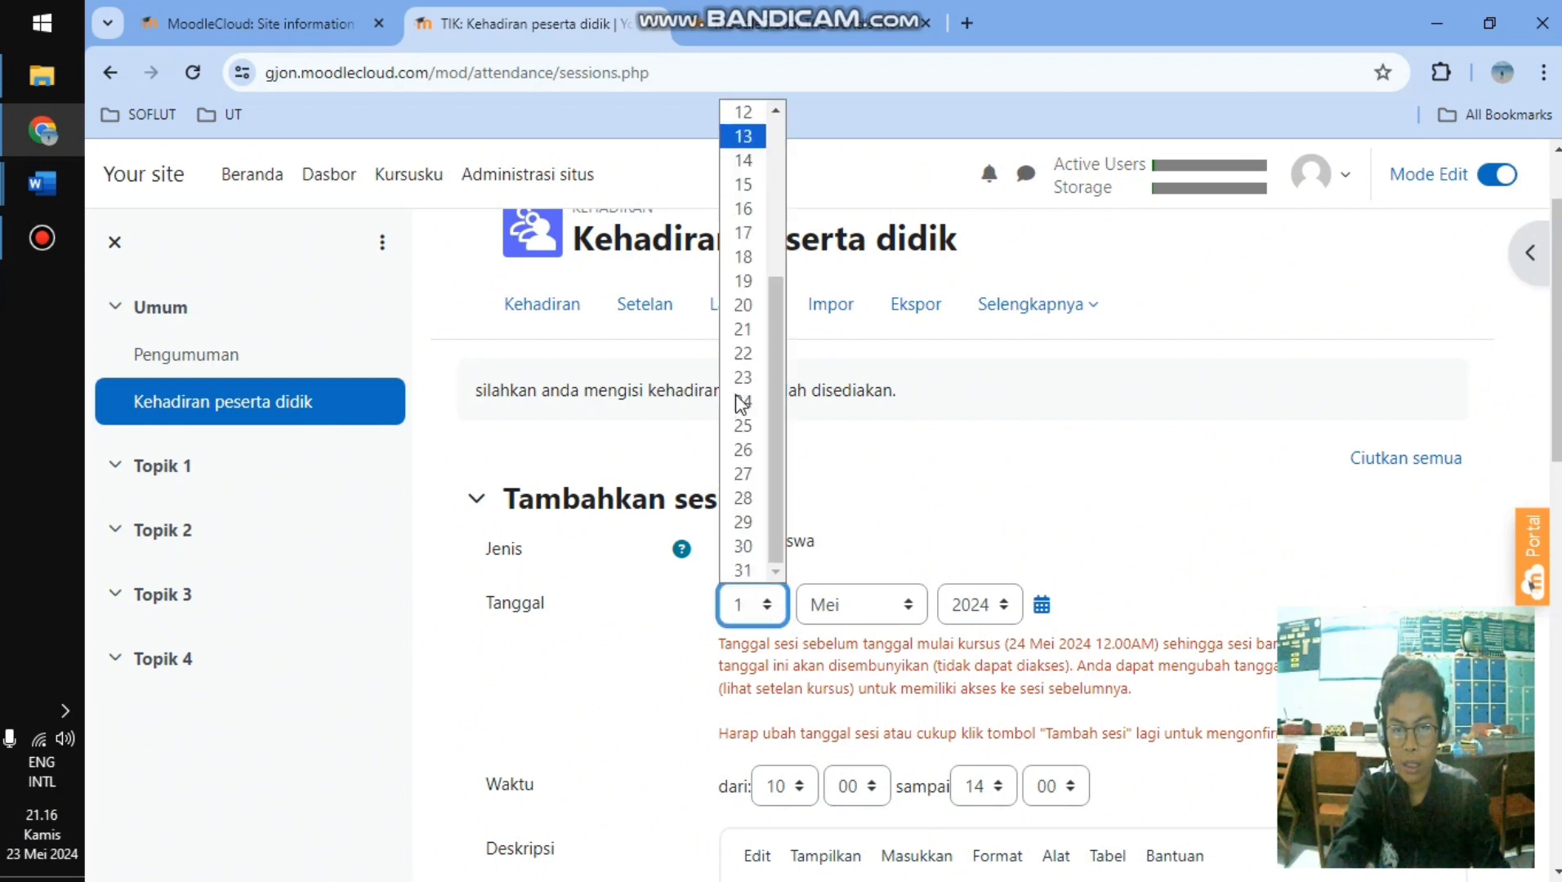
click(742, 403)
scroll(885, 455, down, 1)
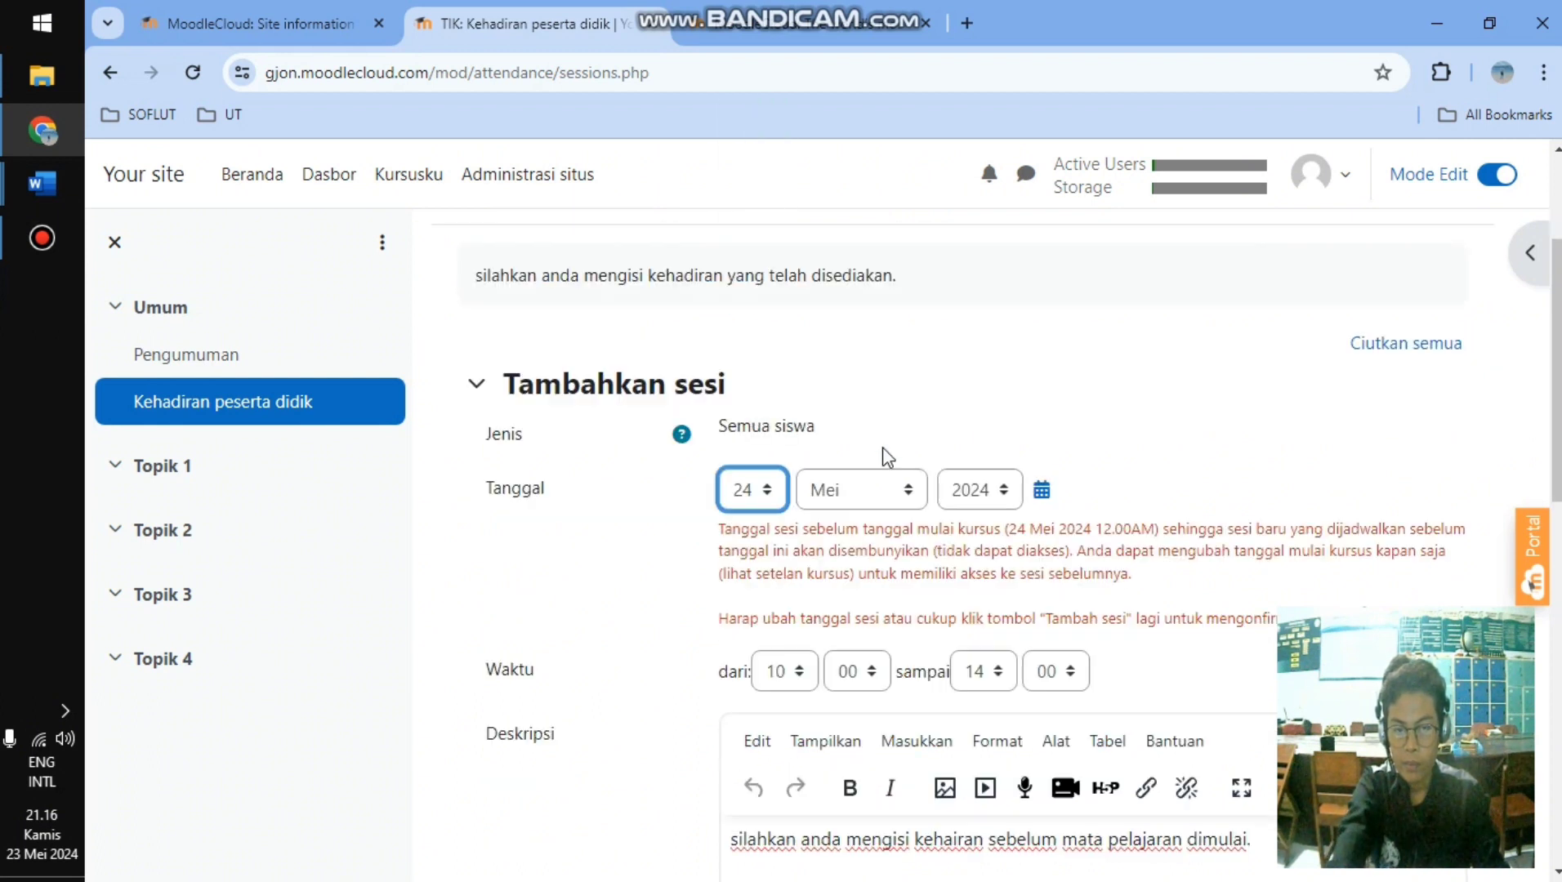
scroll(907, 484, down, 1)
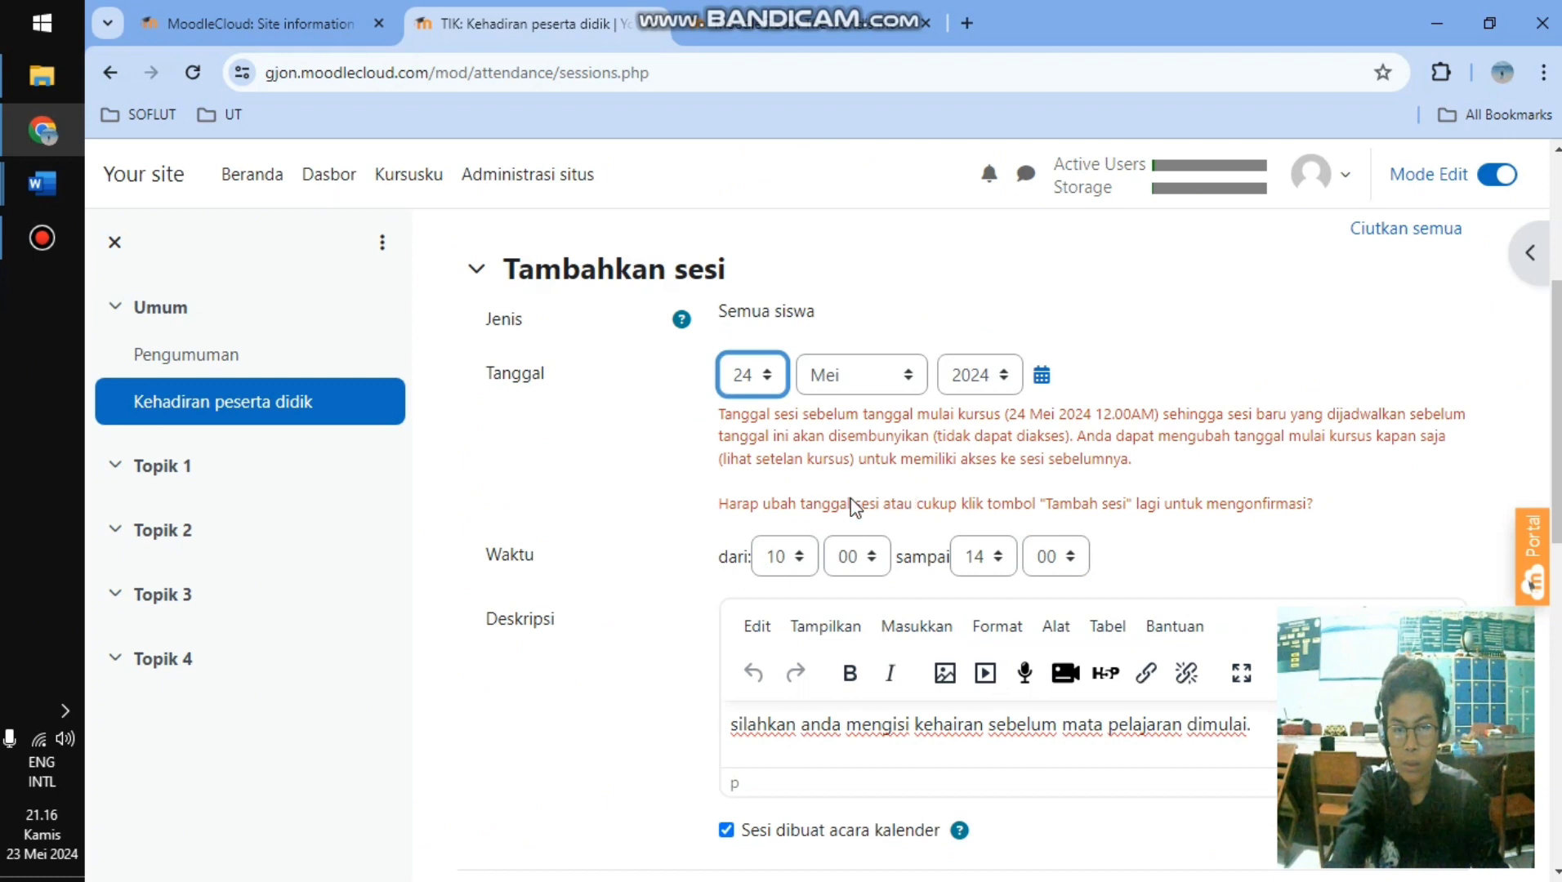
- Set the session time from 07:00 to 23:59
click(797, 559)
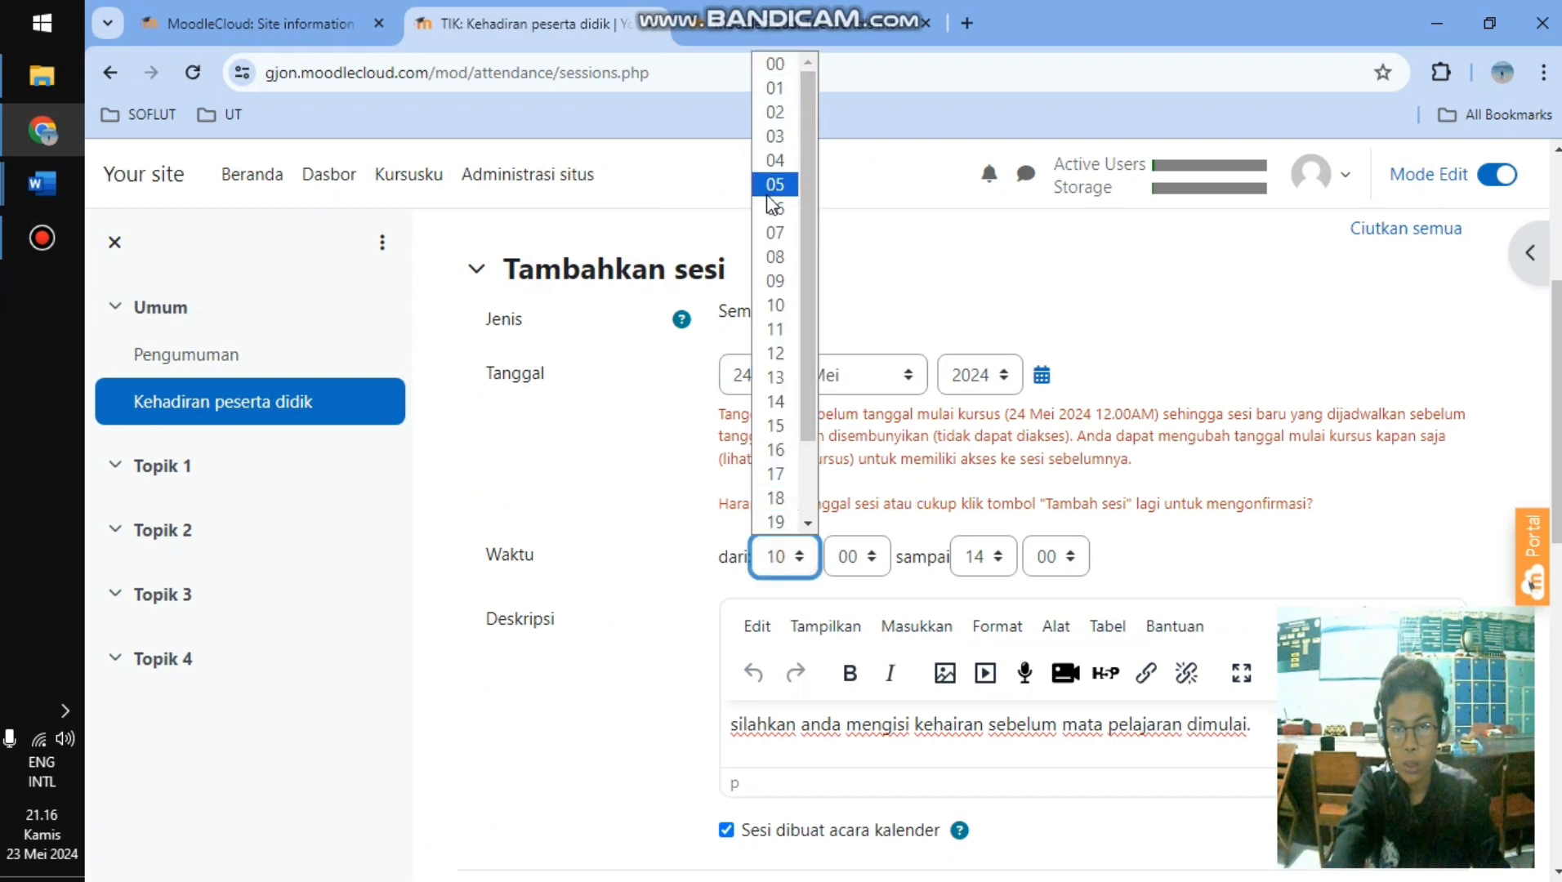
click(775, 232)
click(989, 564)
scroll(986, 482, down, 1)
click(986, 521)
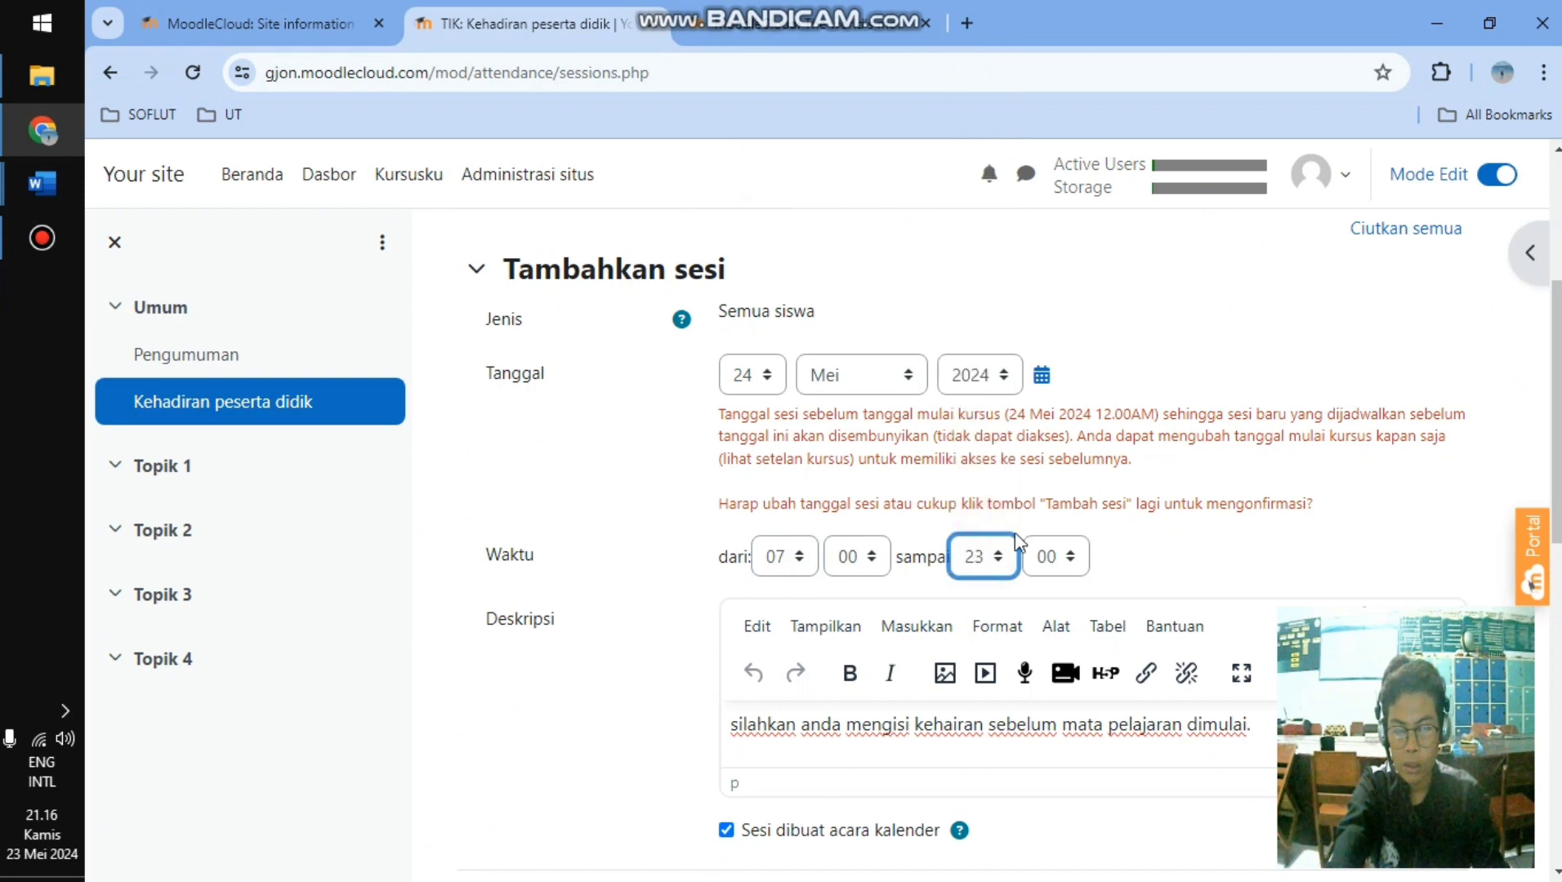
click(1074, 557)
scroll(1052, 449, down, 10)
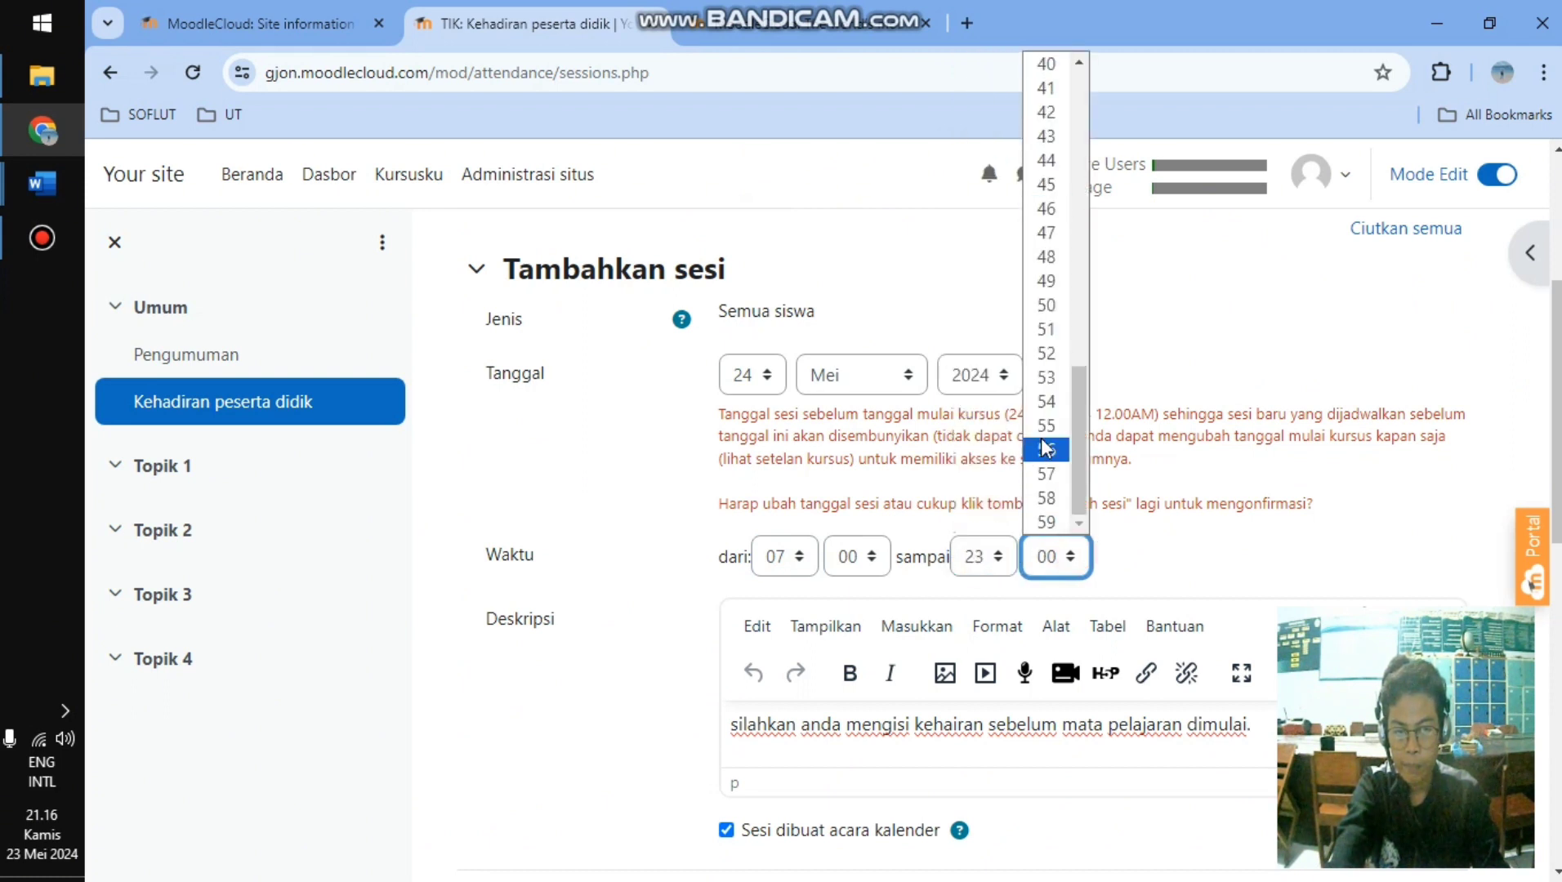
click(1048, 523)
- Add the attendance session and check it in the session list
scroll(963, 475, down, 10)
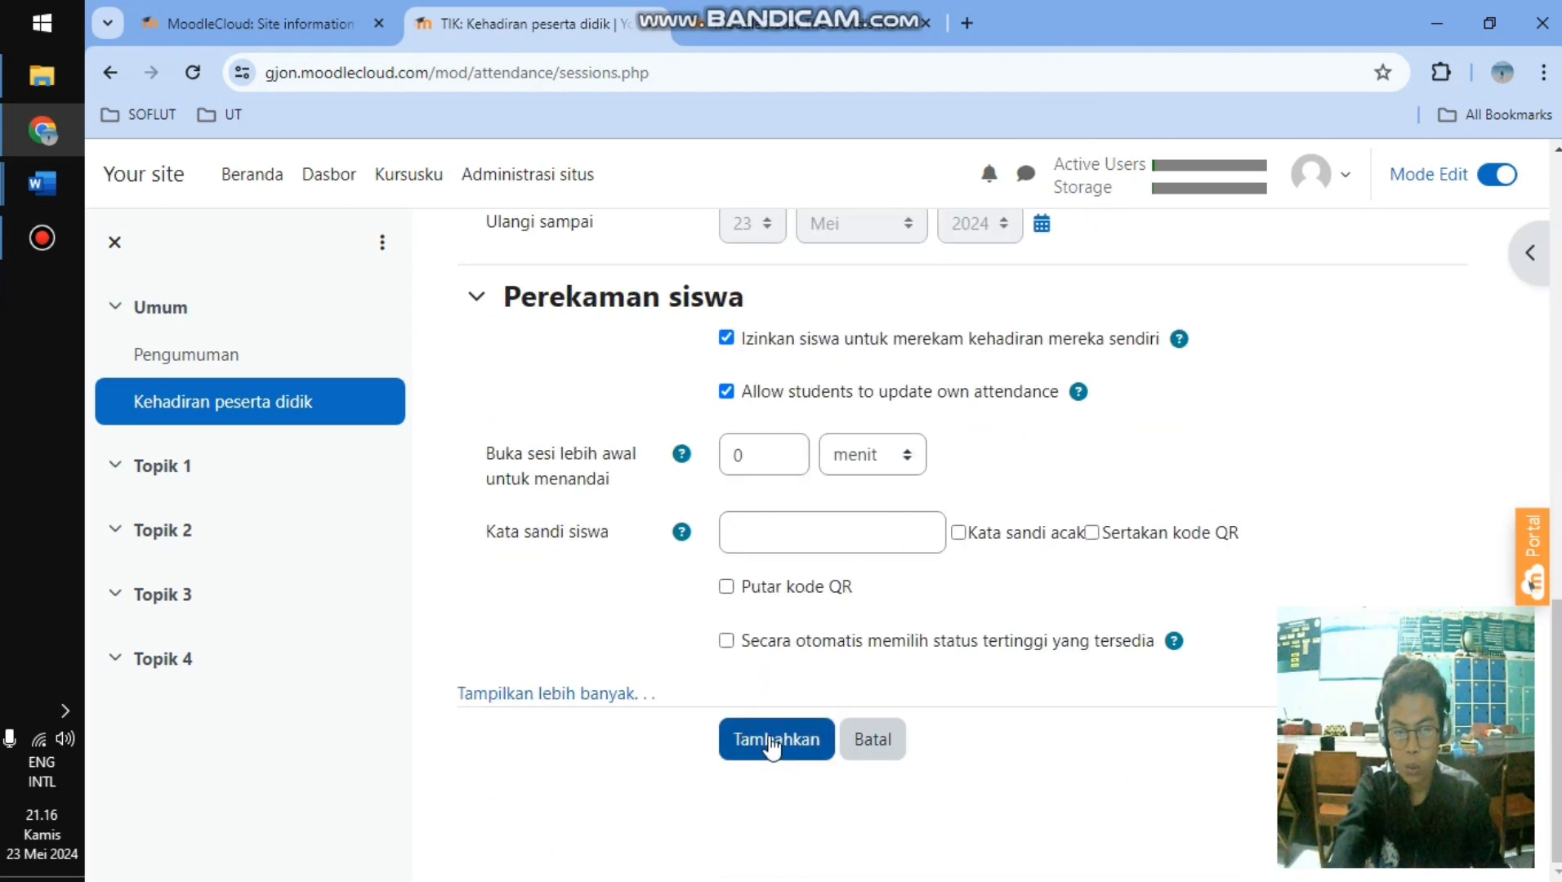
click(771, 743)
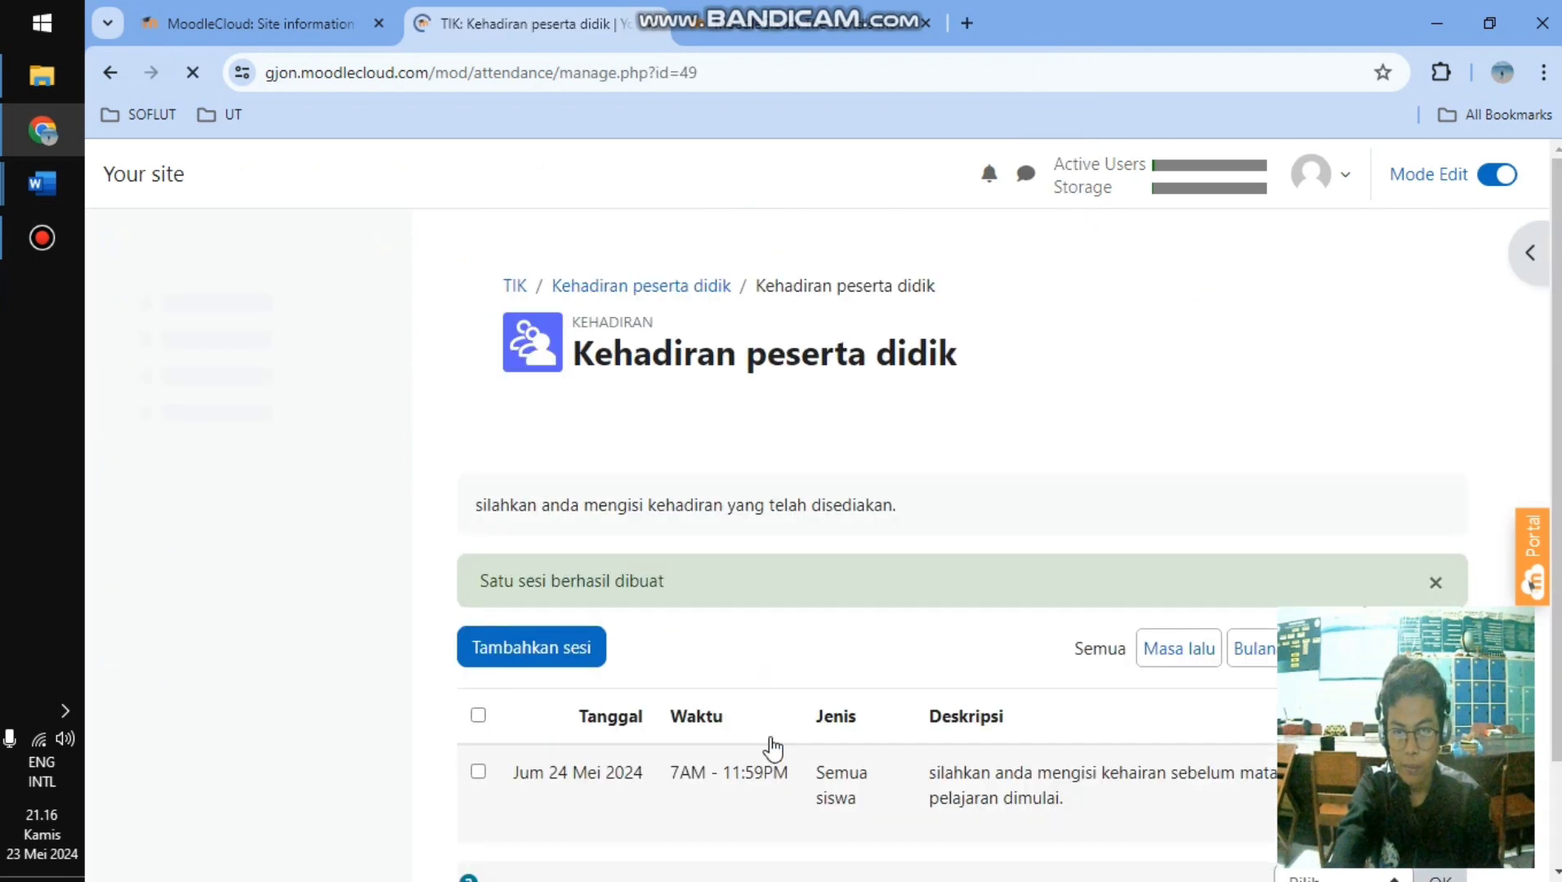
scroll(843, 578, down, 1)
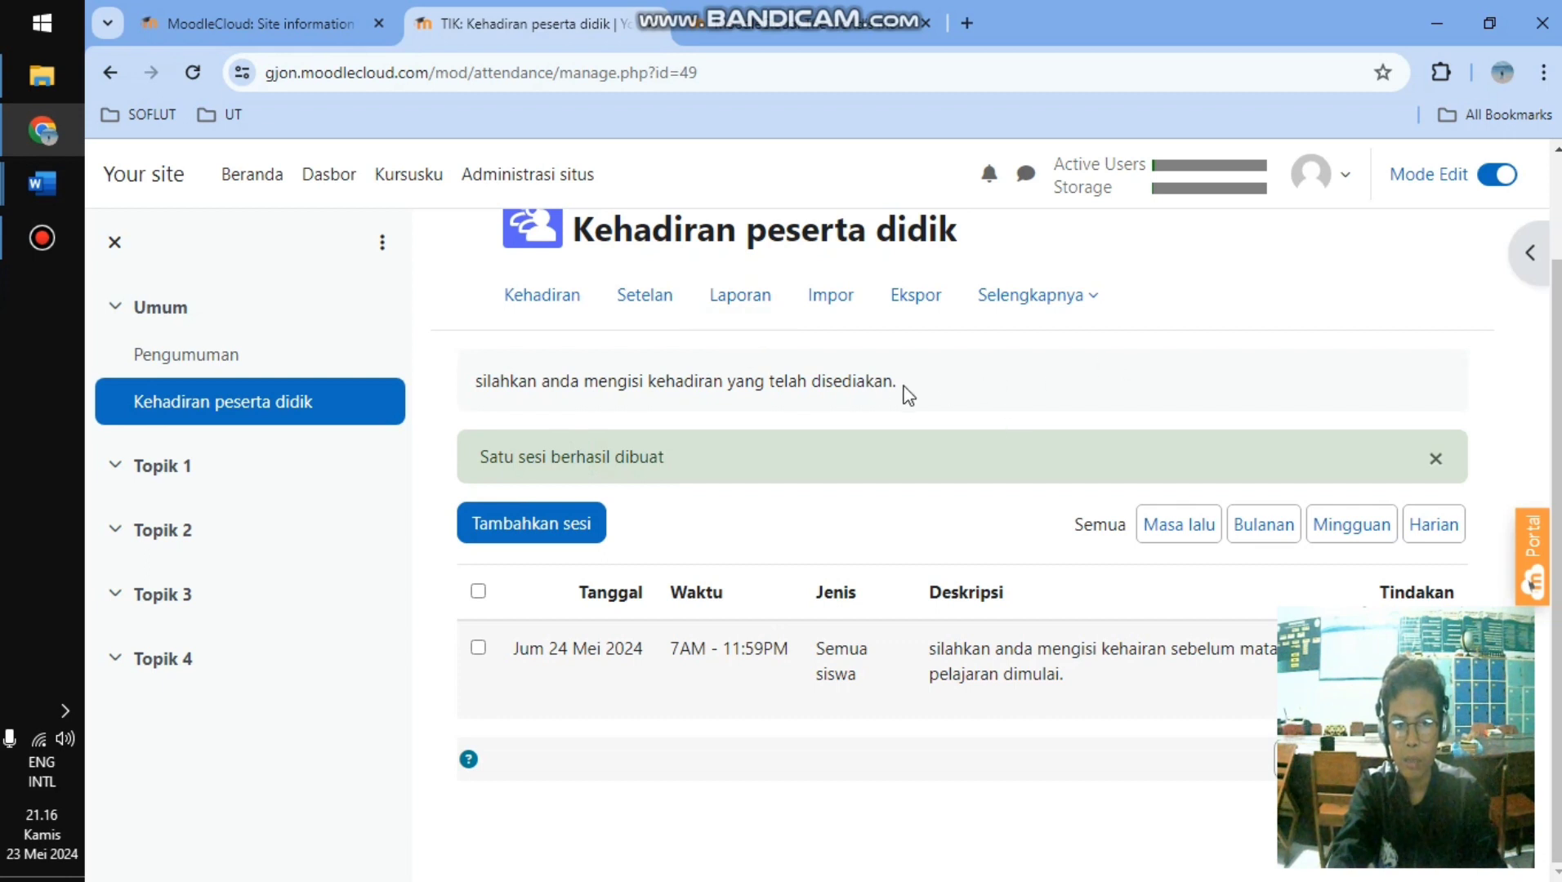
scroll(980, 385, up, 2)
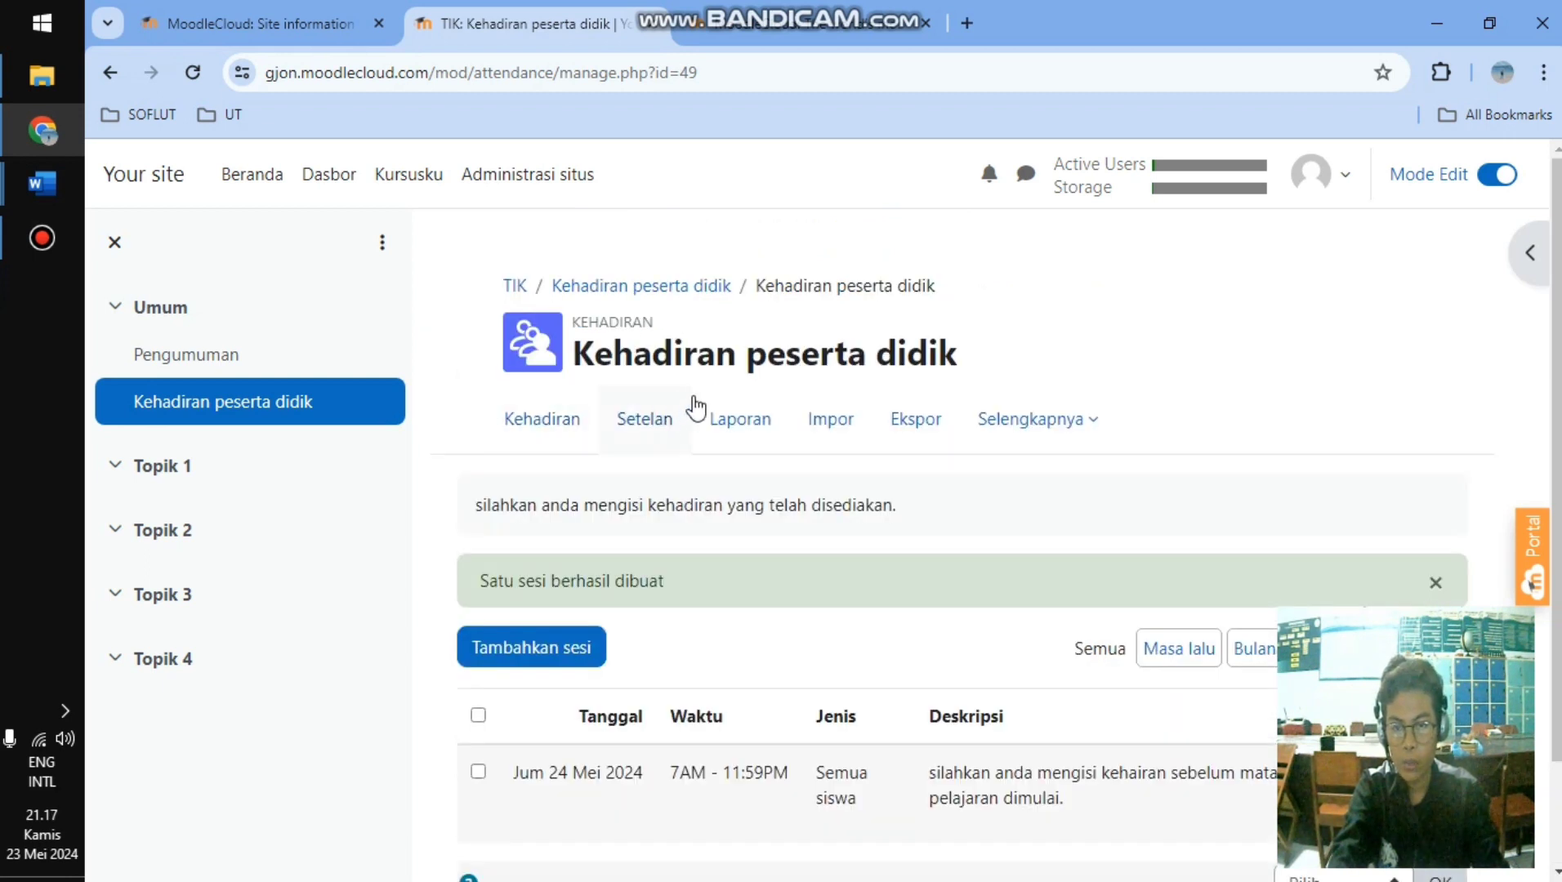
- Add a Berkas resource to the course's Umum section and name it "Materi Pembelajaran Hak Kekayaan Intelektual"
click(510, 291)
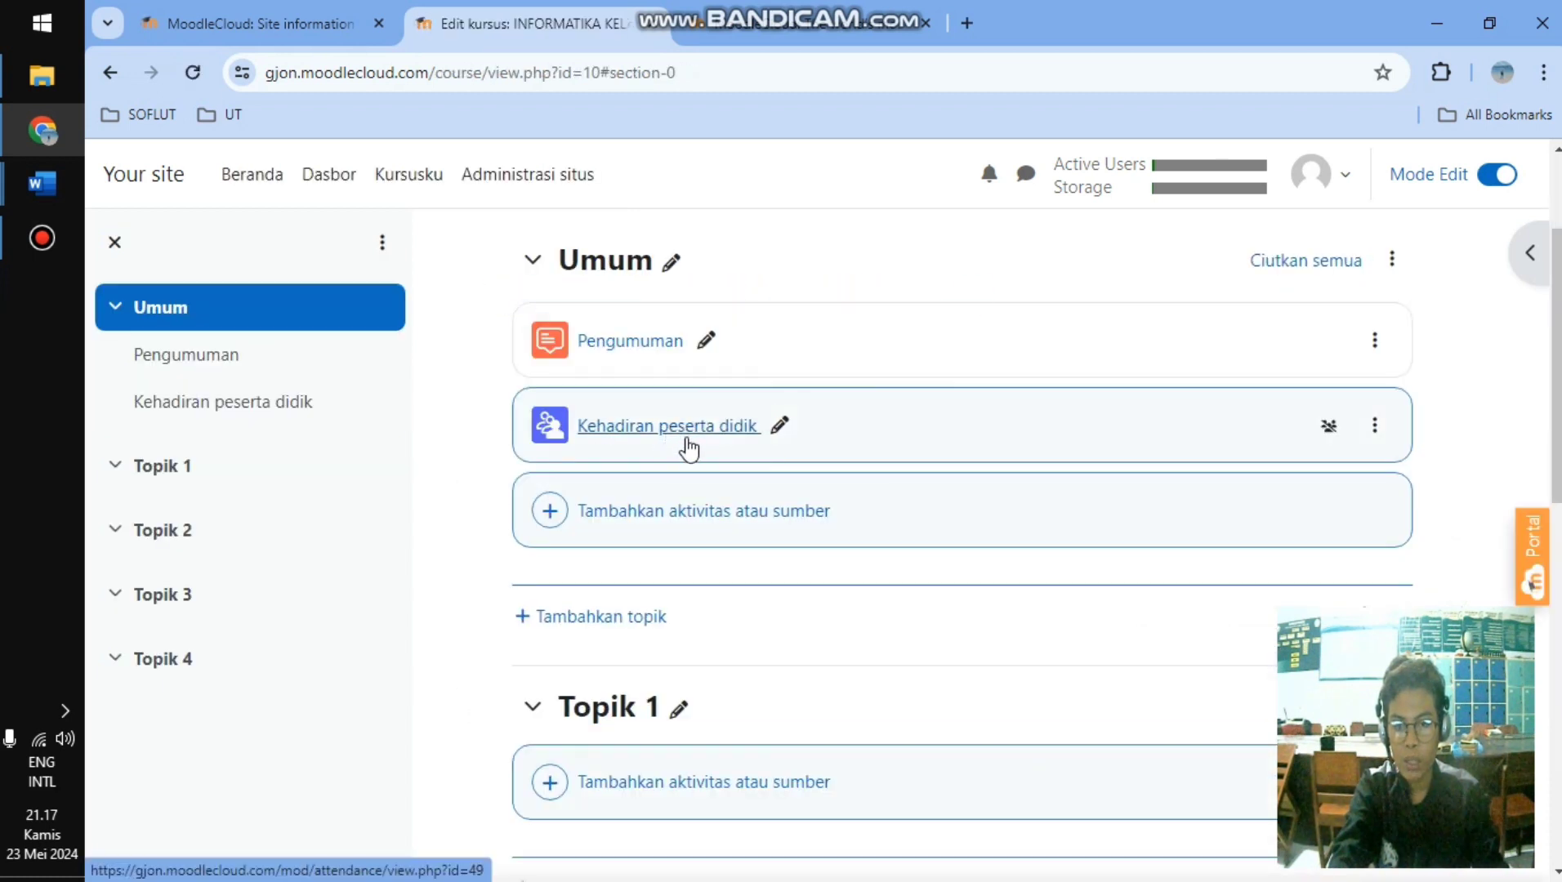
click(653, 528)
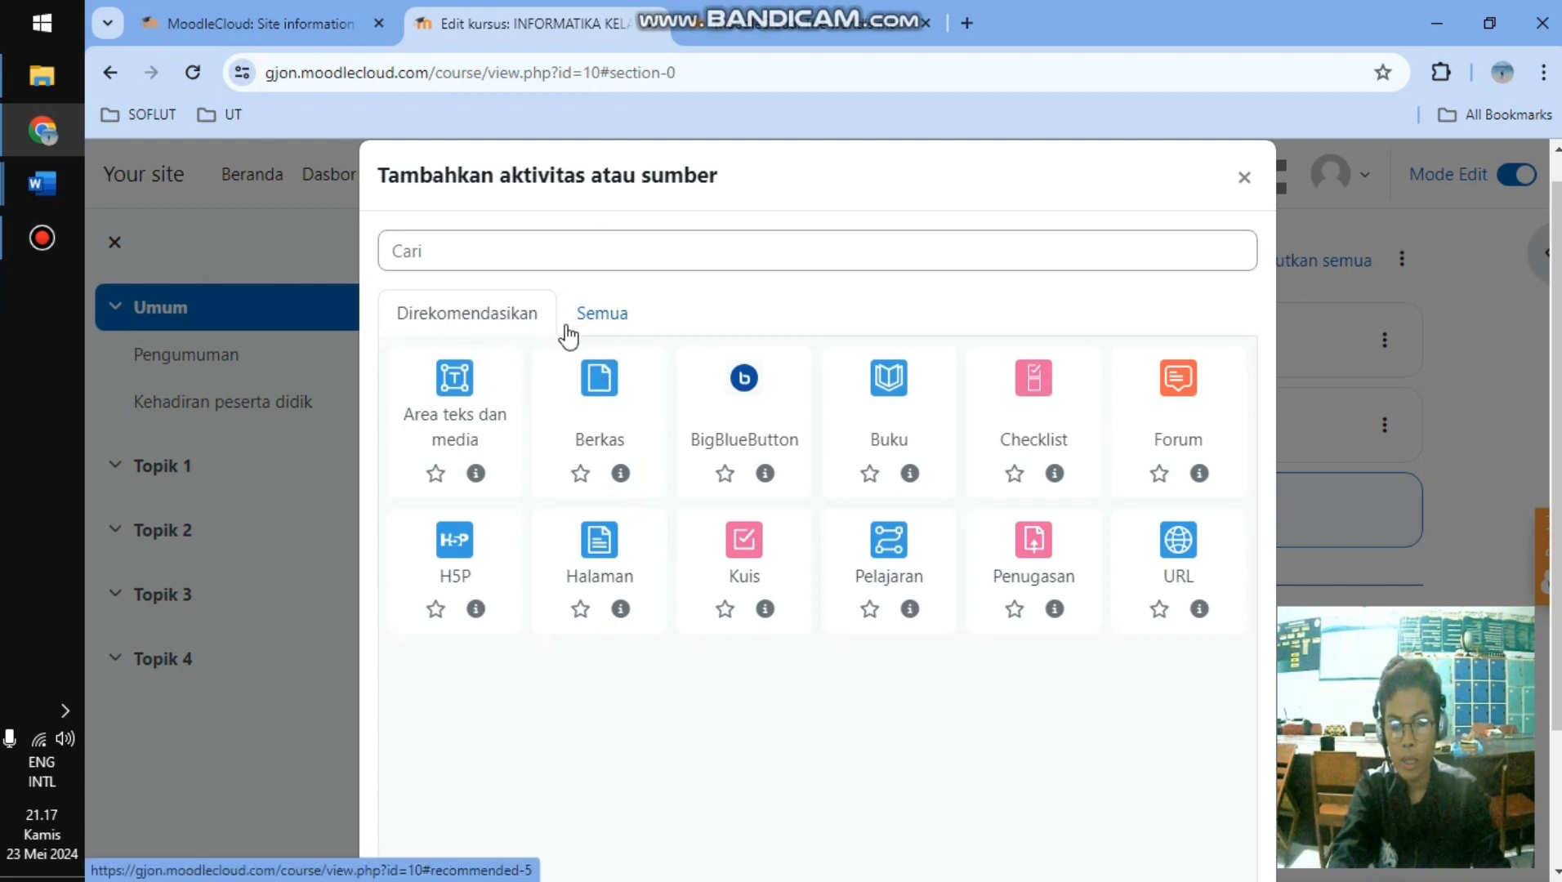
click(610, 400)
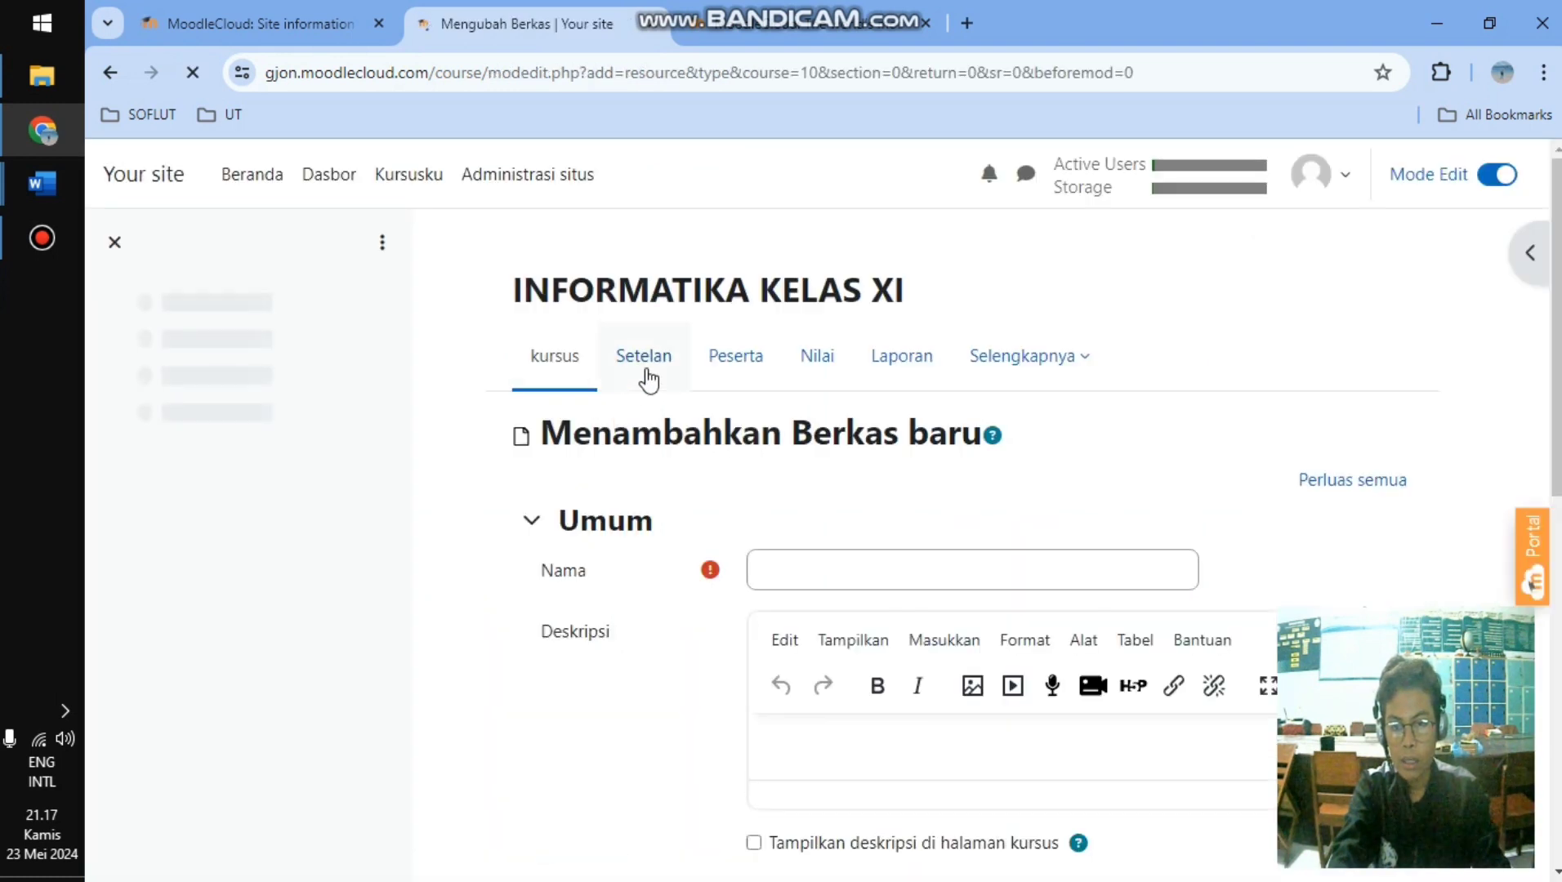
click(779, 566)
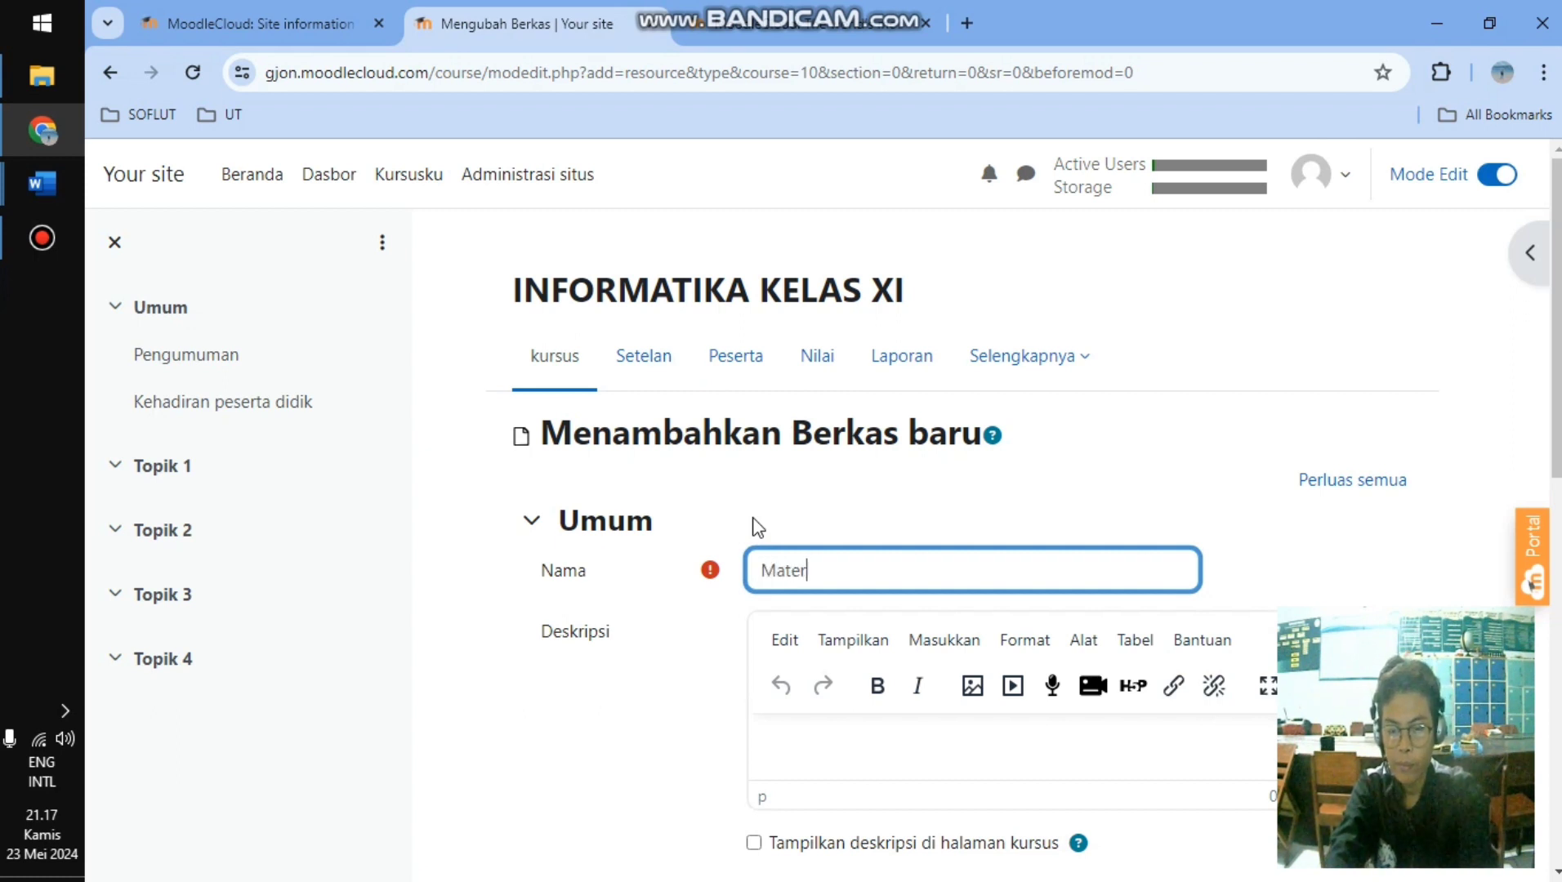
text(embelajaran Hak ke)
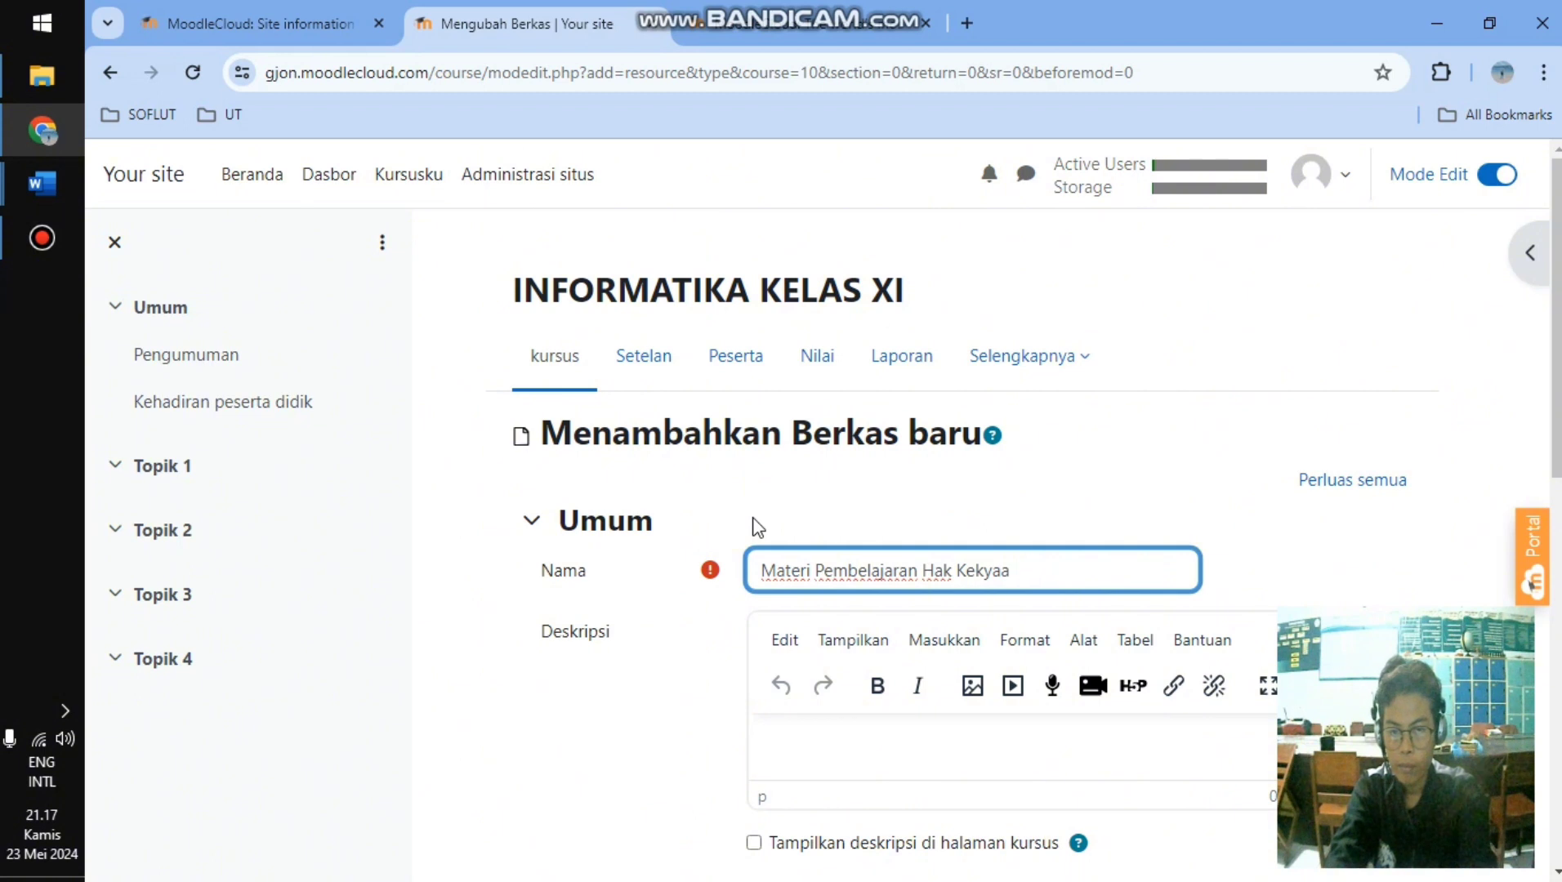
text(kayaa)
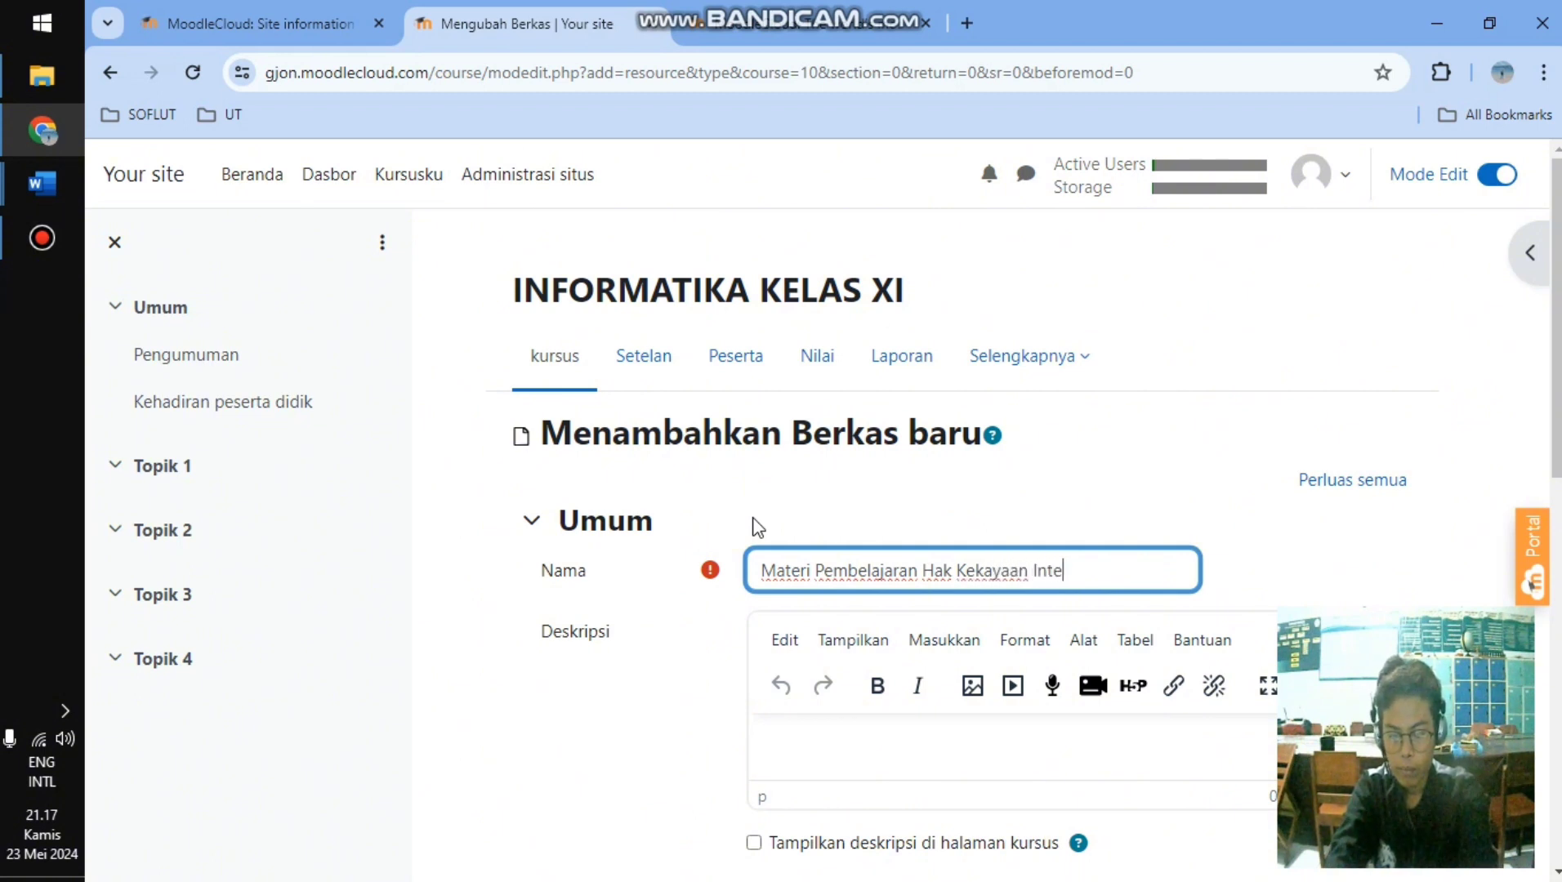
text(n Intelektual)
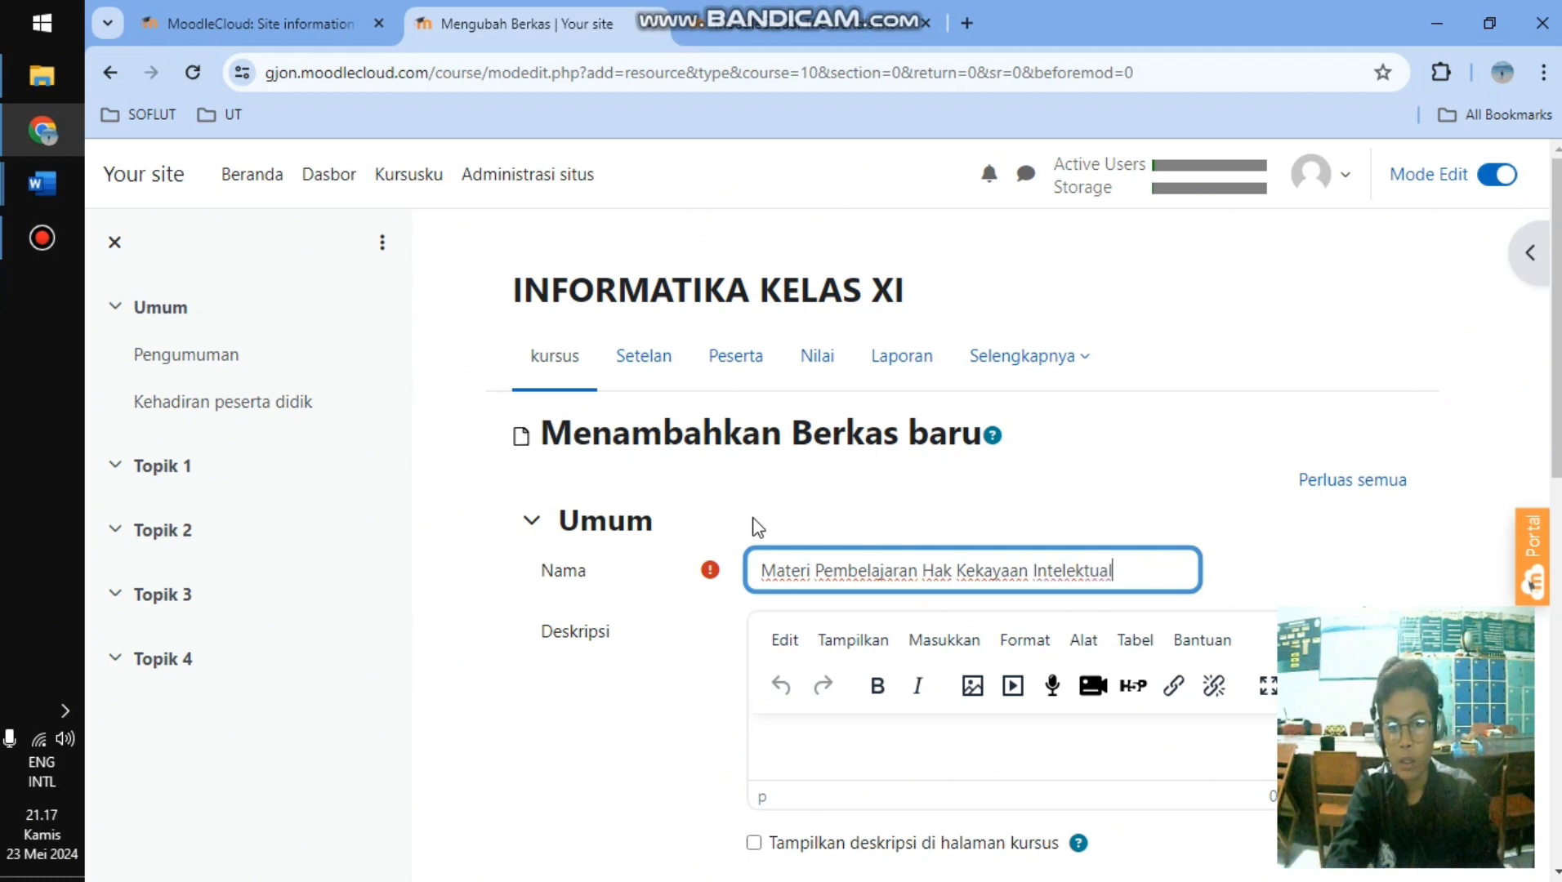
- Enter the file resource's description as "silahkan mempelajari materi yang telah disediakan."
scroll(735, 669, down, 1)
scroll(654, 648, down, 1)
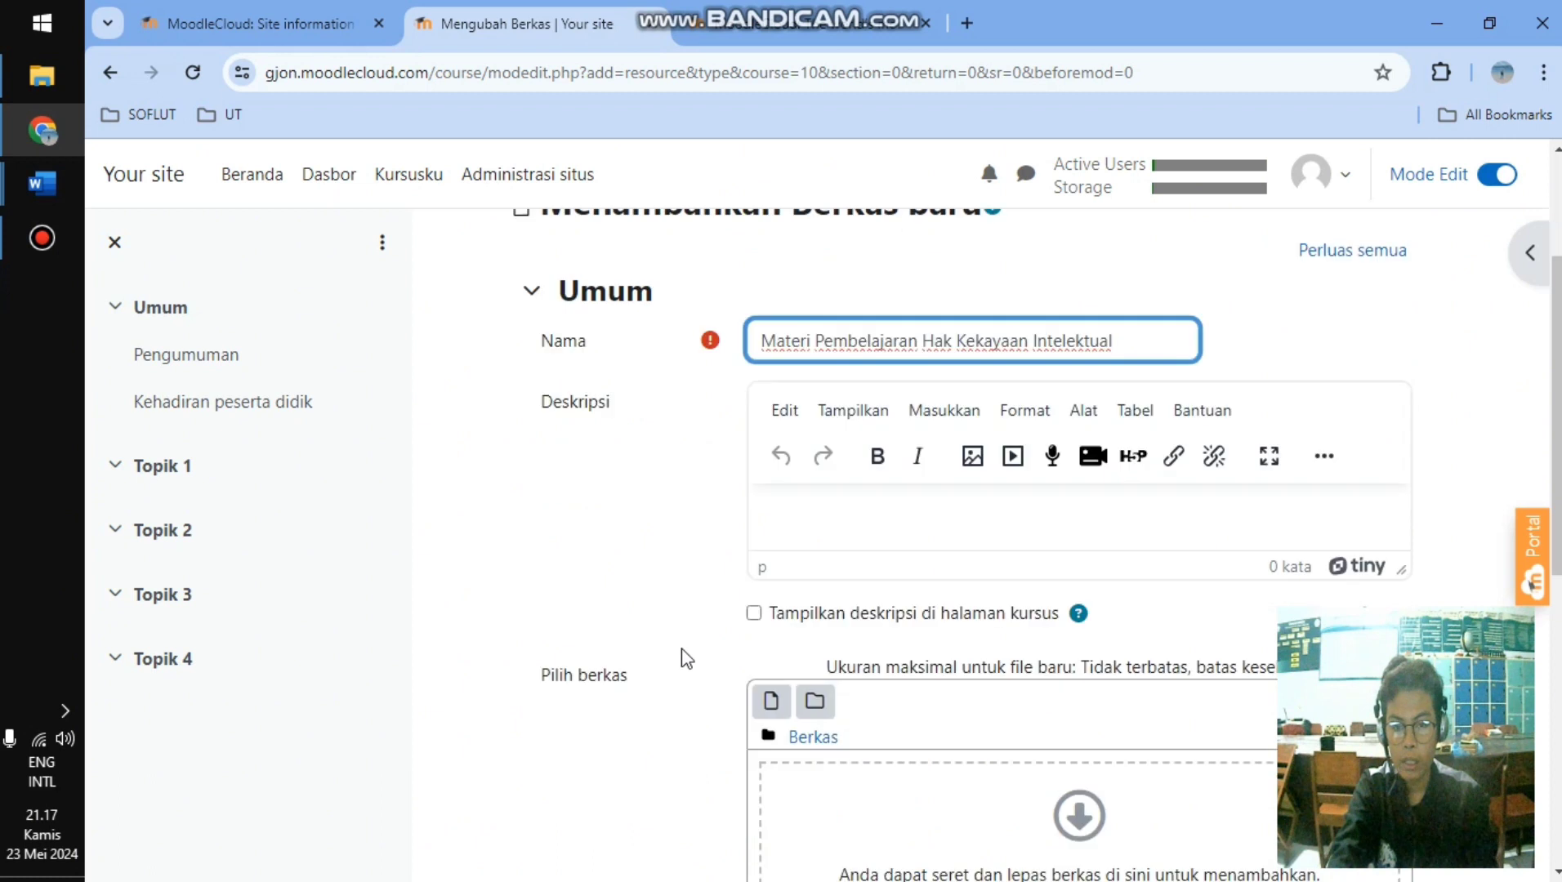
click(802, 503)
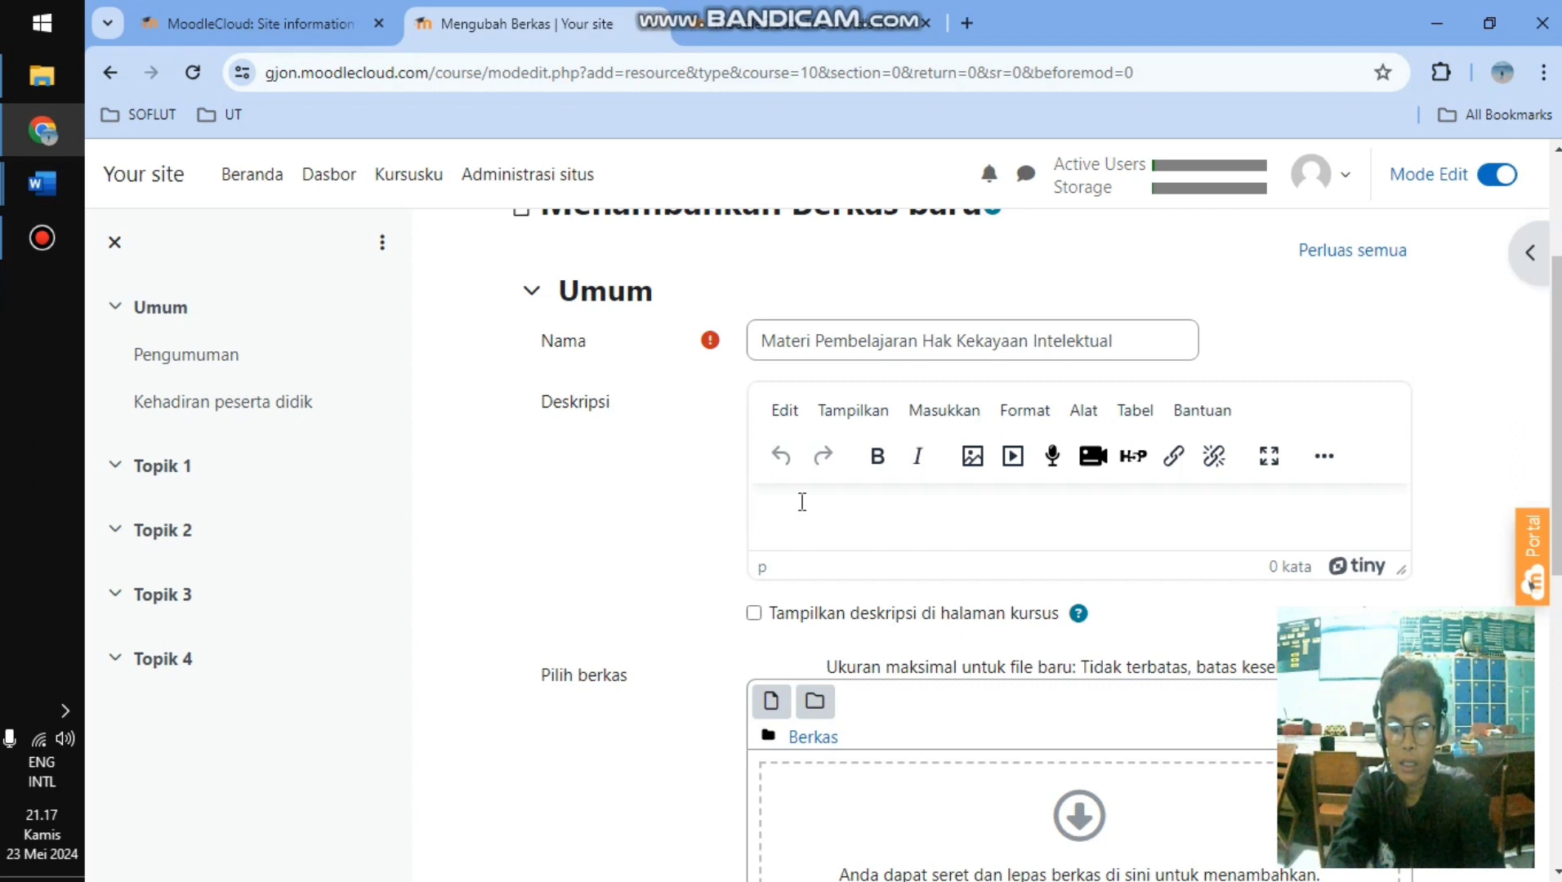
text(silahk)
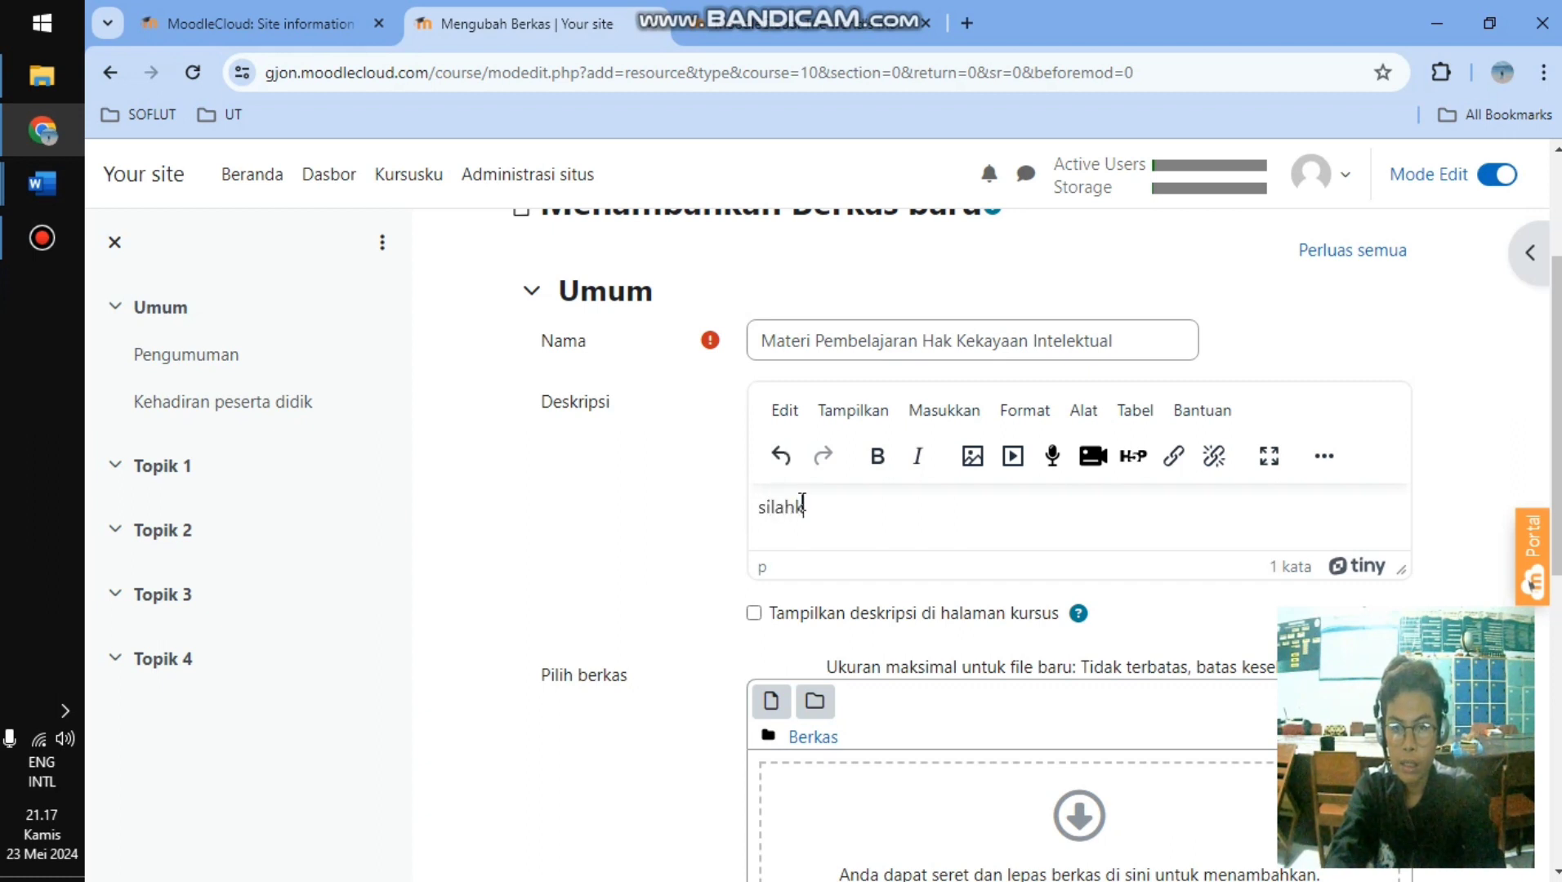
text(an mempel)
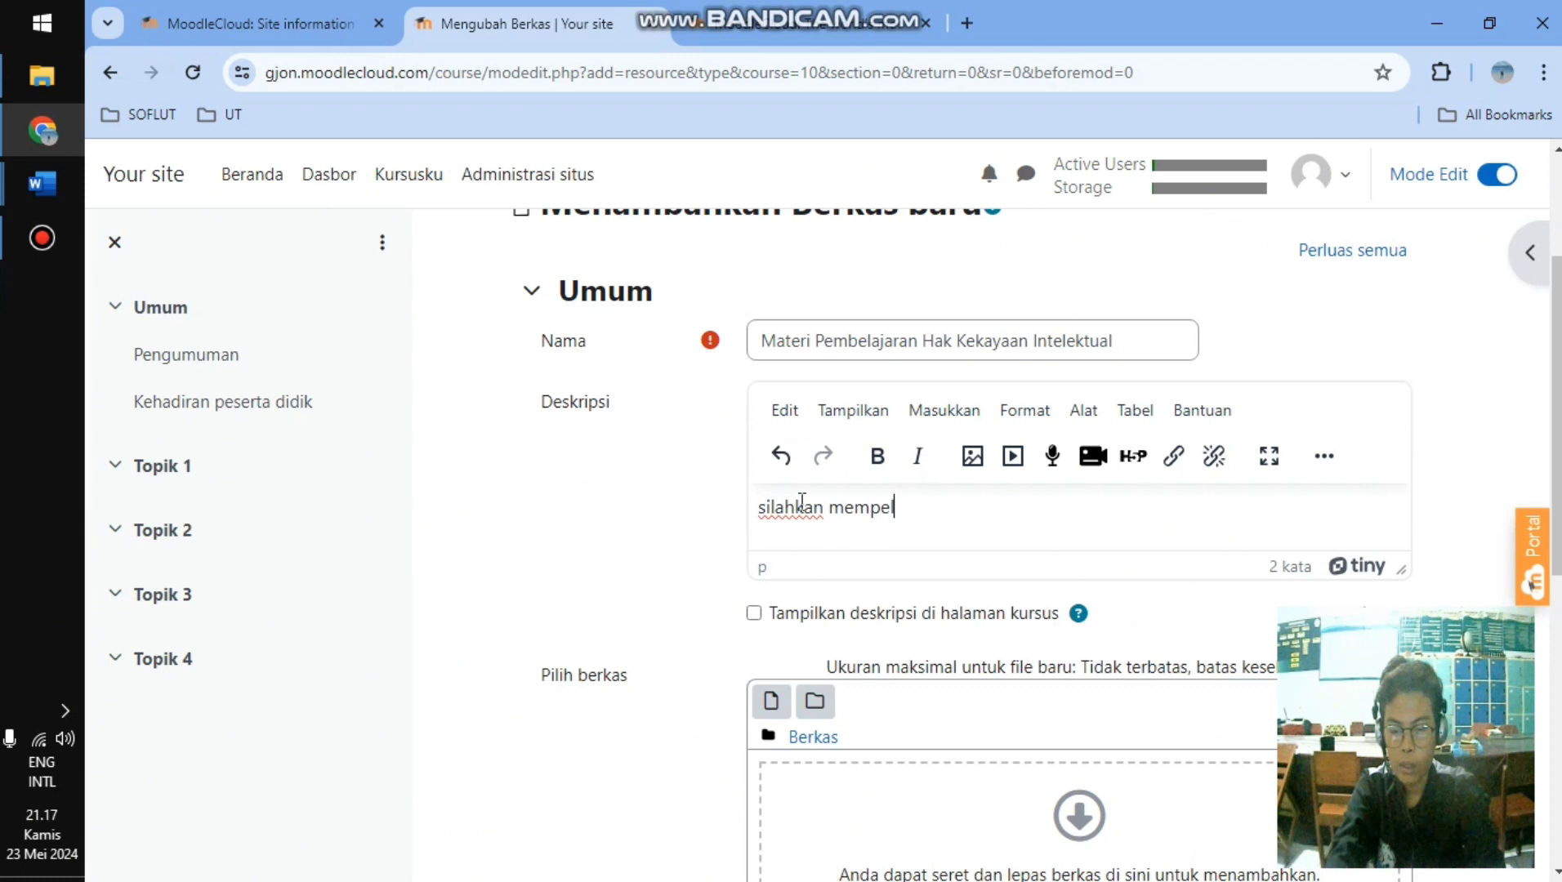
text(ajari materi yang)
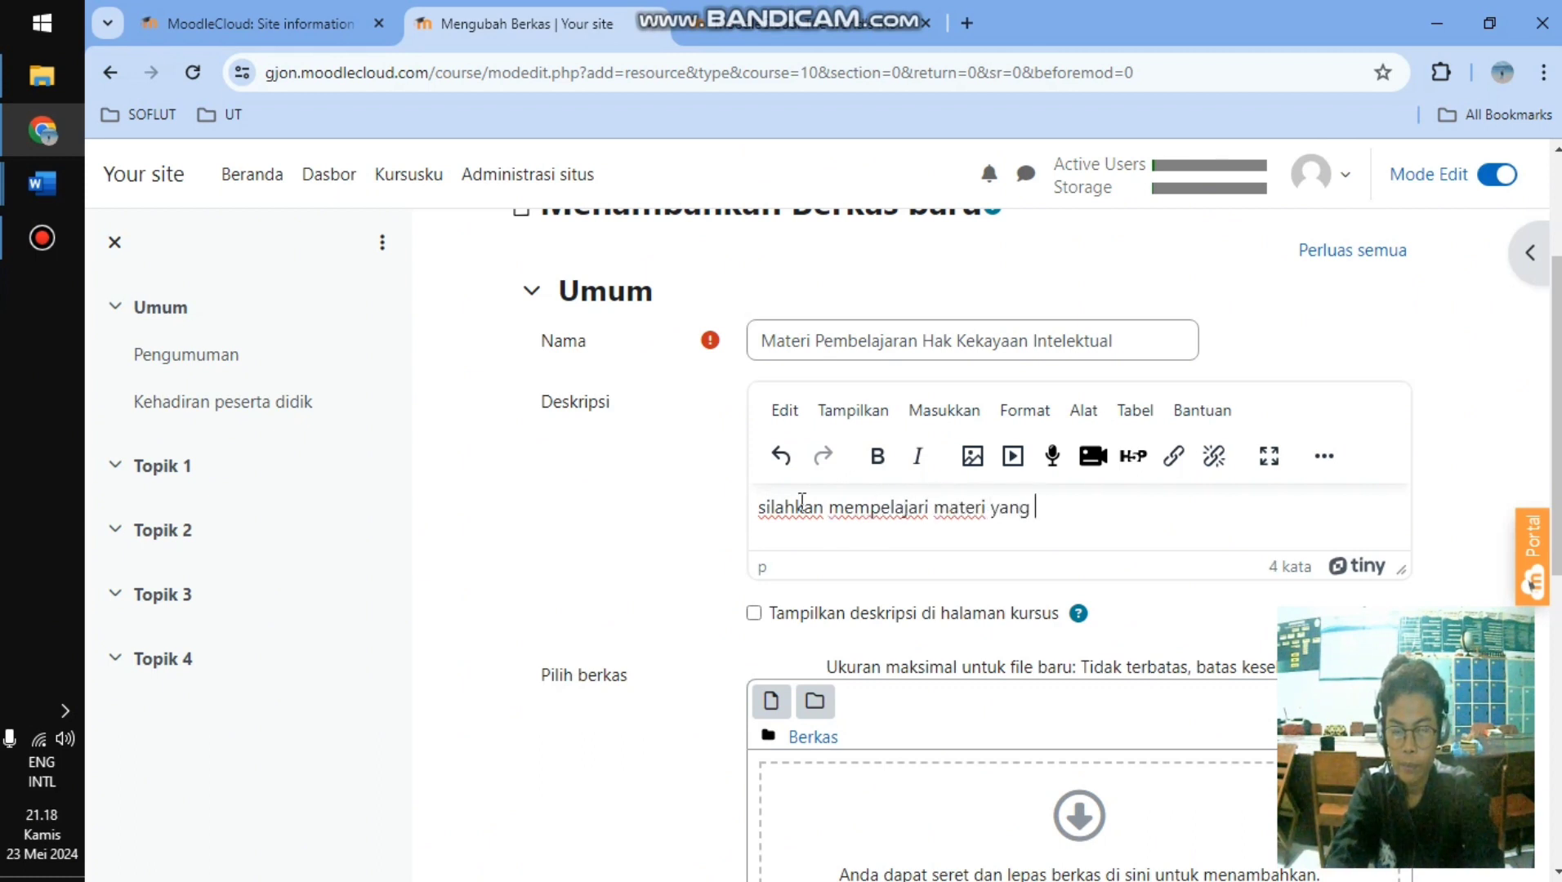
text(disediakan.)
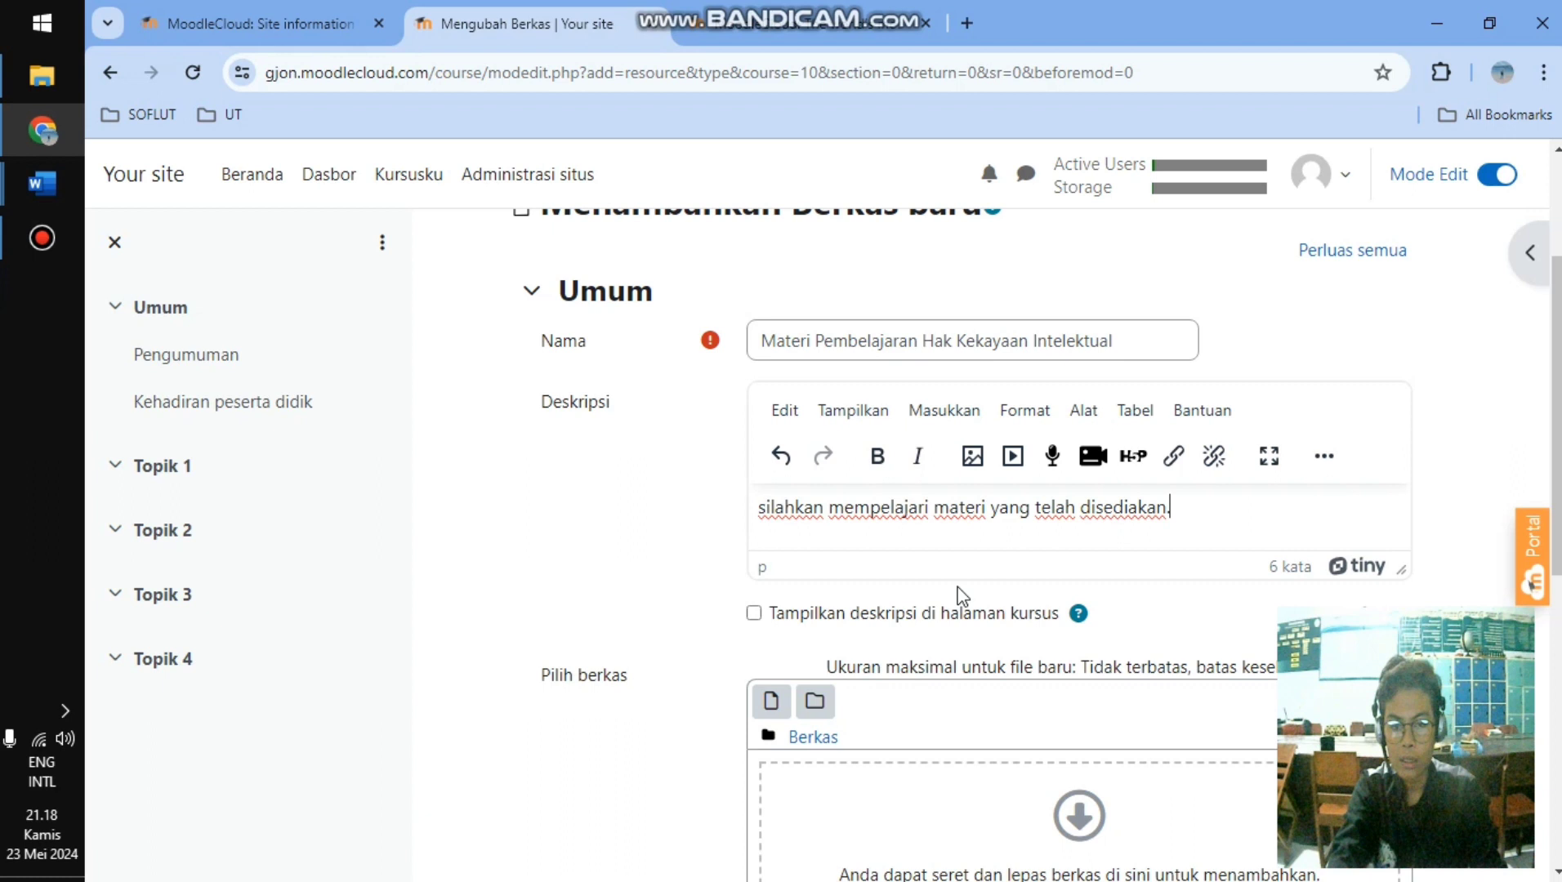
- Upload the presentation "HAK CIPTA DAN HAK PATEN" from the UT_S4 folder to the file resource
scroll(963, 594, down, 1)
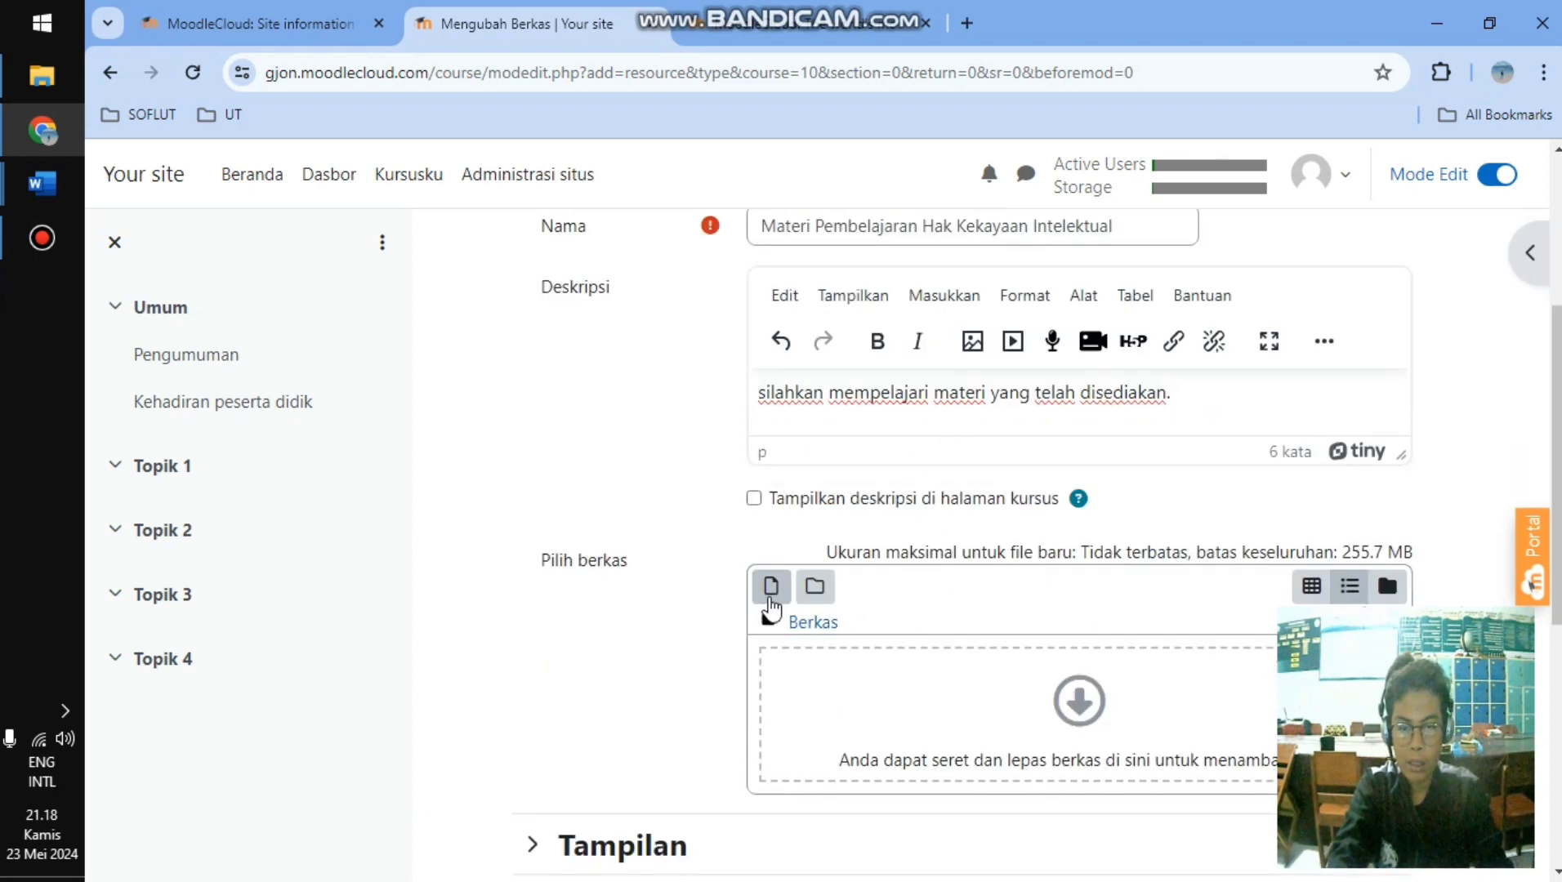
click(772, 601)
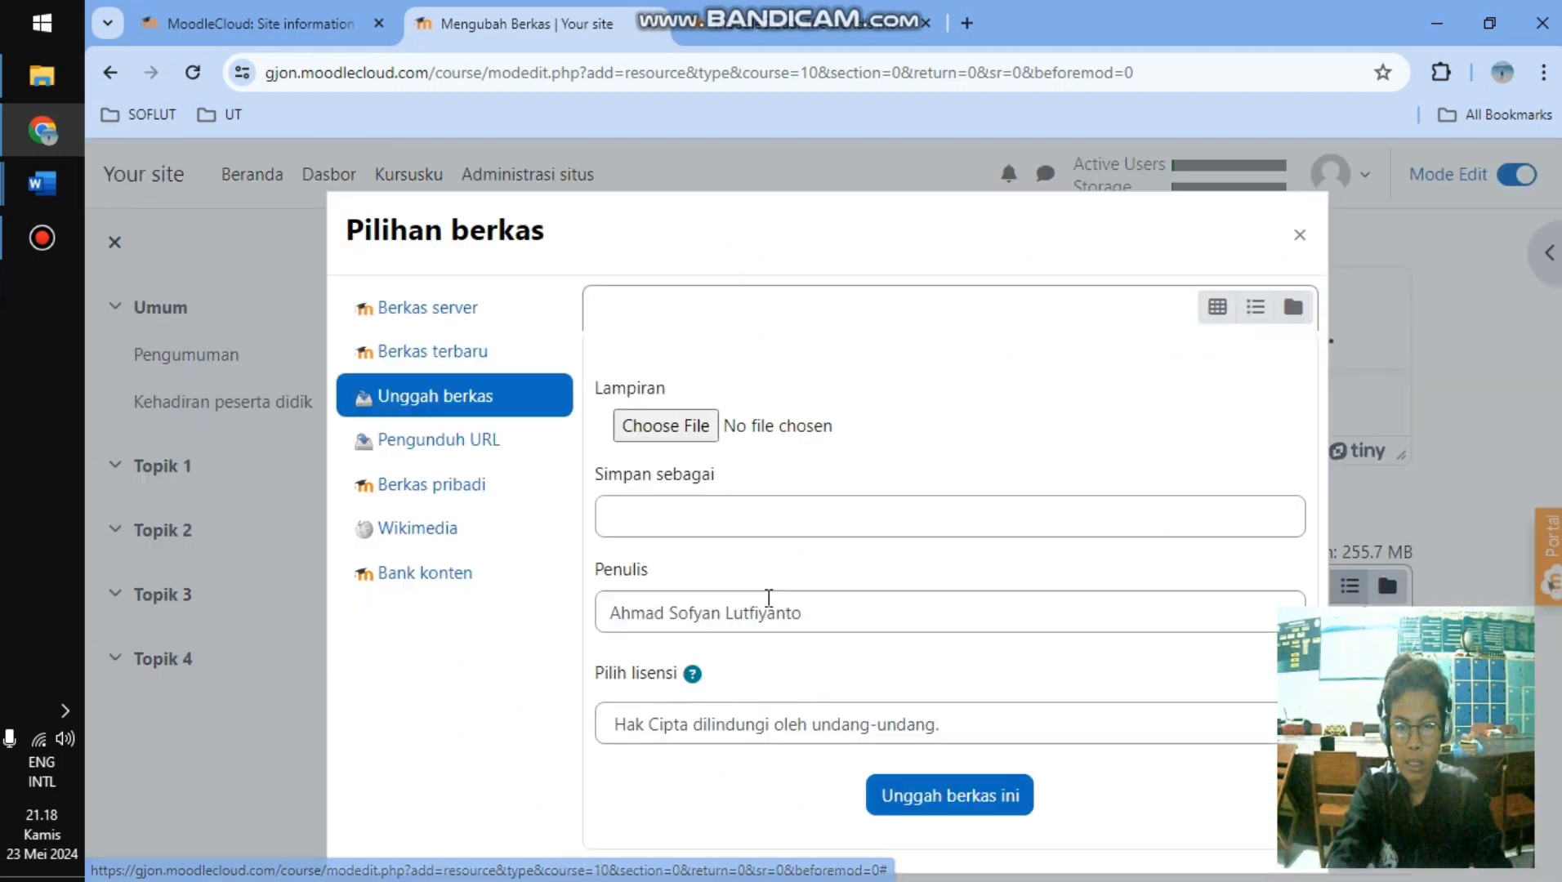
click(675, 434)
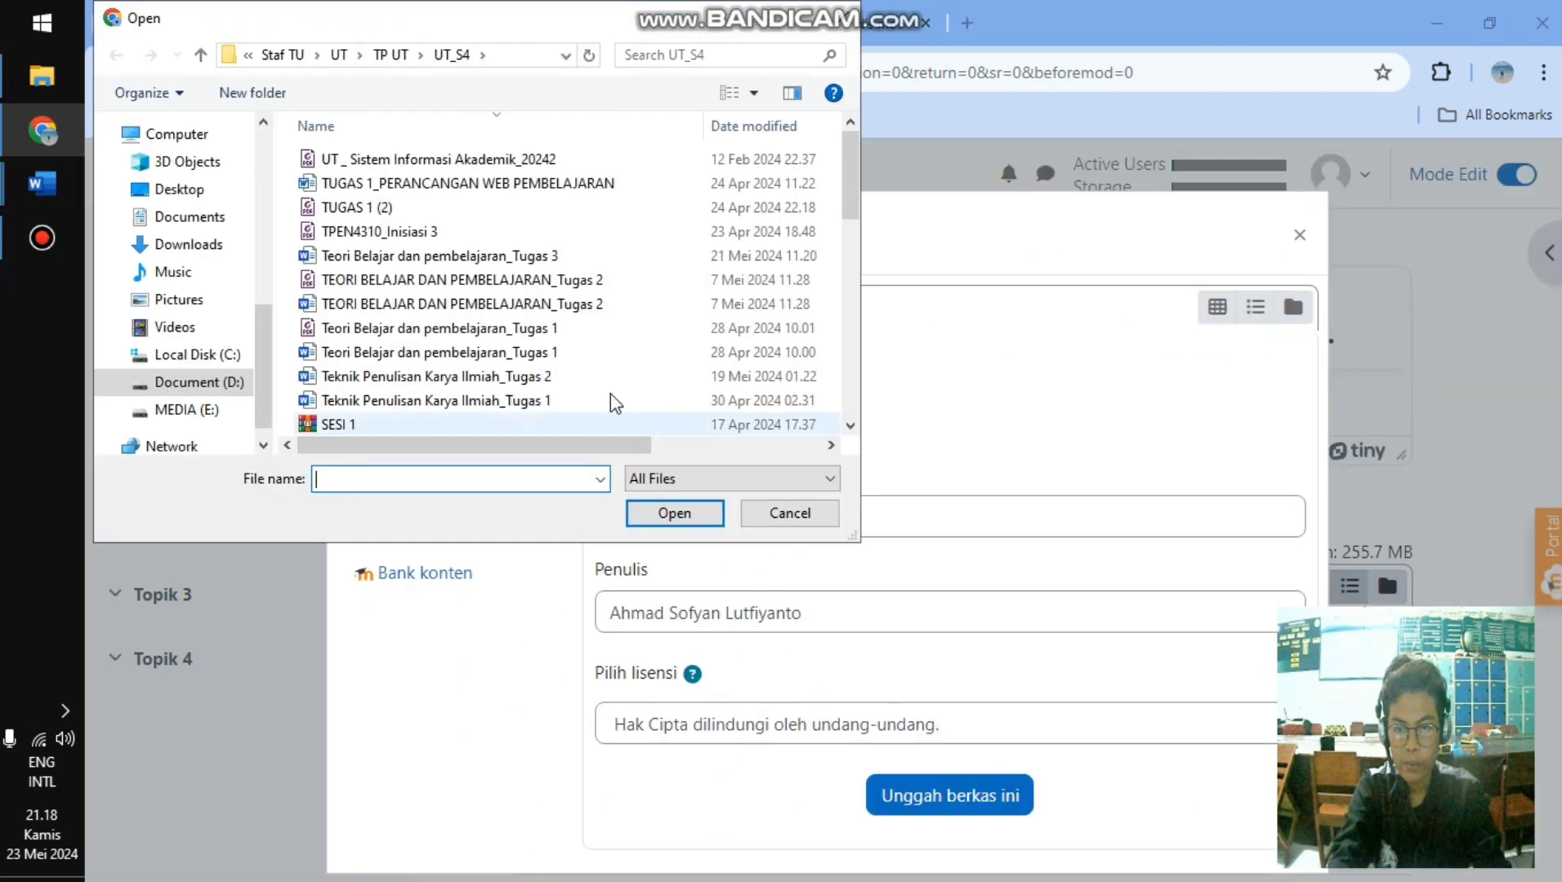
scroll(589, 360, down, 3)
scroll(613, 238, down, 5)
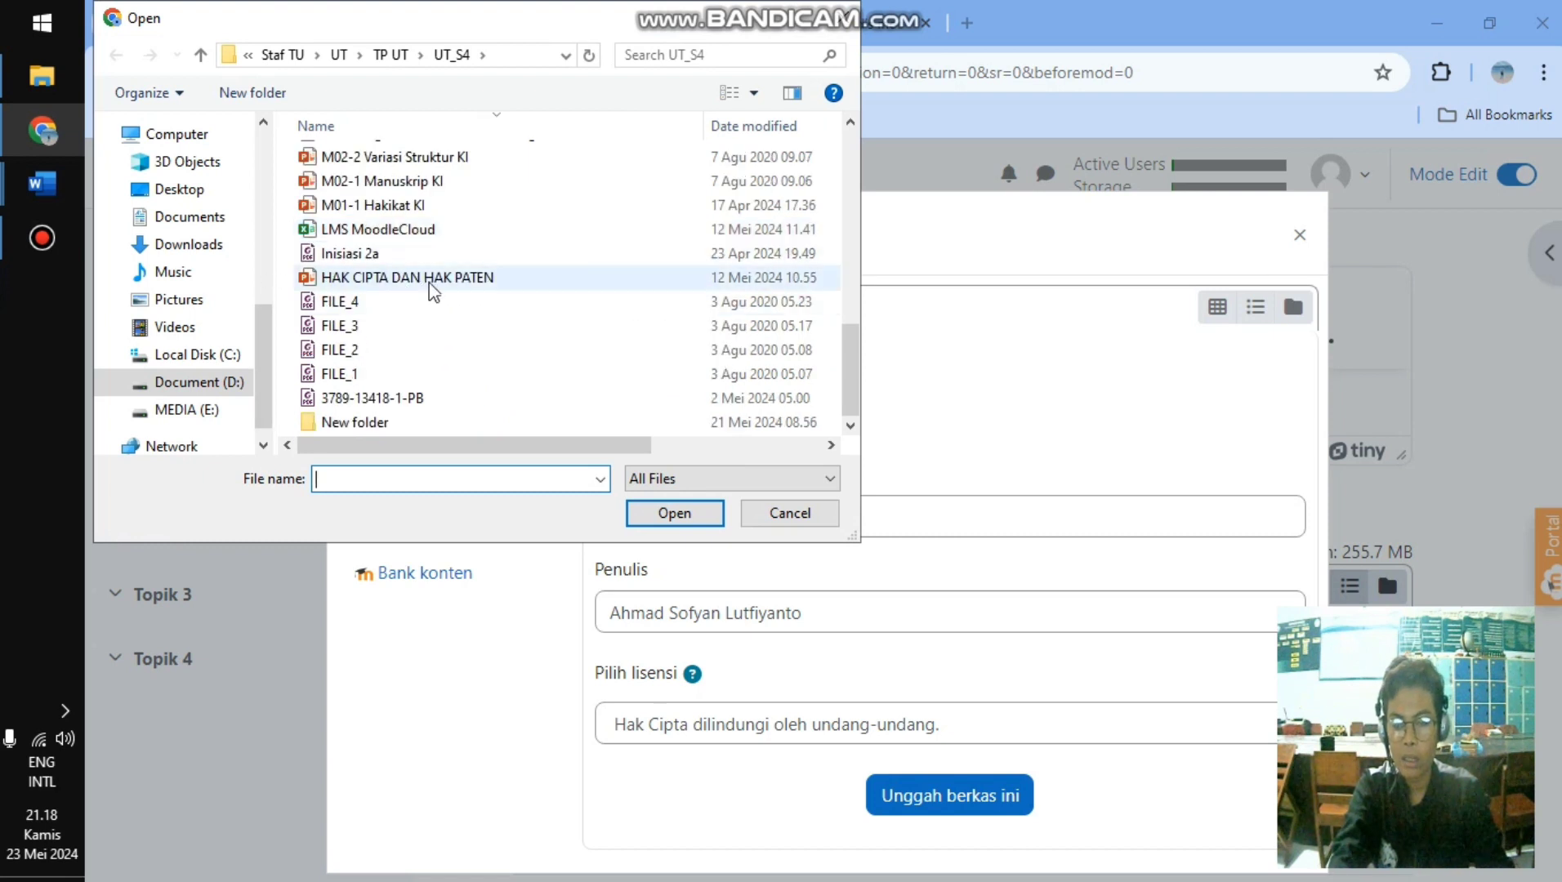
click(423, 281)
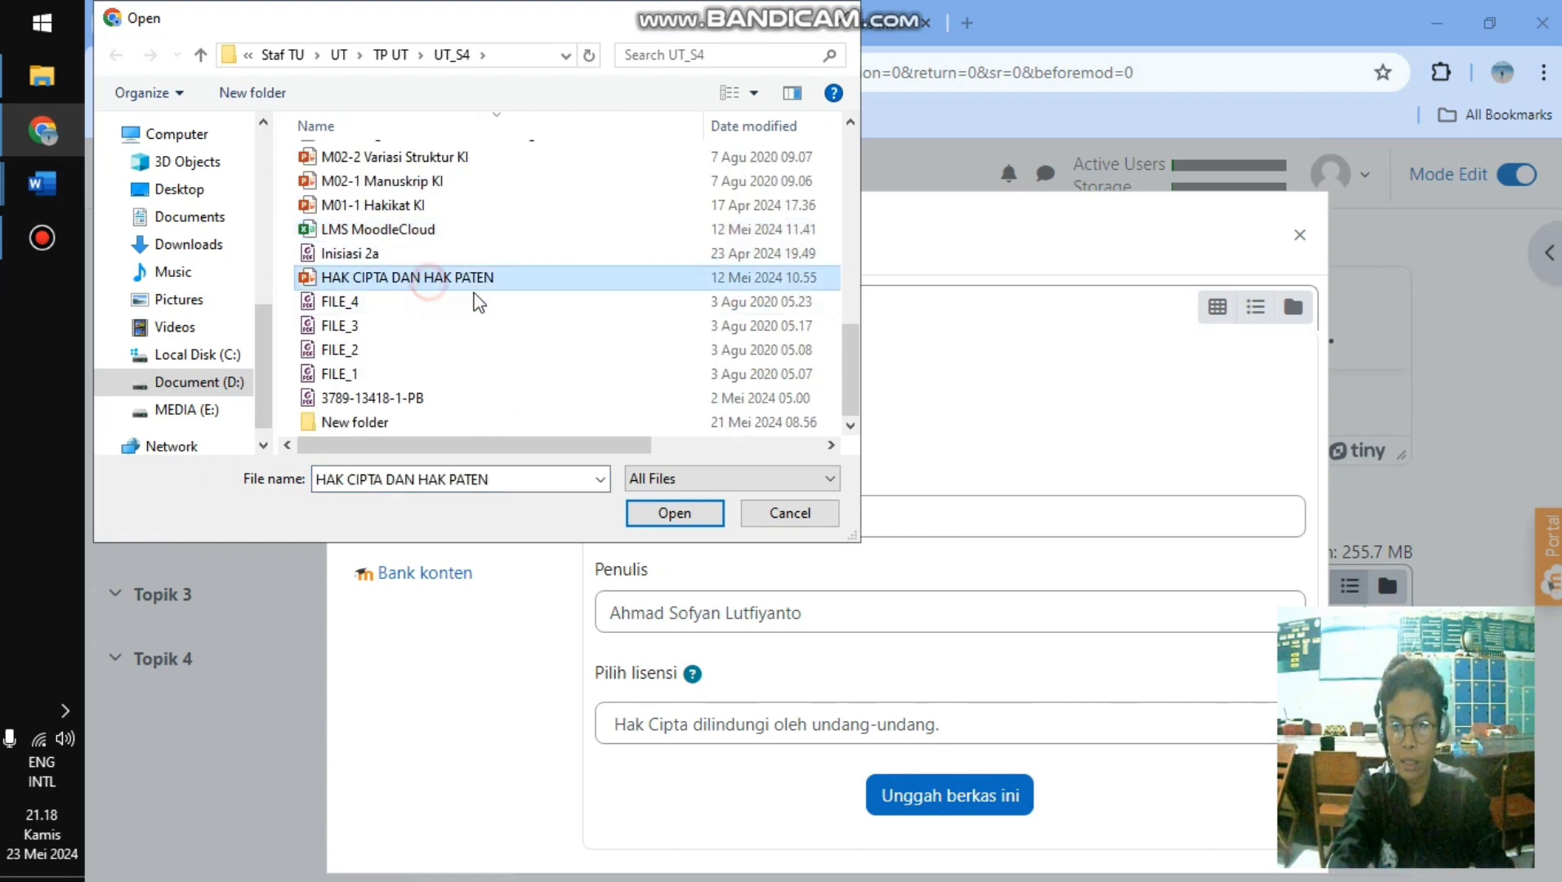
click(674, 519)
click(970, 792)
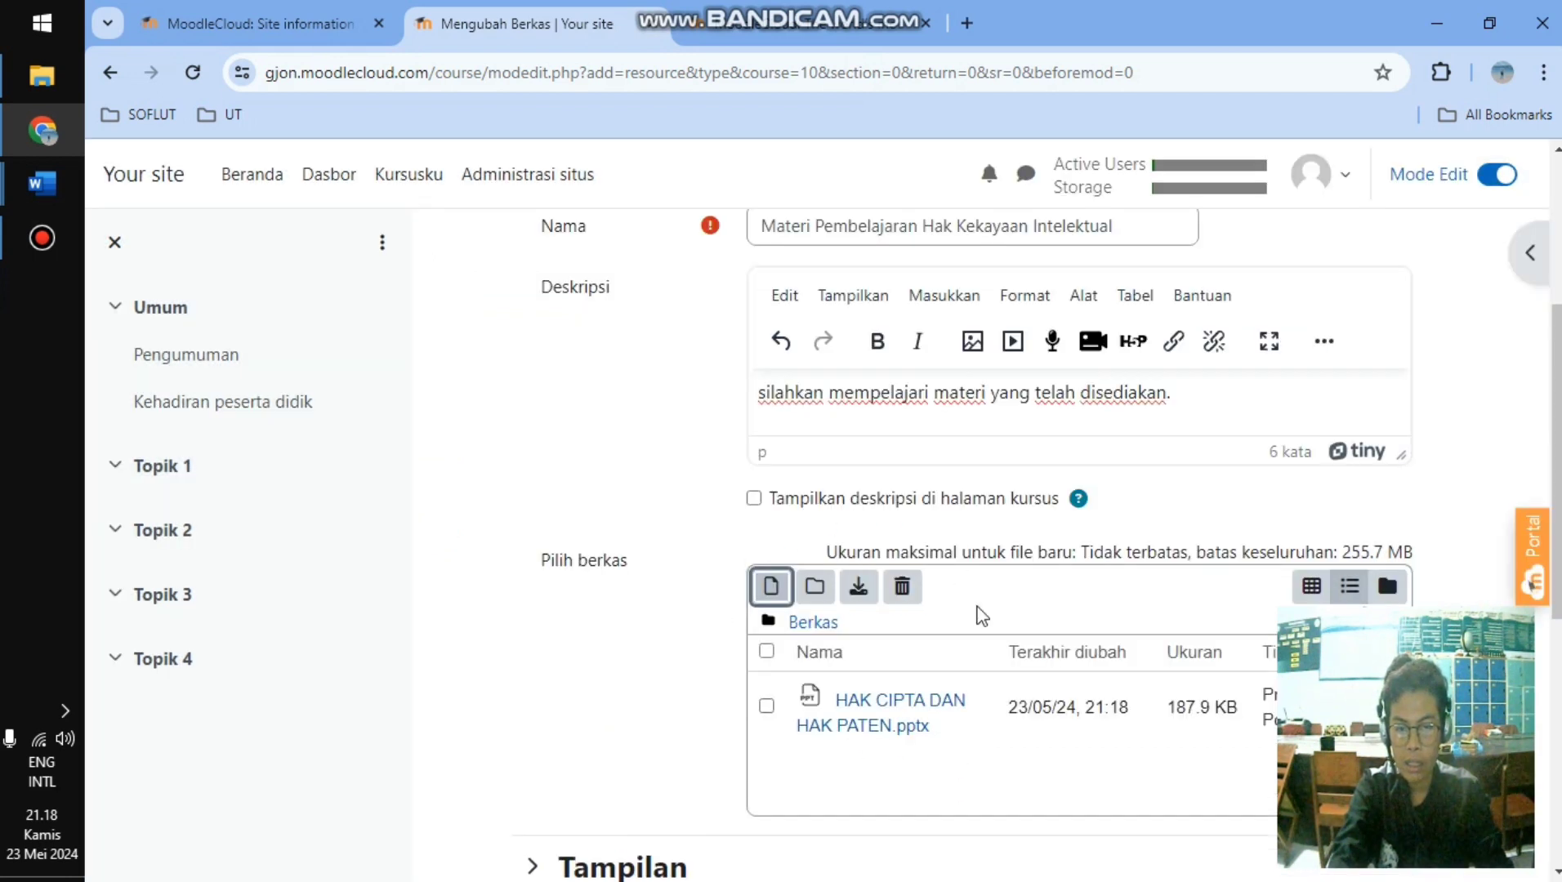
- Save the new file resource and return to the course page
scroll(761, 533, down, 4)
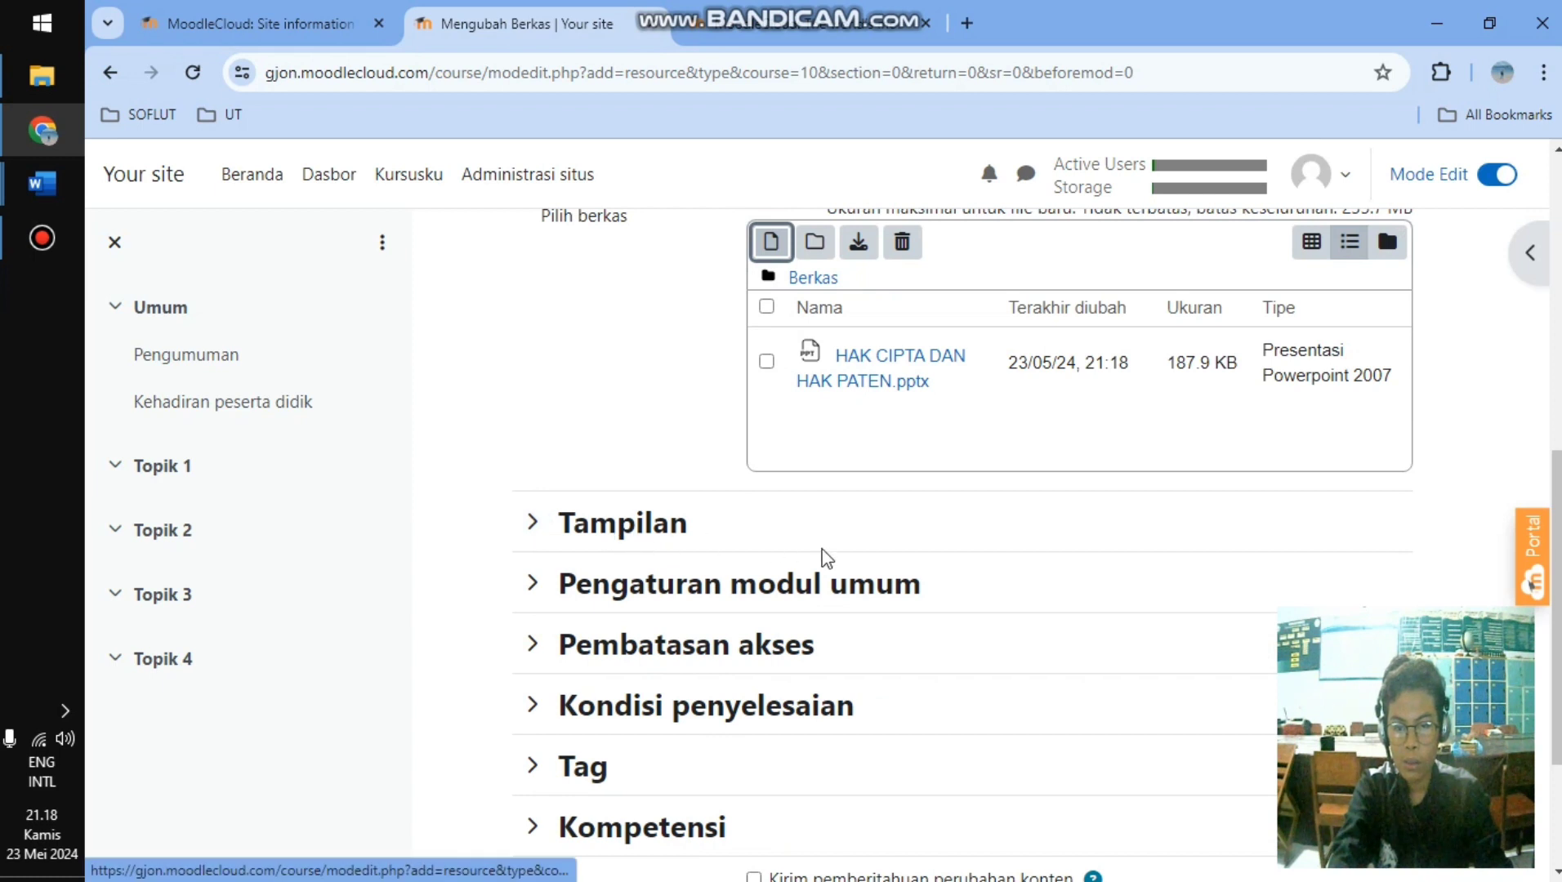
scroll(823, 558, down, 1)
scroll(907, 564, down, 1)
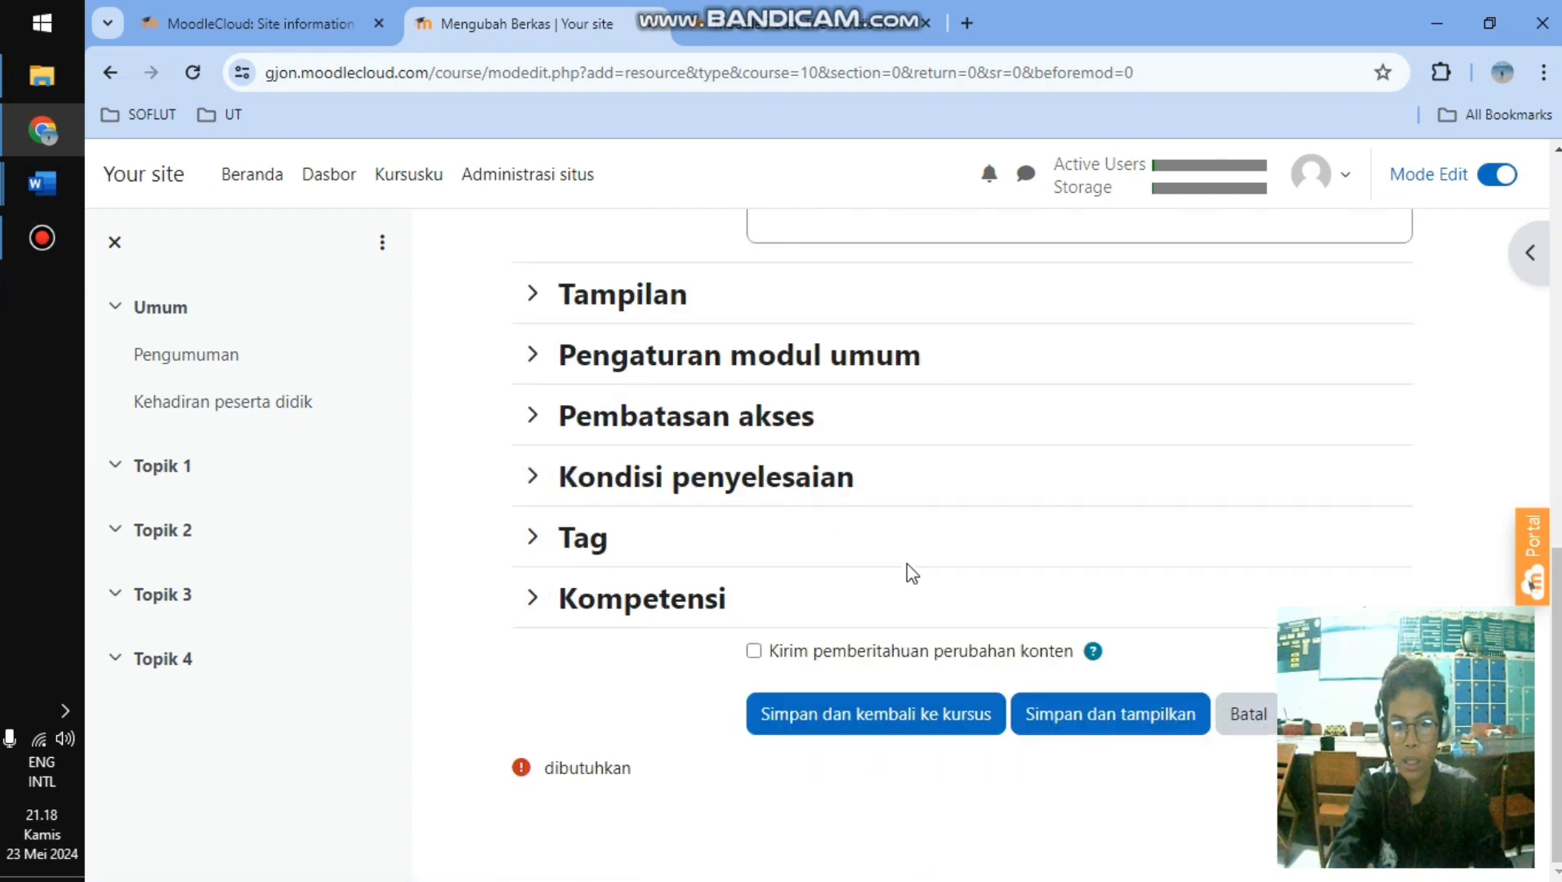
click(929, 717)
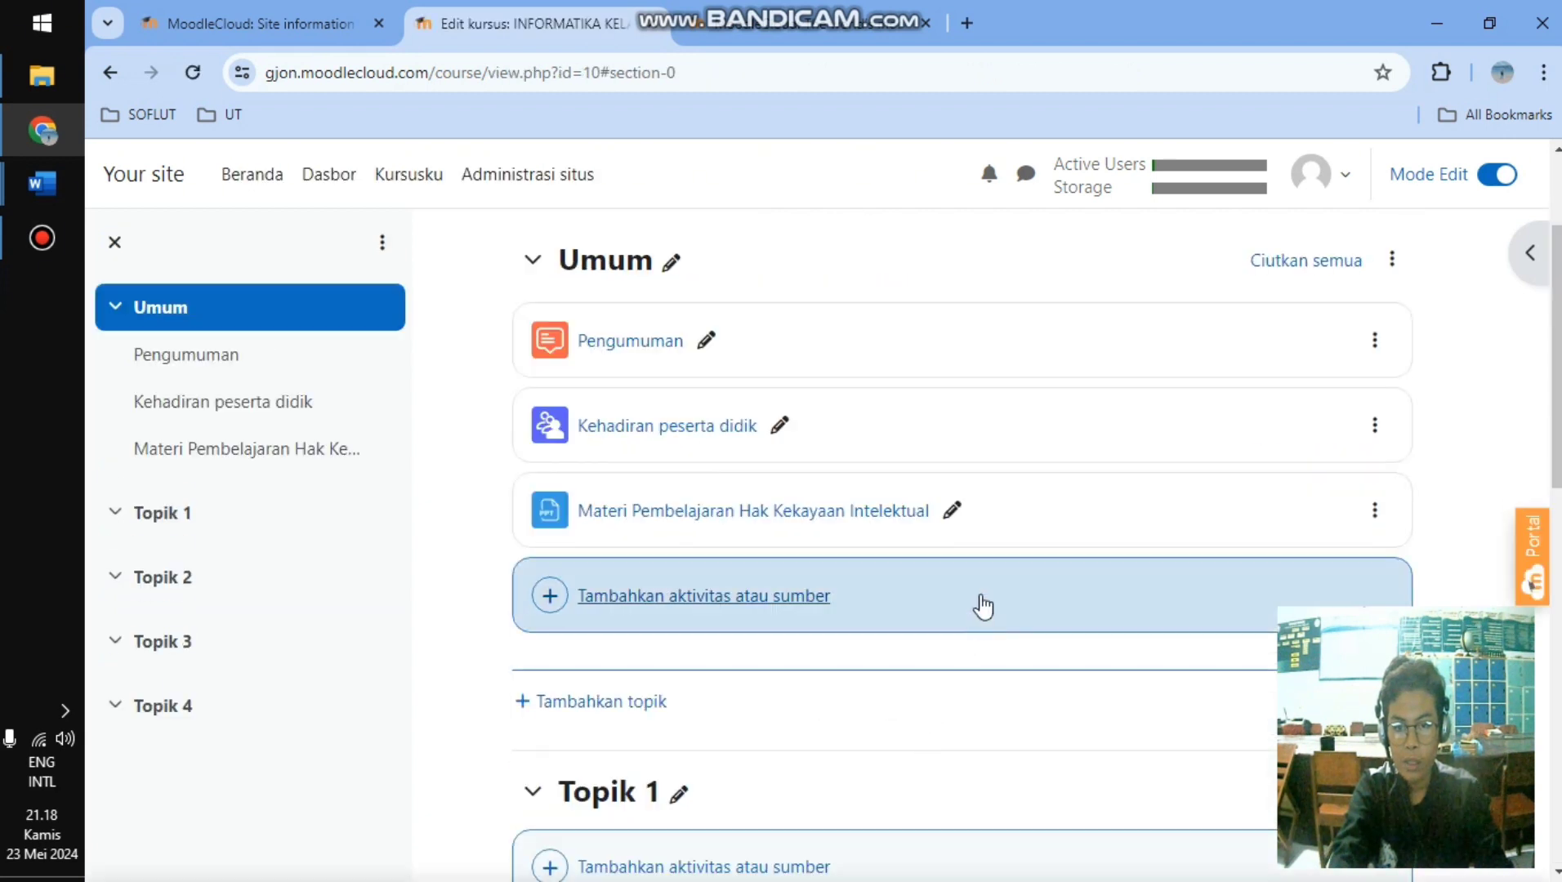
- Add a URL resource to the Umum section and name it "Vidio Pembelajaran Hak Kekayaan Intelektual"
click(722, 593)
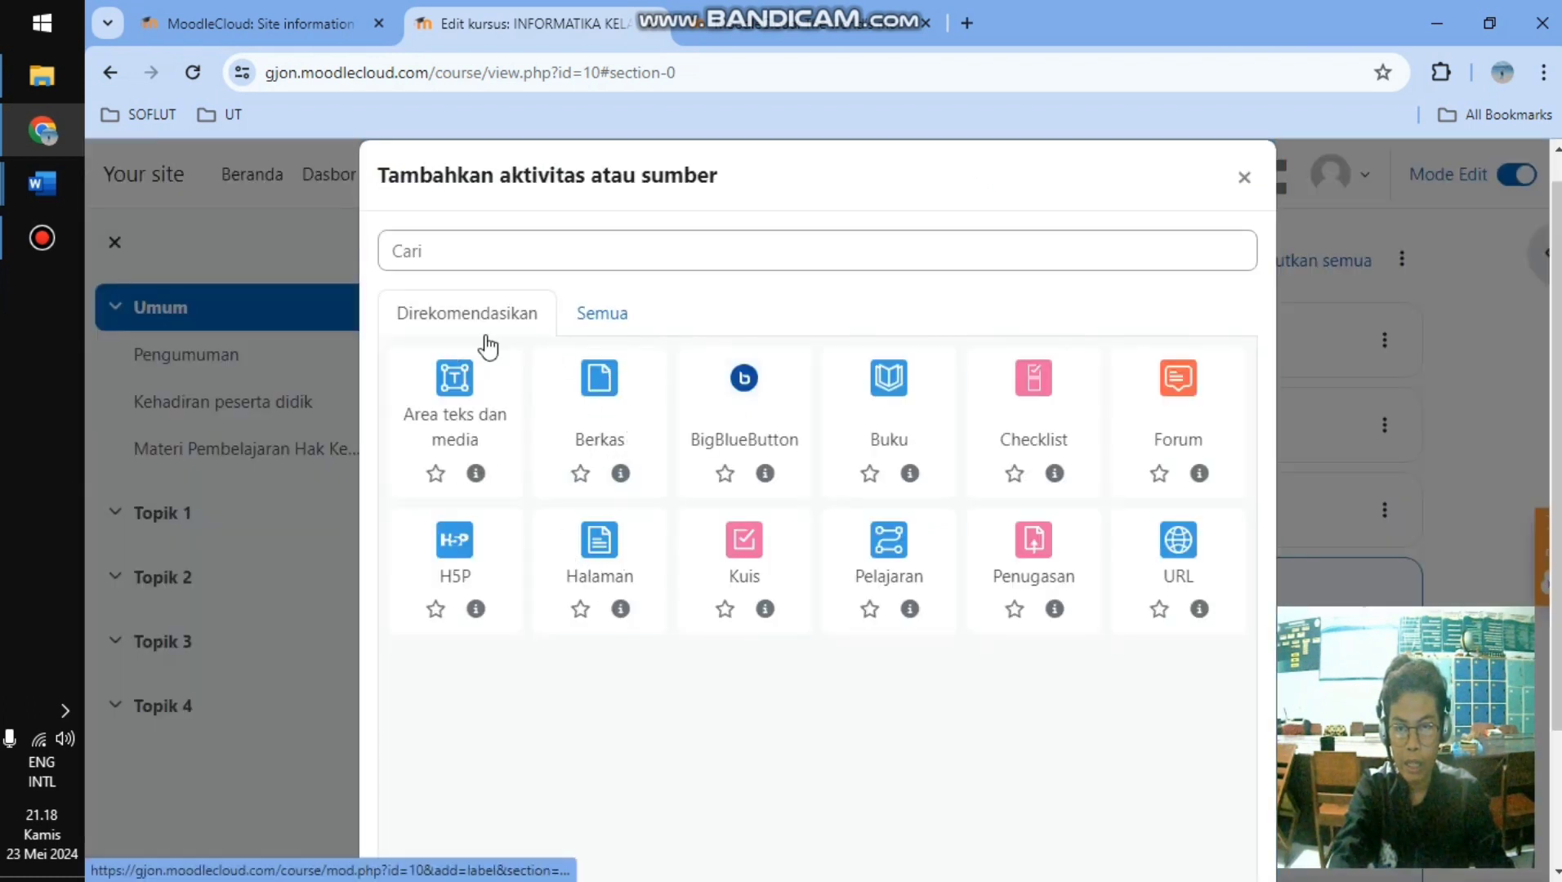
click(1181, 558)
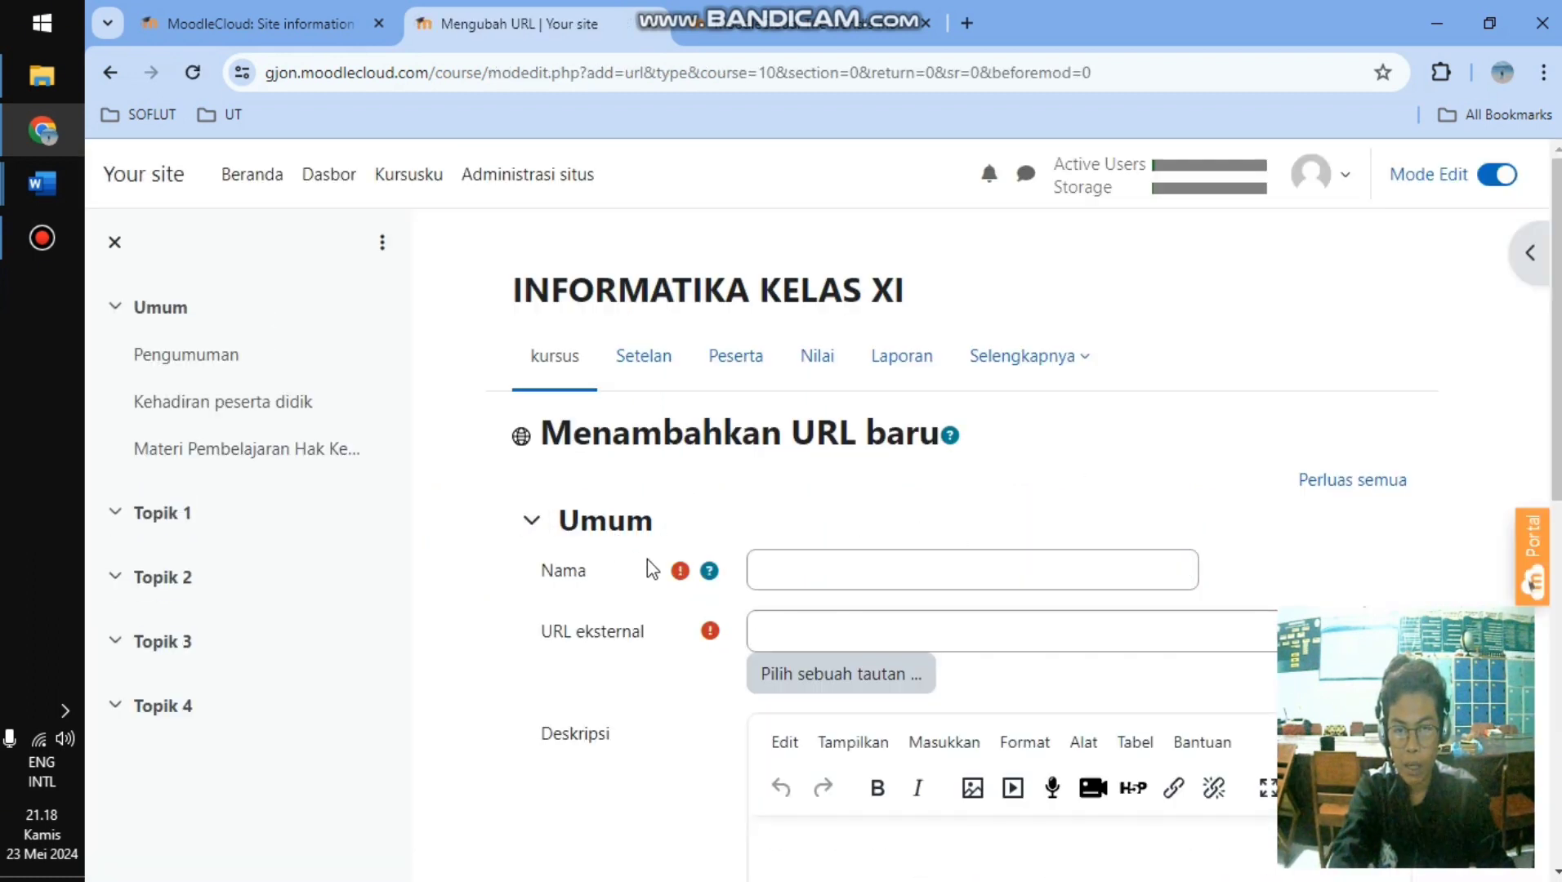
click(820, 560)
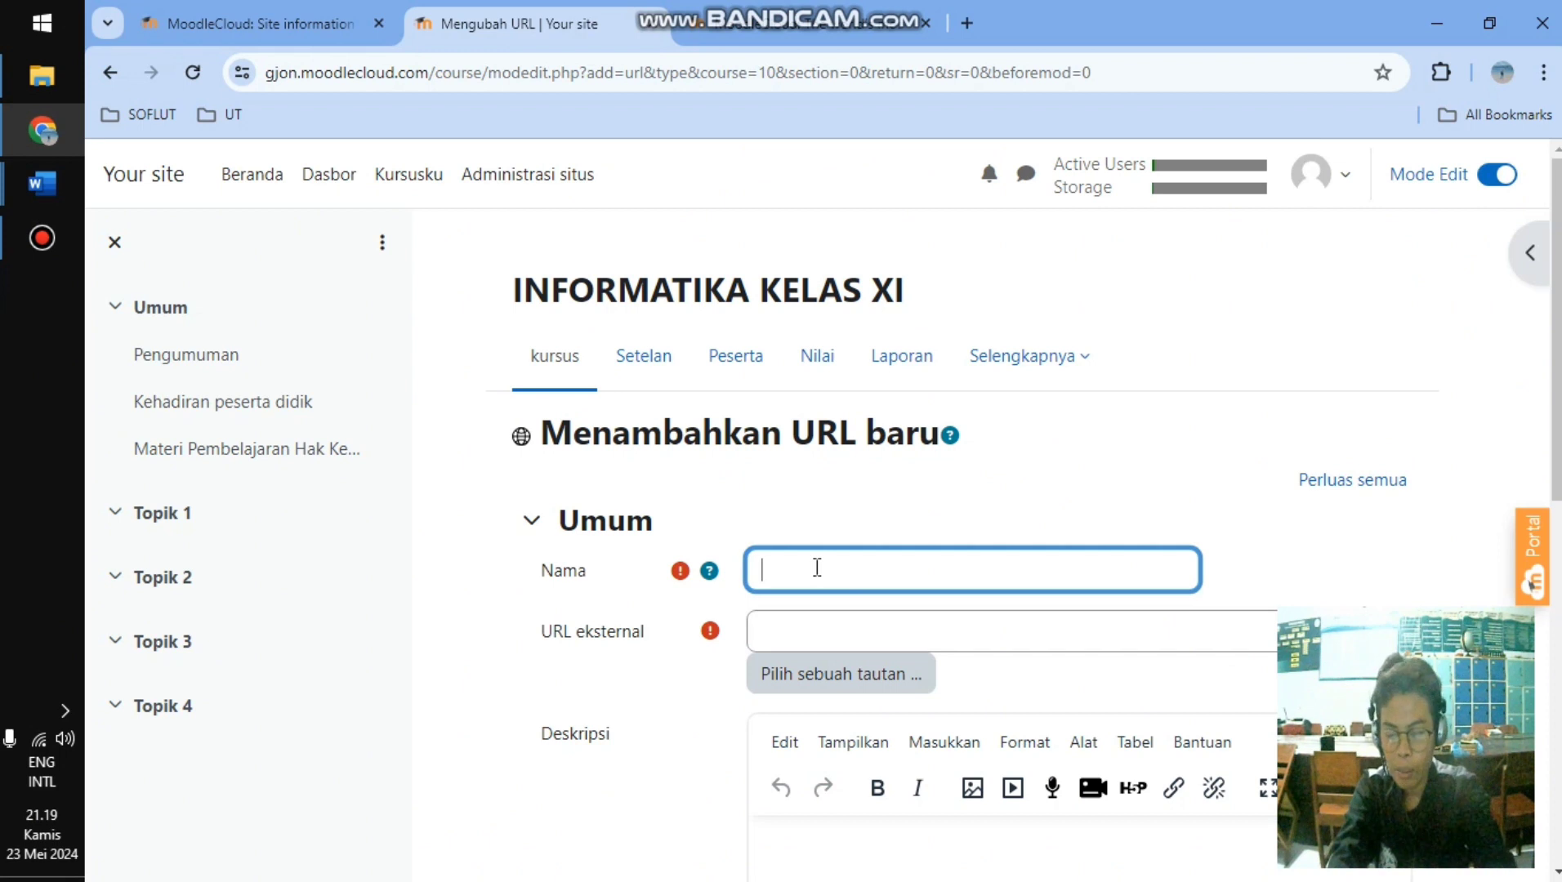
text(Vio)
text(io )
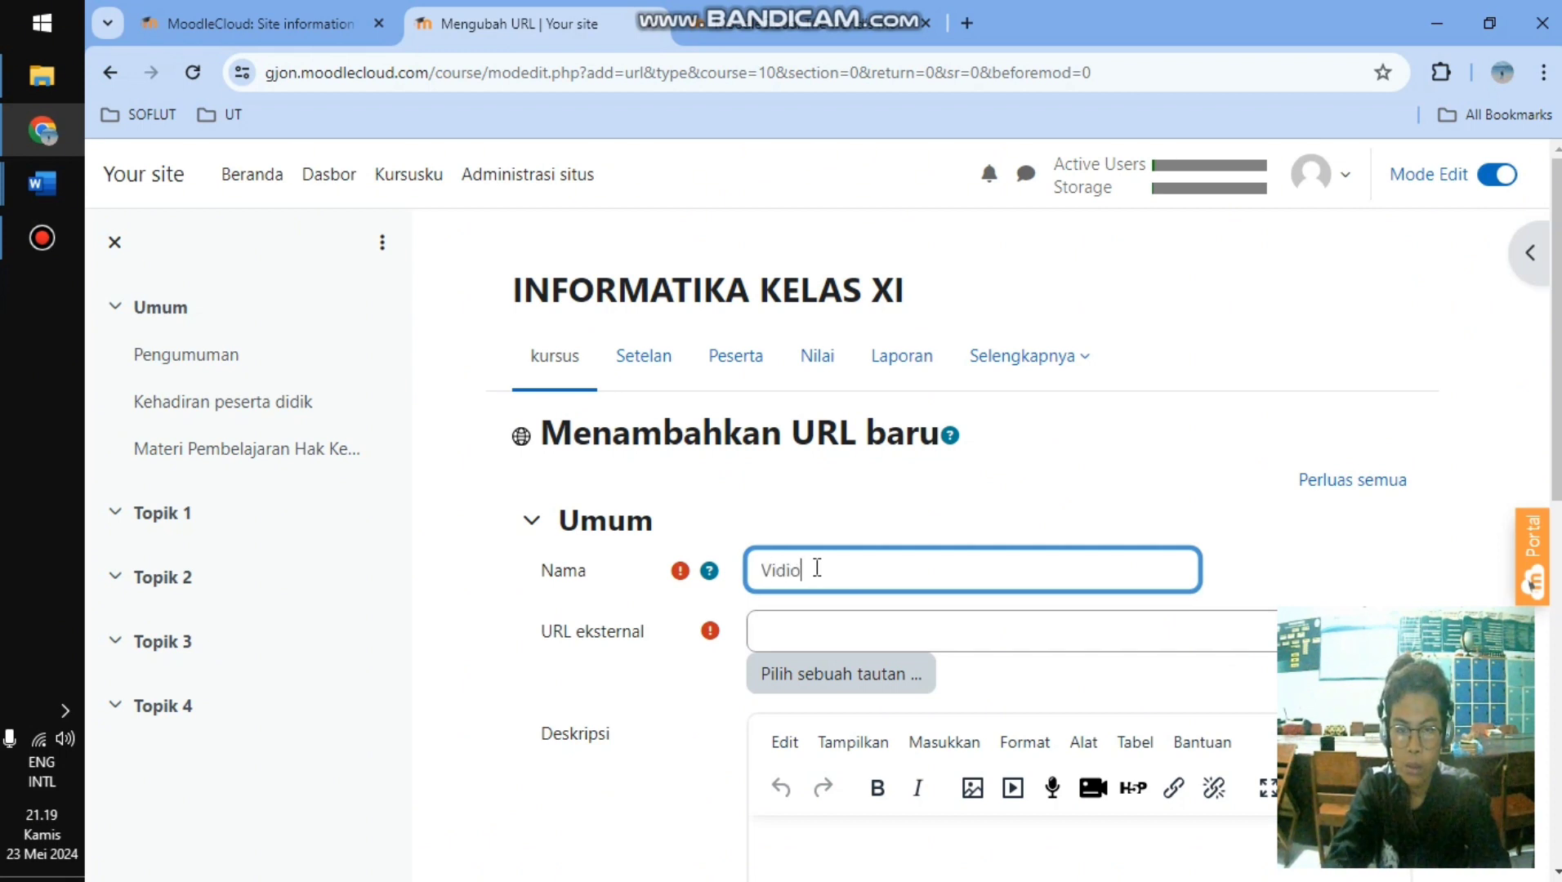
text(Pemeba)
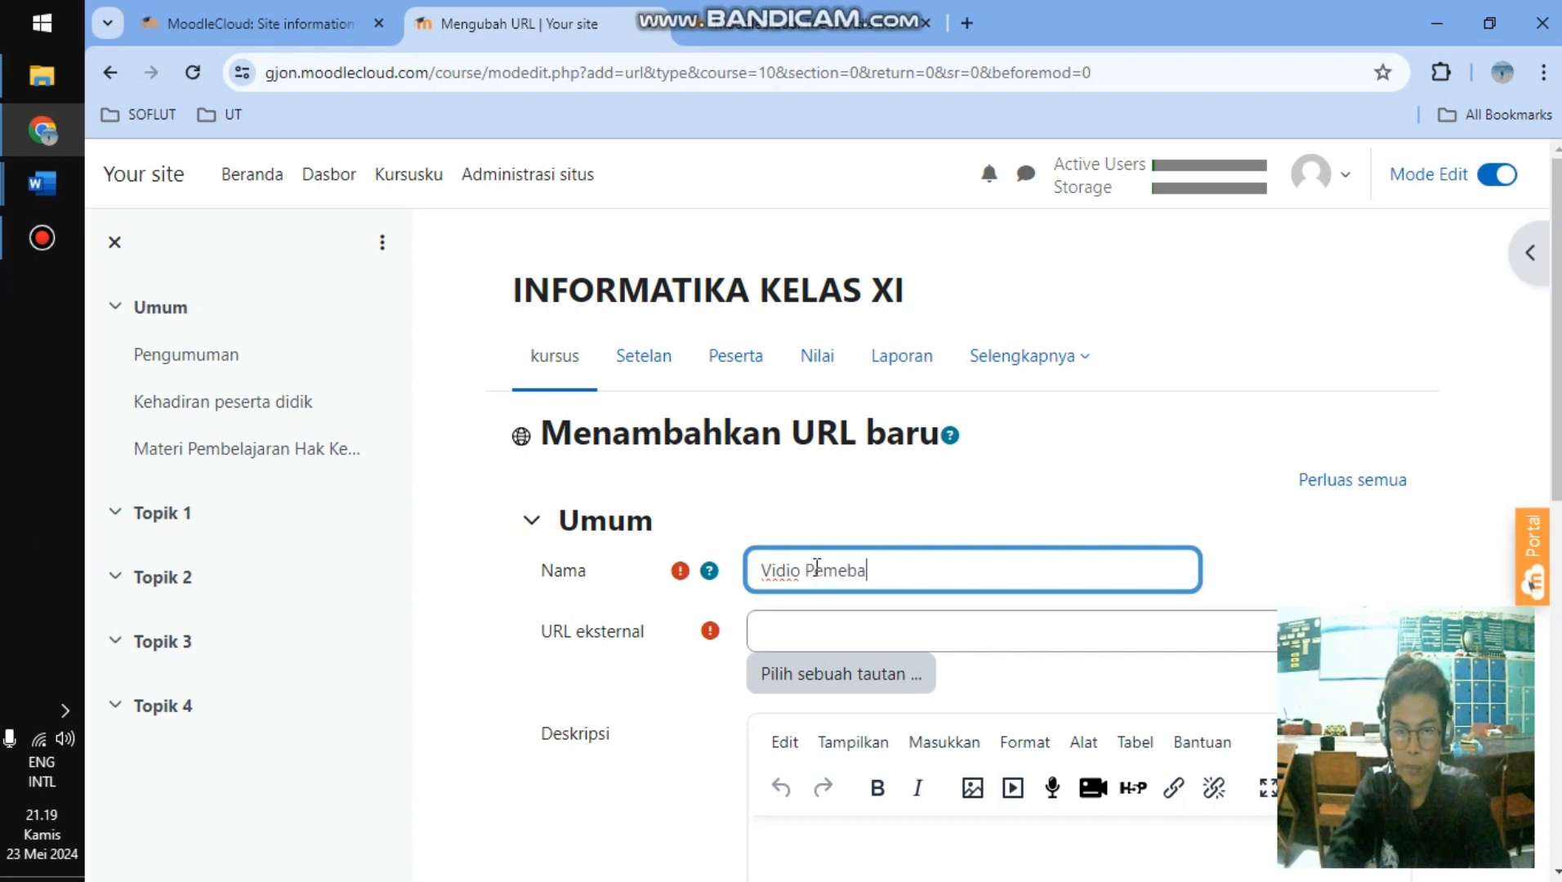
key(BackSpace)
key(BackSpace)
key(BackSpace)
text(belajaran )
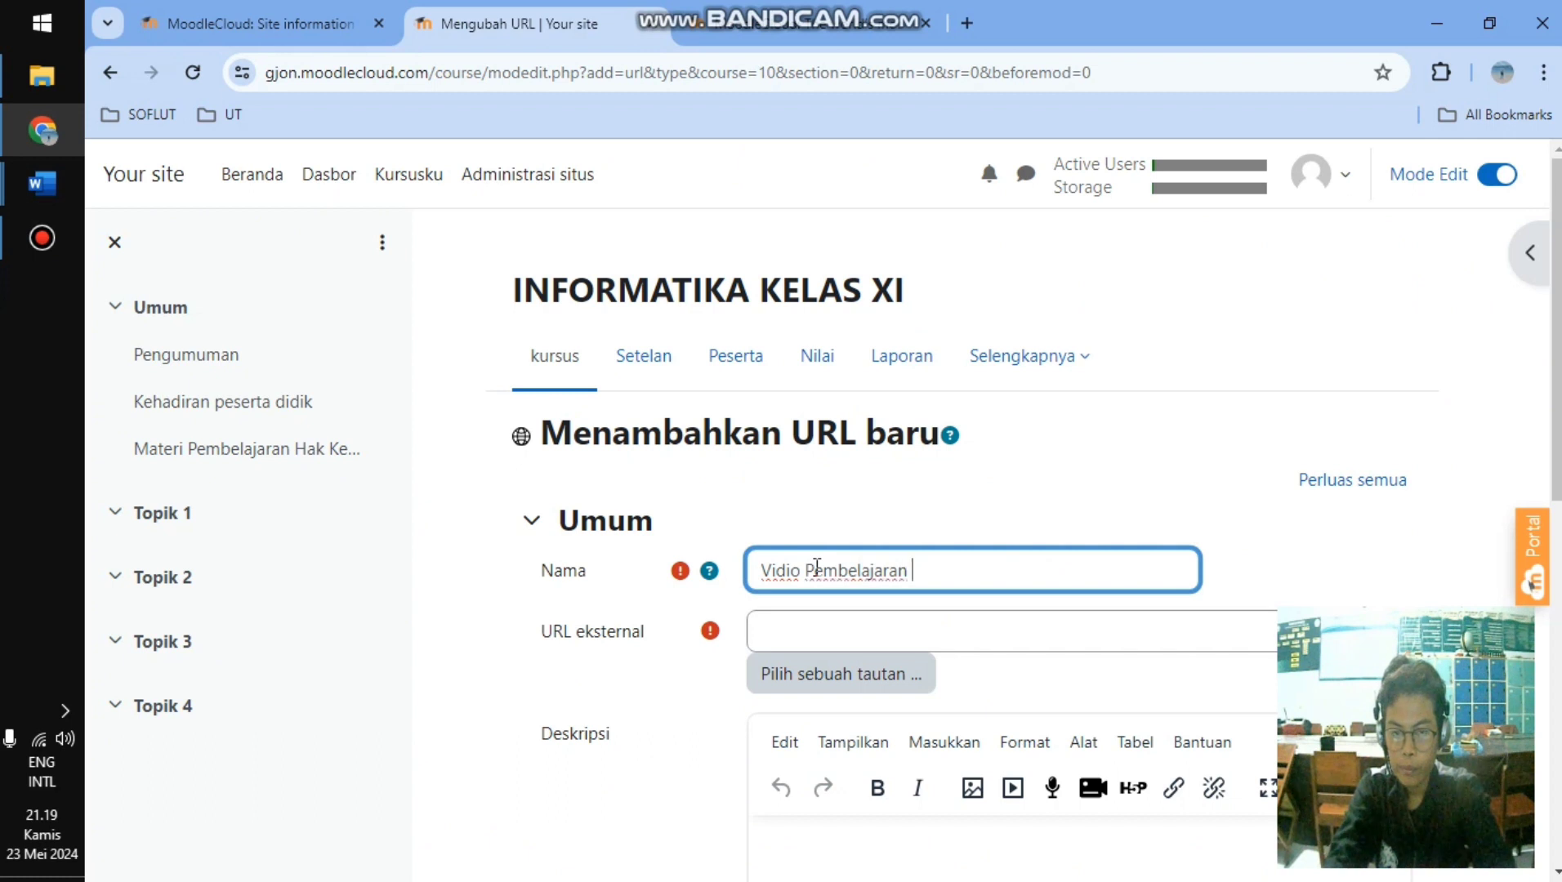
text(Hak Ke)
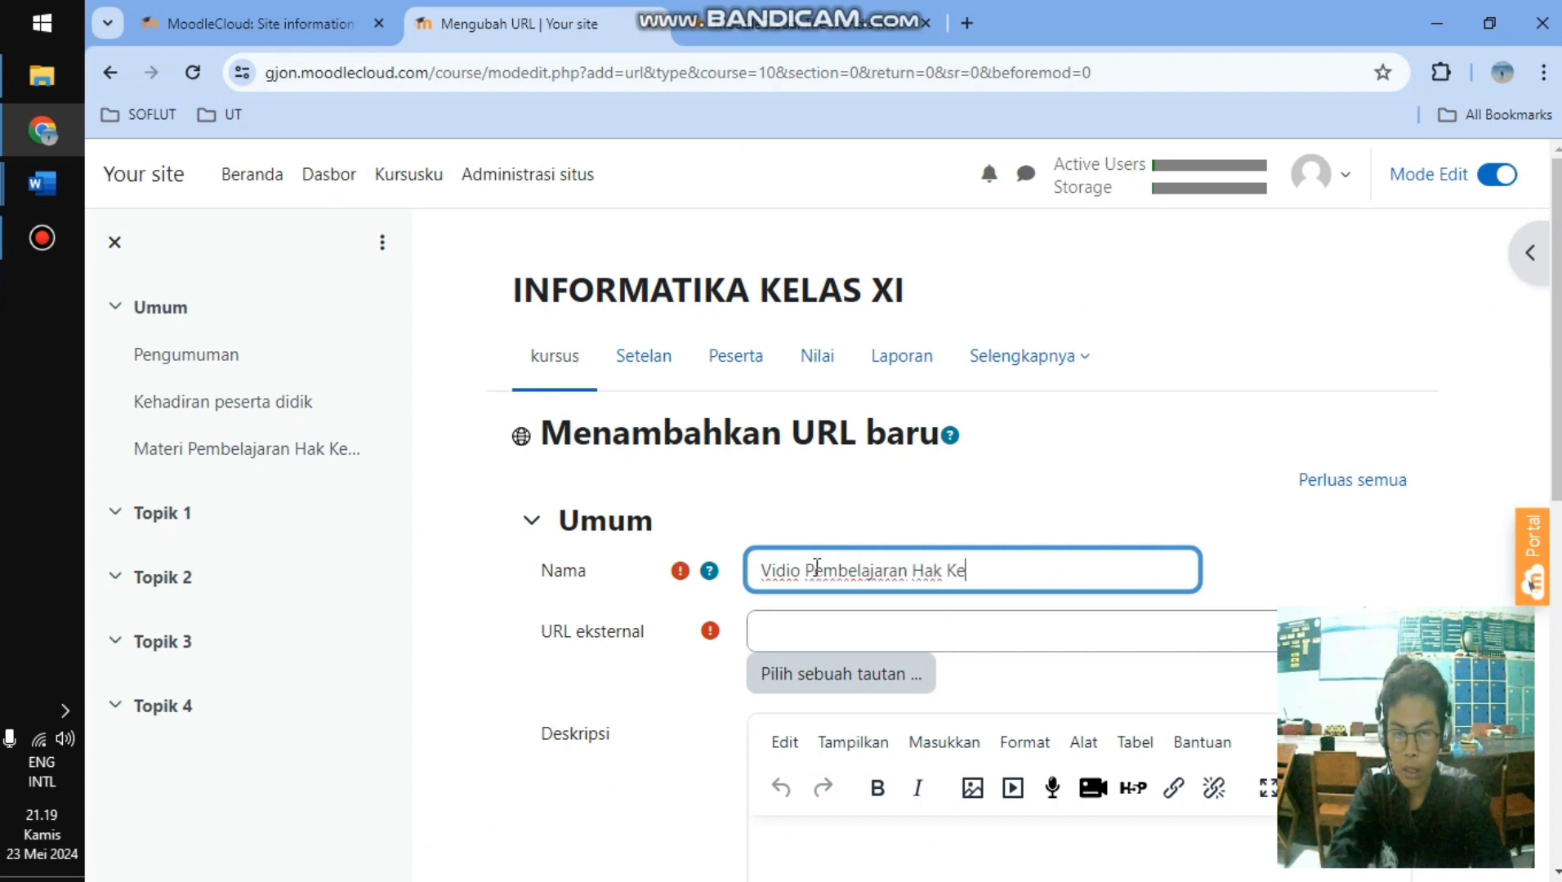
text(kayaan Intelektual)
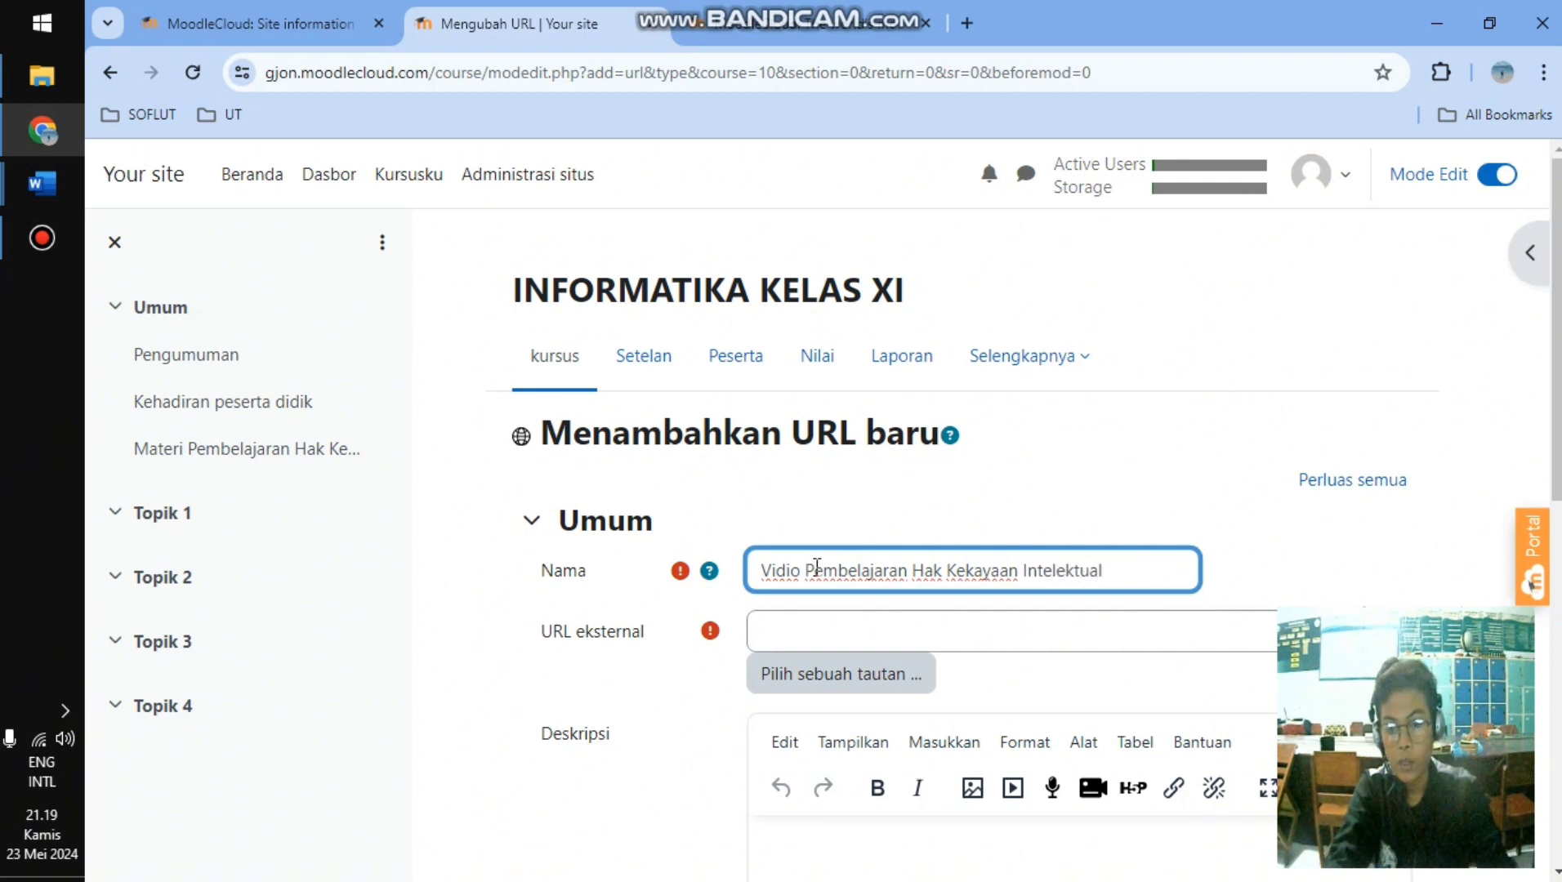
click(795, 631)
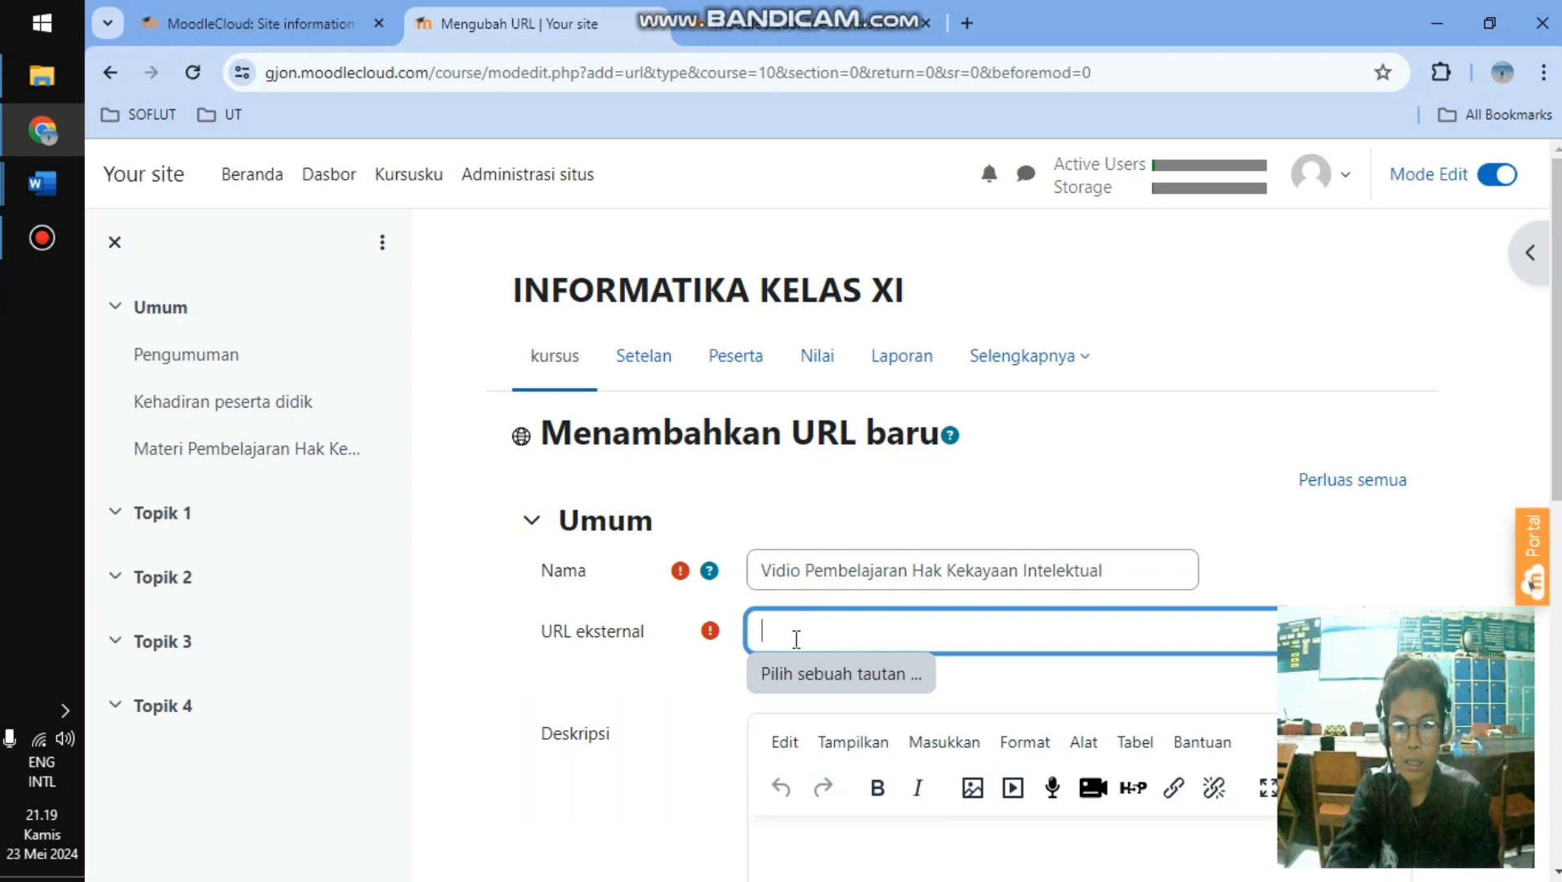
key(alt+Tab)
key(alt+Tab)
click(831, 630)
text(https://youtu.be/INcexEwTWX8?si=nJ_I179fRRKkK3mS)
- Enter the URL resource's description "silahkan anda tonton vidio tersebut untuk lebih memahami materi hak kekayaan intelektual"
scroll(829, 617, down, 3)
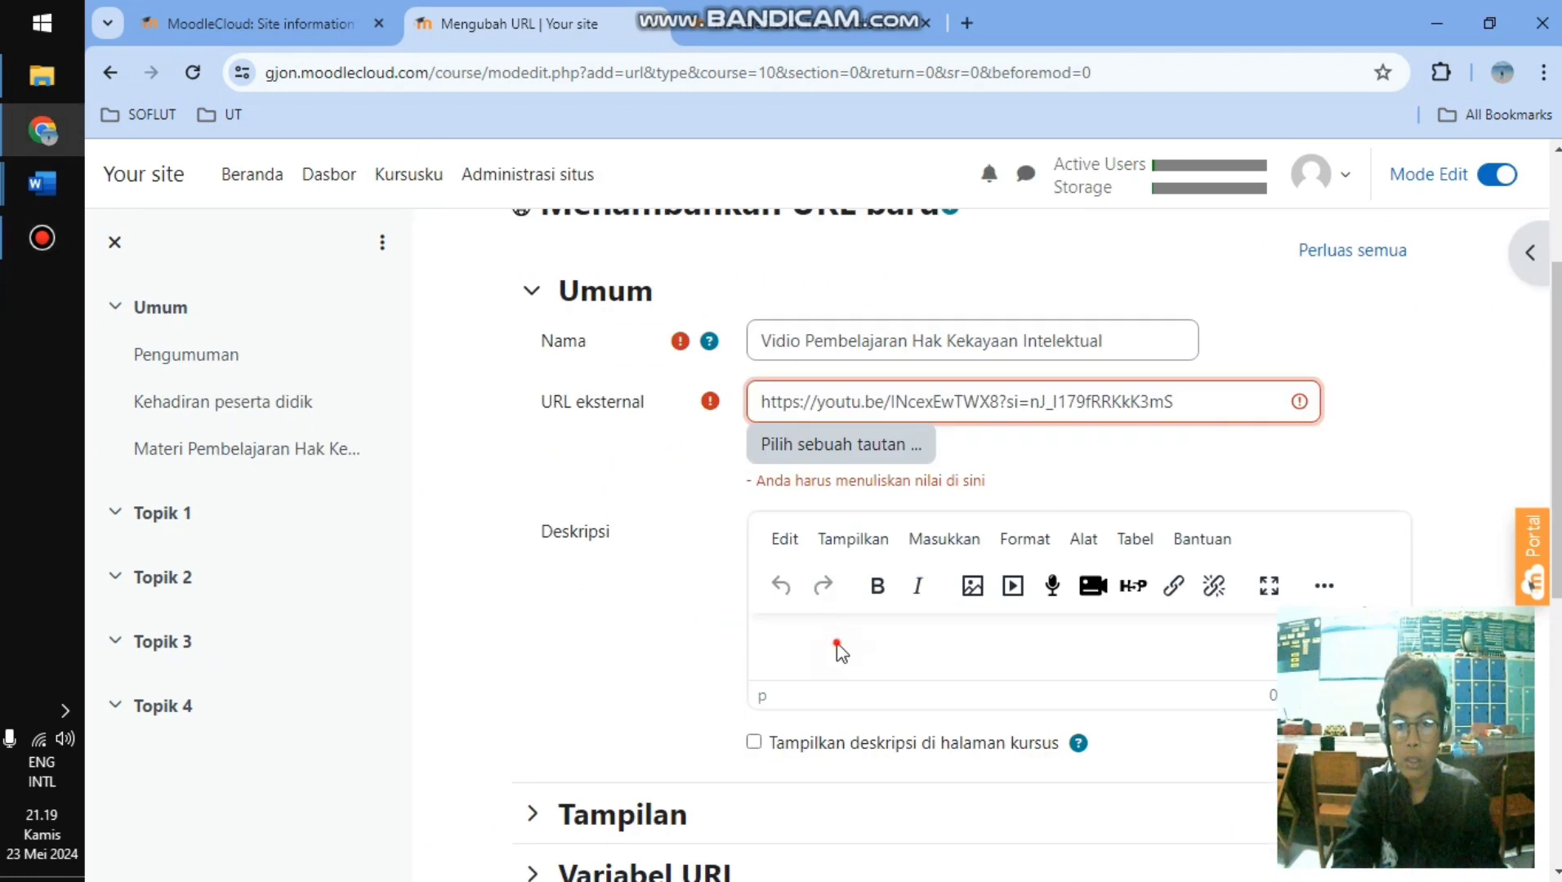
click(840, 643)
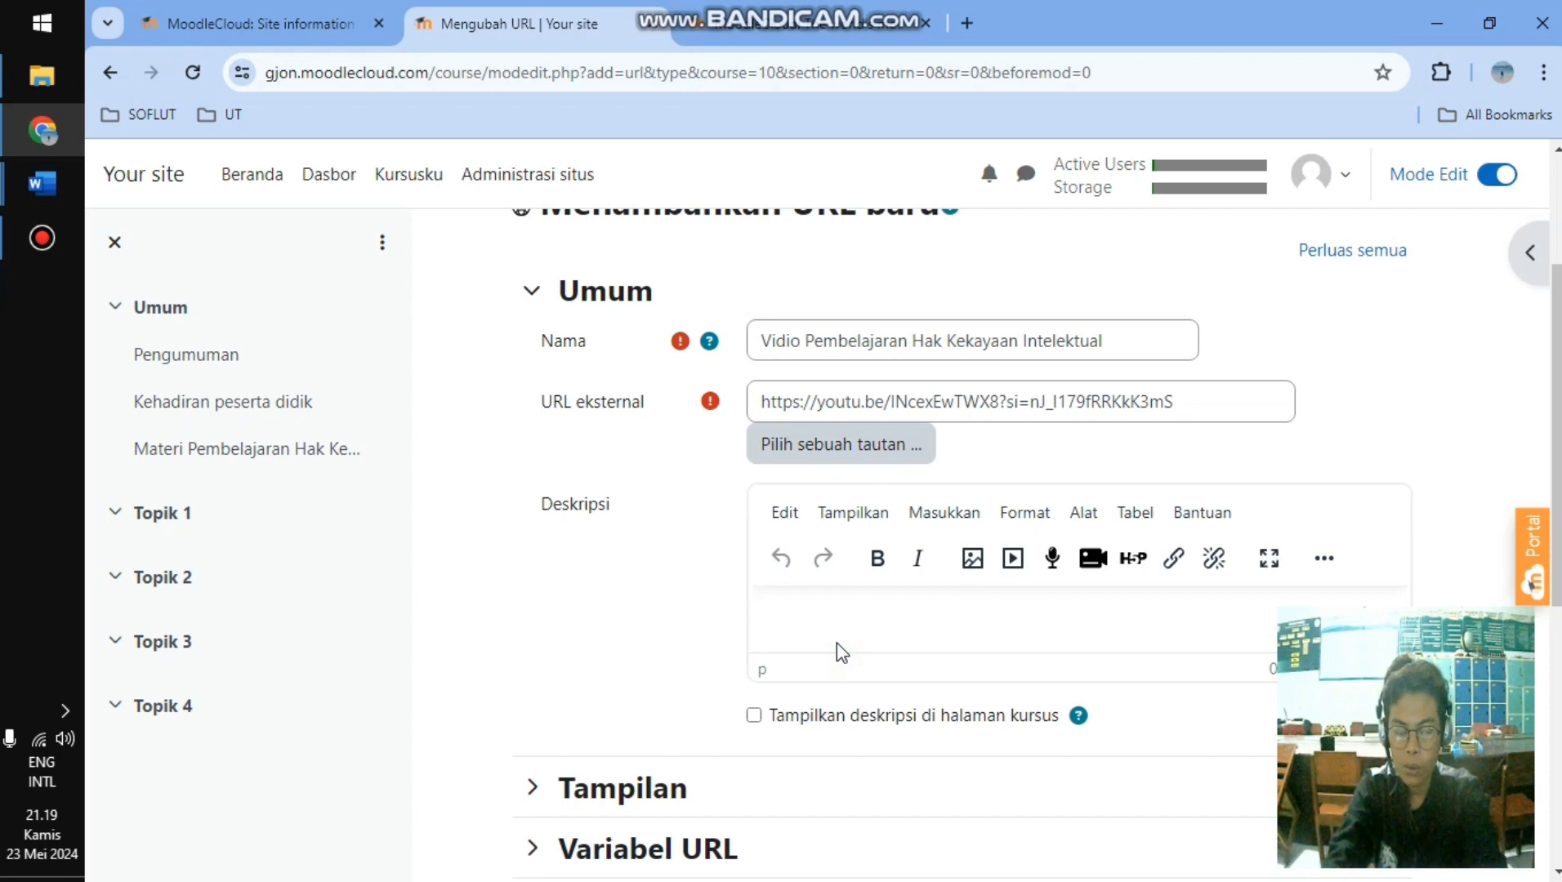
text(silahkan )
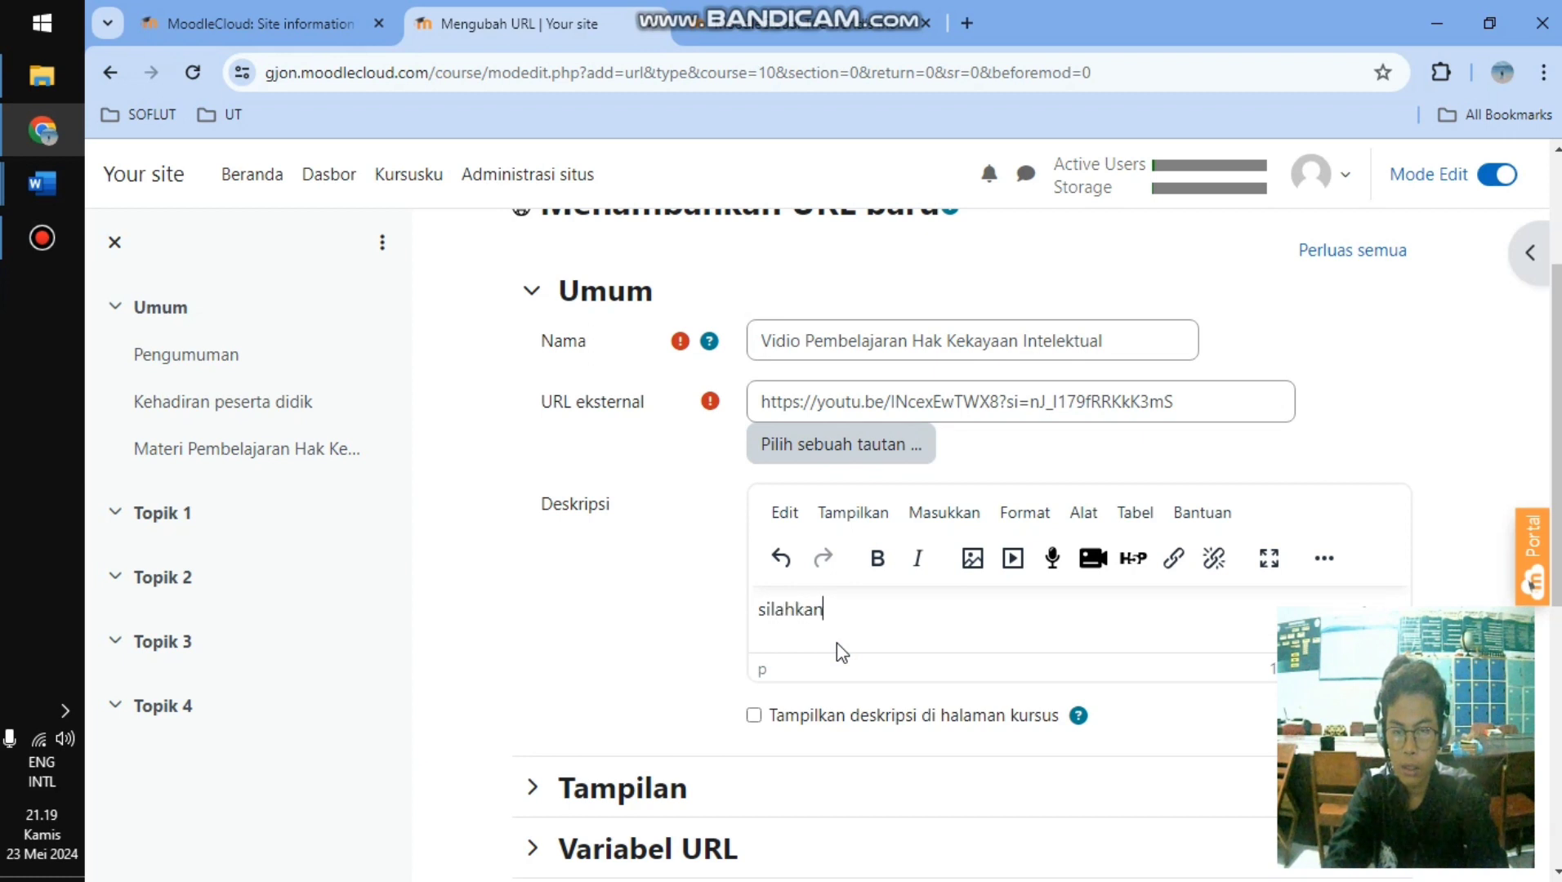
text(anda to)
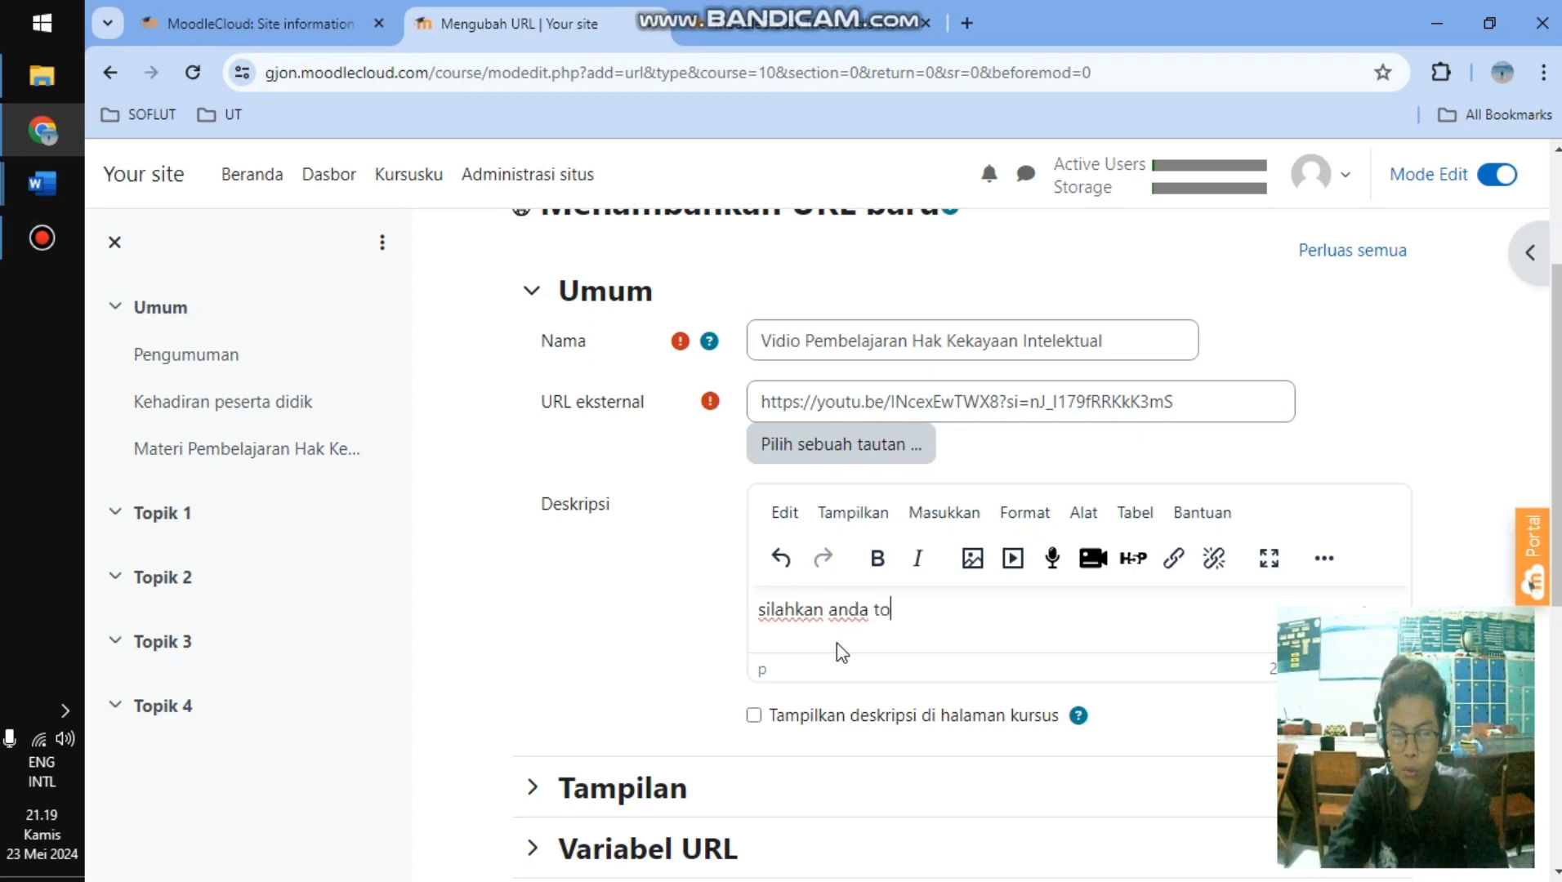
text(nton vidio t)
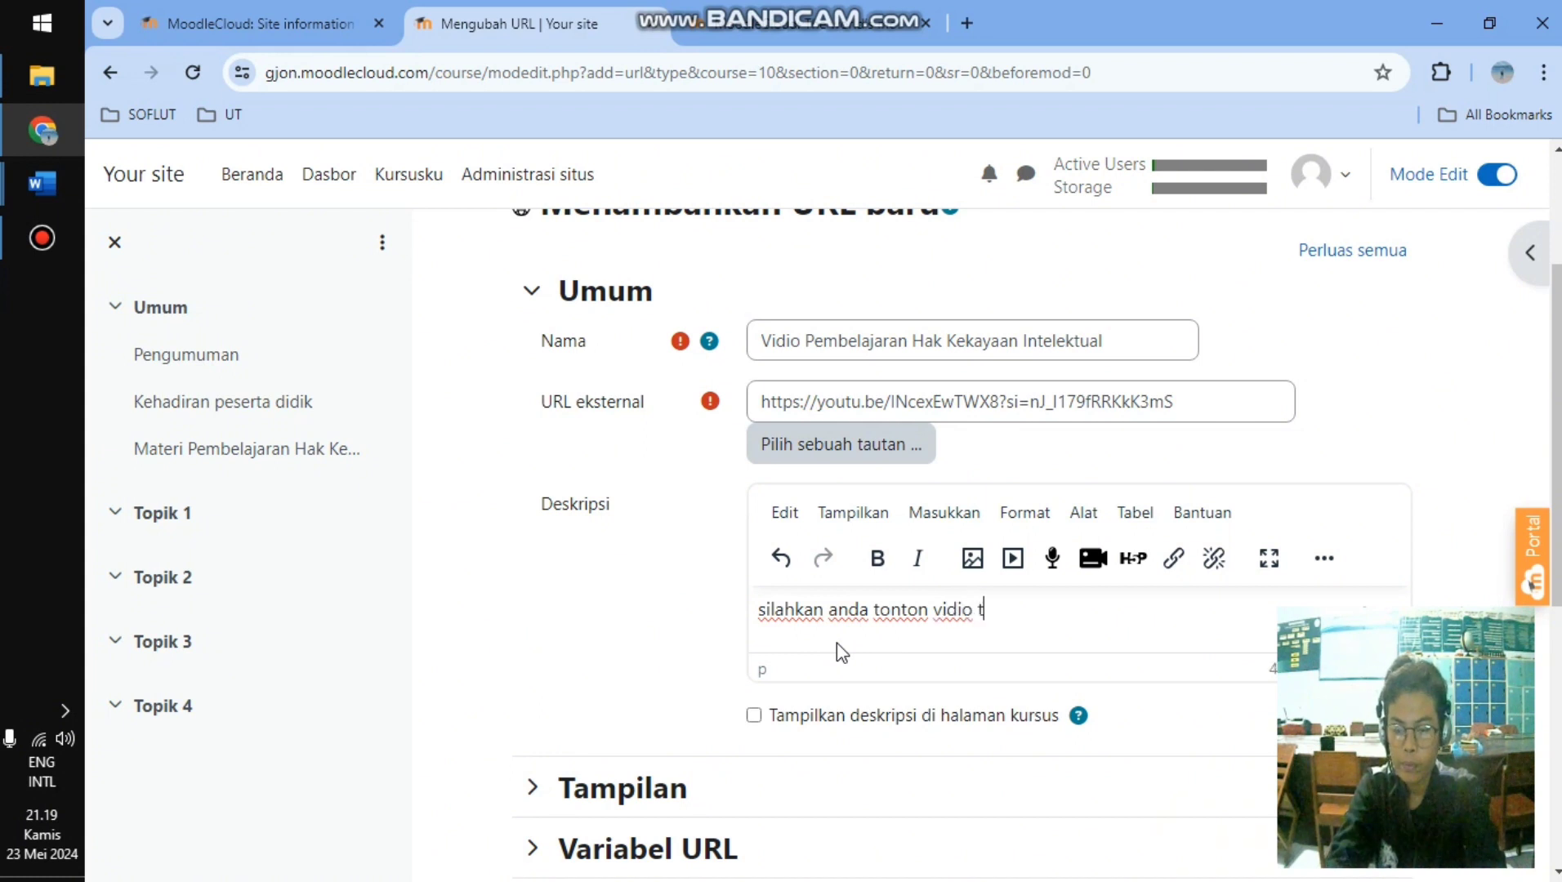
text(ersebut)
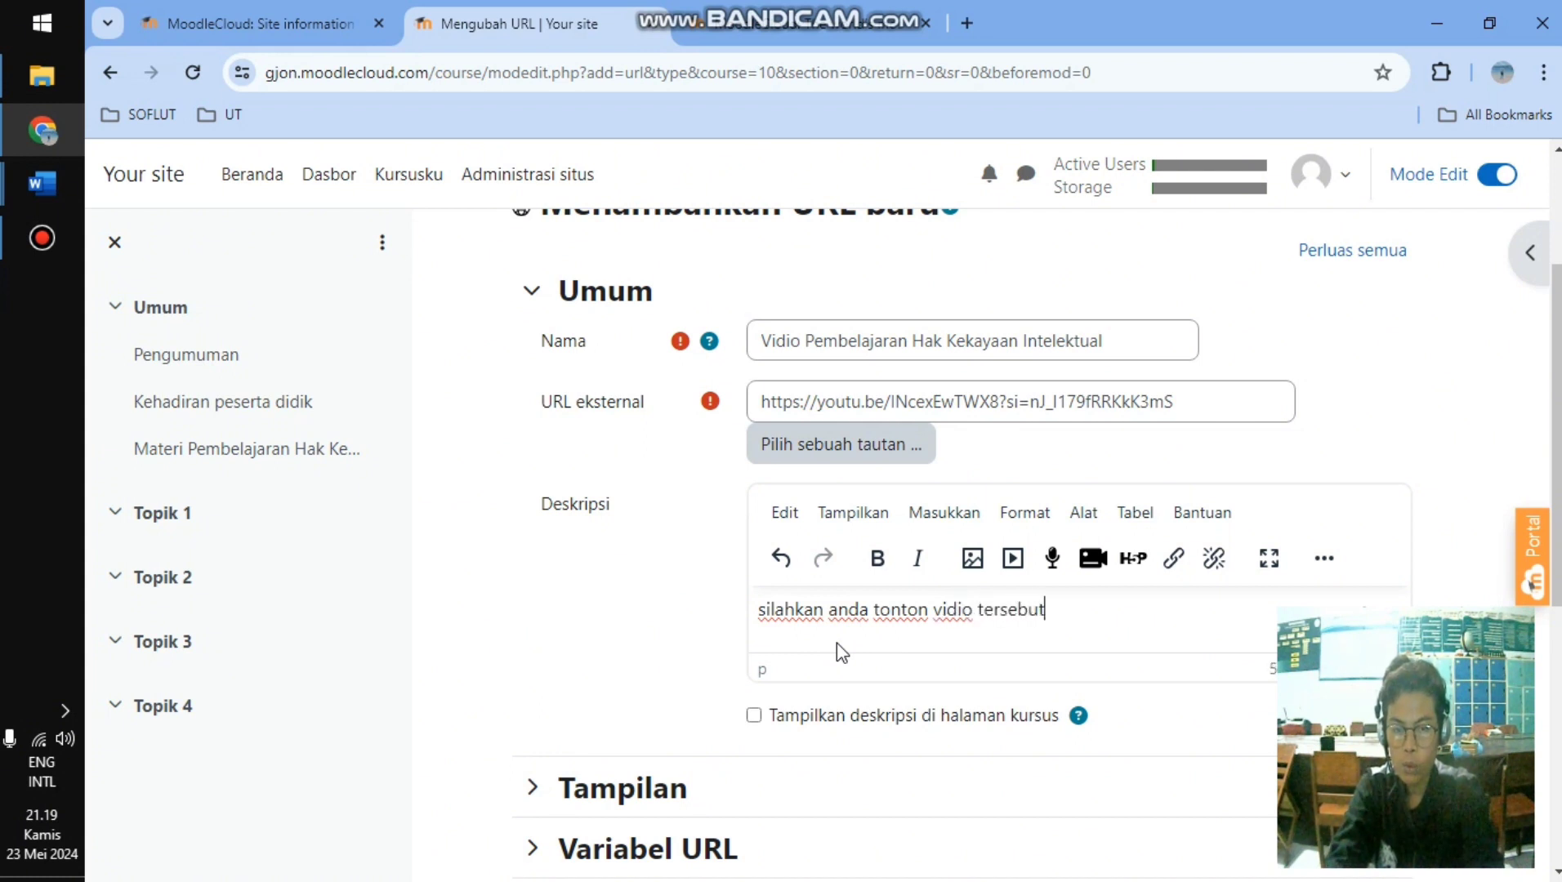
text( untu)
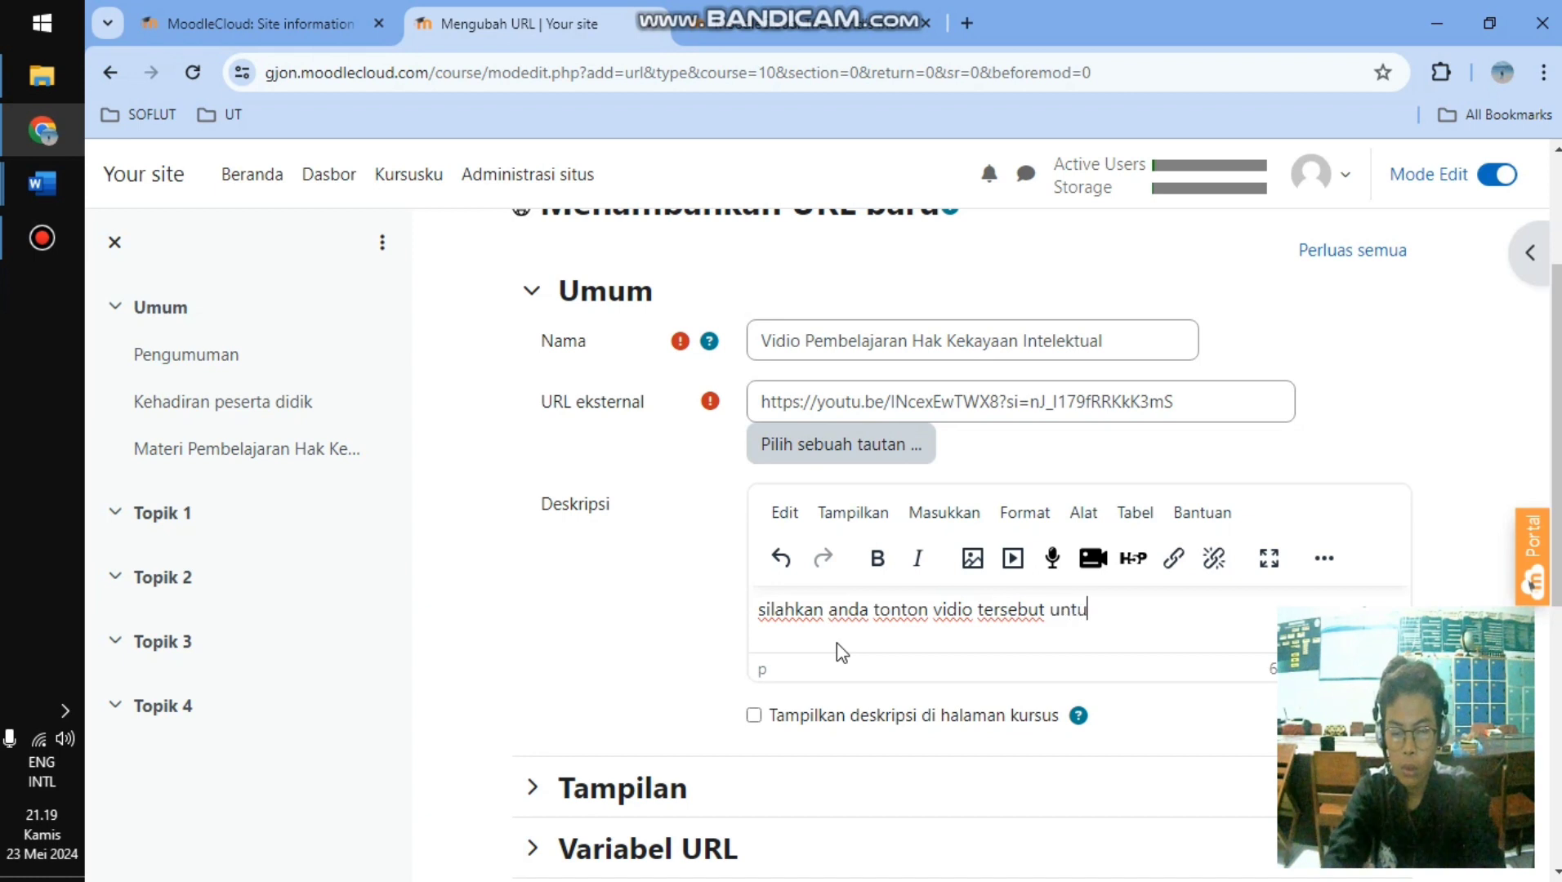
text(k l)
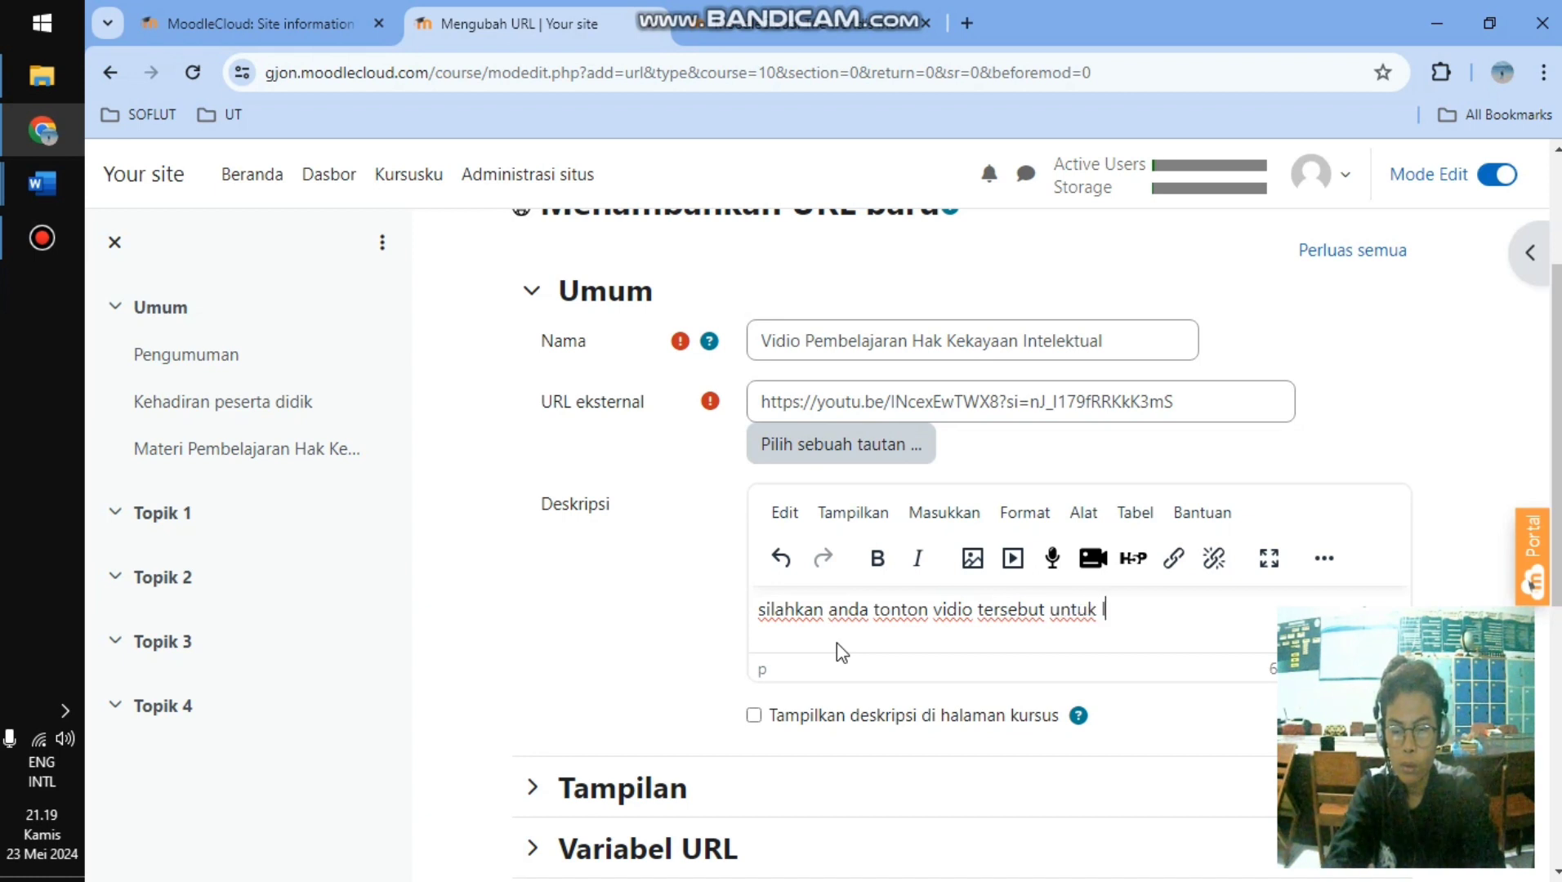
text(ebih mema)
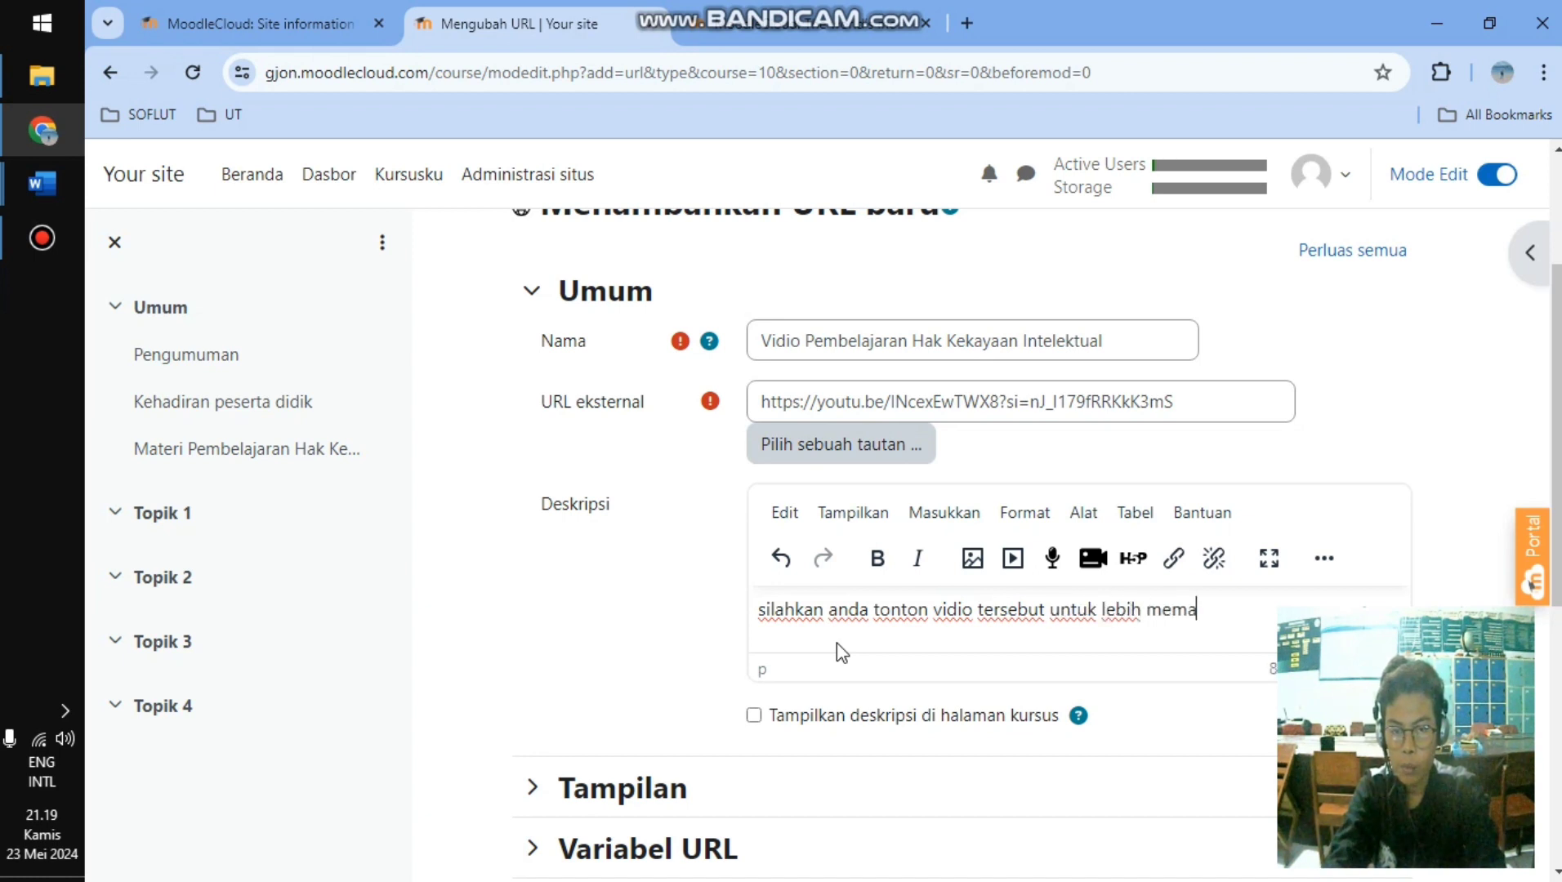
text(hami materi ha)
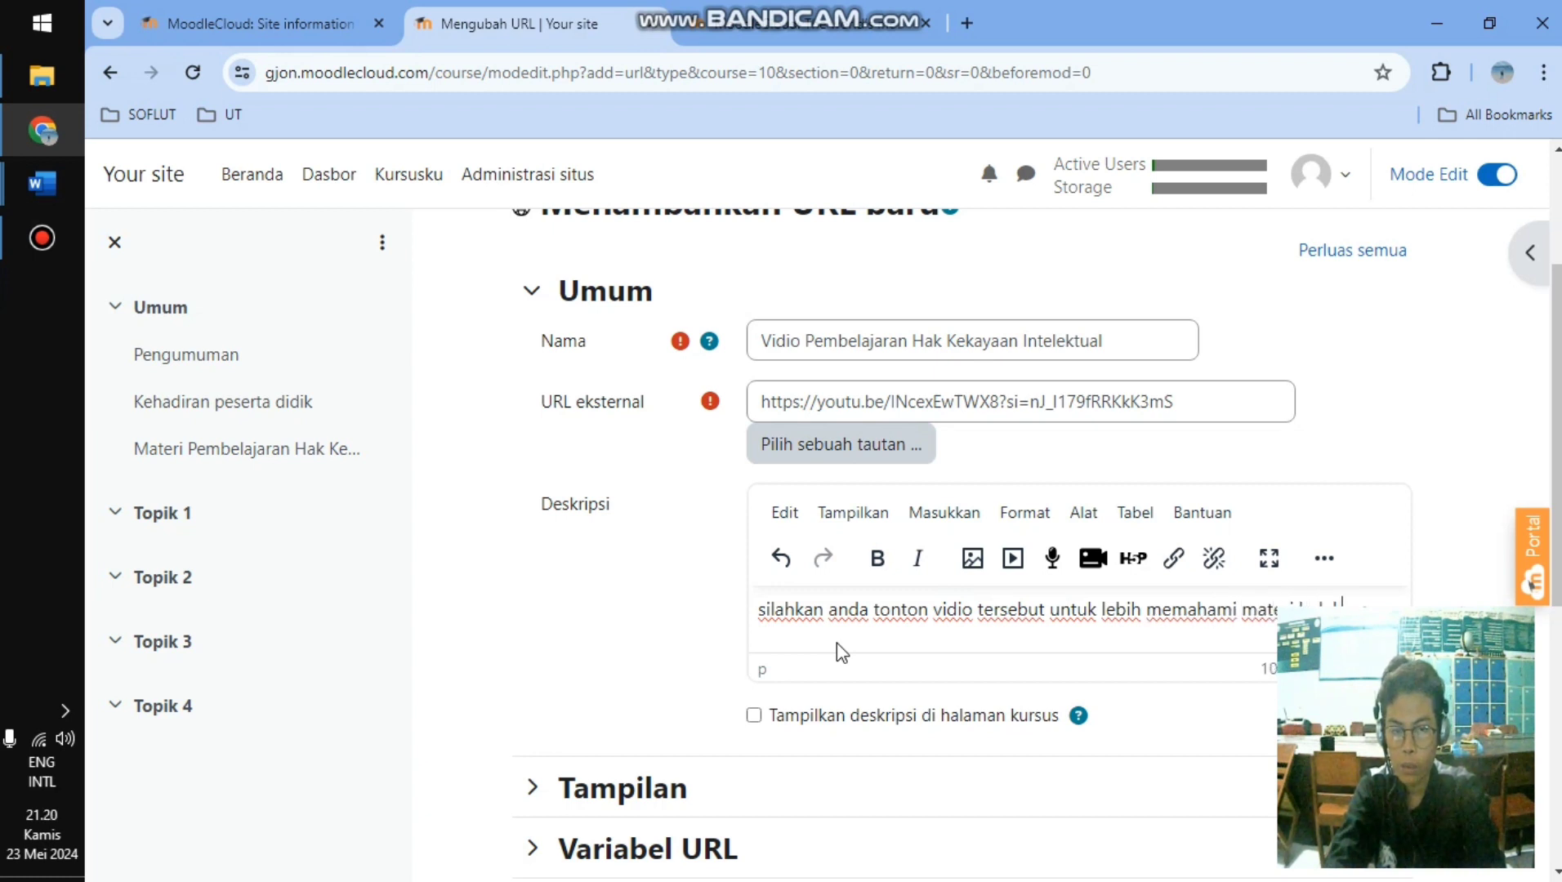
text(k kekayaan inyte)
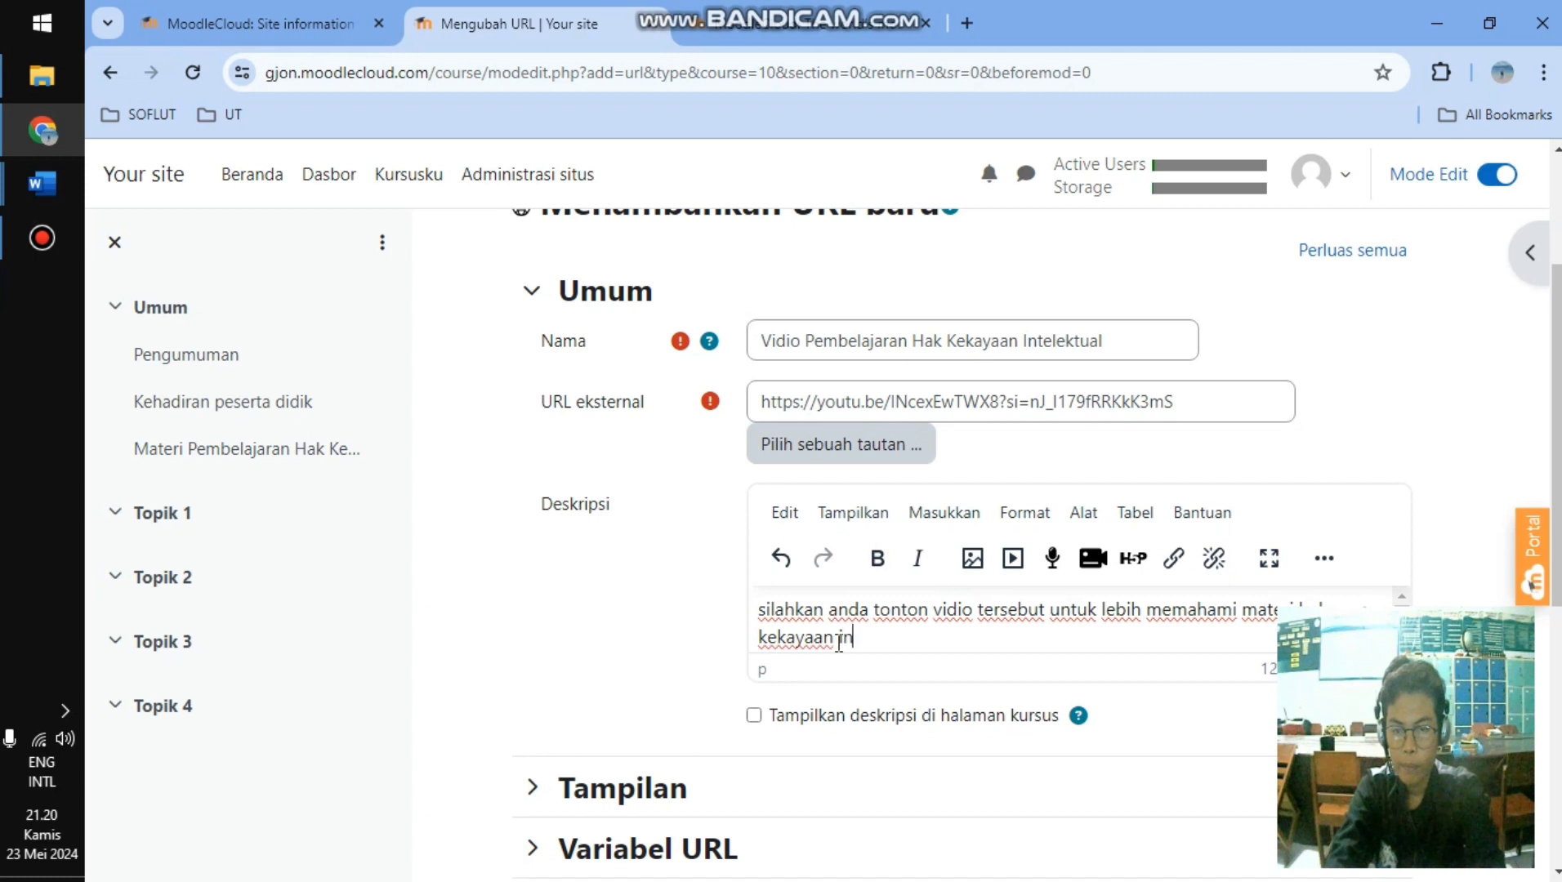
key(BackSpace)
key(BackSpace)
key(BackSpace)
text(telektual)
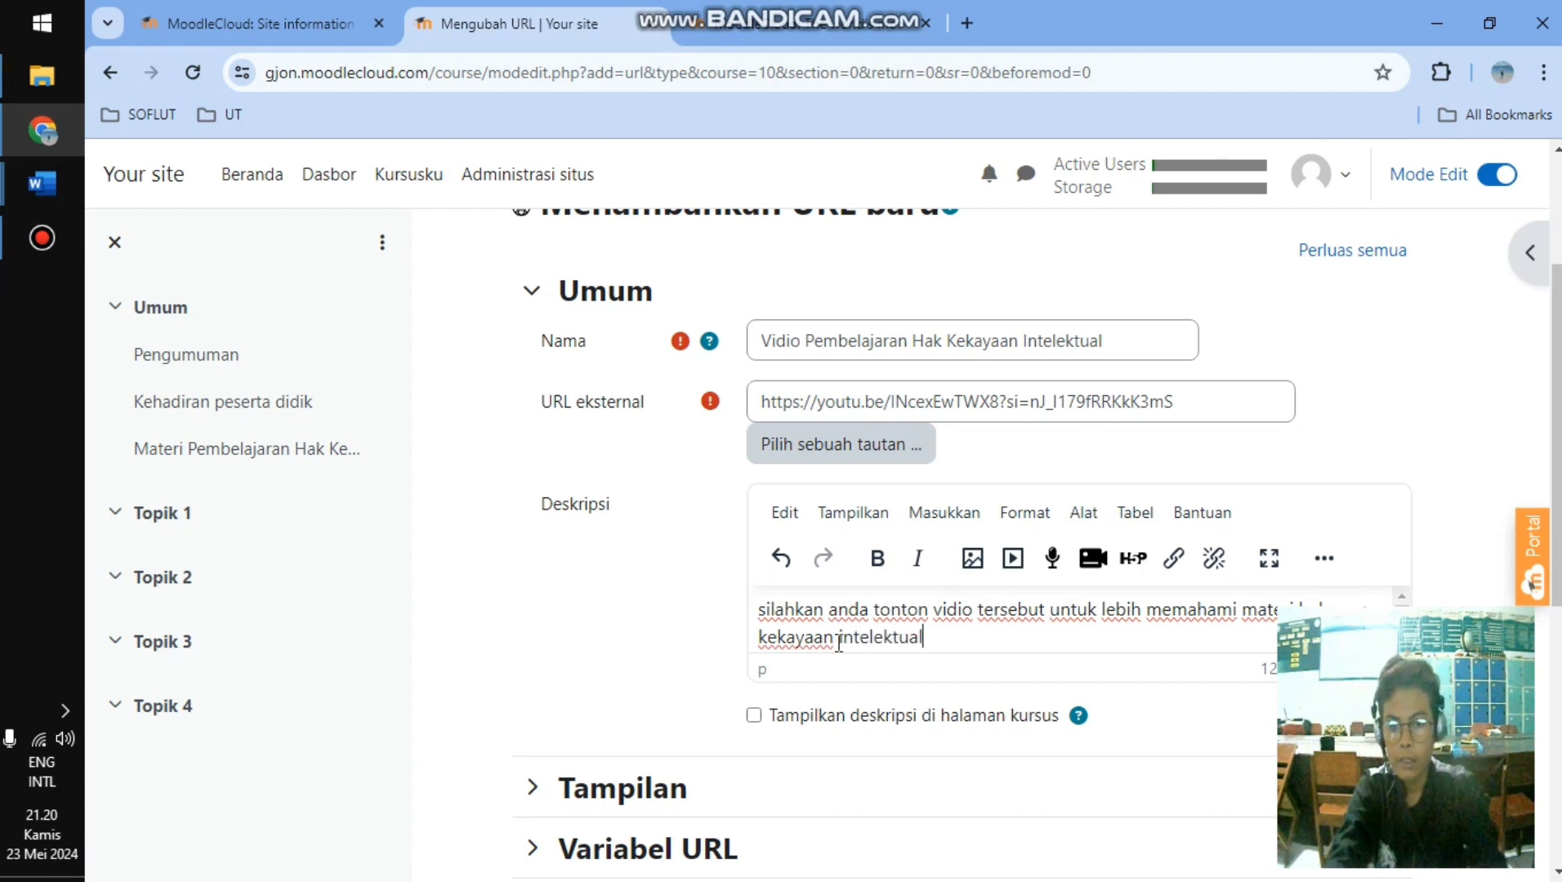
- Save the video URL resource and return to the course page
scroll(817, 638, down, 4)
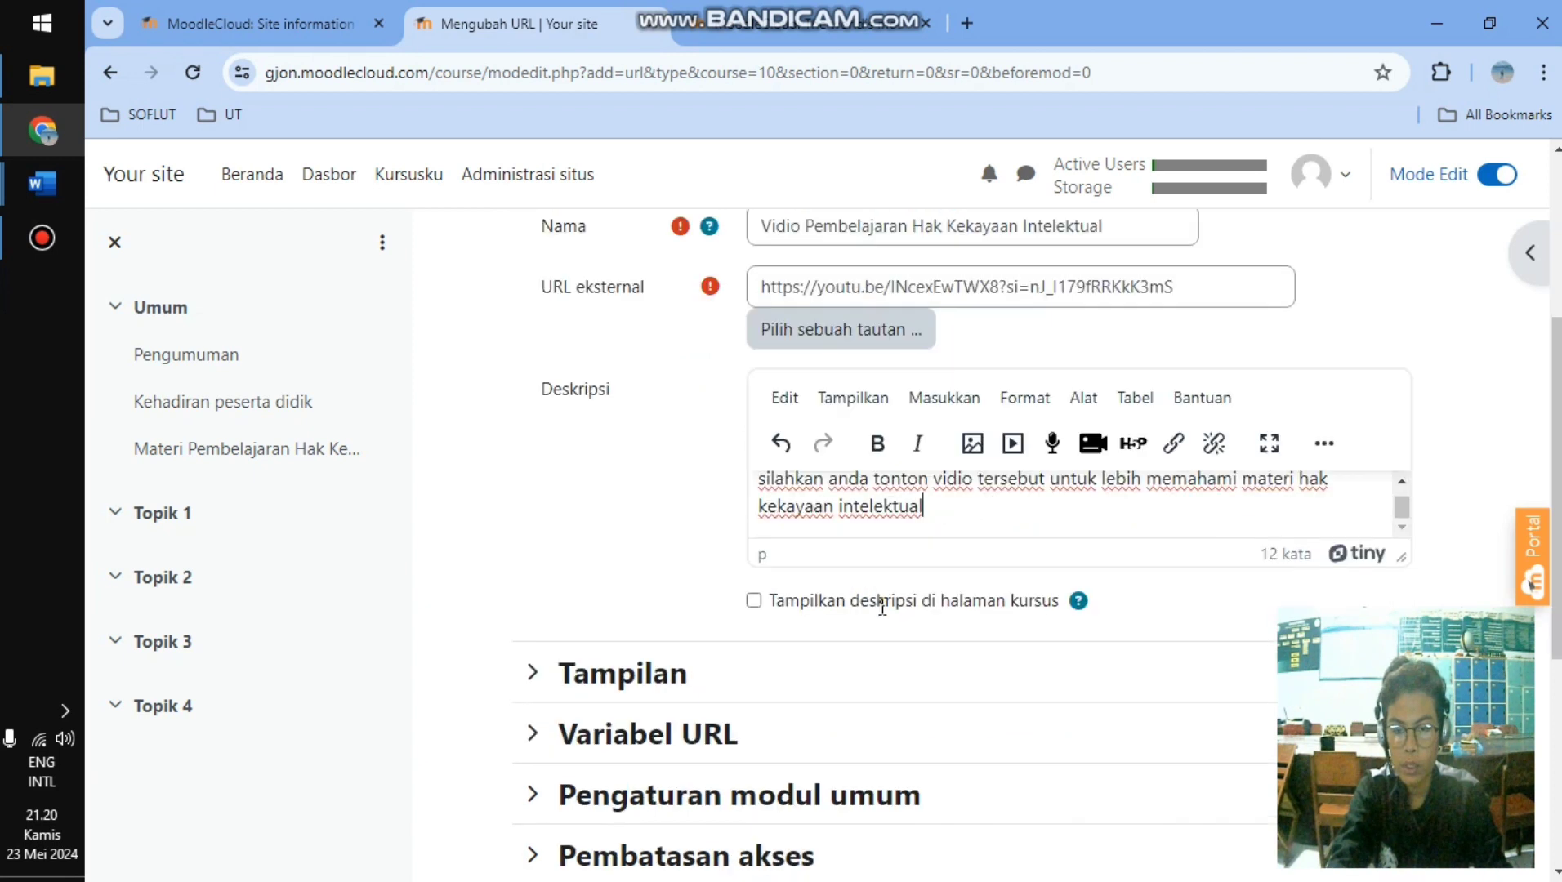
scroll(663, 716, down, 2)
click(856, 813)
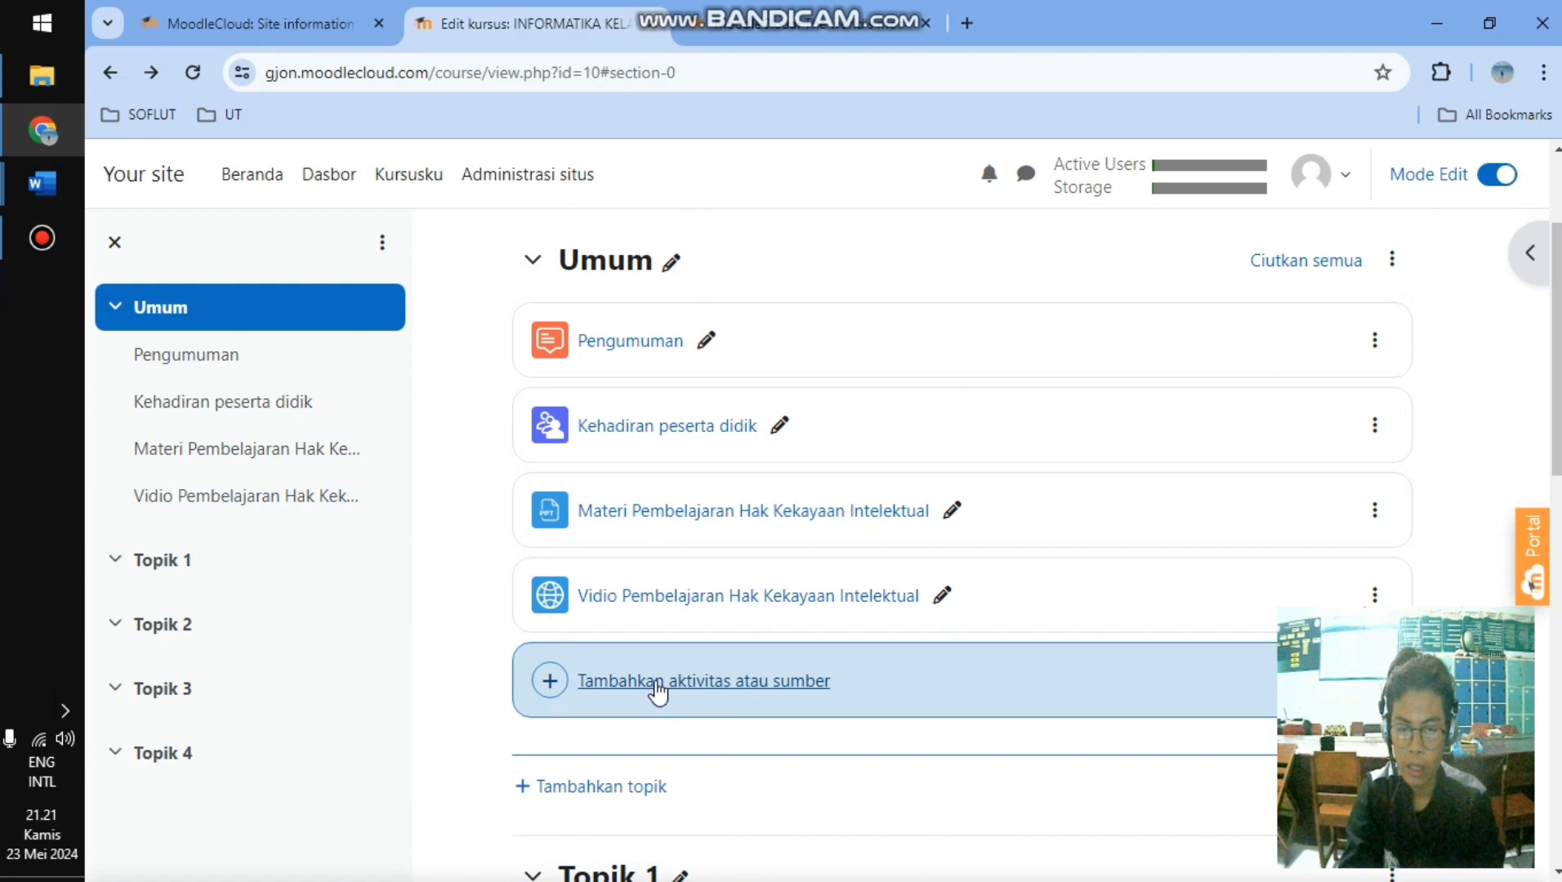
- Add a Forum activity to the Umum section and name it "Diskusi 1"
click(658, 690)
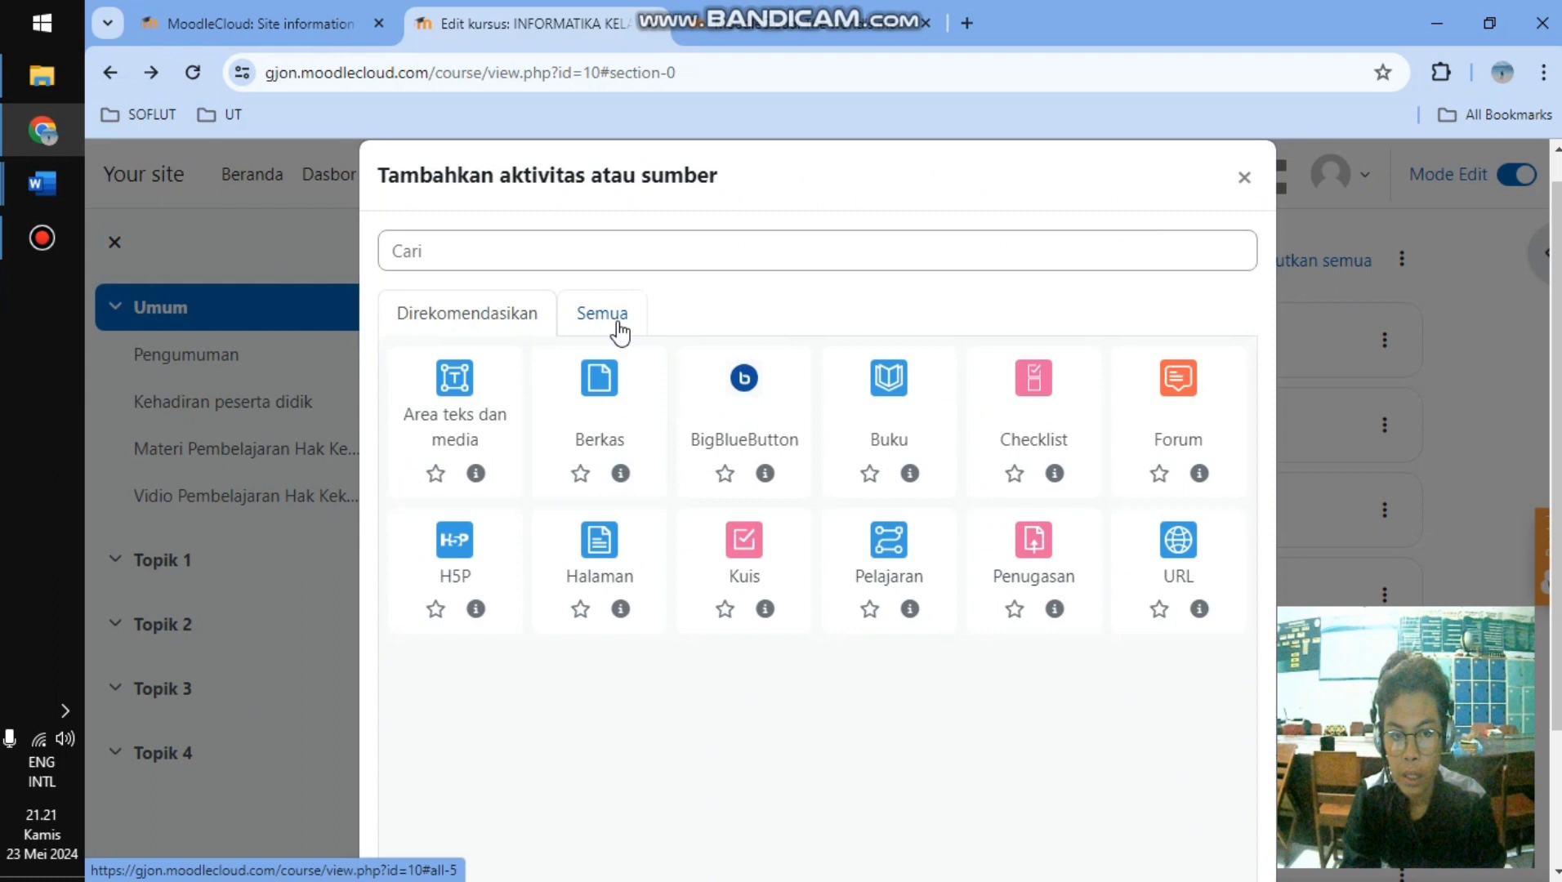
click(1193, 401)
click(827, 565)
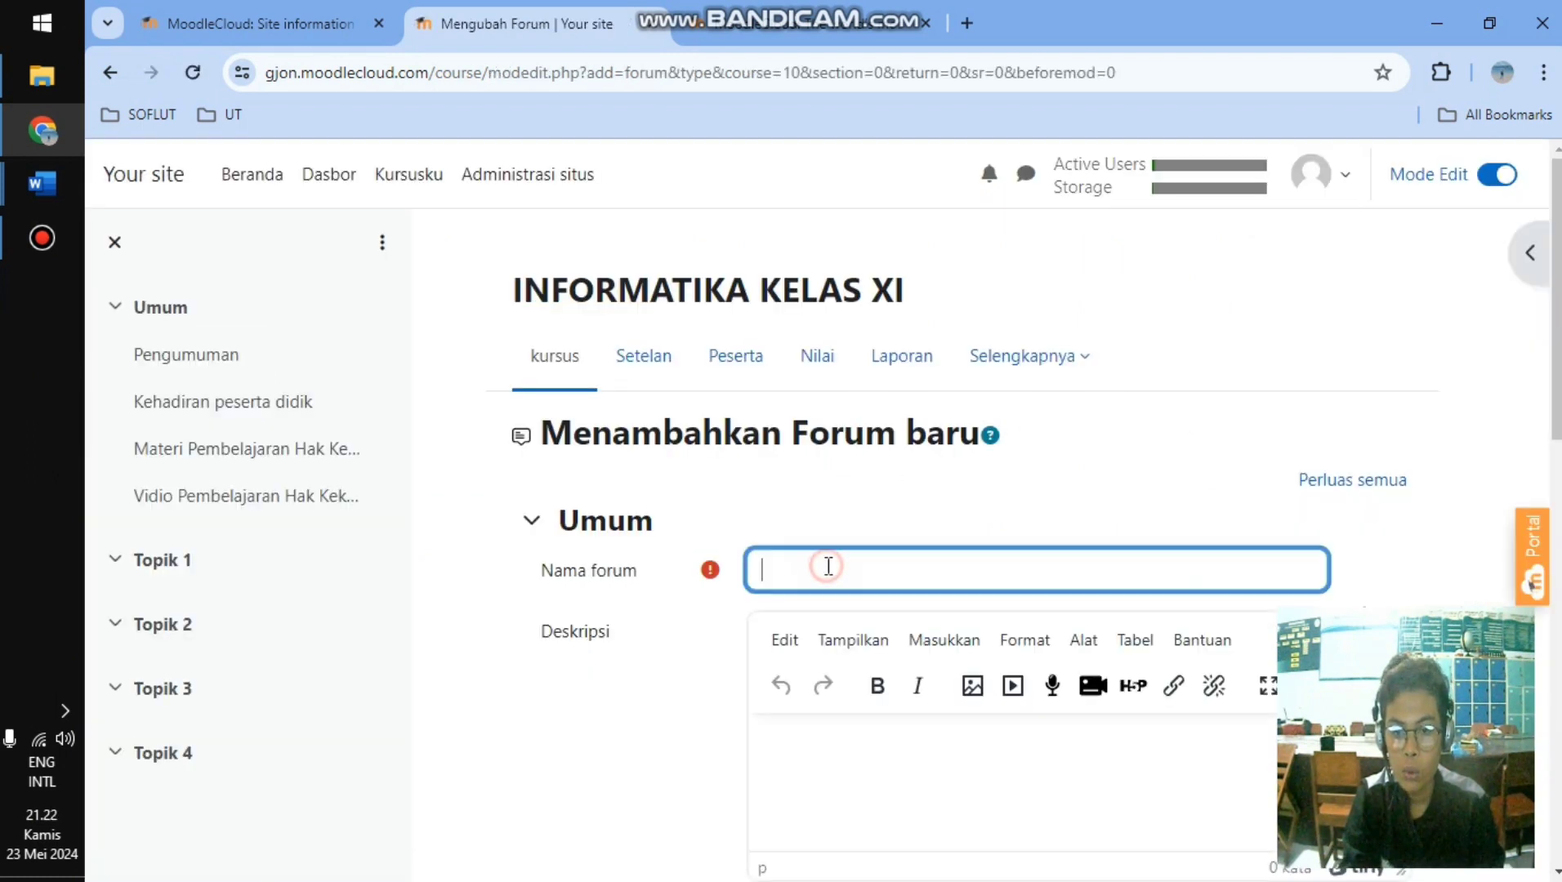
text(Di)
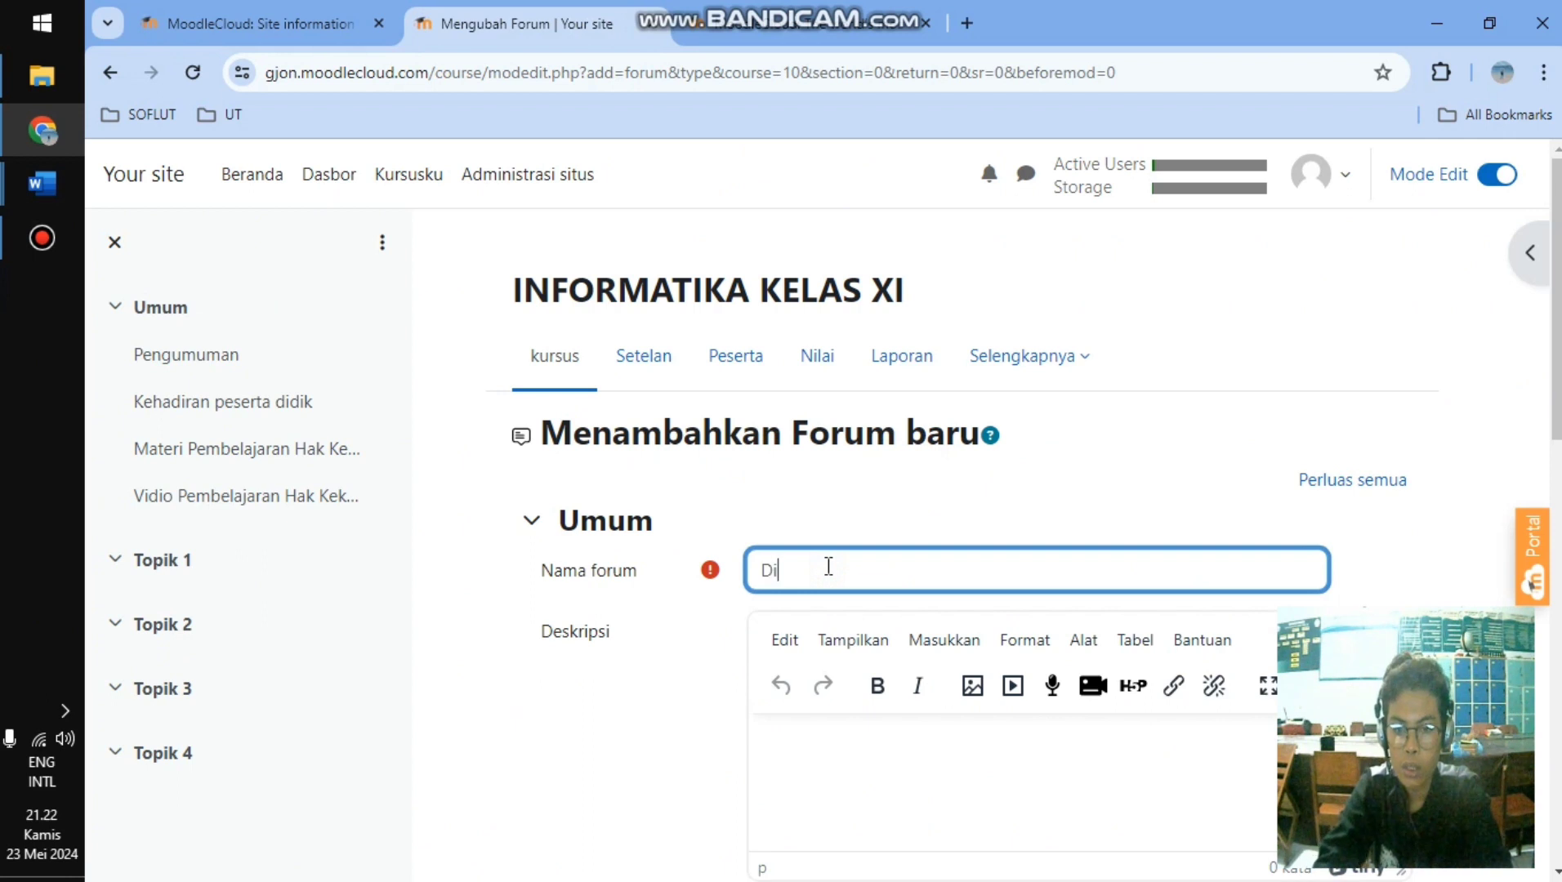
text(skusi)
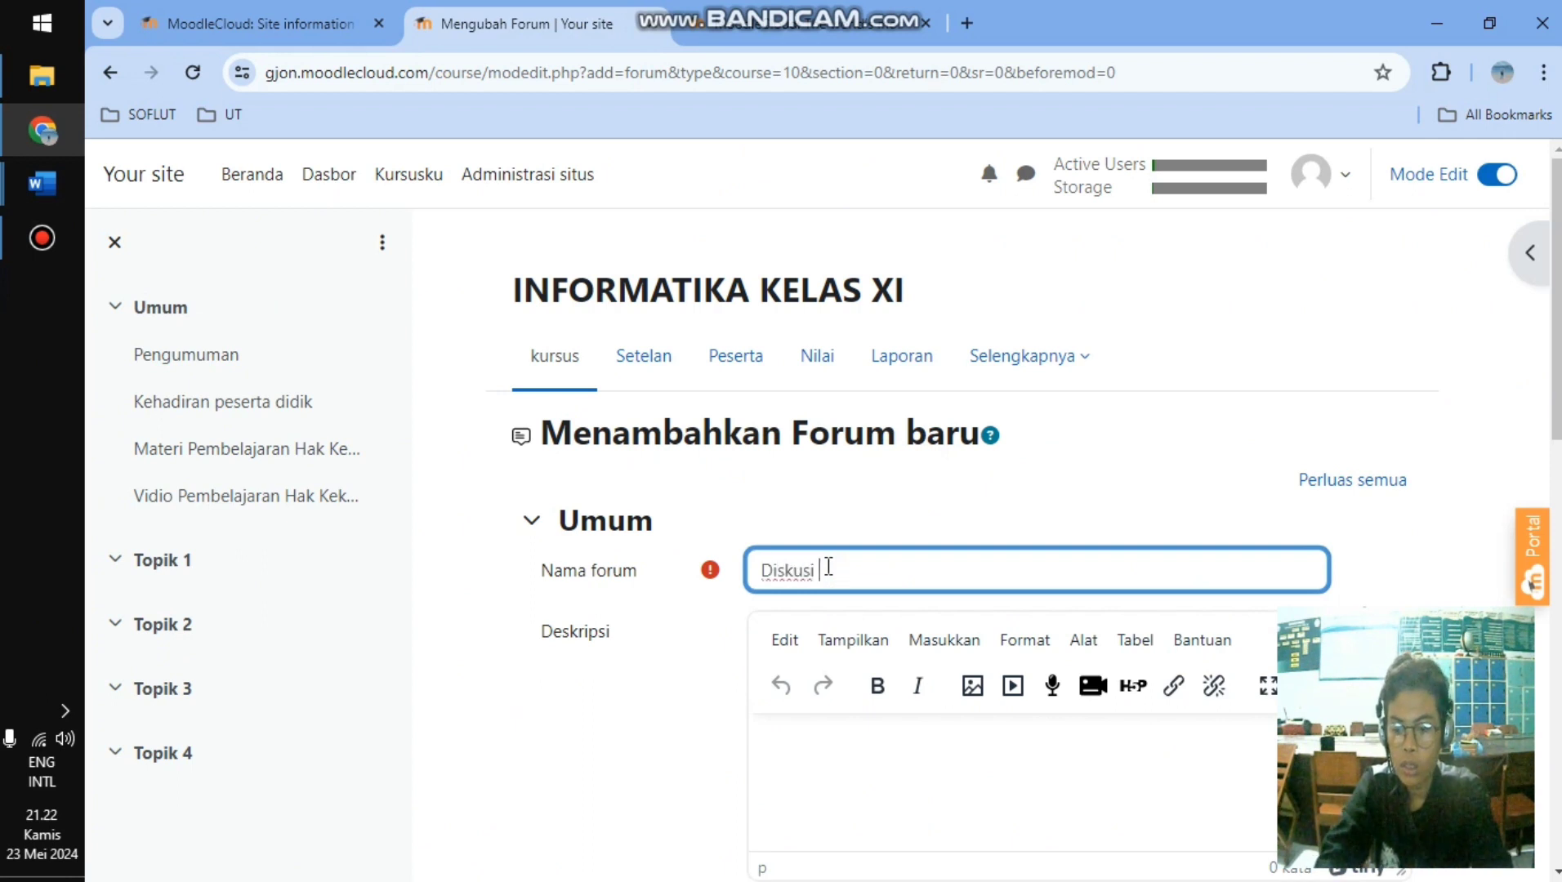
- Enter the forum description "Menurut anda, apakah peran kita sebagai masyarakat dalam melindungi kekayaan intelektual yang berupa hak cipta dan hak paten! Jelaskan!"
click(859, 730)
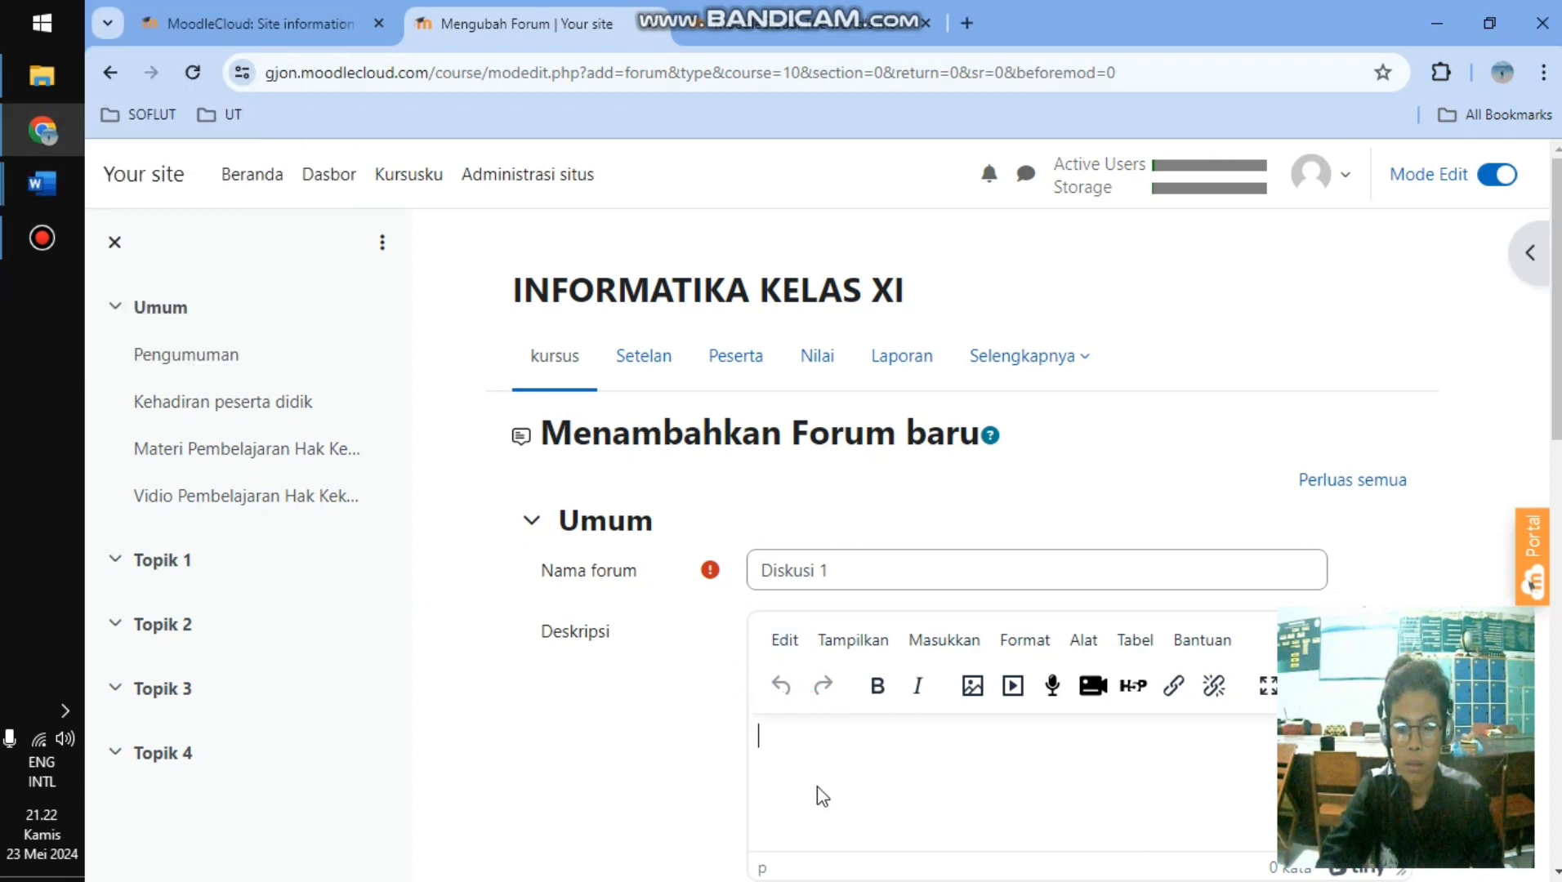
text(Menurut anda, apakah peran kita sebagai masyarakat dalam melindungi kekayaan intelektual yang berupa hak cipta dan hak paten! Jelaskan!)
scroll(970, 722, down, 5)
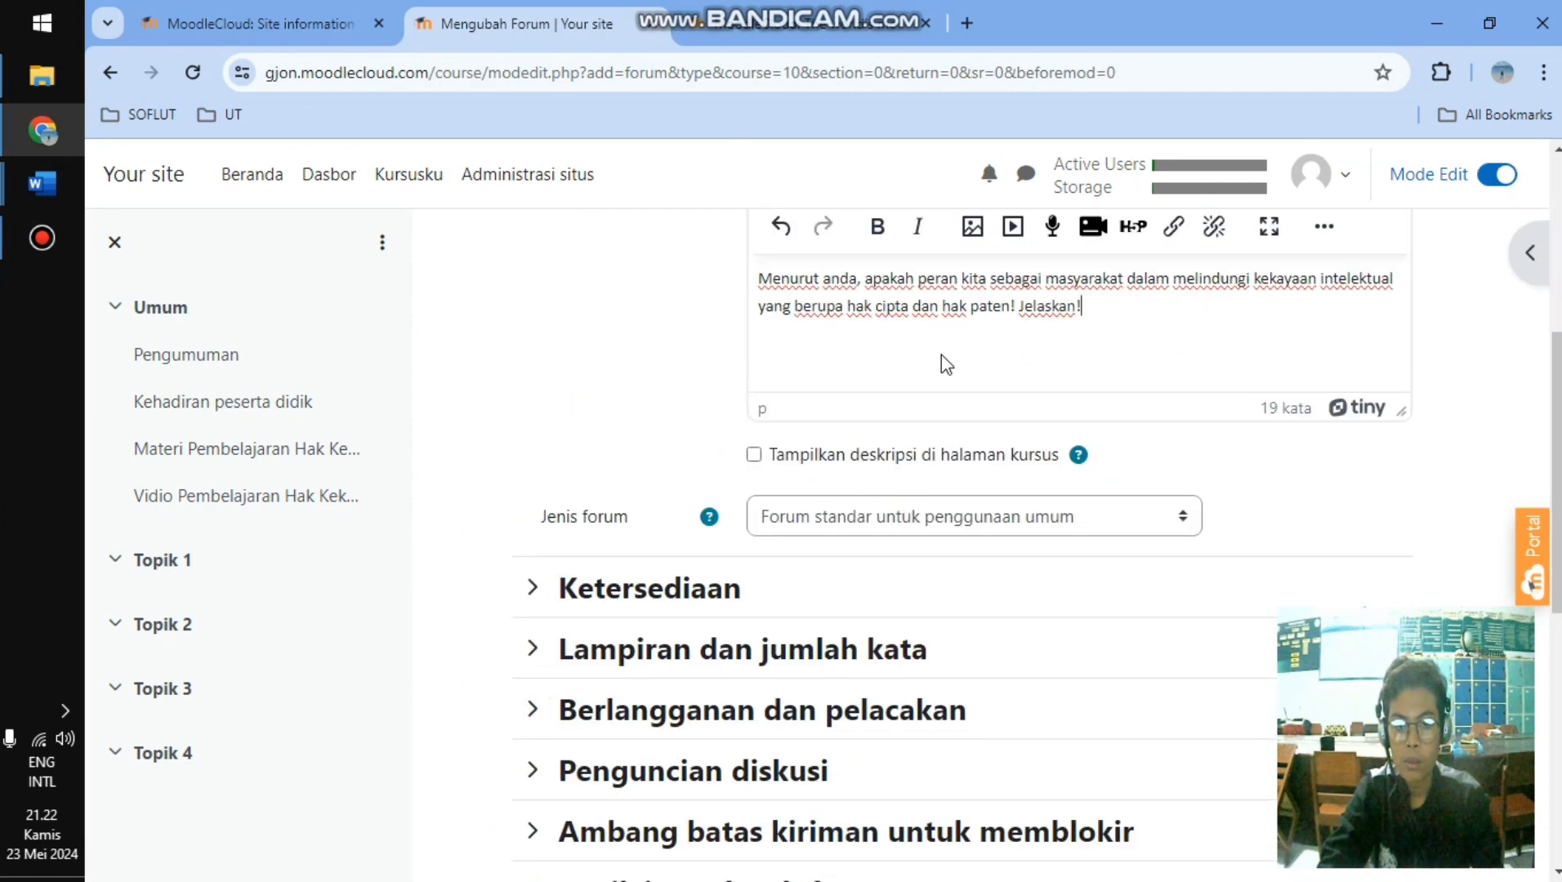
- Add a second paragraph to the forum description: "kerjakan secara mandiri tanpa mengcopy paste jawaban teman sejawat anda."
key(Return)
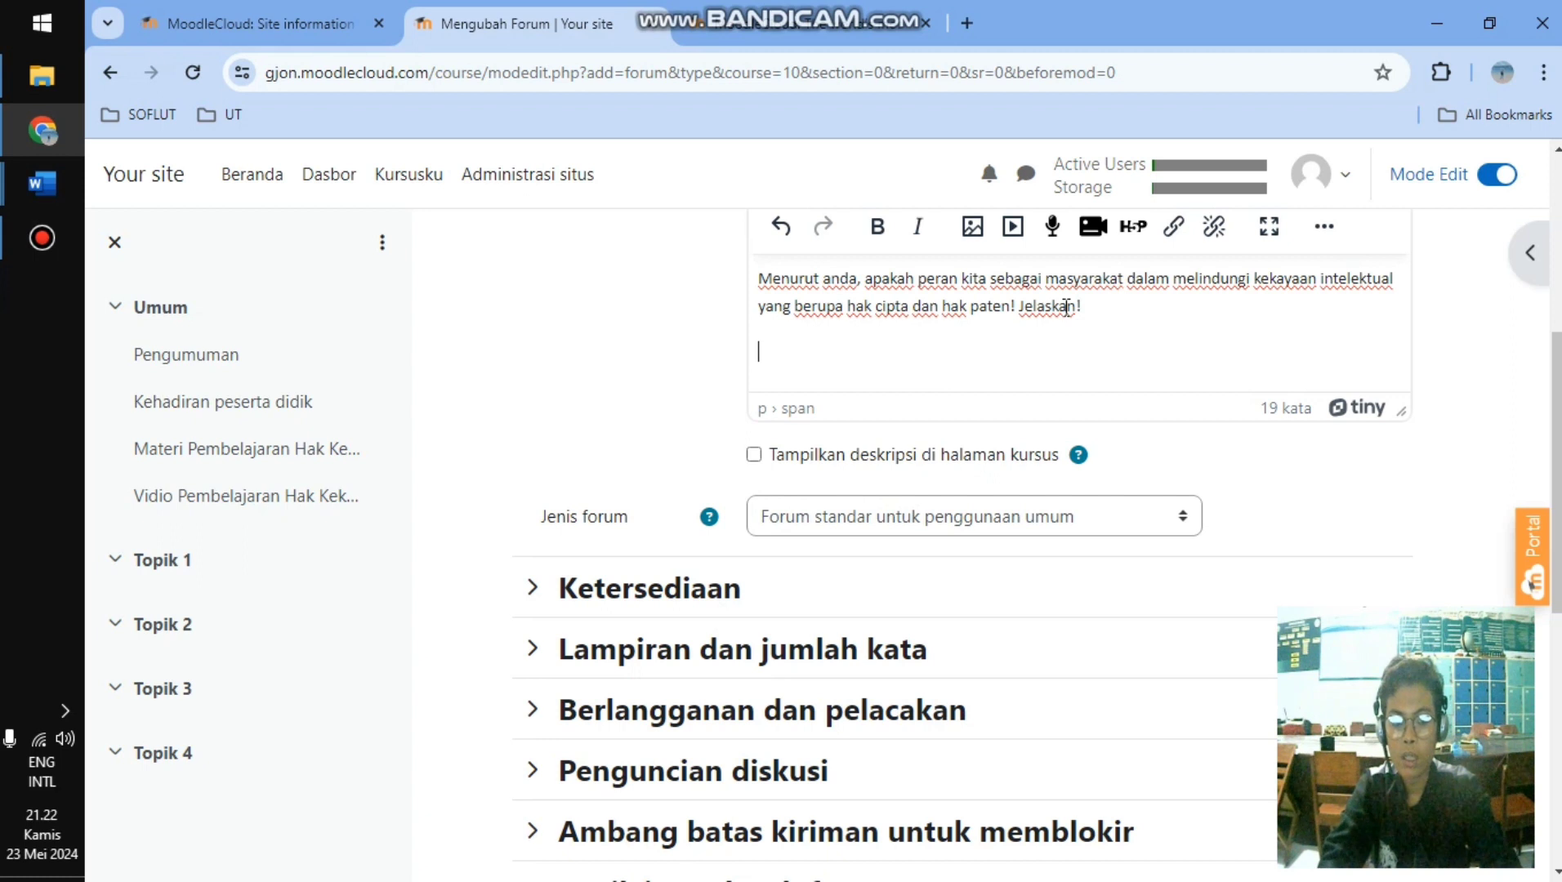
text(kerjakan secara mandiri tanpa )
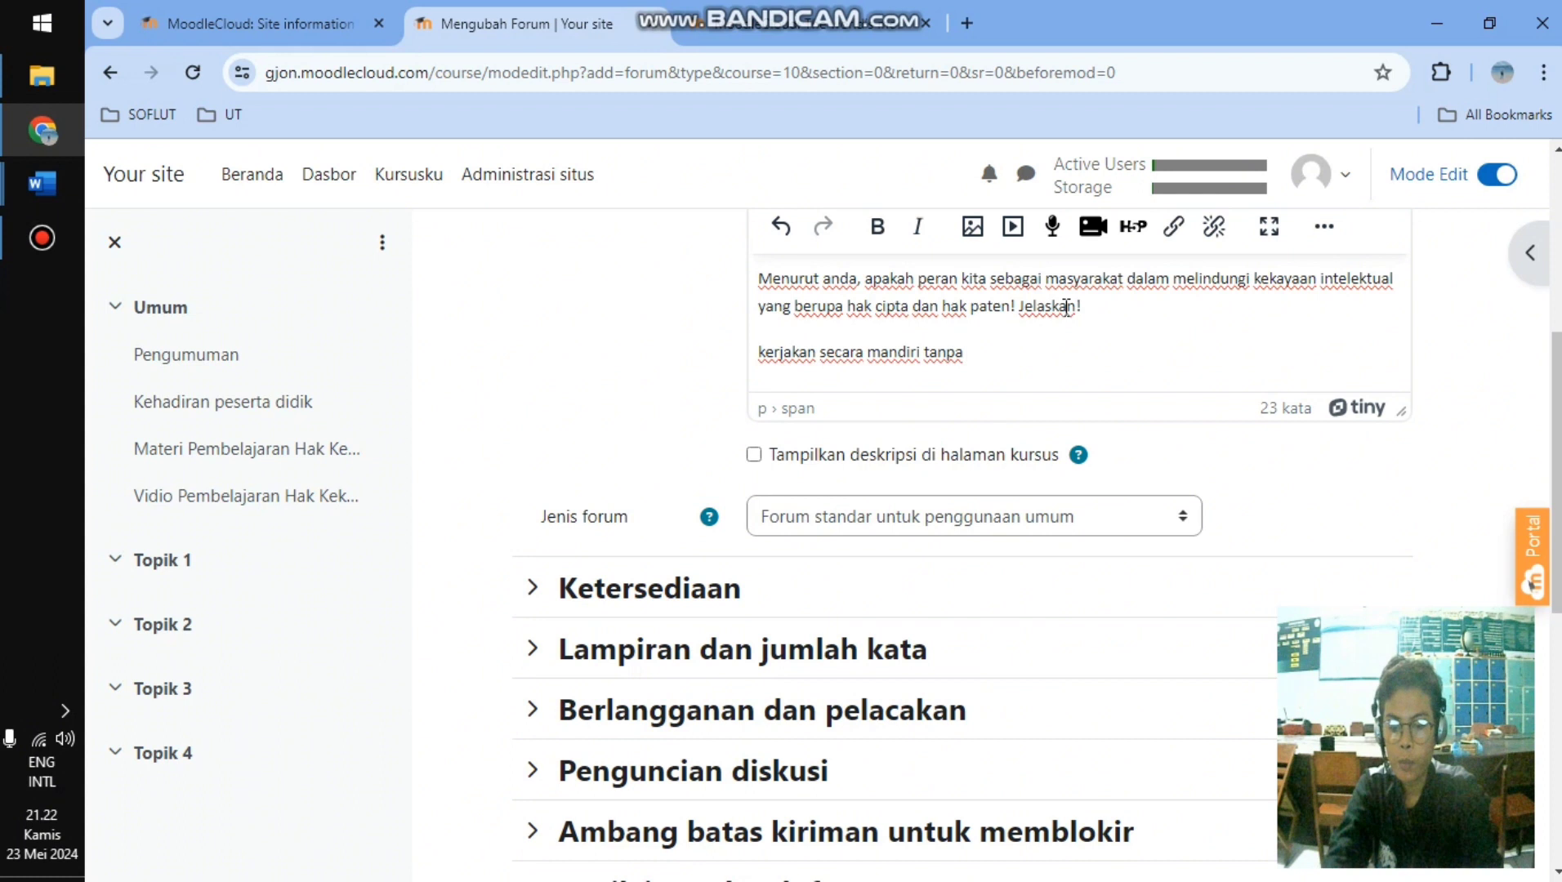
text(mengcopy paste jawaban t)
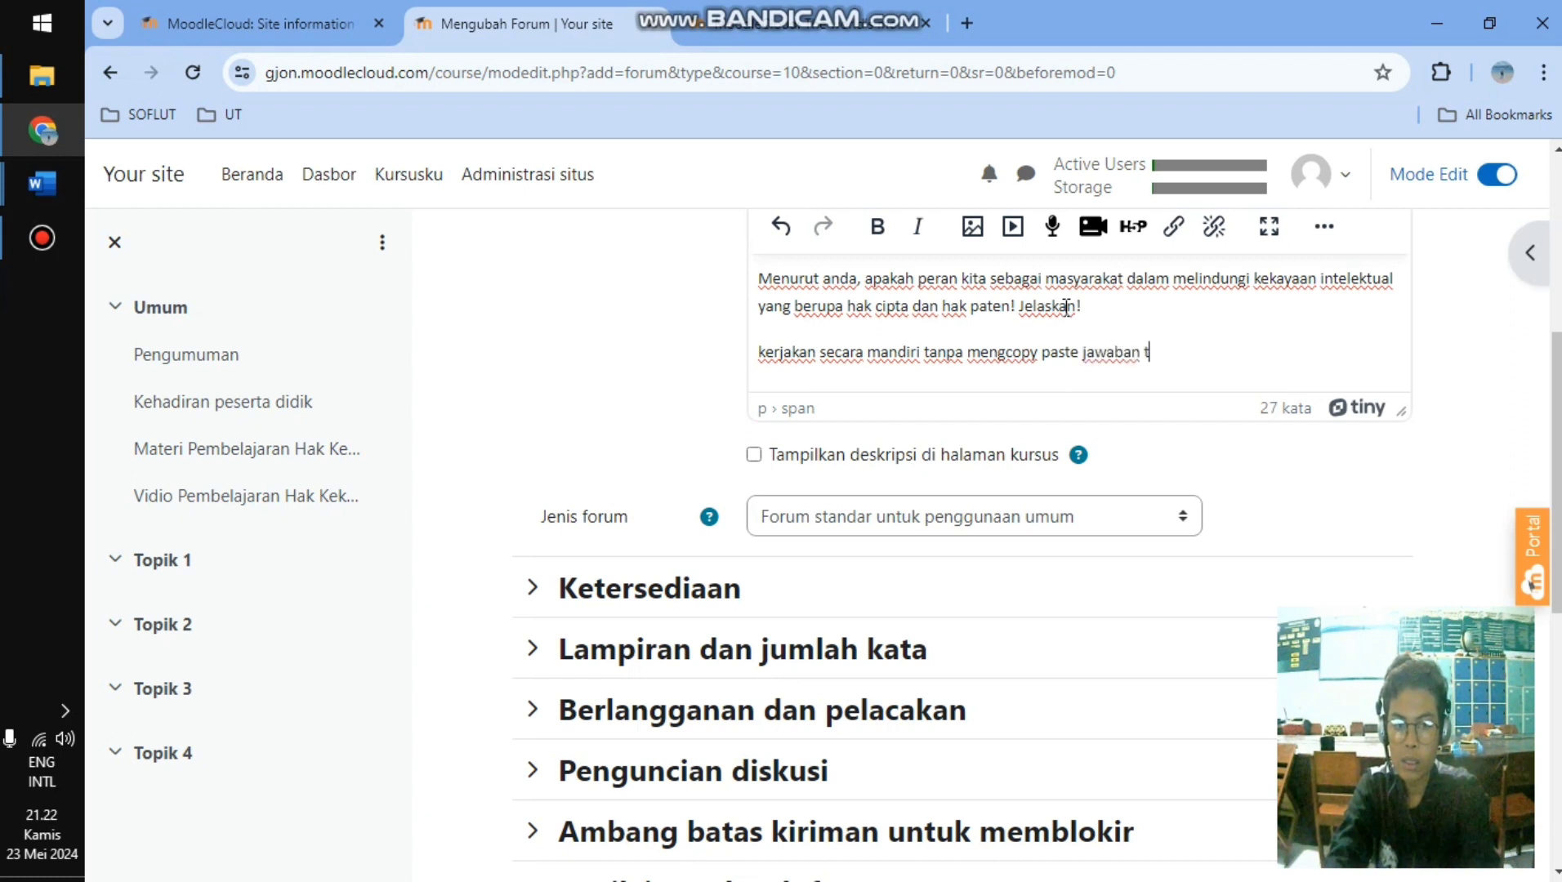
text(eman )
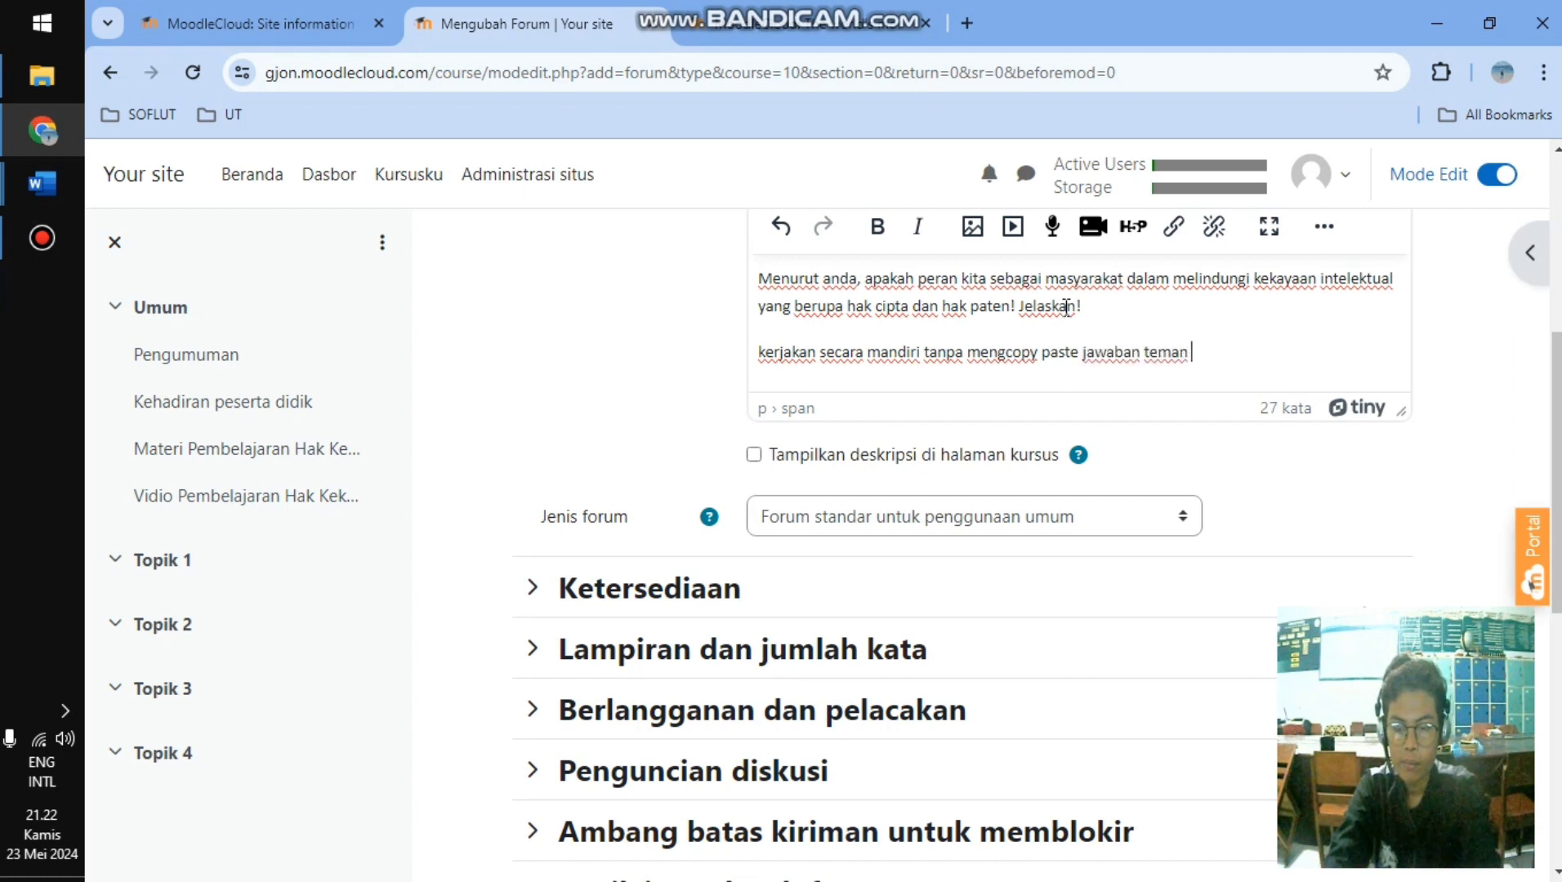
text(sejawat anda.)
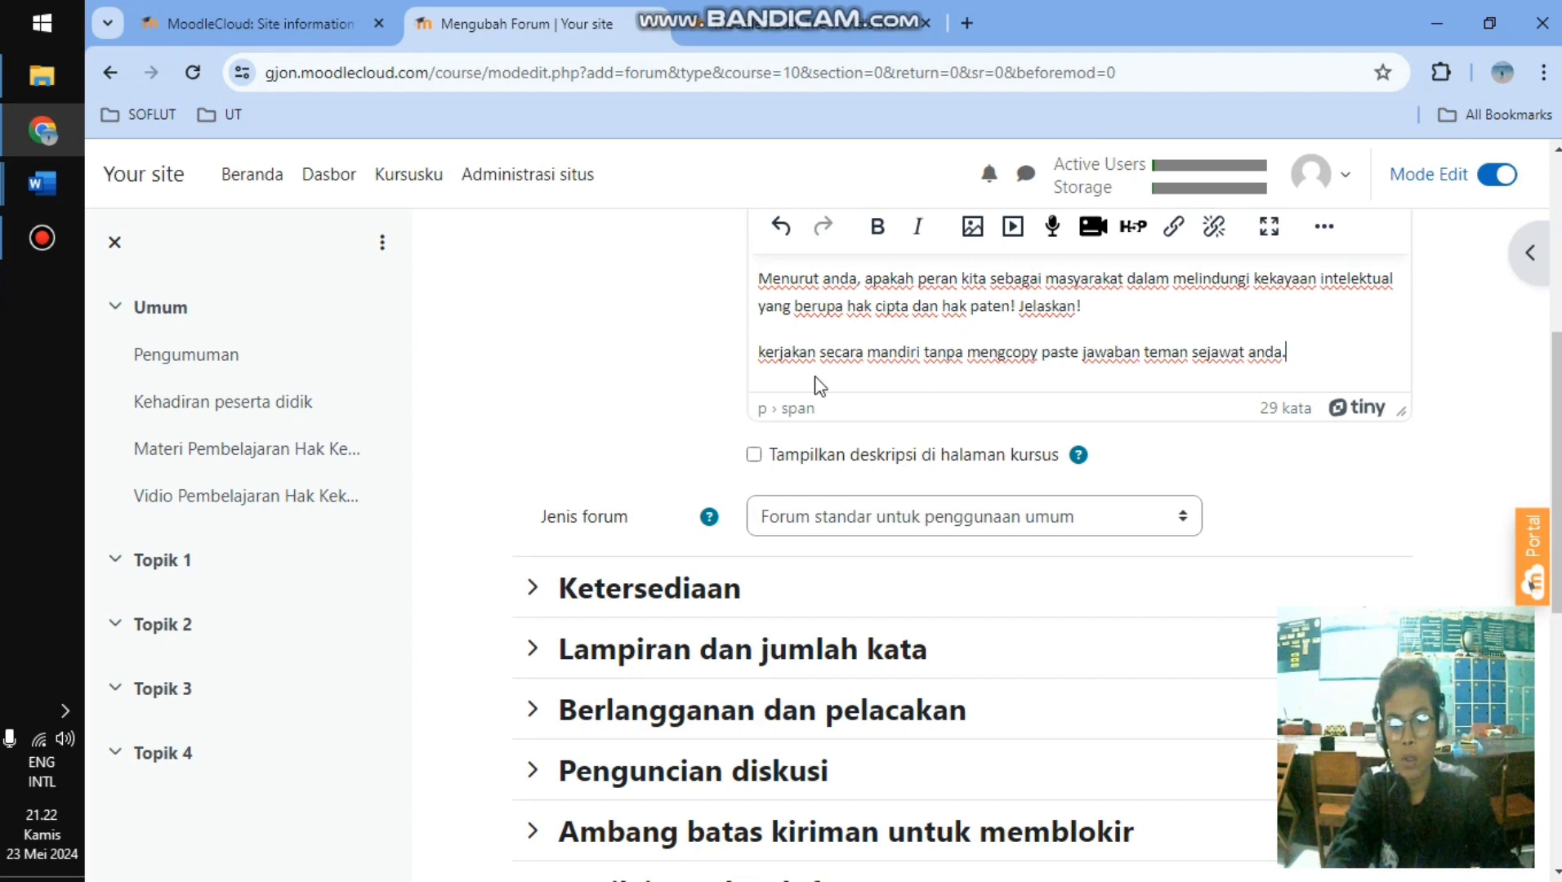
- Set the forum type to "Sebuah diskusi sederhana" and enable its due date (Tanggal jatuh tempo)
click(1190, 514)
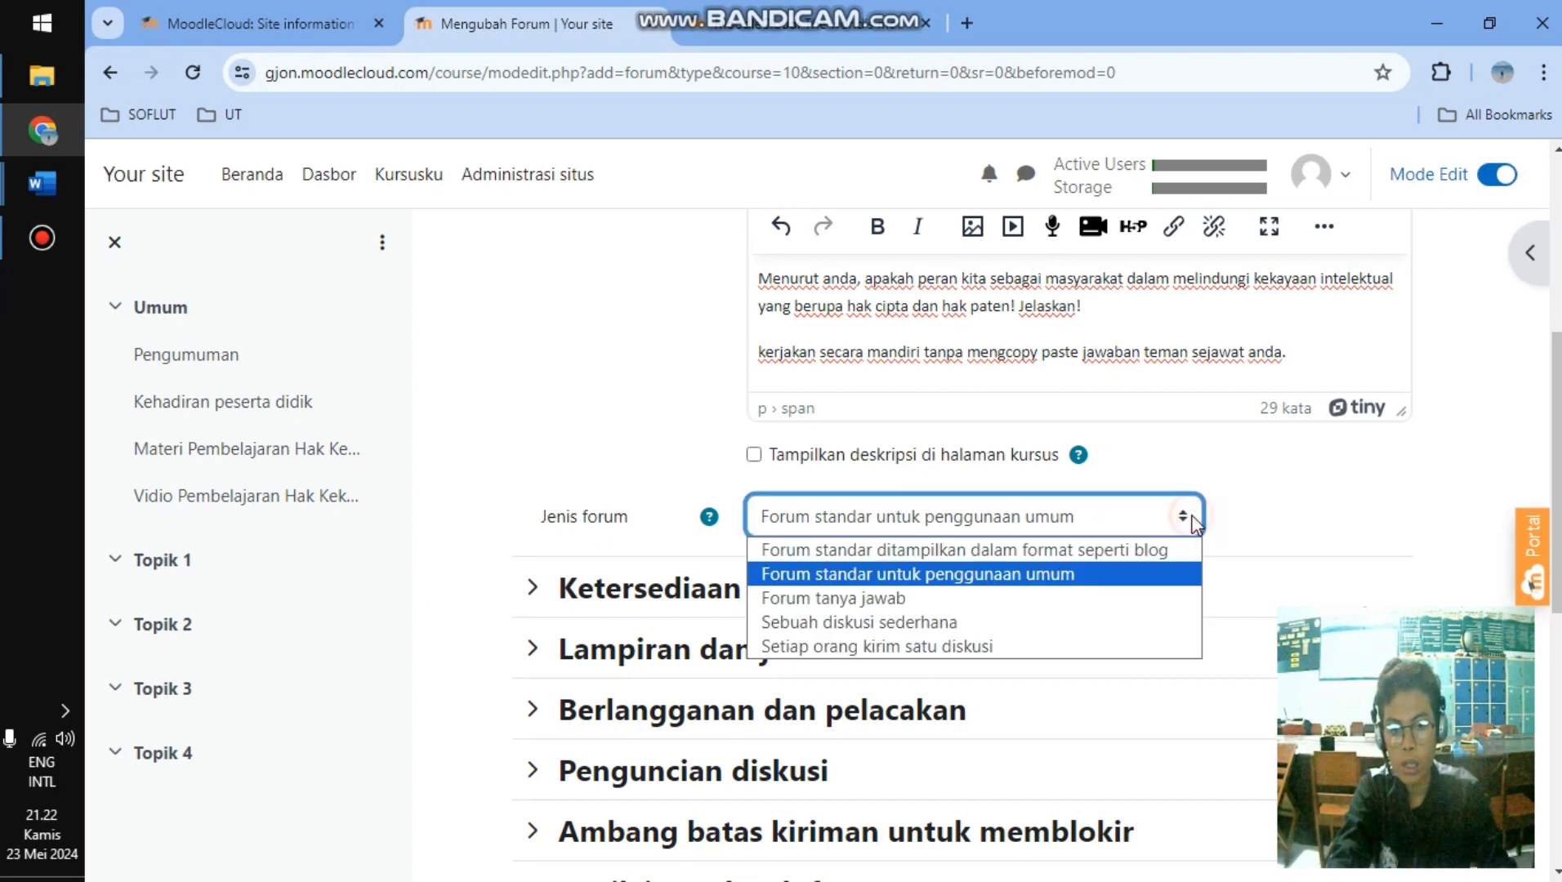
click(862, 621)
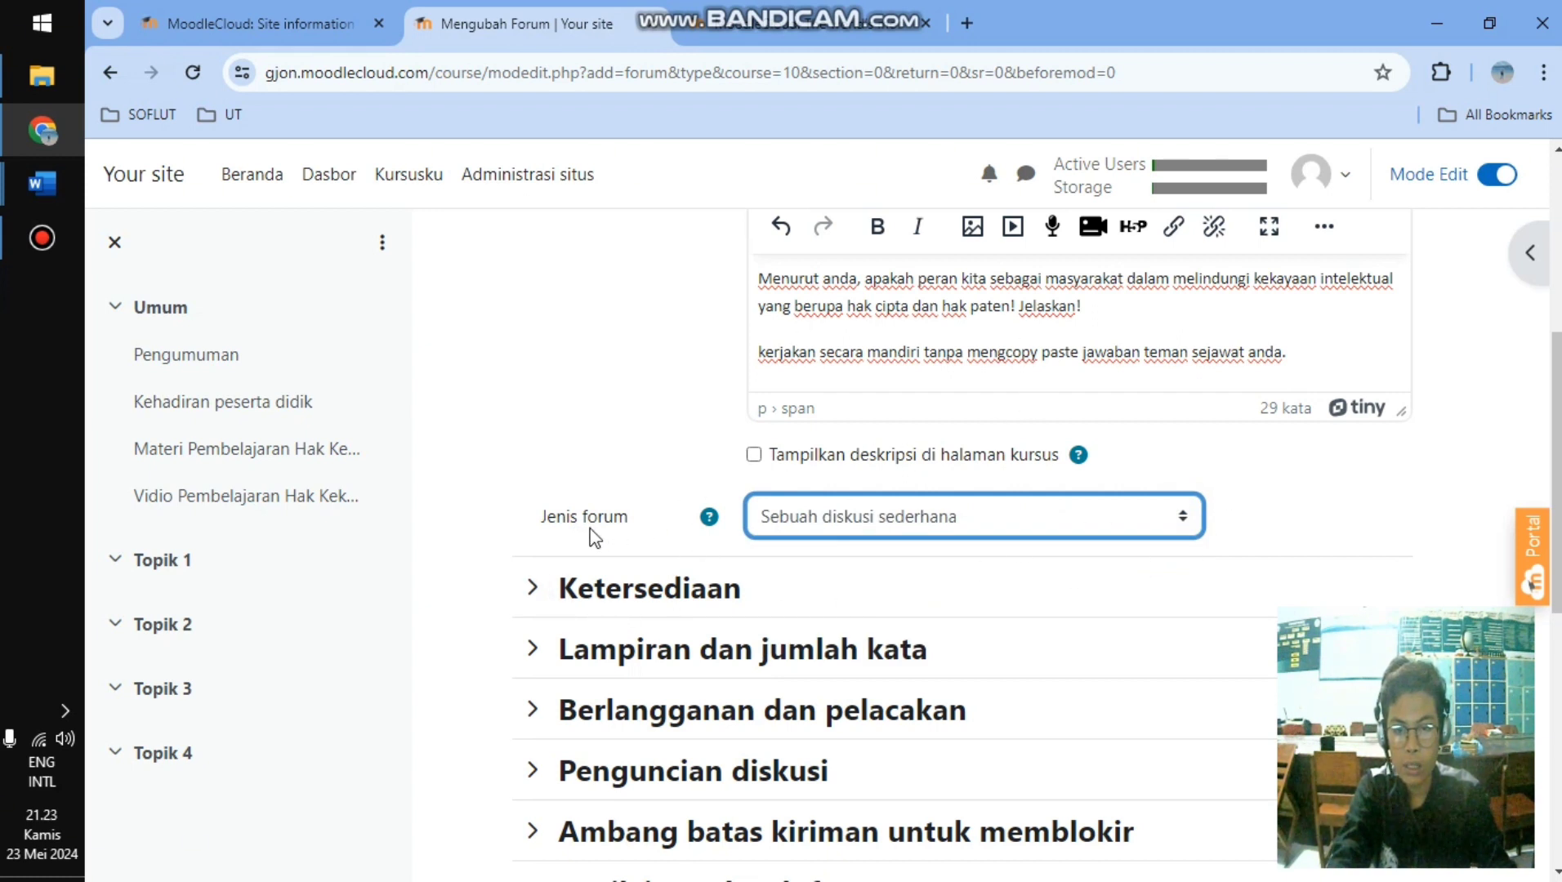
click(533, 588)
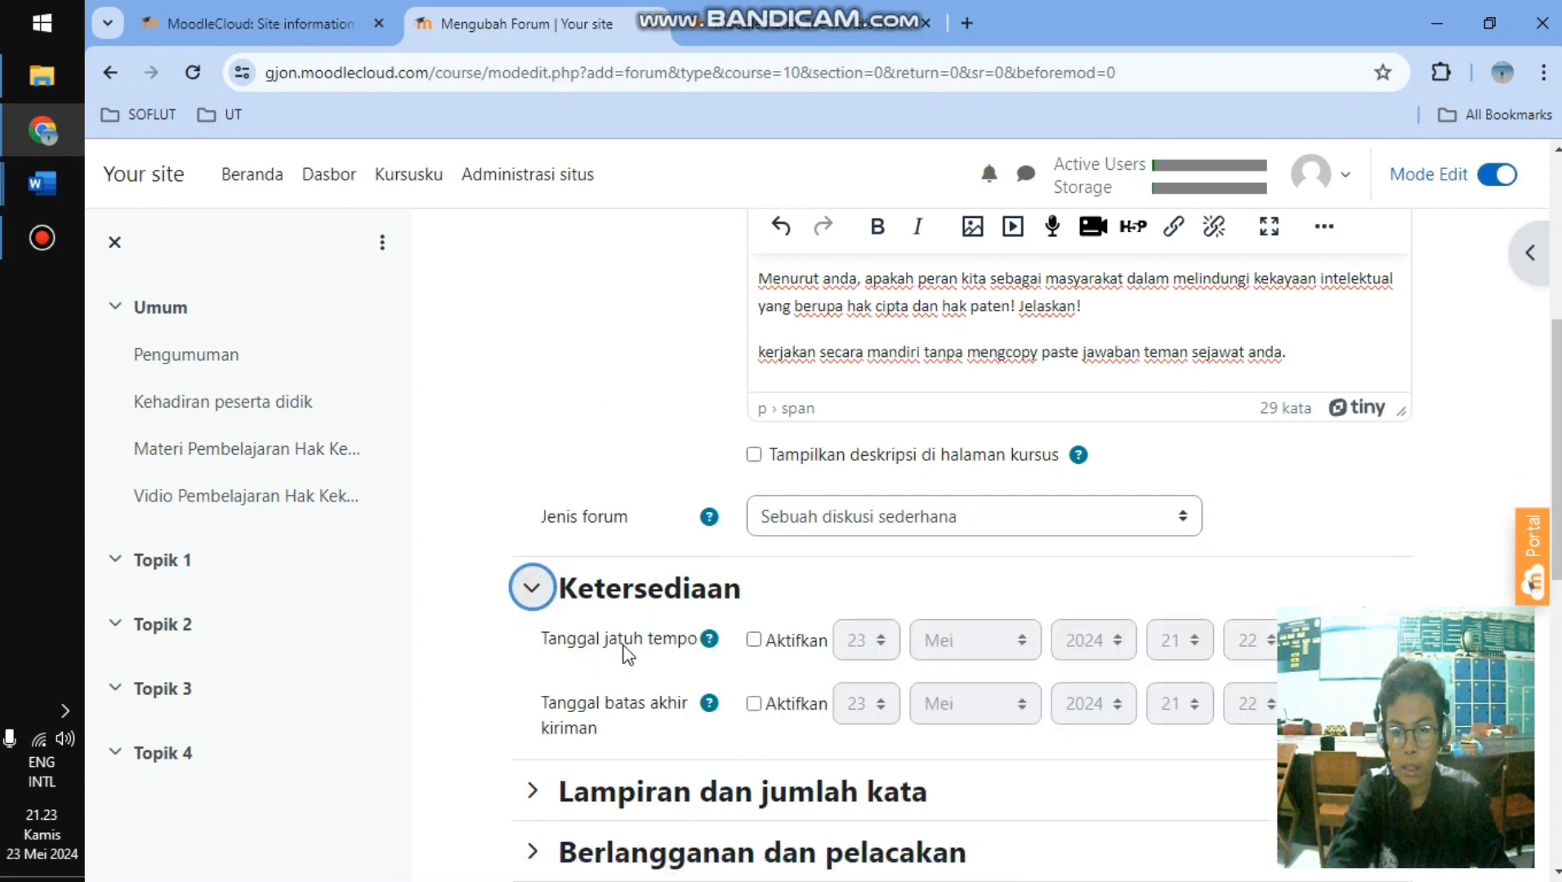
click(755, 641)
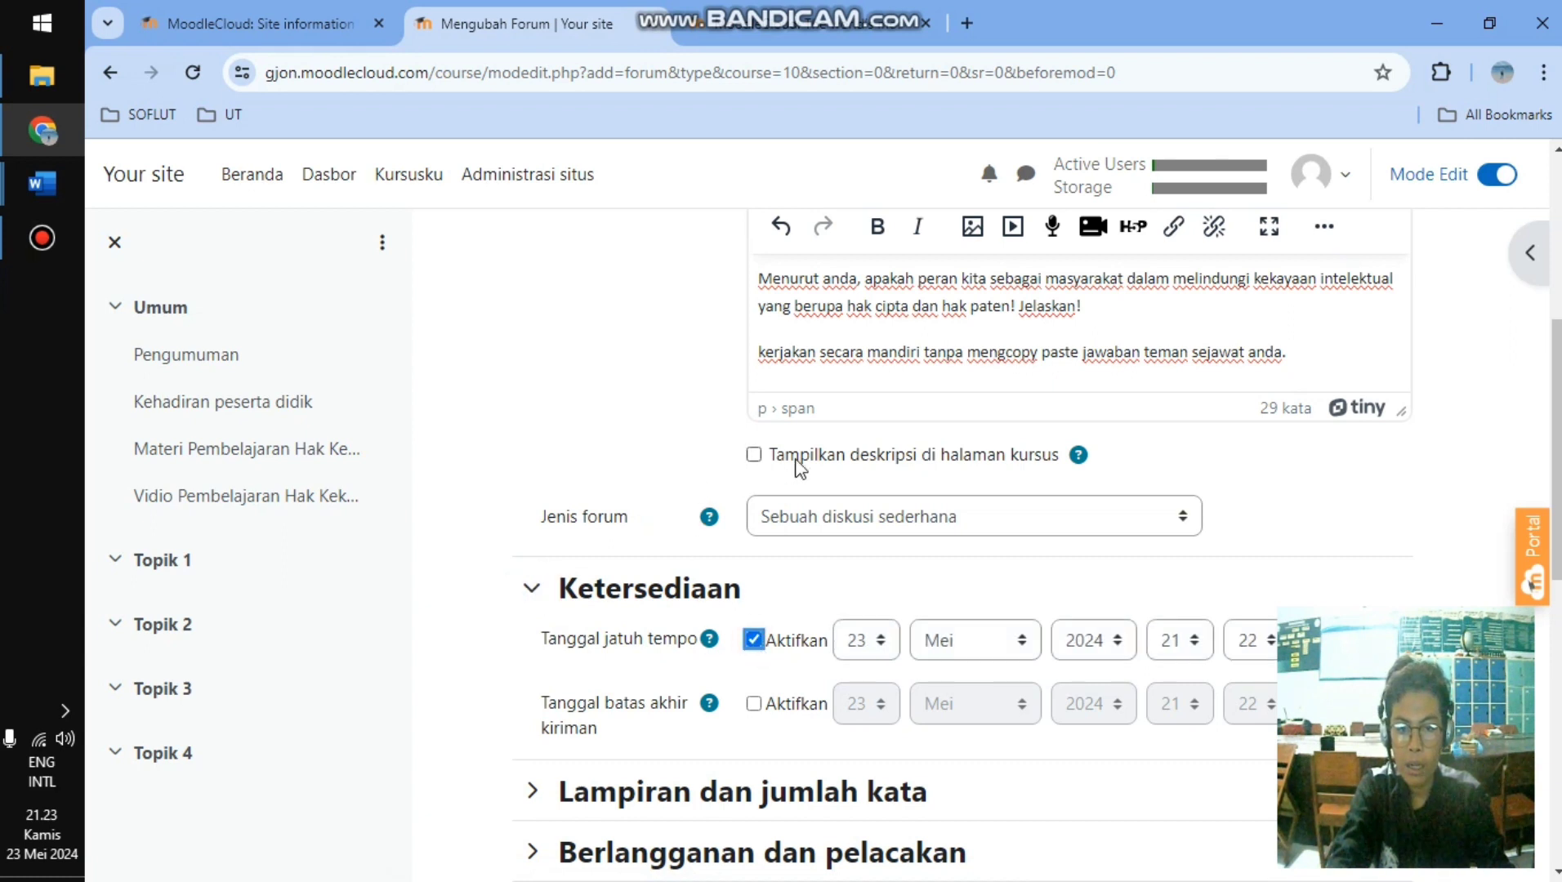
- Set the forum's due date (Tanggal jatuh tempo) to day 24 and its time to 07:00
scroll(904, 391, up, 5)
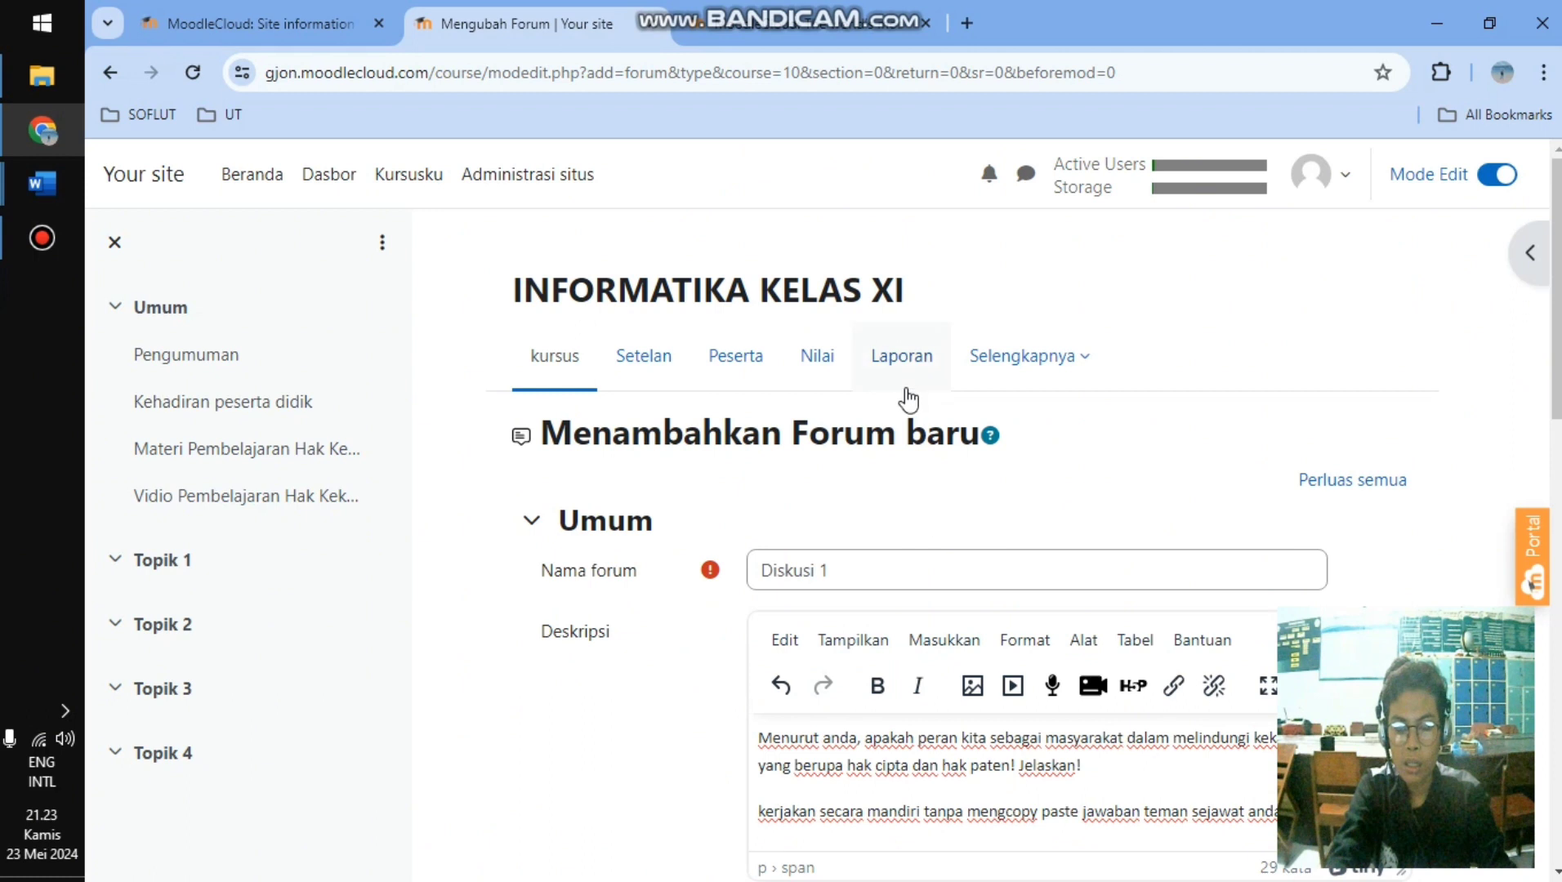
scroll(888, 388, down, 5)
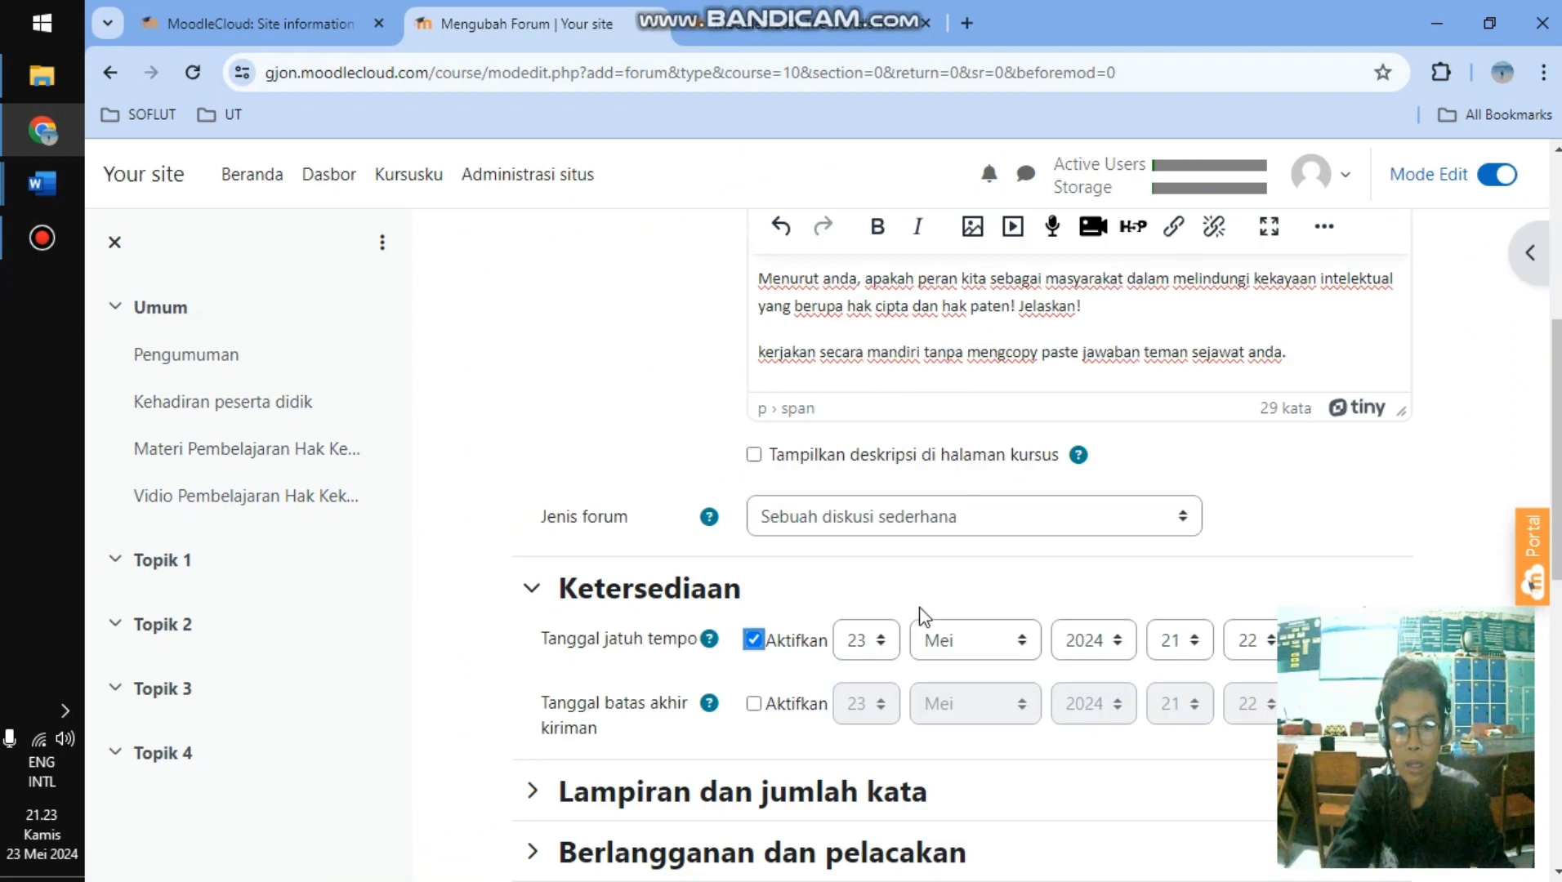
click(881, 642)
scroll(875, 533, down, 2)
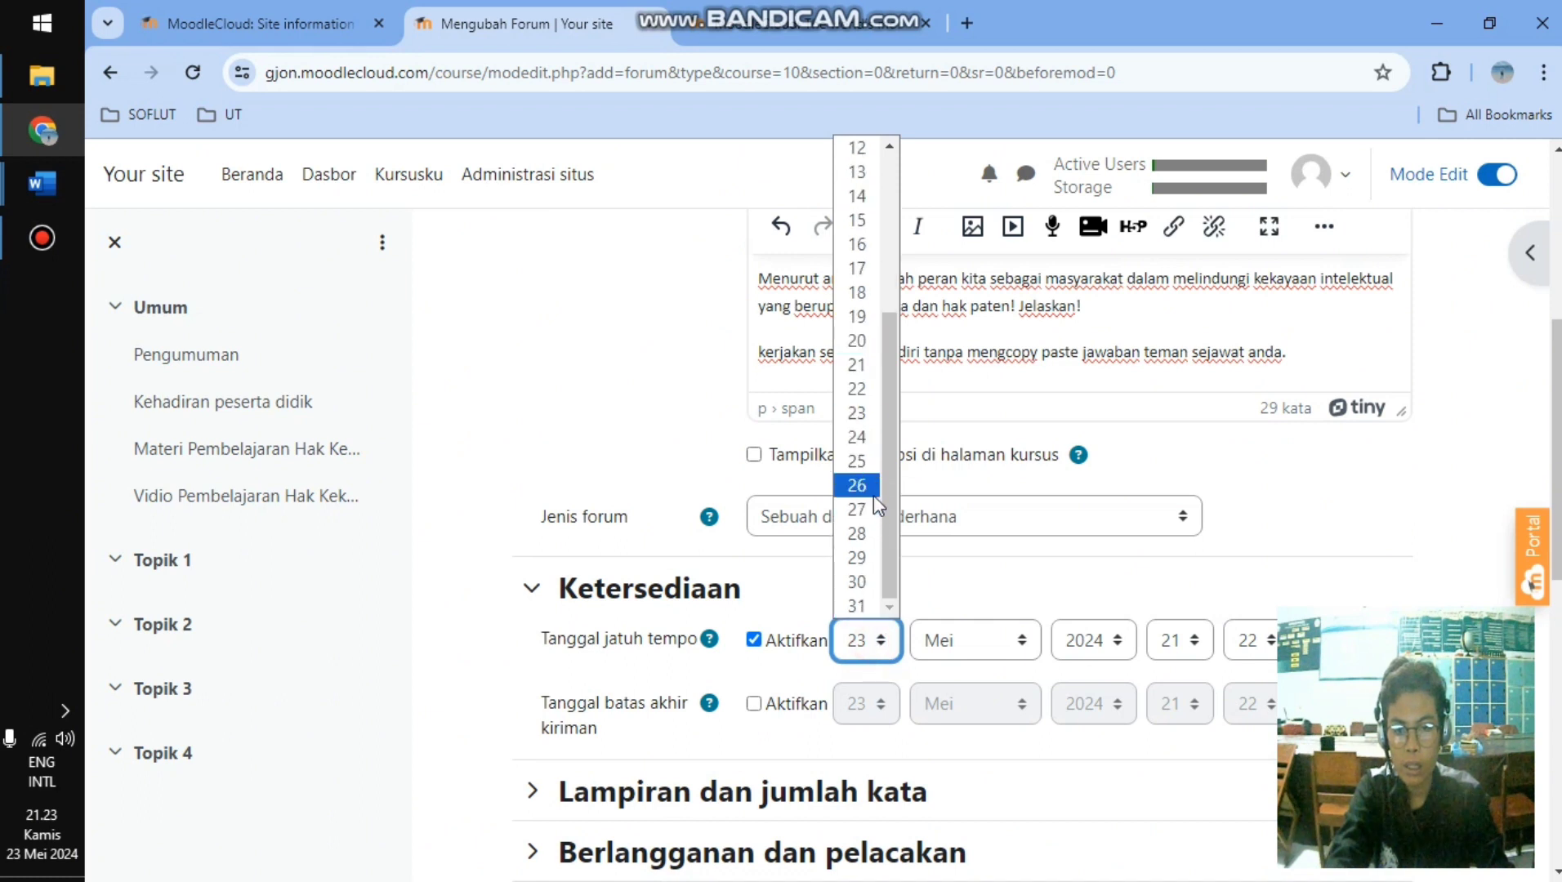
click(871, 440)
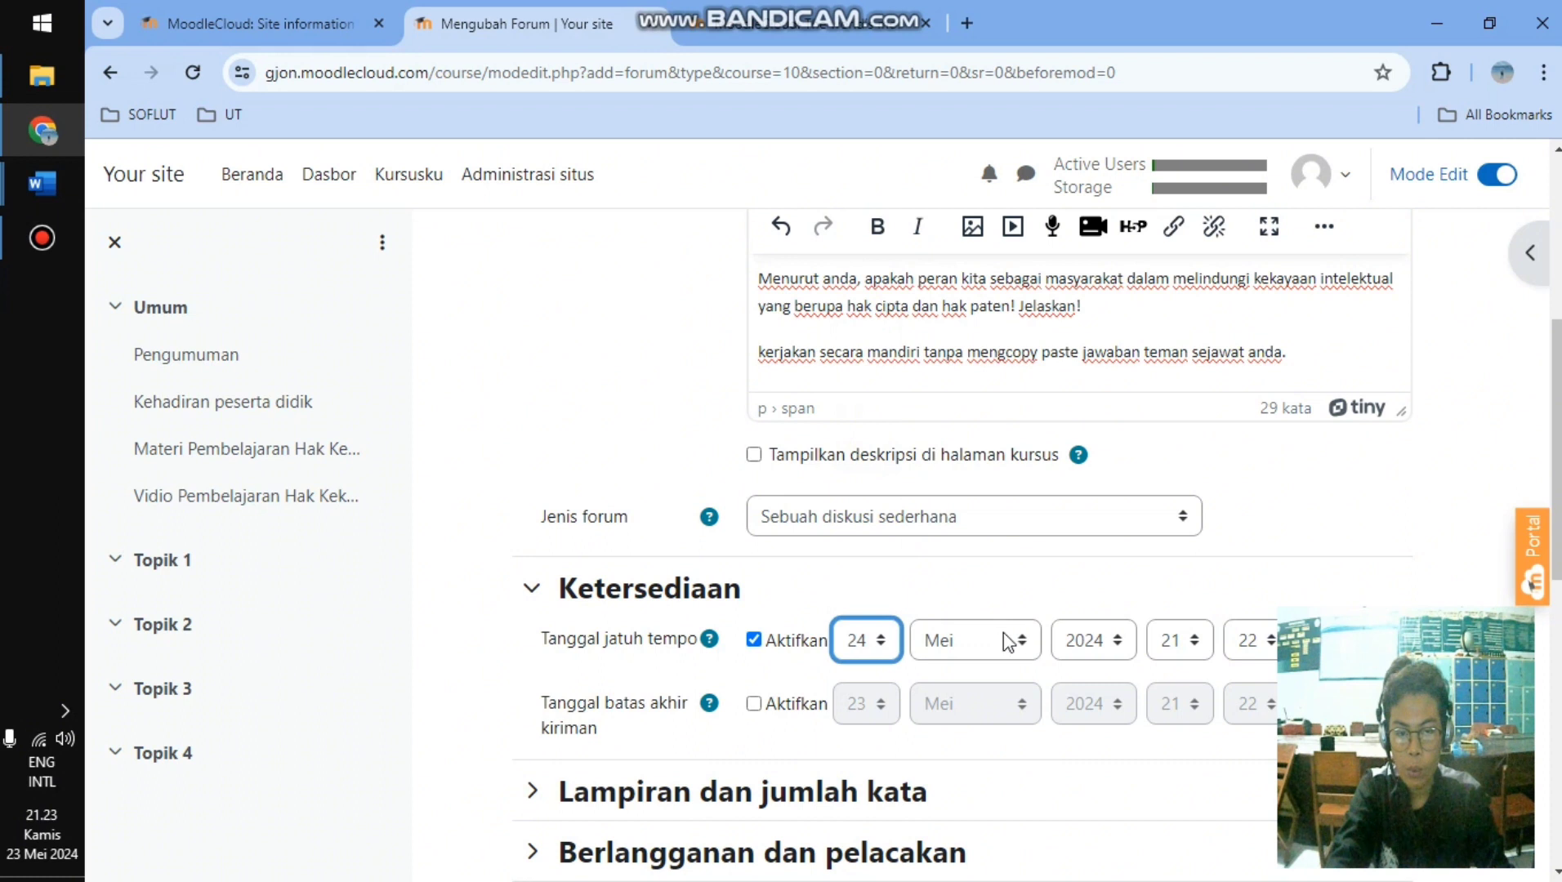
click(1196, 642)
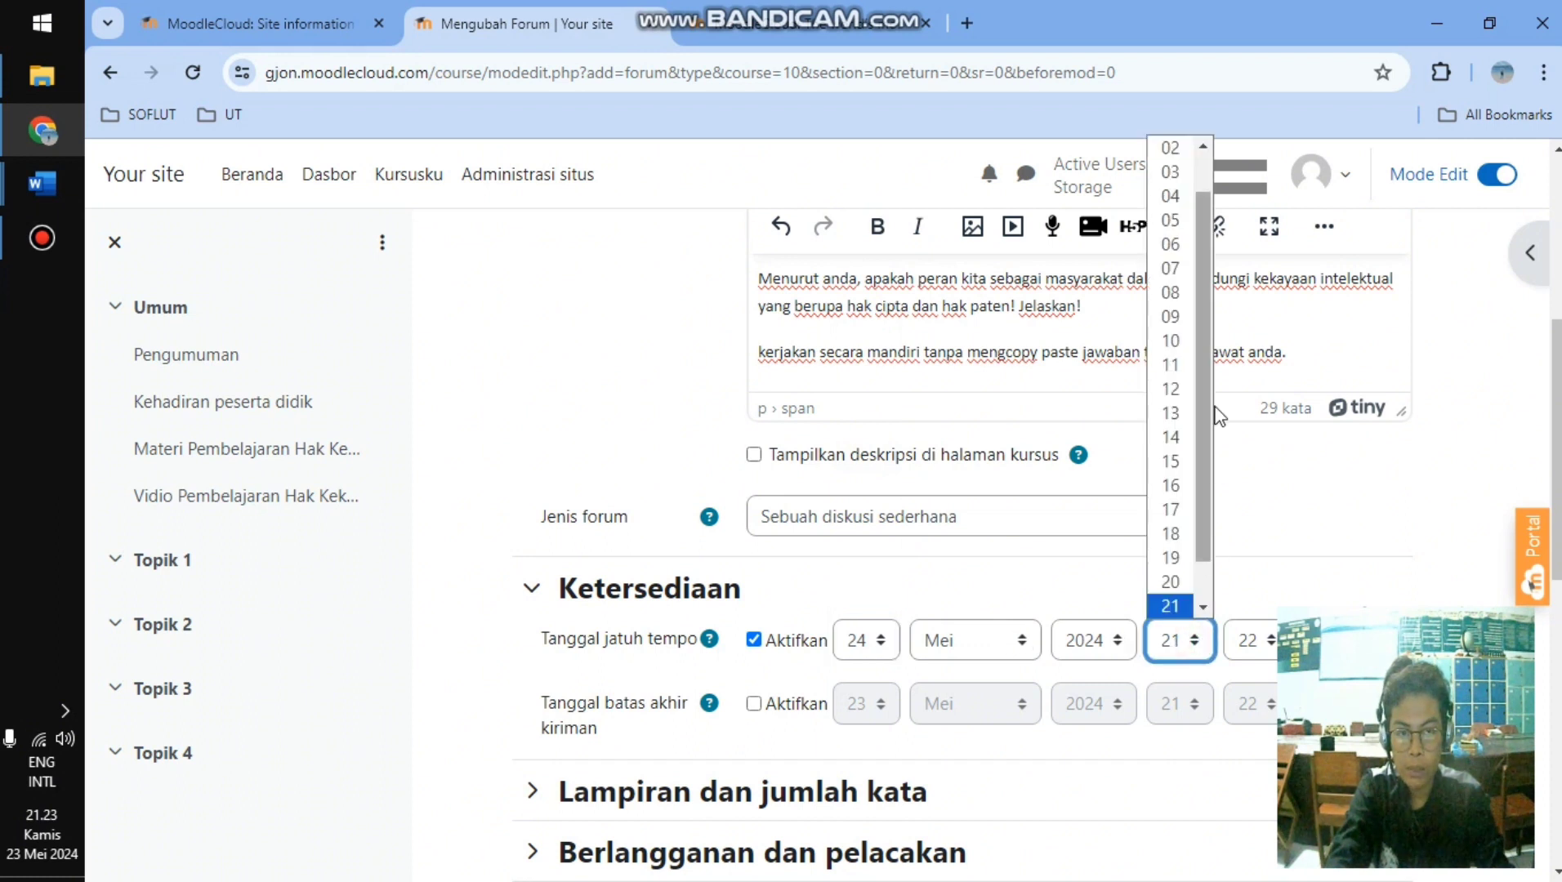
click(1169, 273)
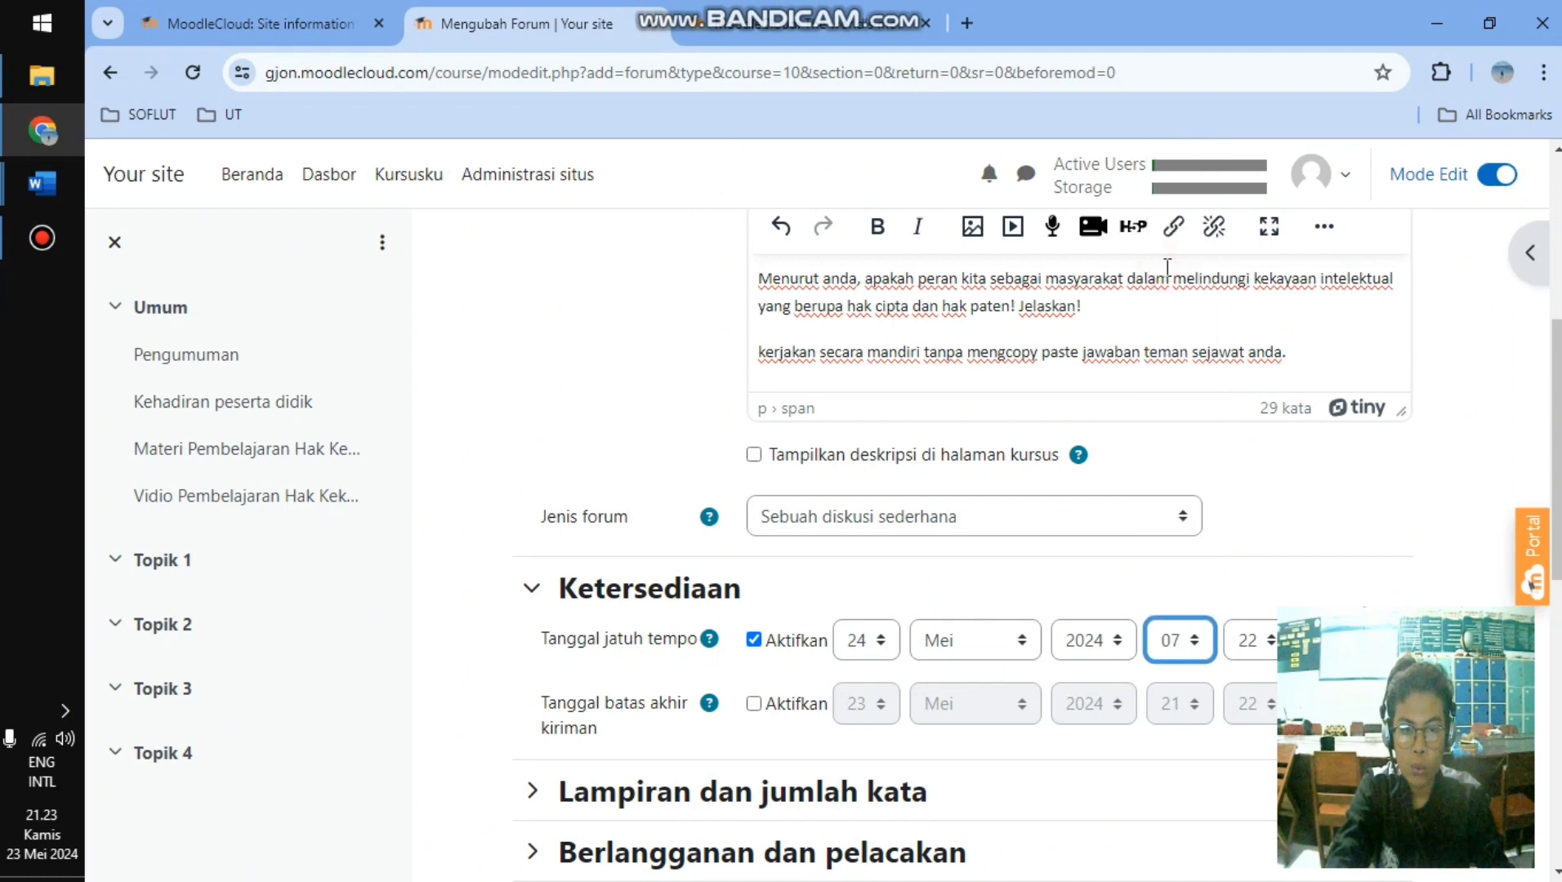
click(1250, 641)
scroll(1281, 201, up, 1)
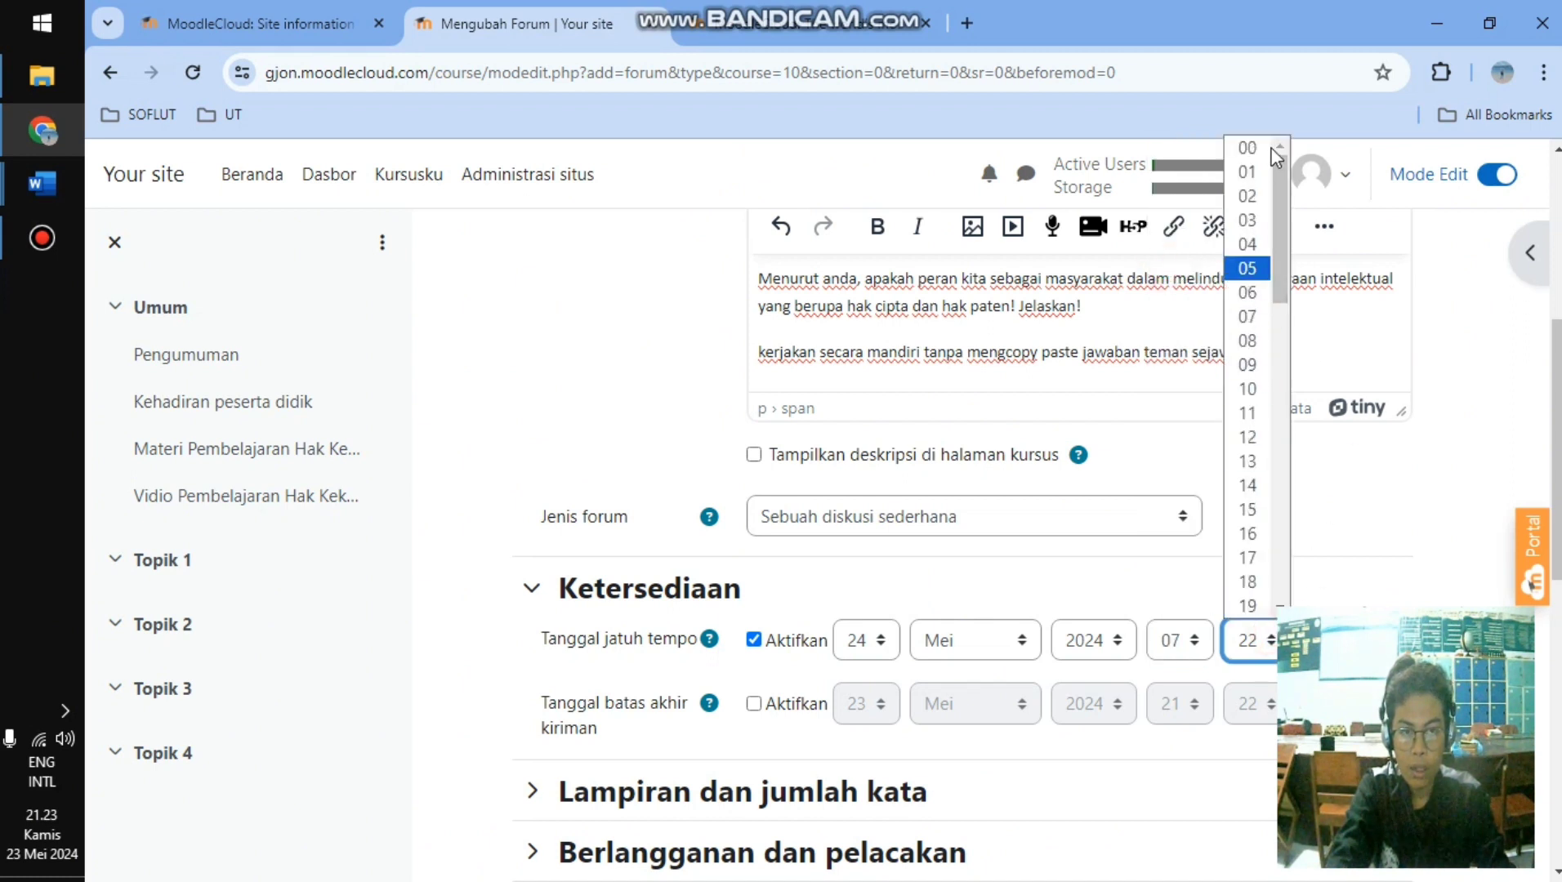
click(1250, 149)
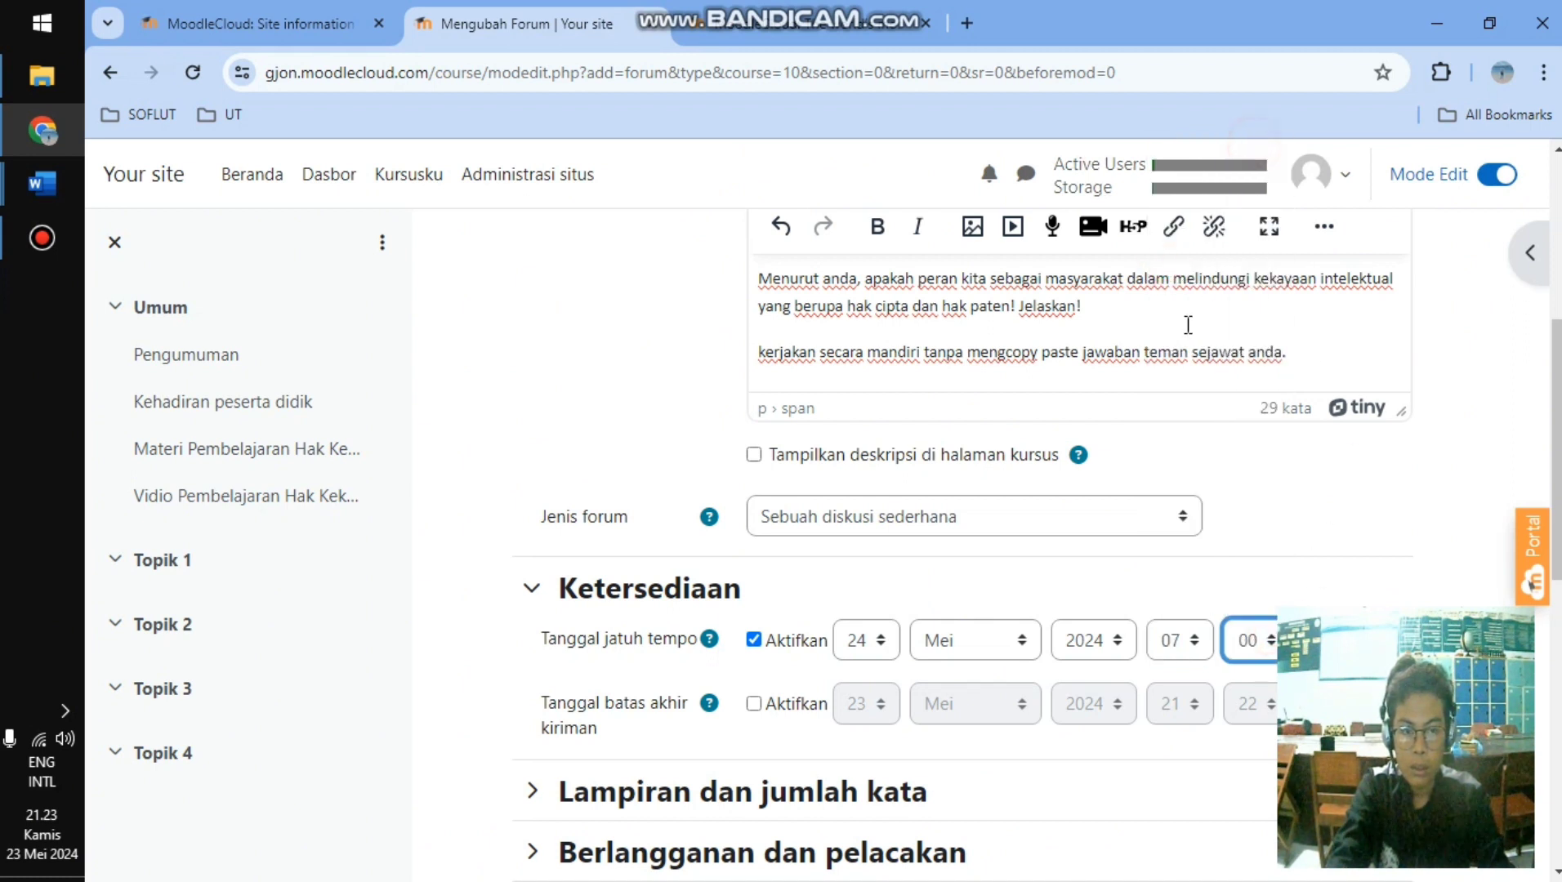
- Enable the forum's cut-off date (Tanggal batas akhir kiriman) and set it to day 18 at 23:59
click(754, 704)
click(882, 708)
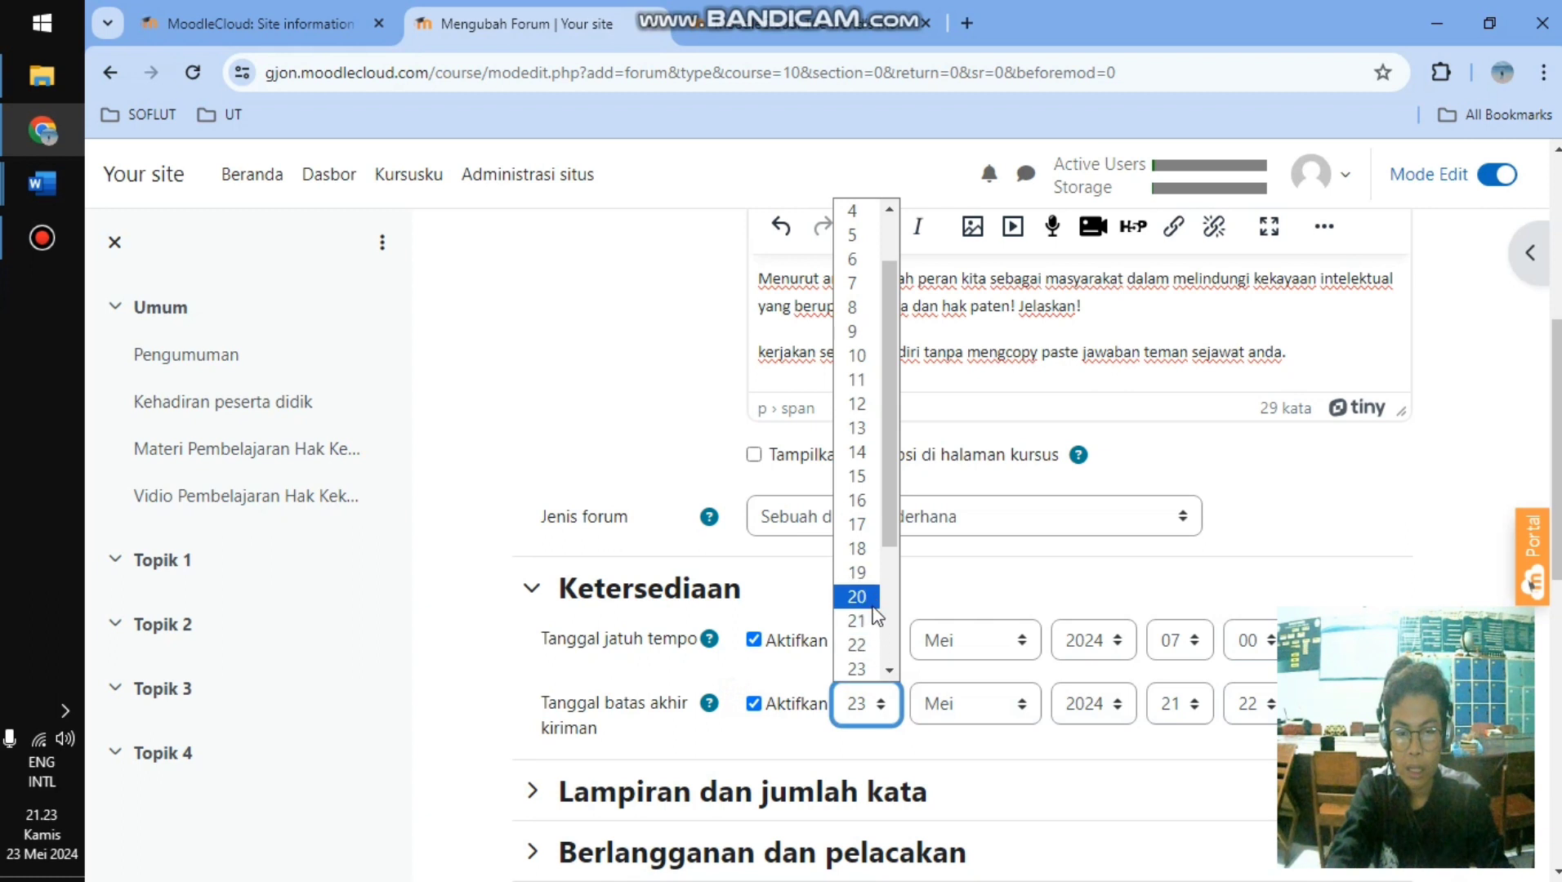
scroll(883, 434, down, 3)
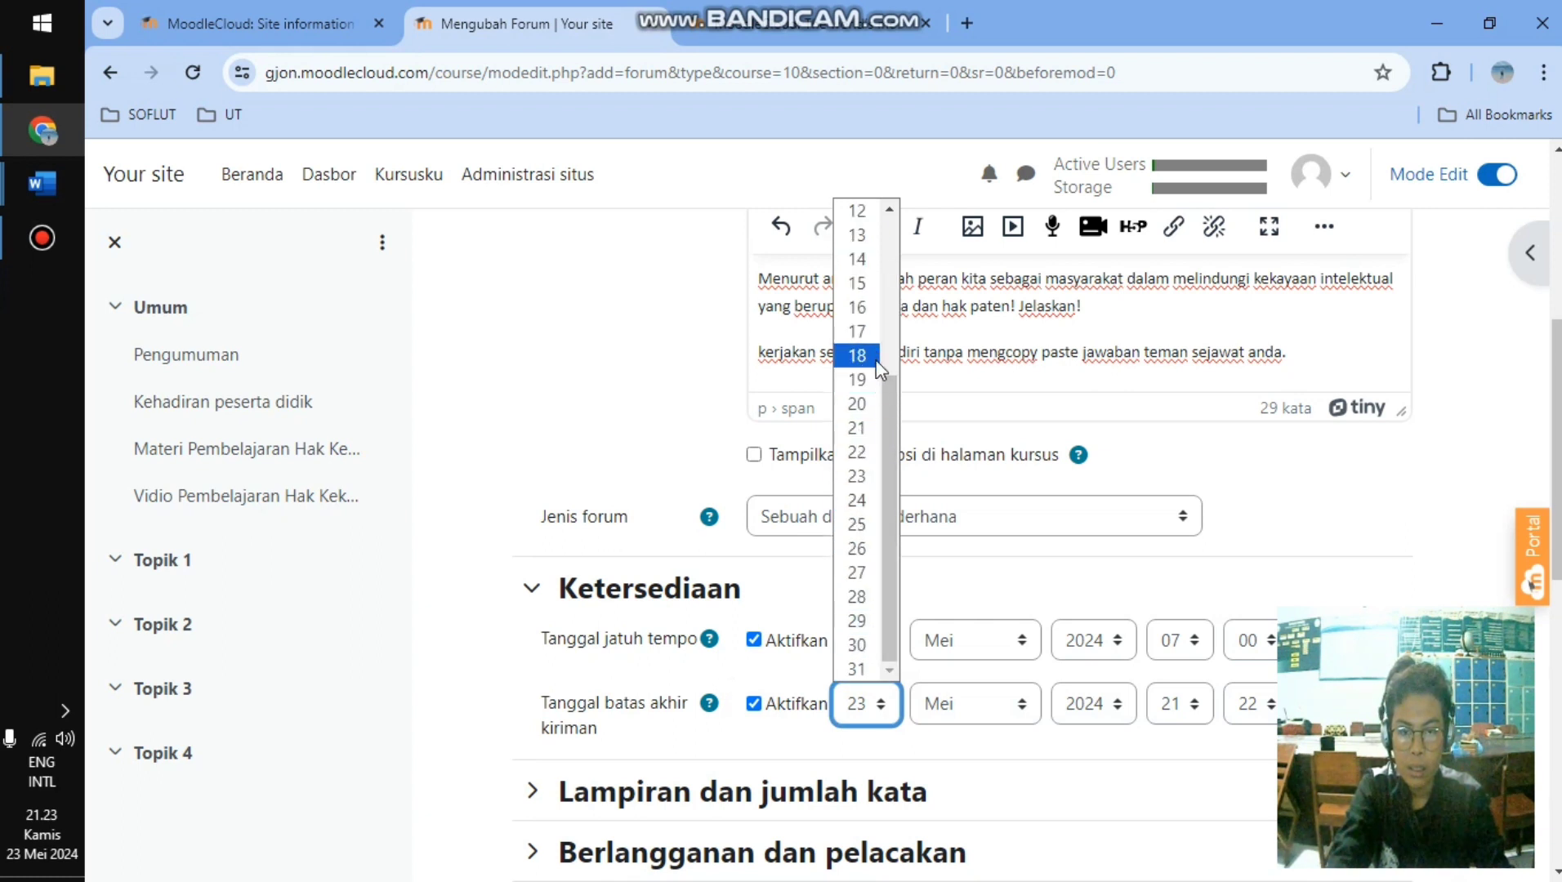
scroll(874, 363, up, 3)
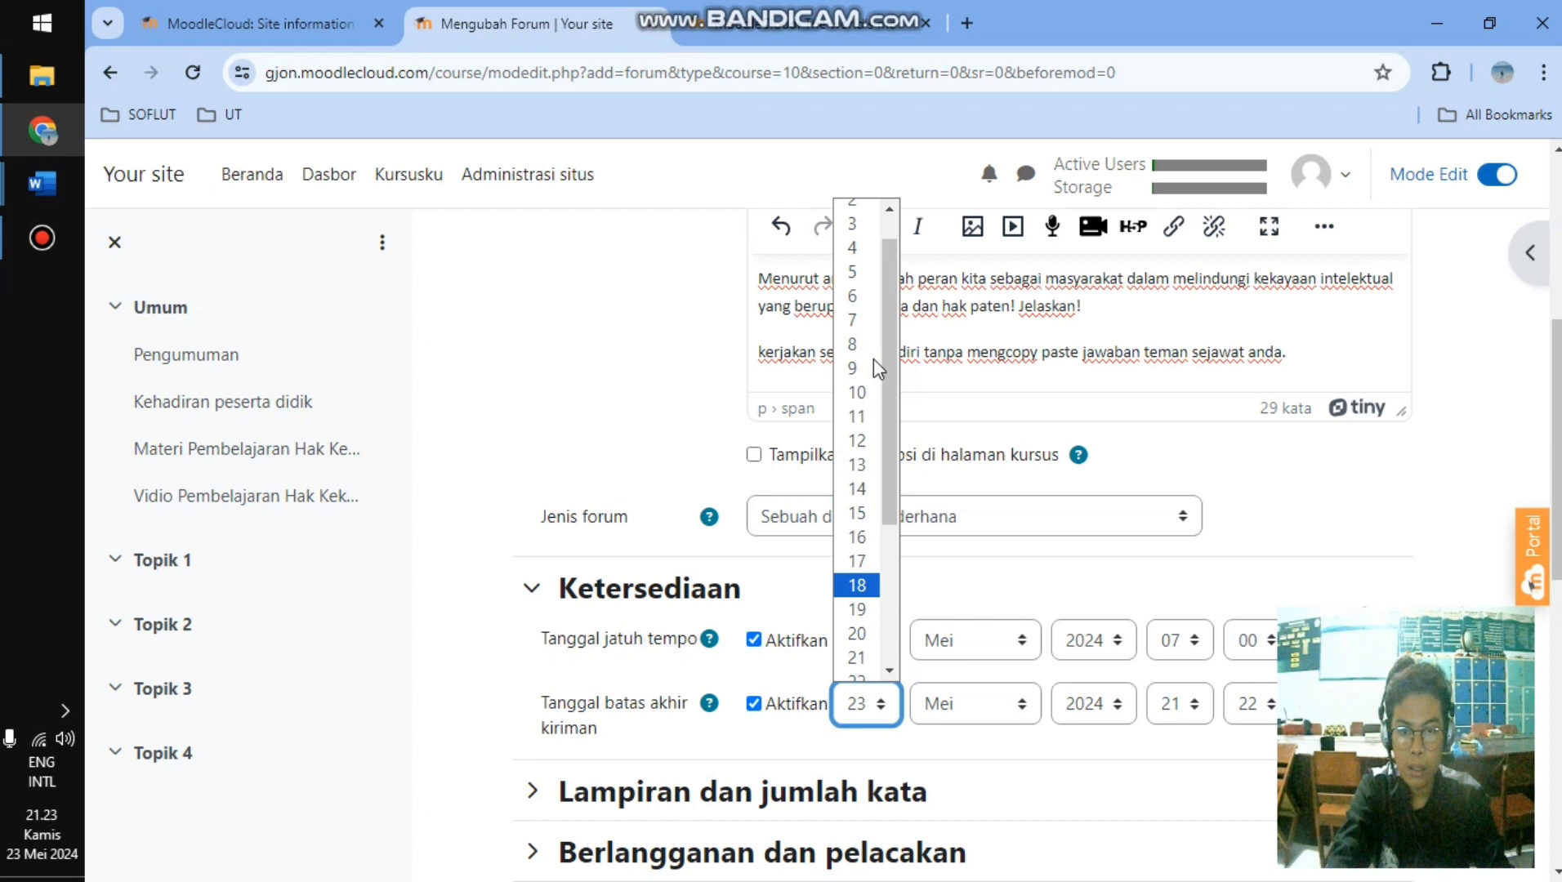
click(852, 587)
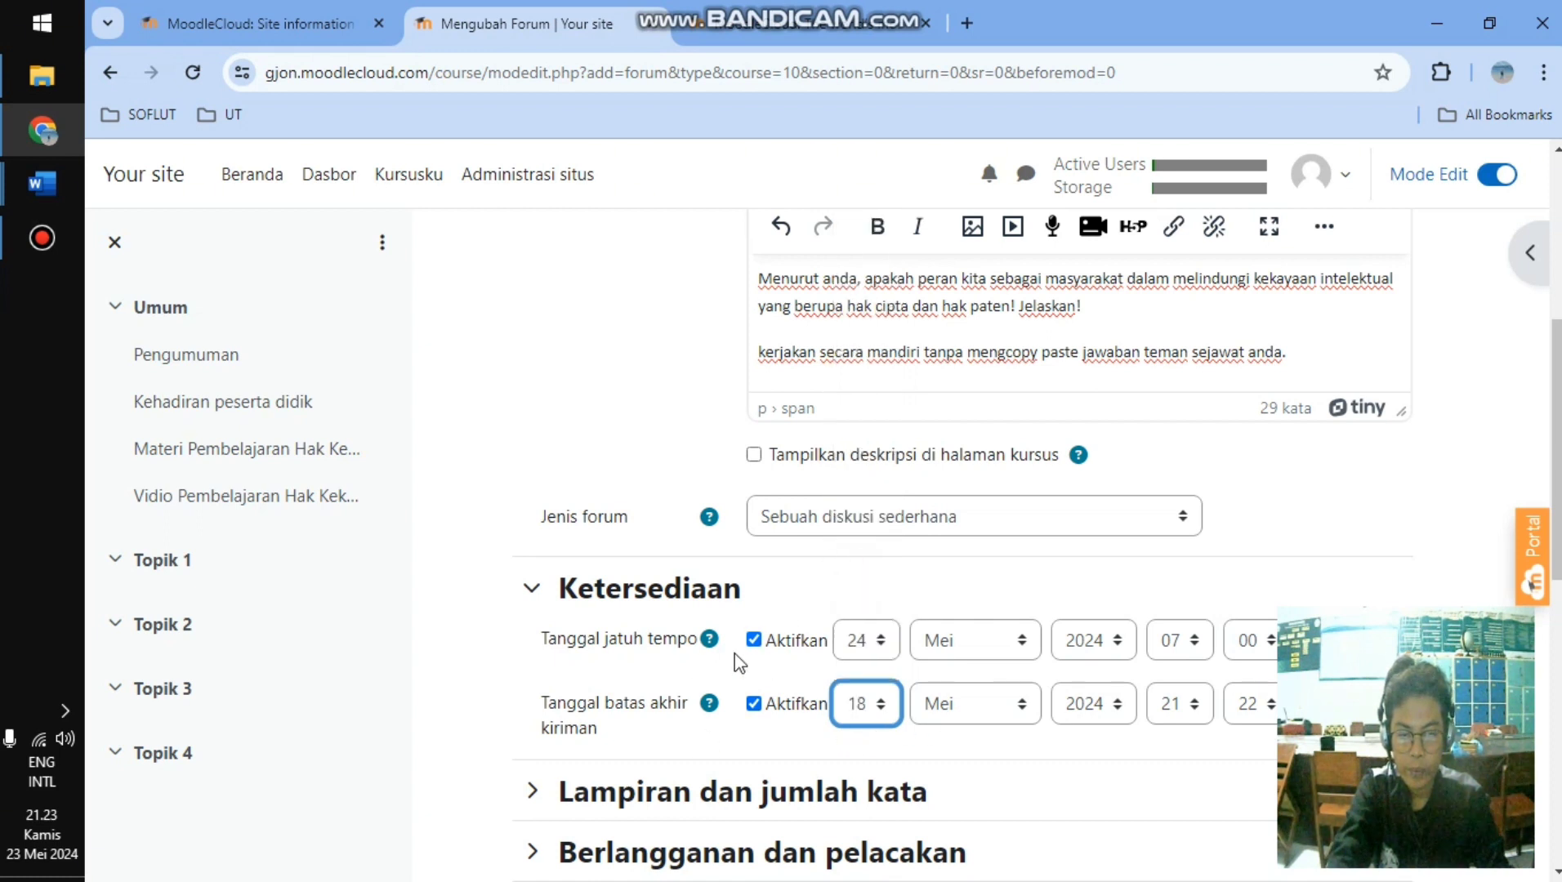
click(1194, 707)
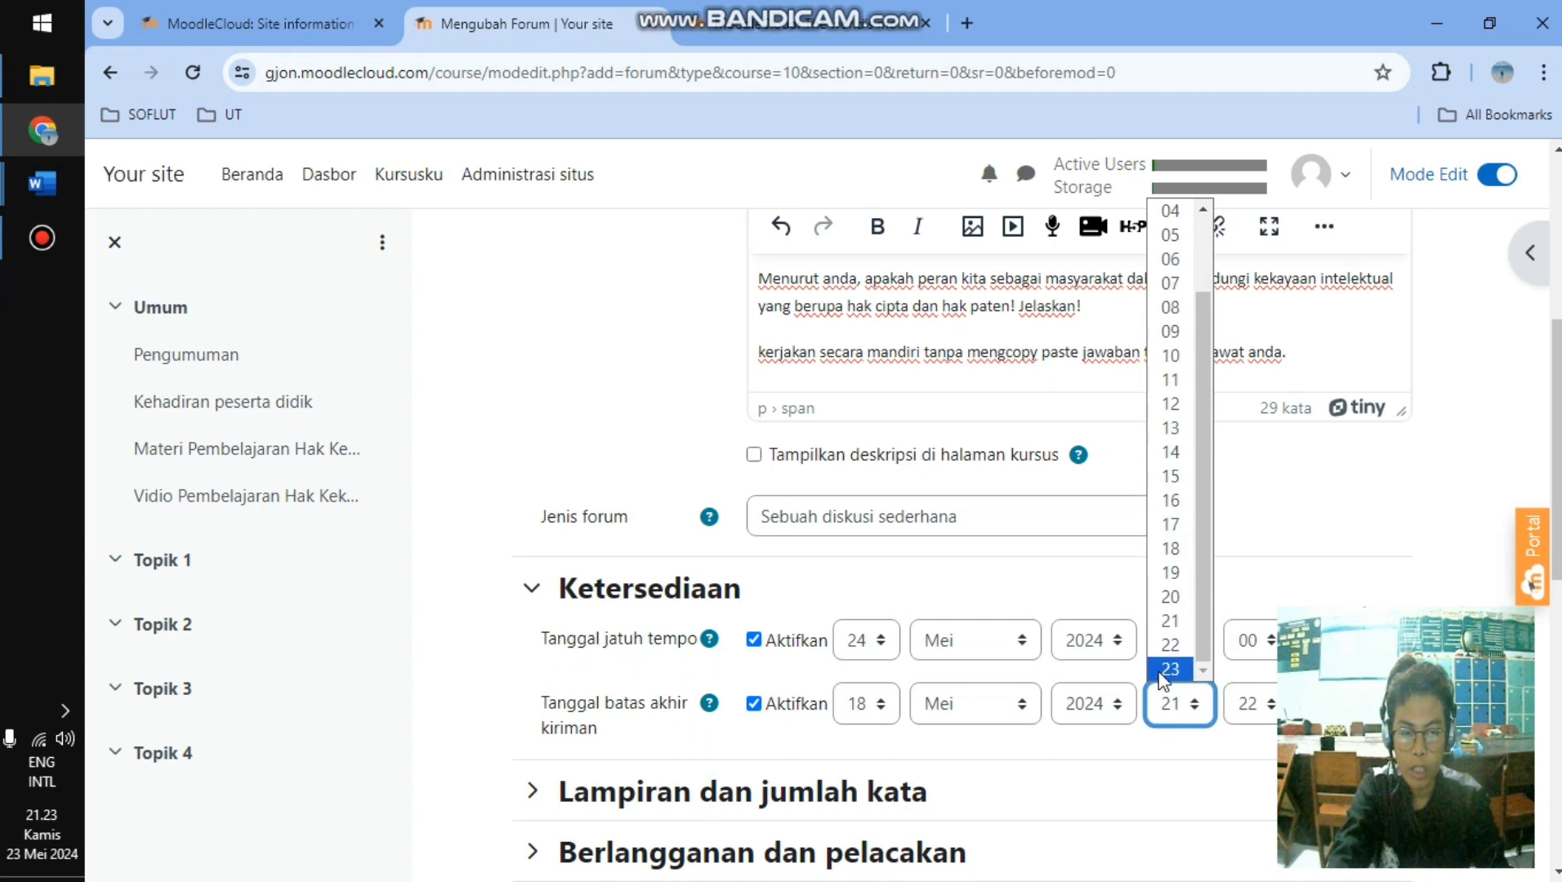
click(1176, 665)
click(1266, 703)
scroll(1250, 539, down, 10)
click(1255, 667)
- Check the forum's two availability dates and try to save the forum and return to the course
scroll(1117, 482, down, 5)
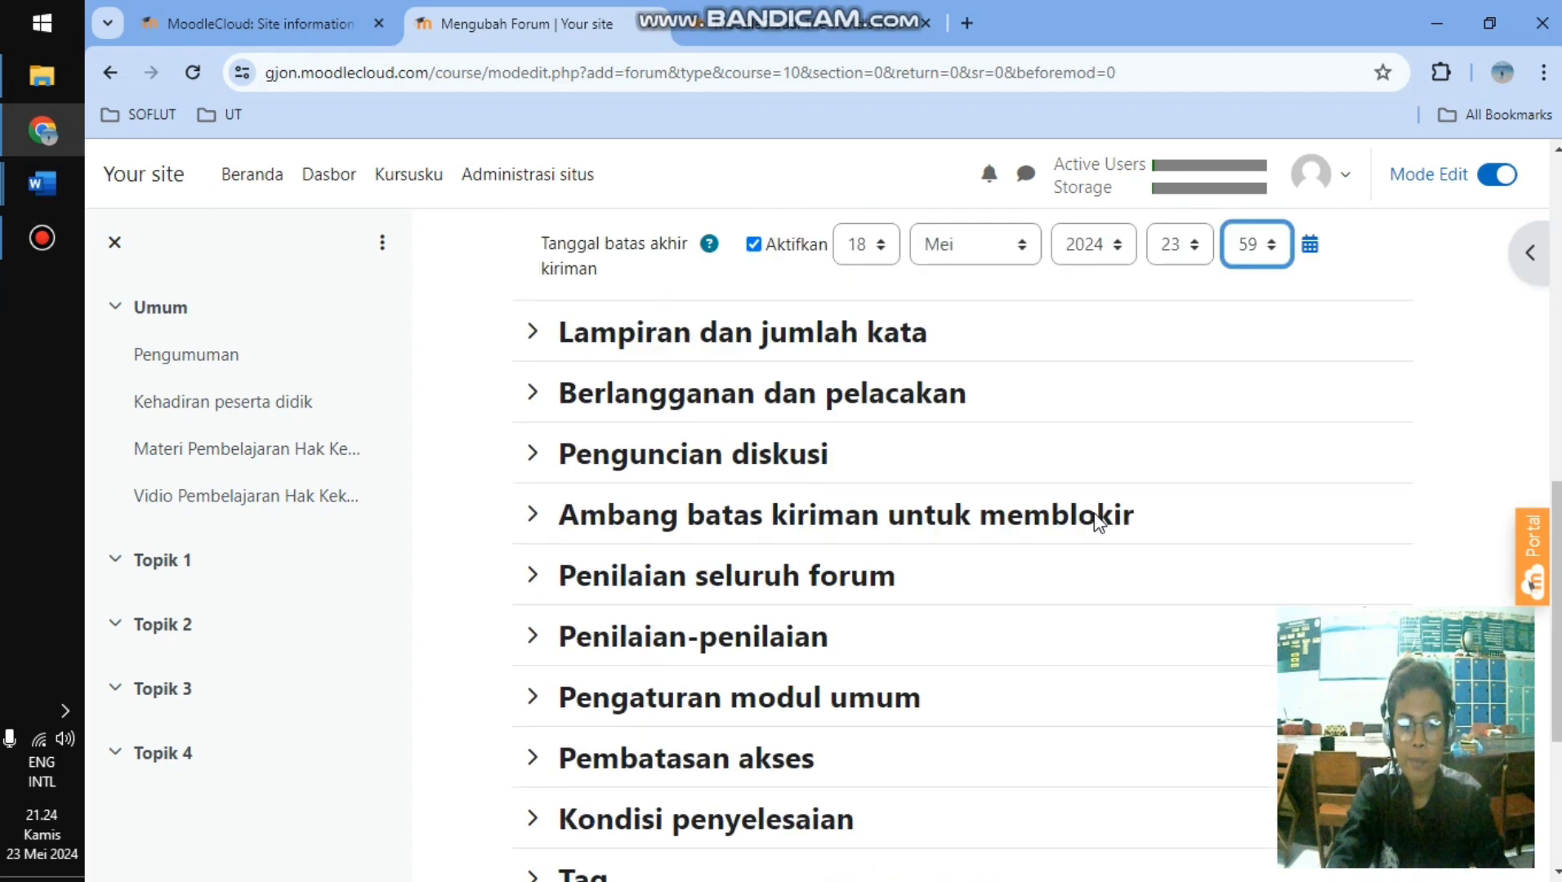
scroll(1168, 441, up, 3)
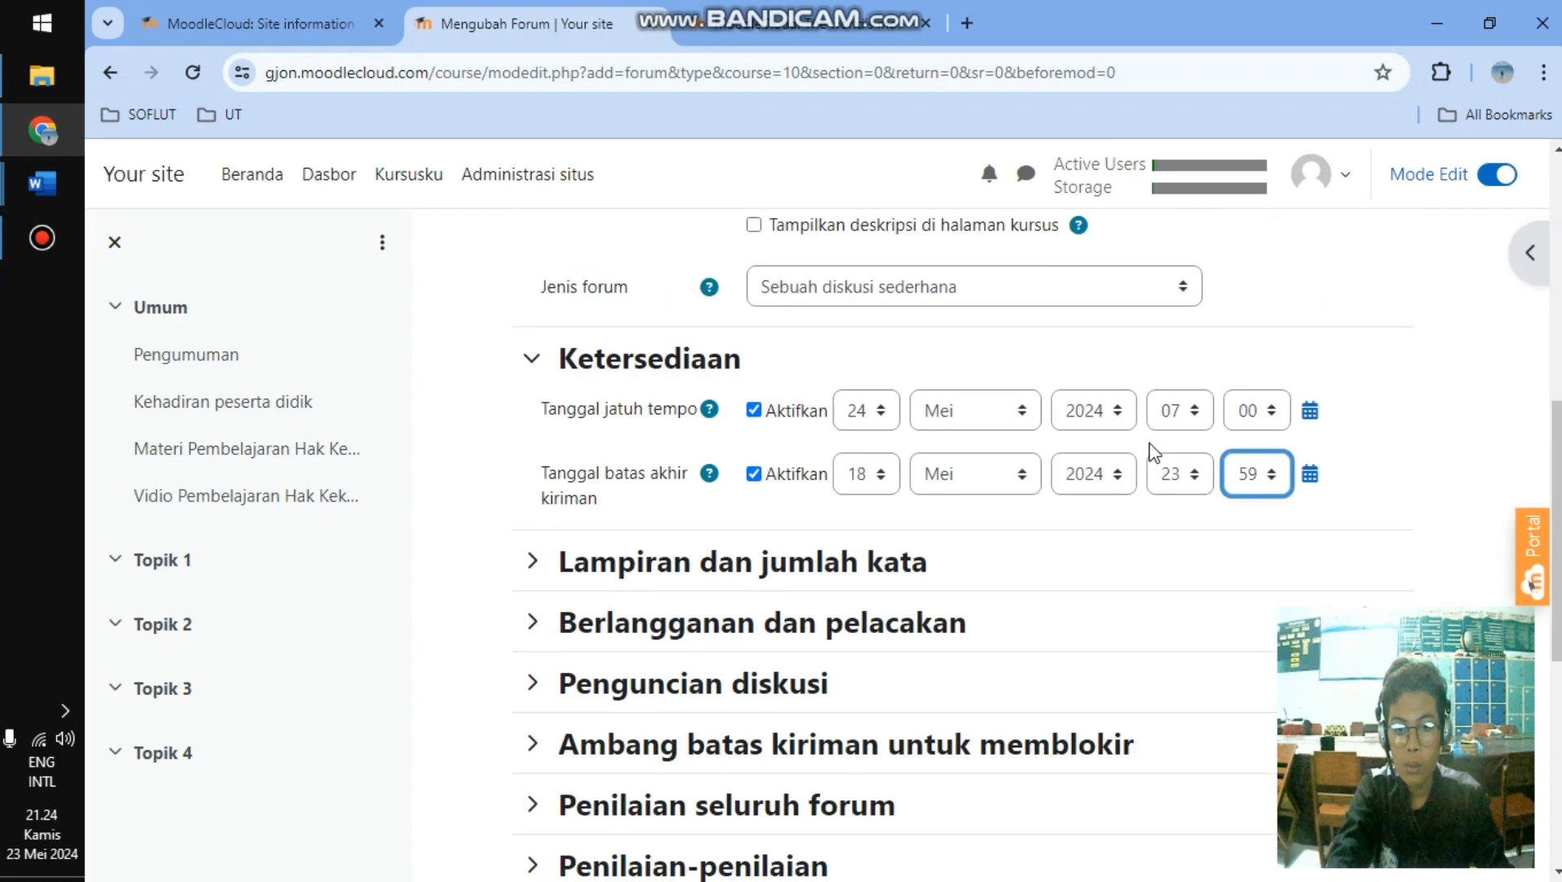
scroll(1144, 464, down, 3)
scroll(995, 507, down, 4)
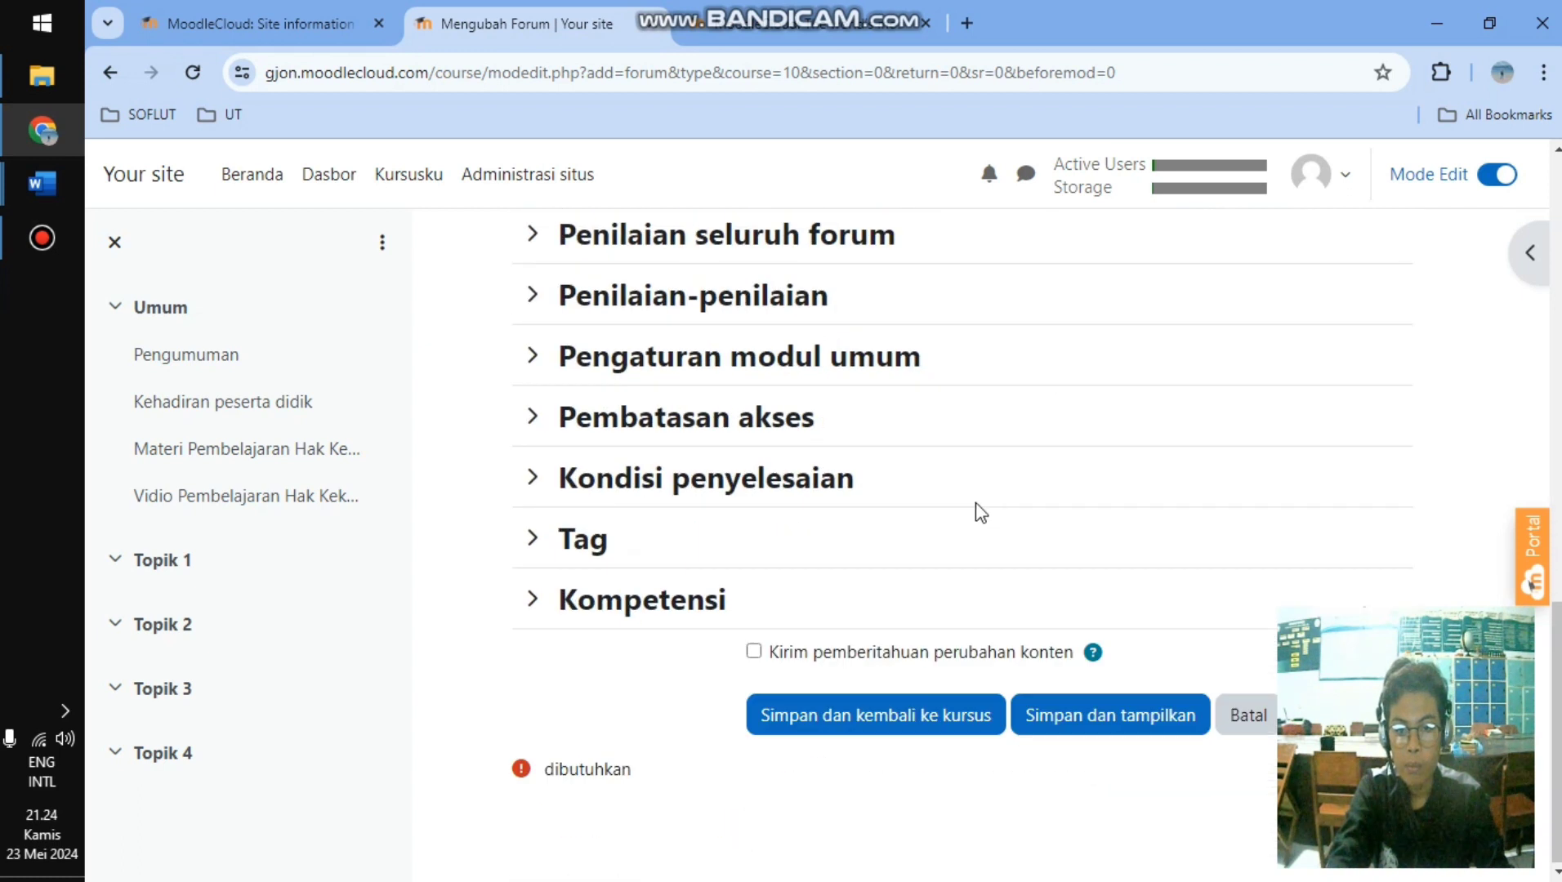
click(934, 725)
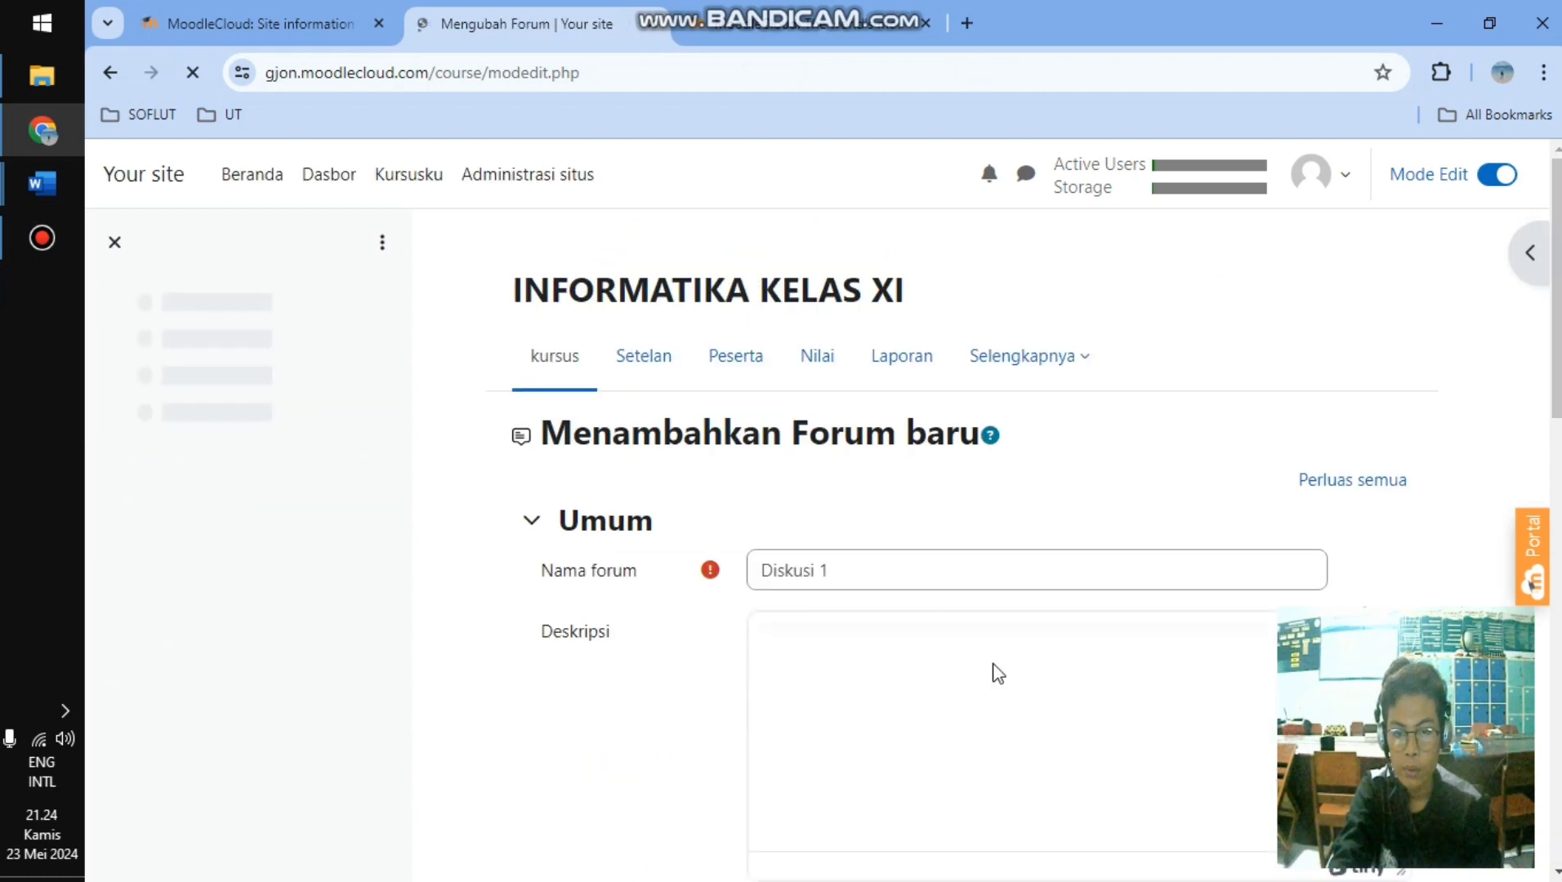
- Change the month of the forum's cut-off date to Juni, then save the forum and return to the course
scroll(1013, 654, down, 6)
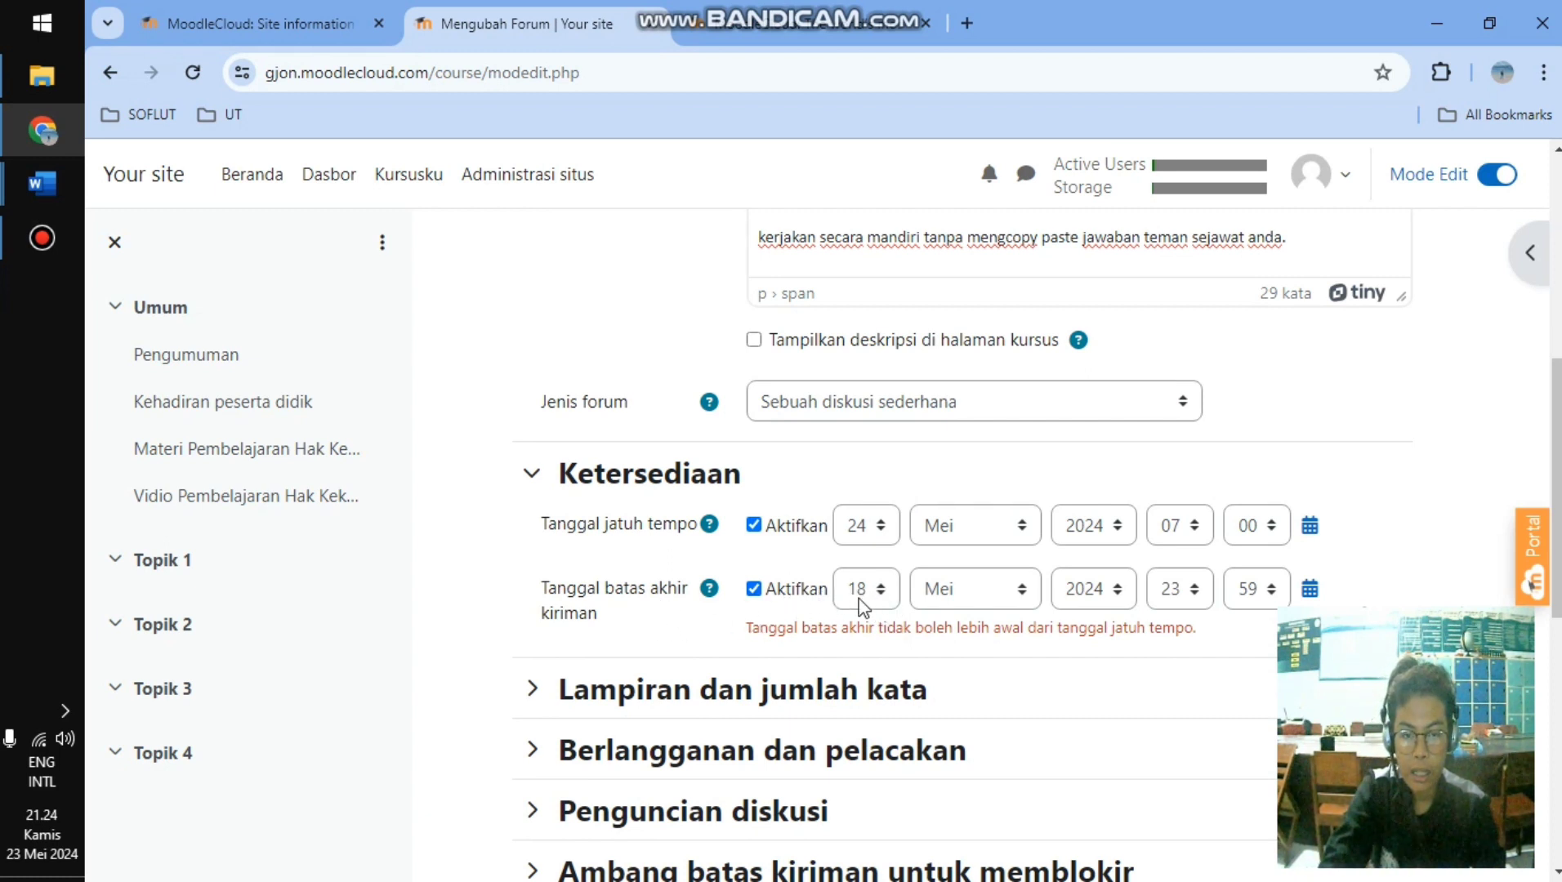
click(1024, 589)
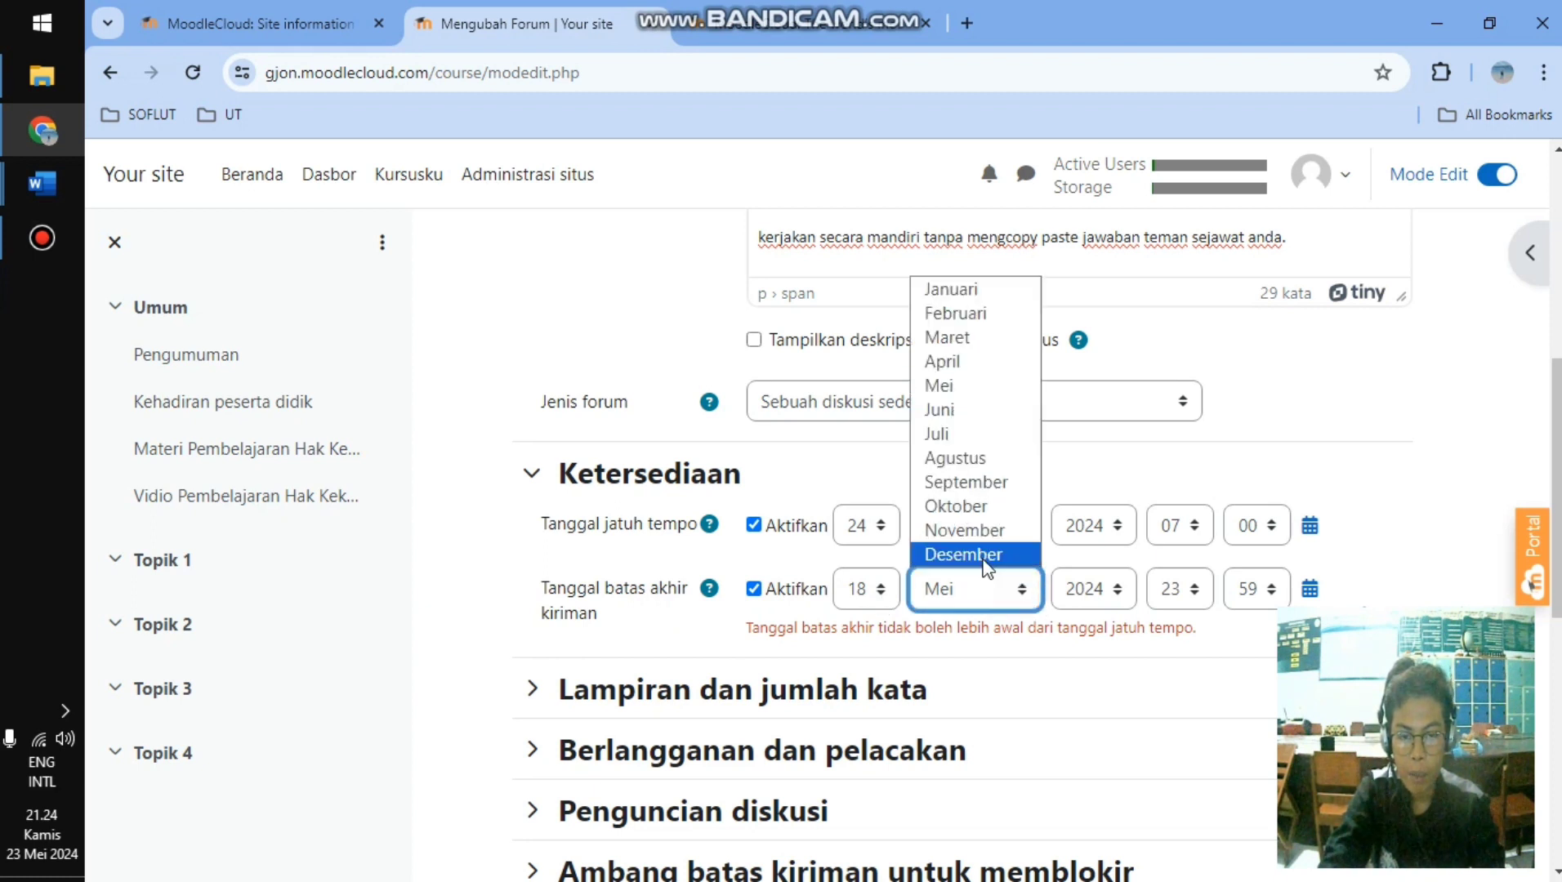
click(966, 413)
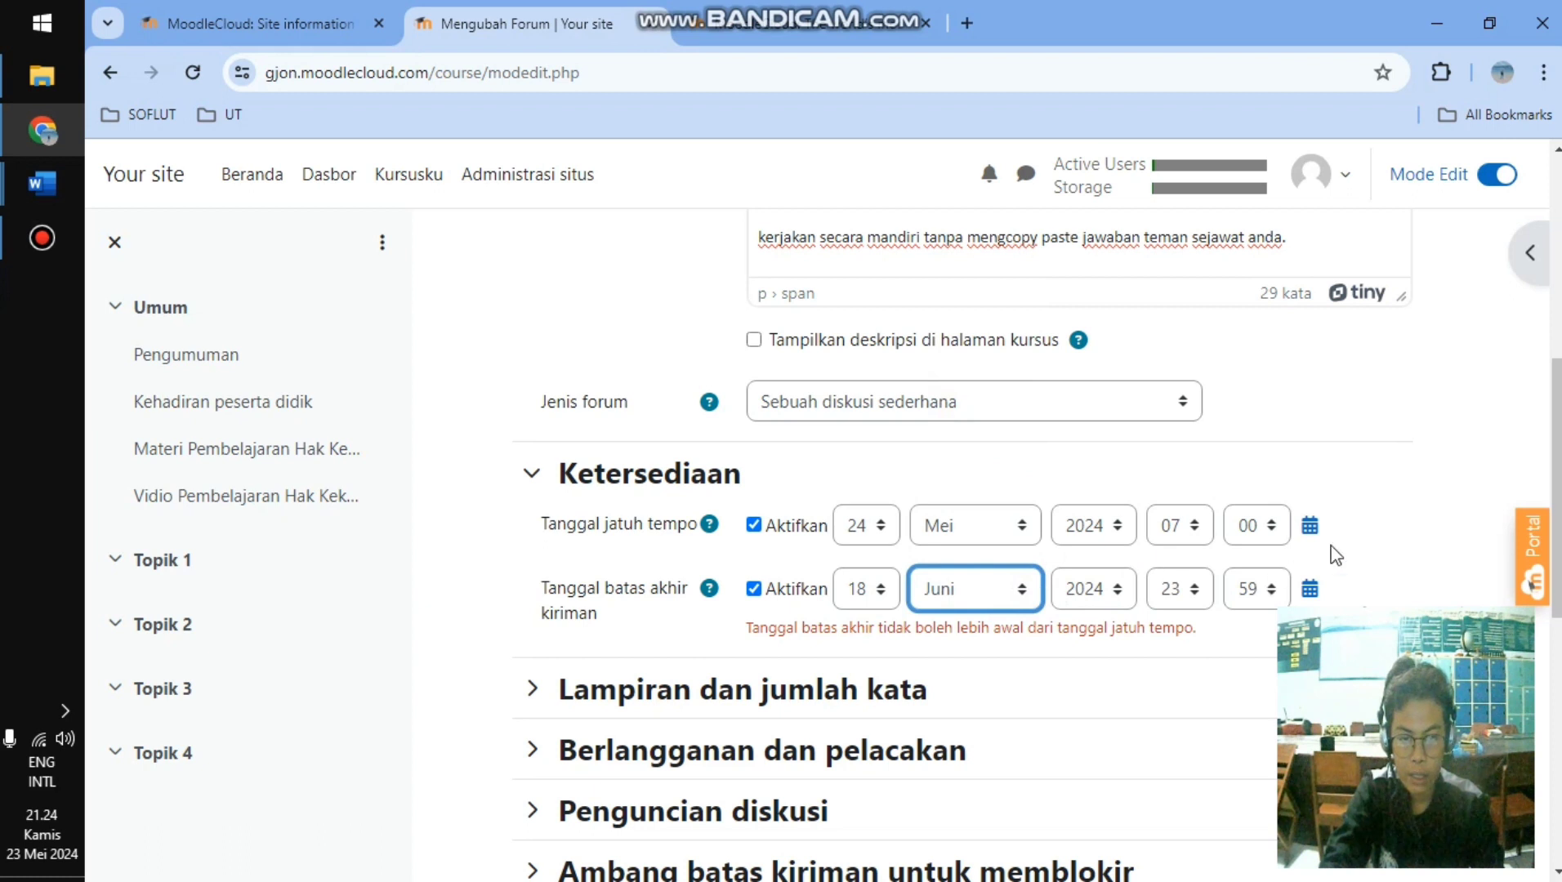
scroll(915, 596, down, 9)
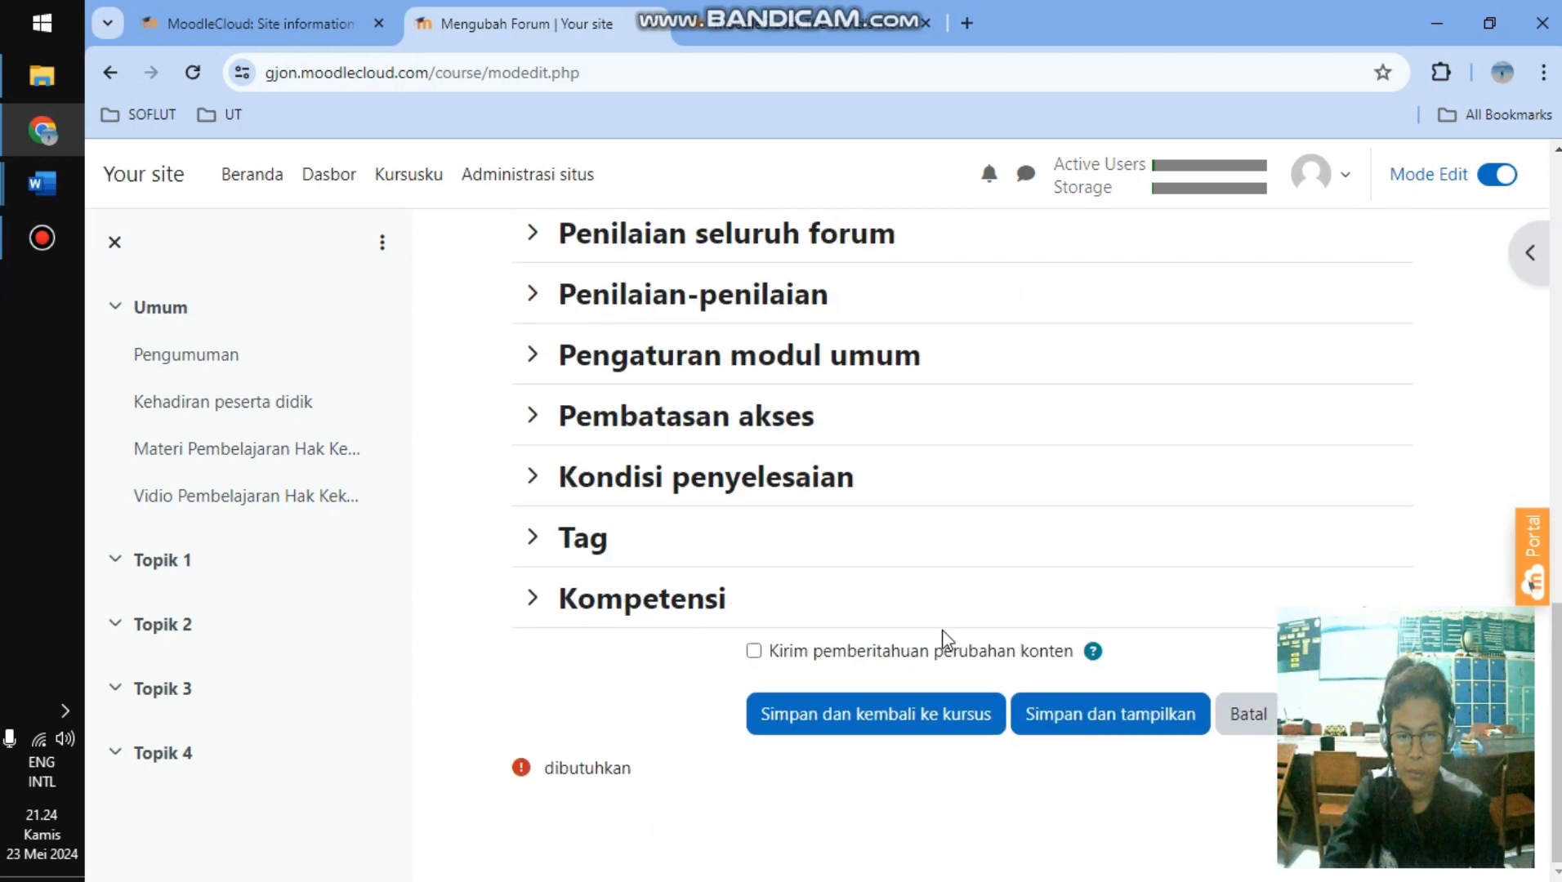
click(878, 719)
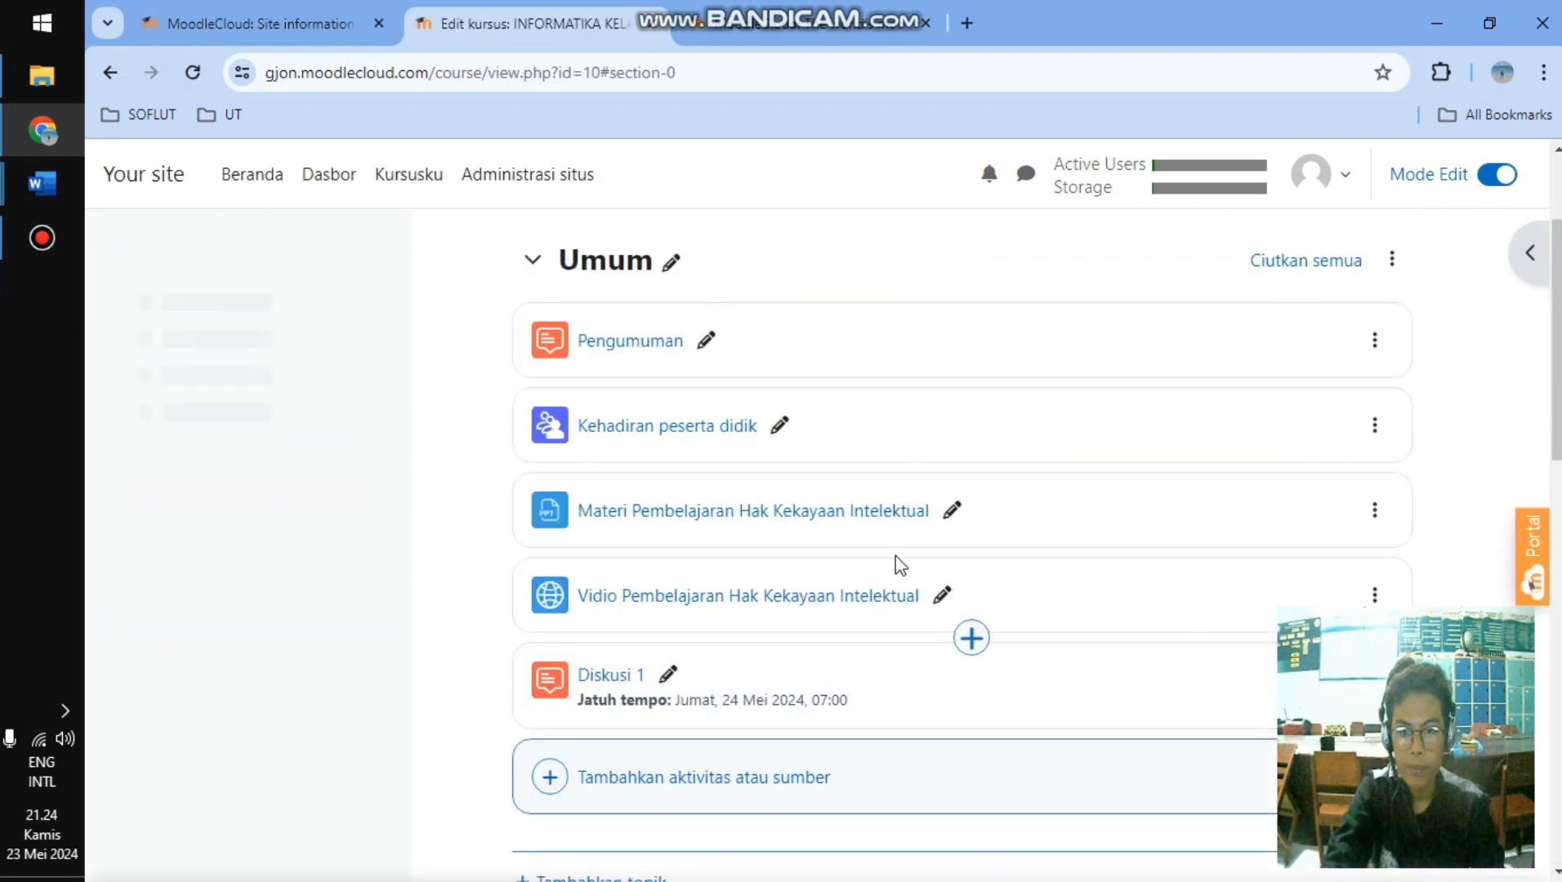
- Add a Penugasan activity named "Tugas 1" to the Umum section and check its description and activity instructions
right_click(1000, 598)
click(434, 483)
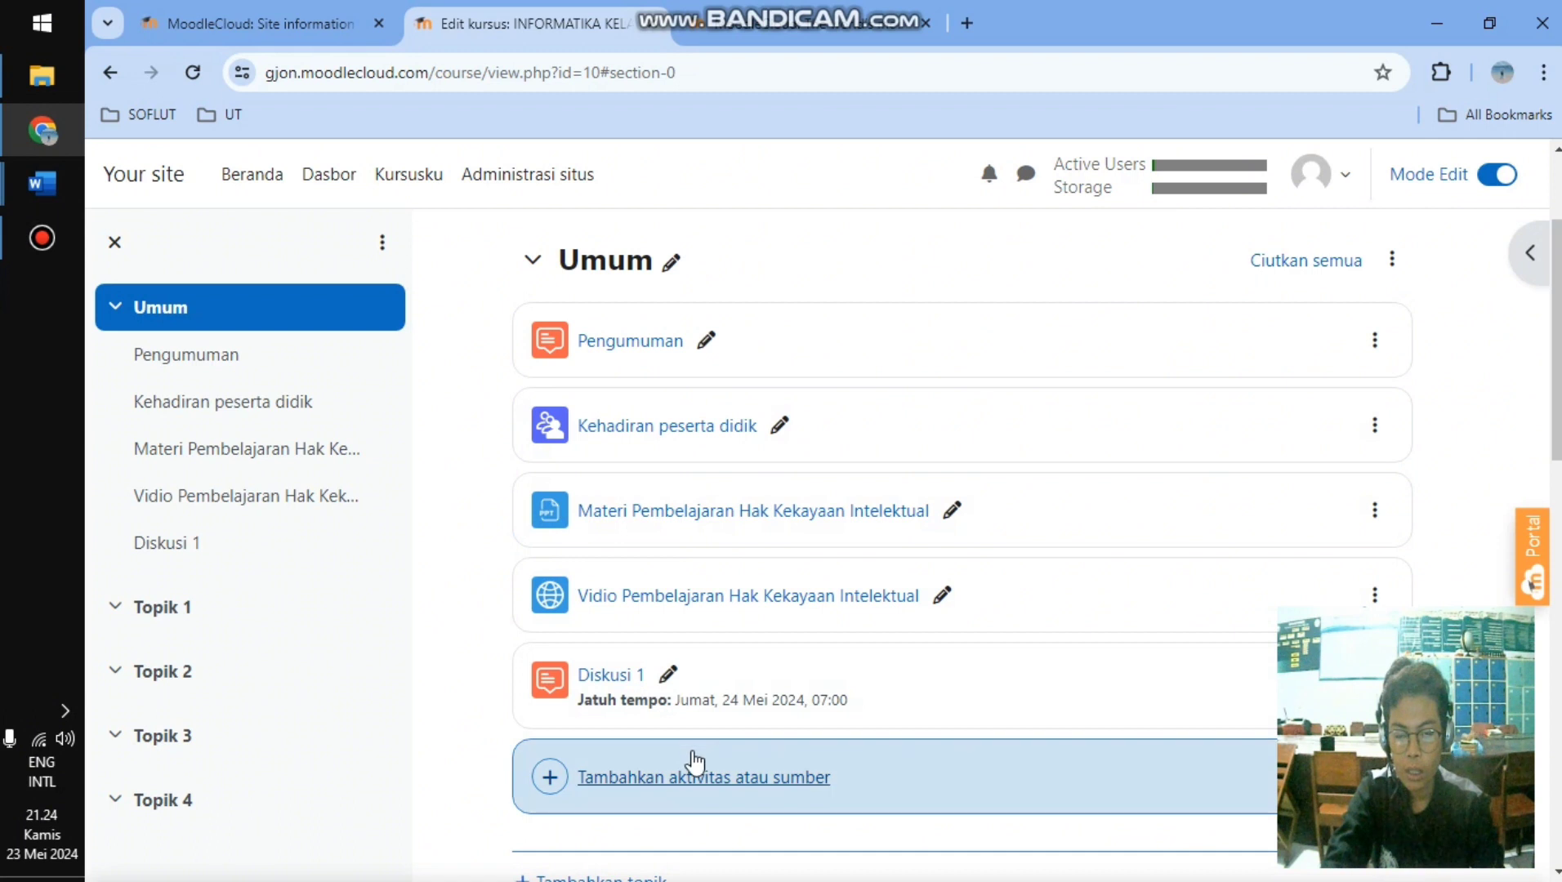
click(633, 783)
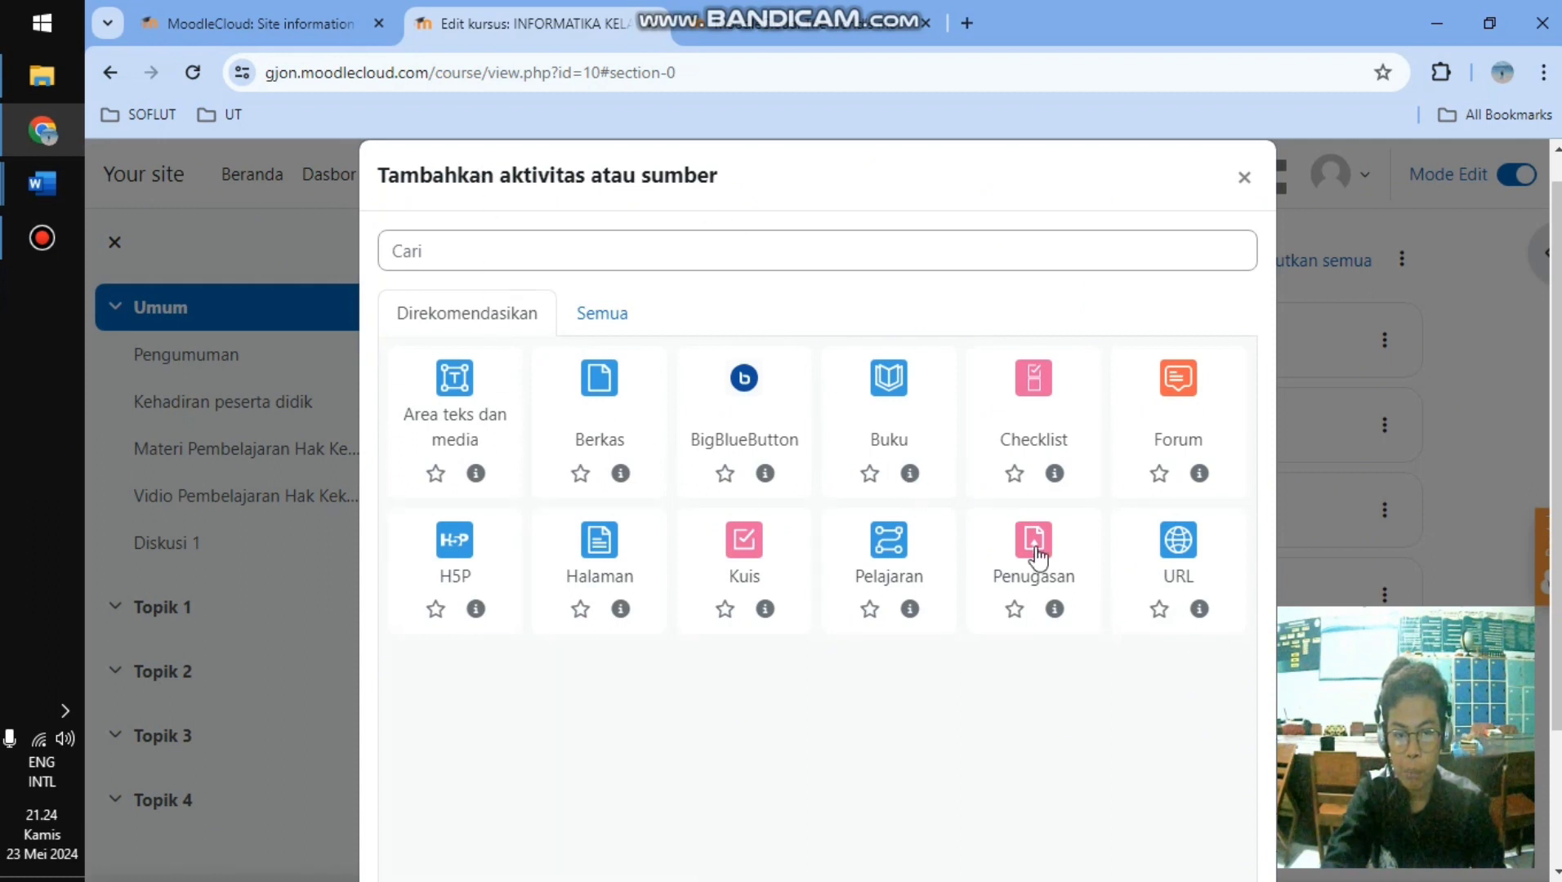
click(1038, 572)
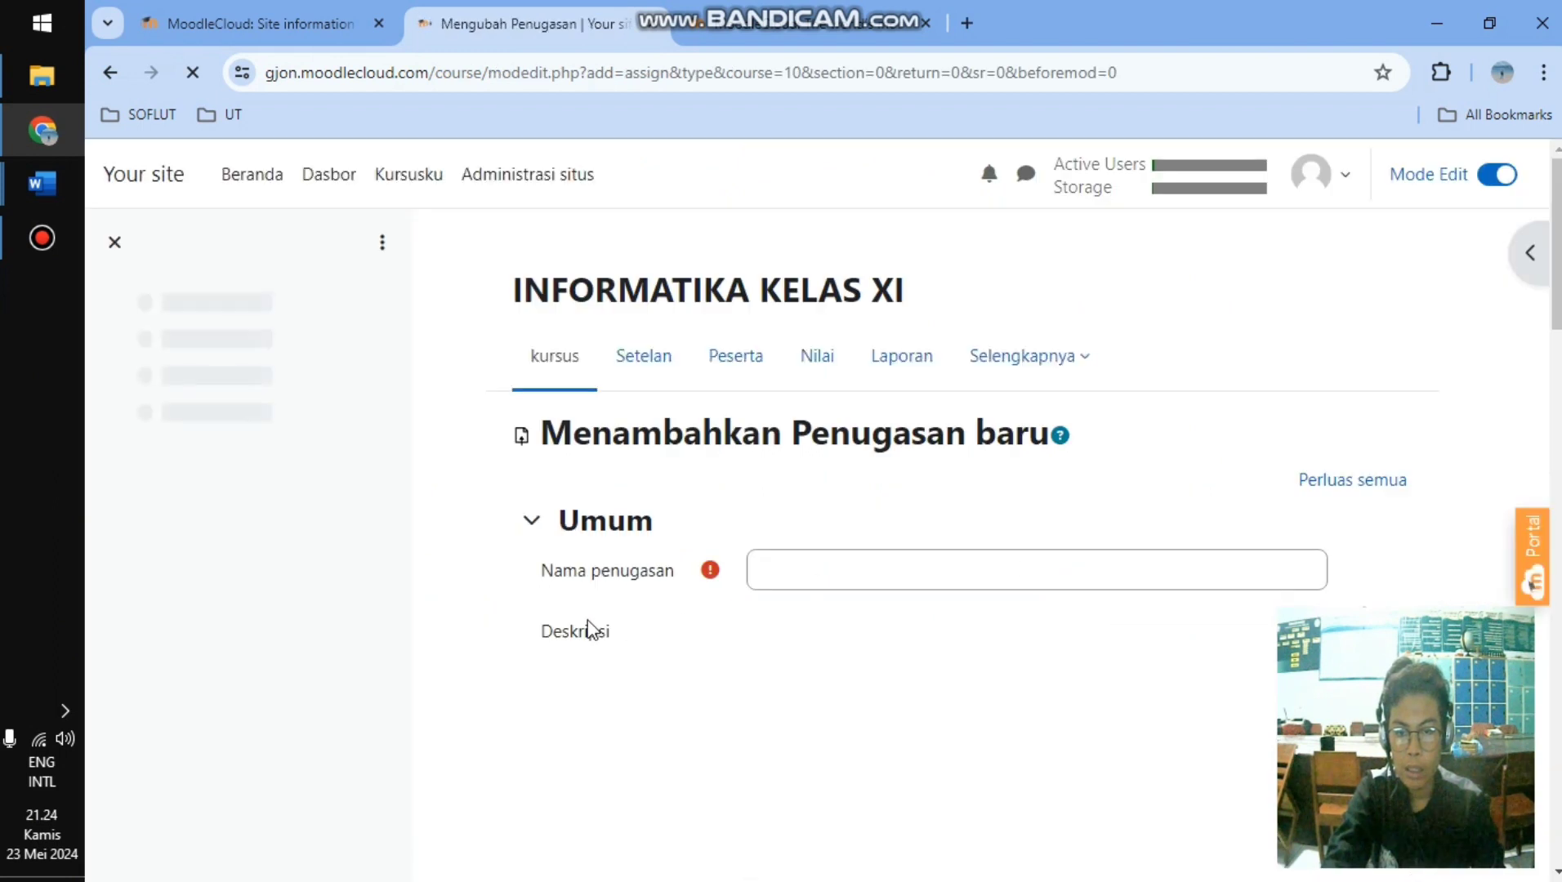
click(813, 570)
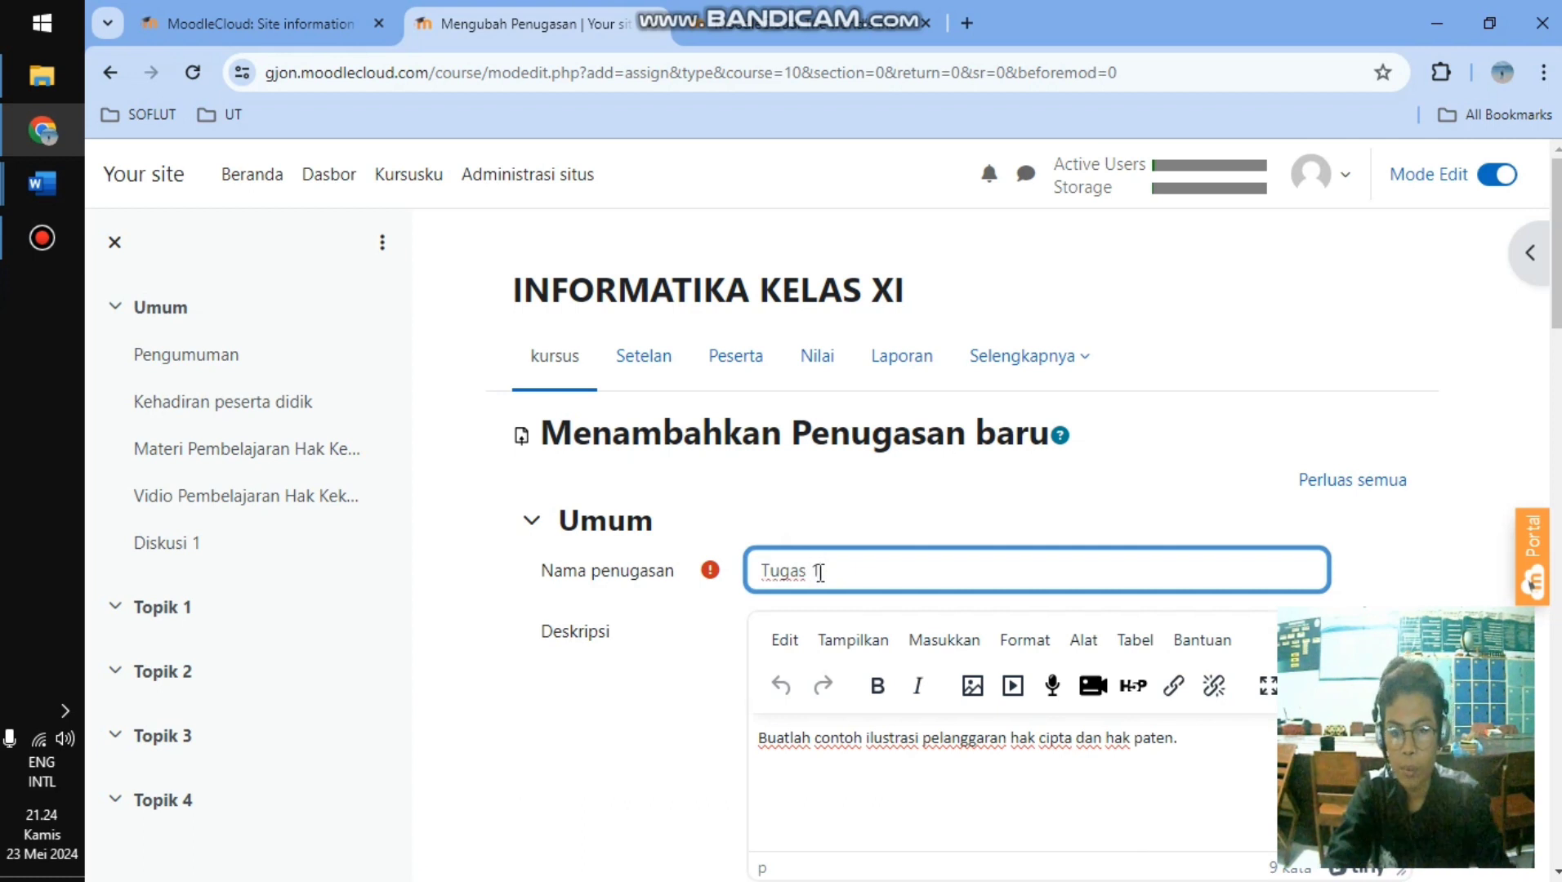
scroll(1058, 554, down, 1)
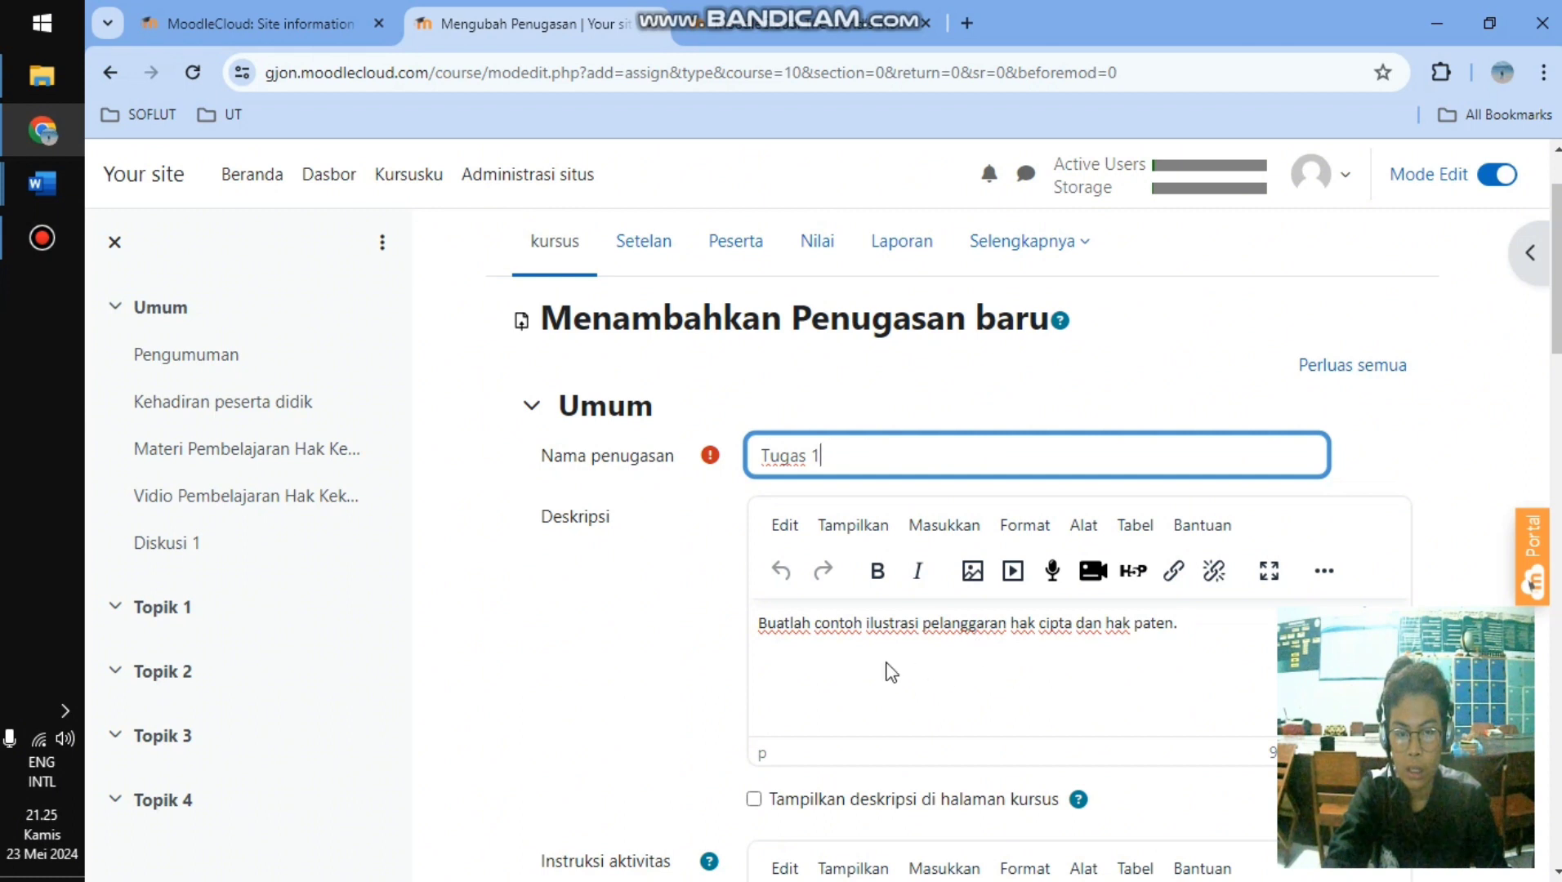
click(1209, 630)
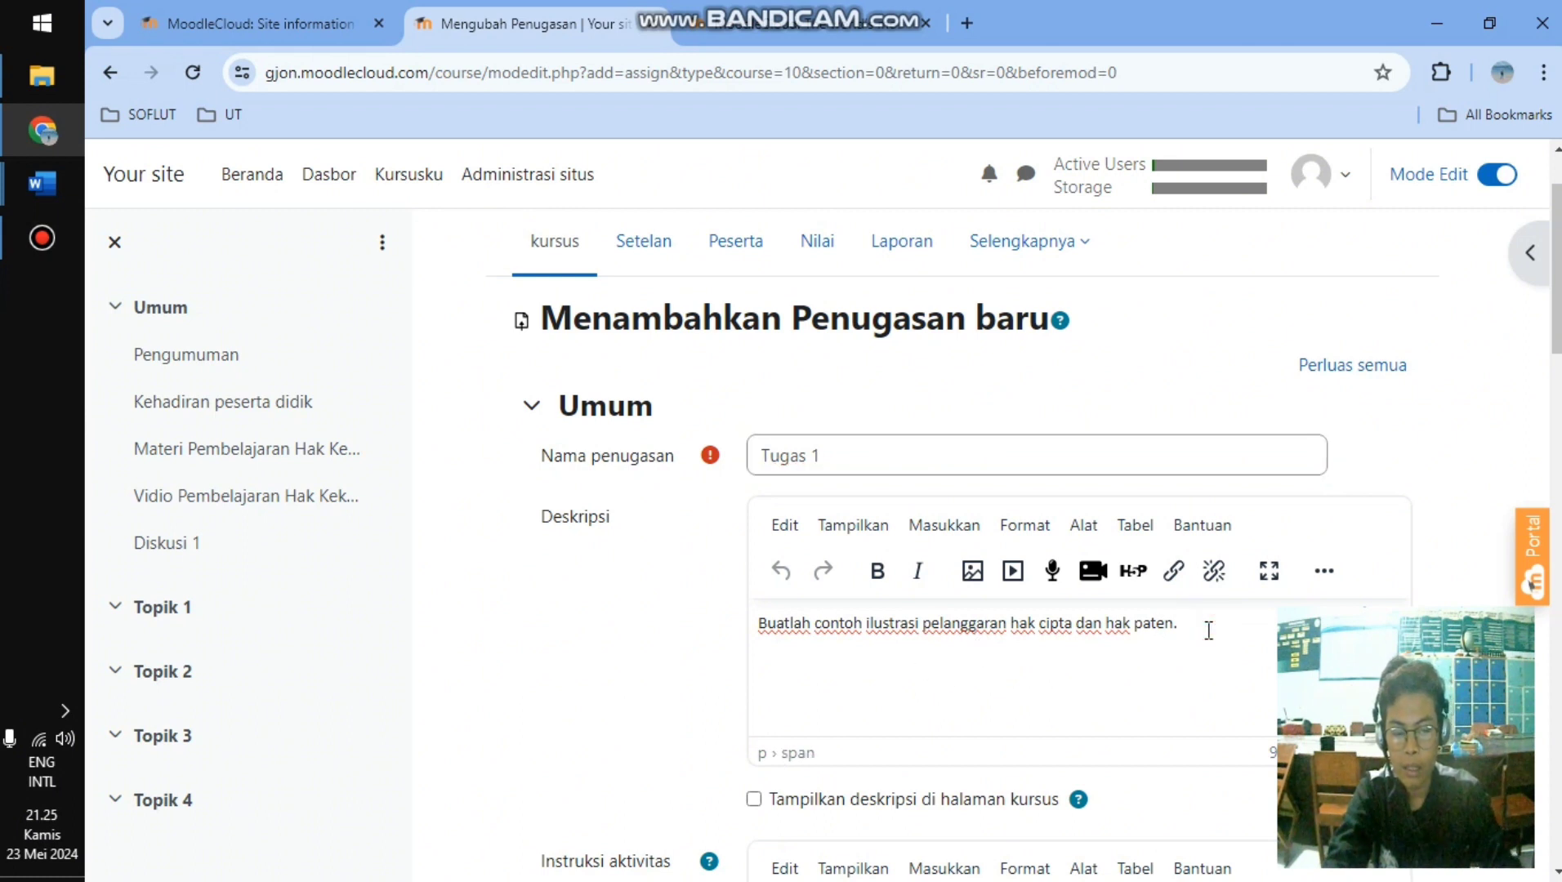
scroll(1164, 663, down, 3)
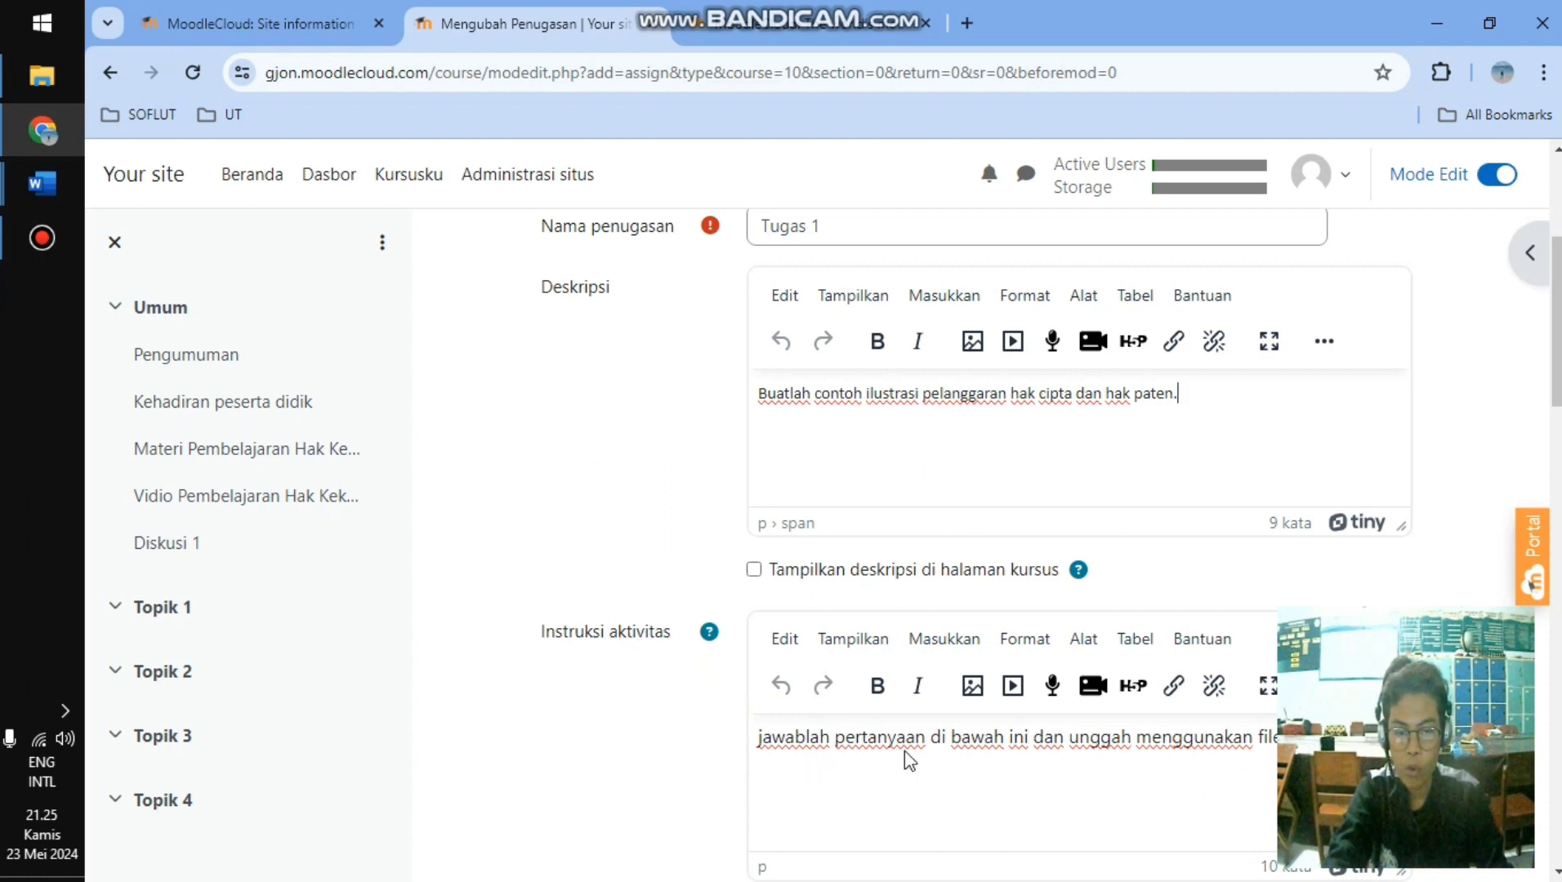
scroll(1251, 572, down, 3)
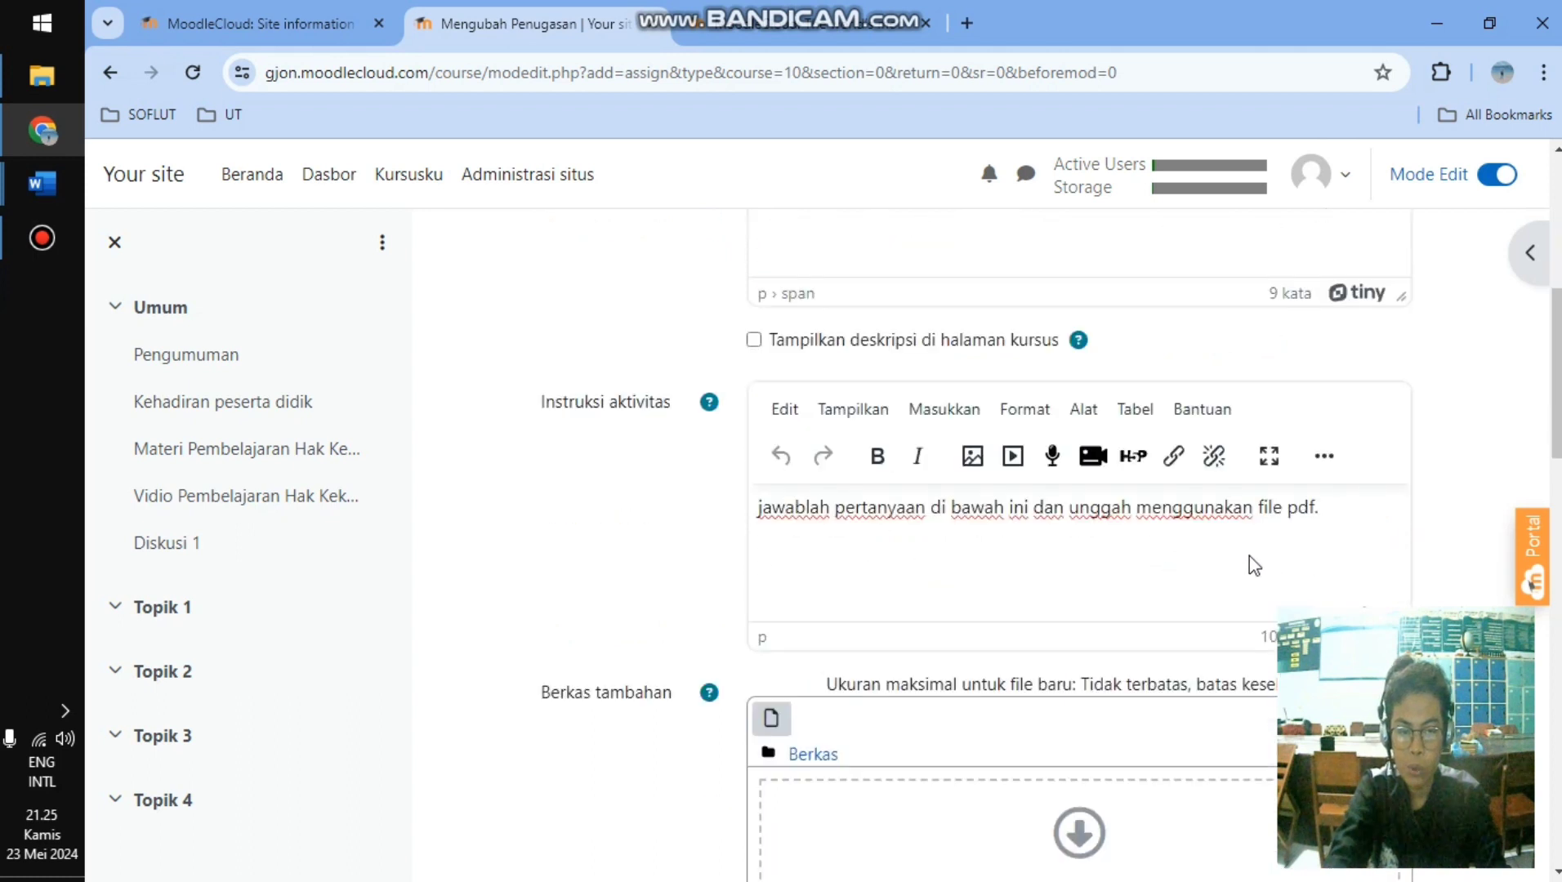
- Set the assignment's submission start date (Izinkan pengajuan dari) to day 24 and its hour to 07
scroll(1083, 508, down, 7)
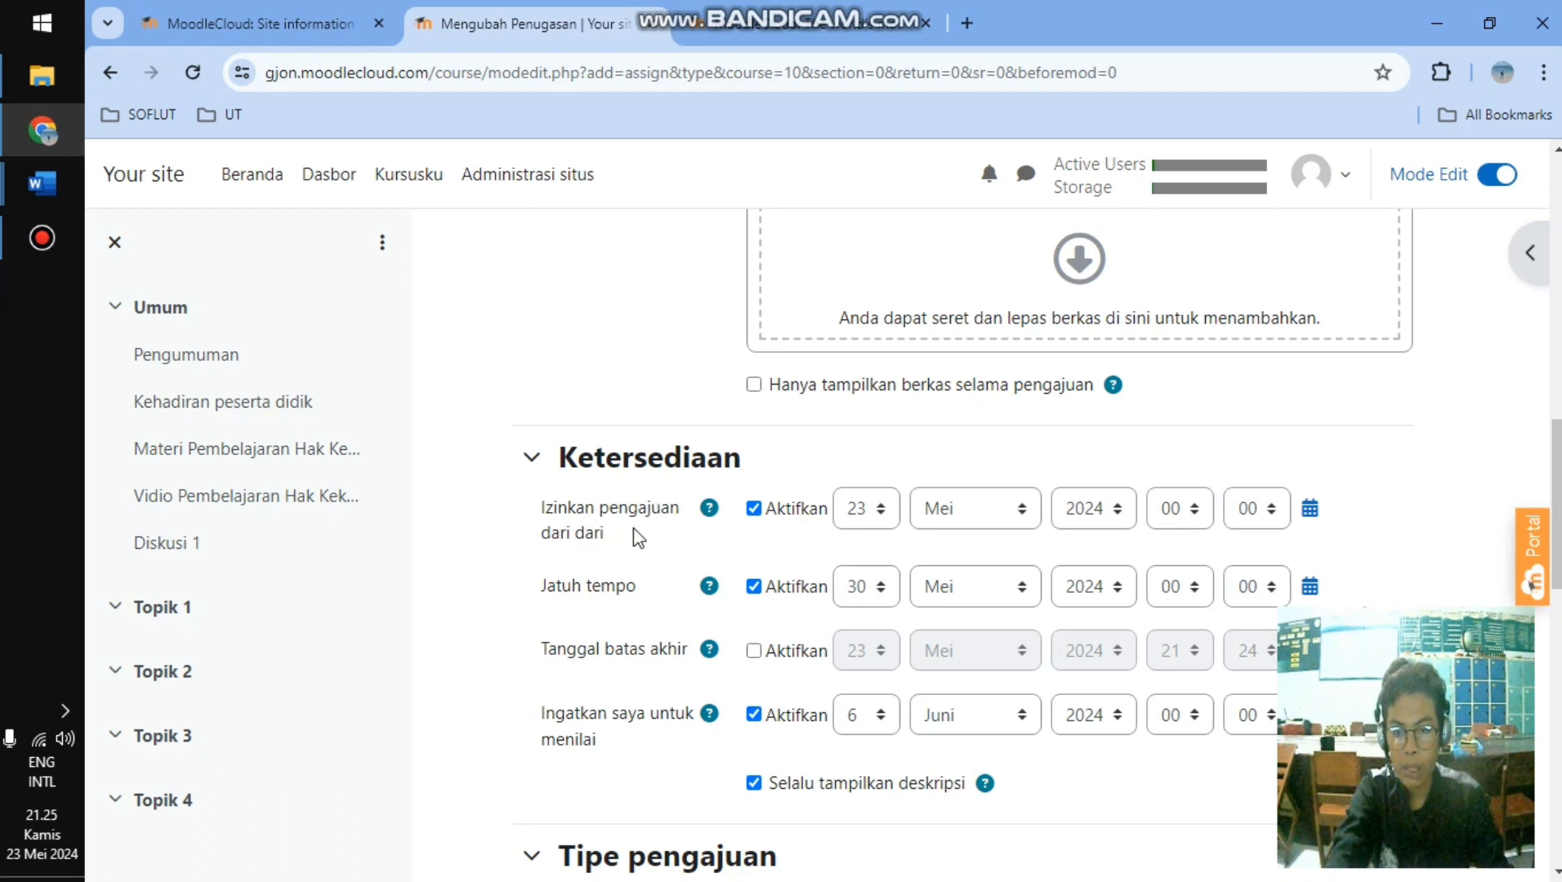
click(880, 508)
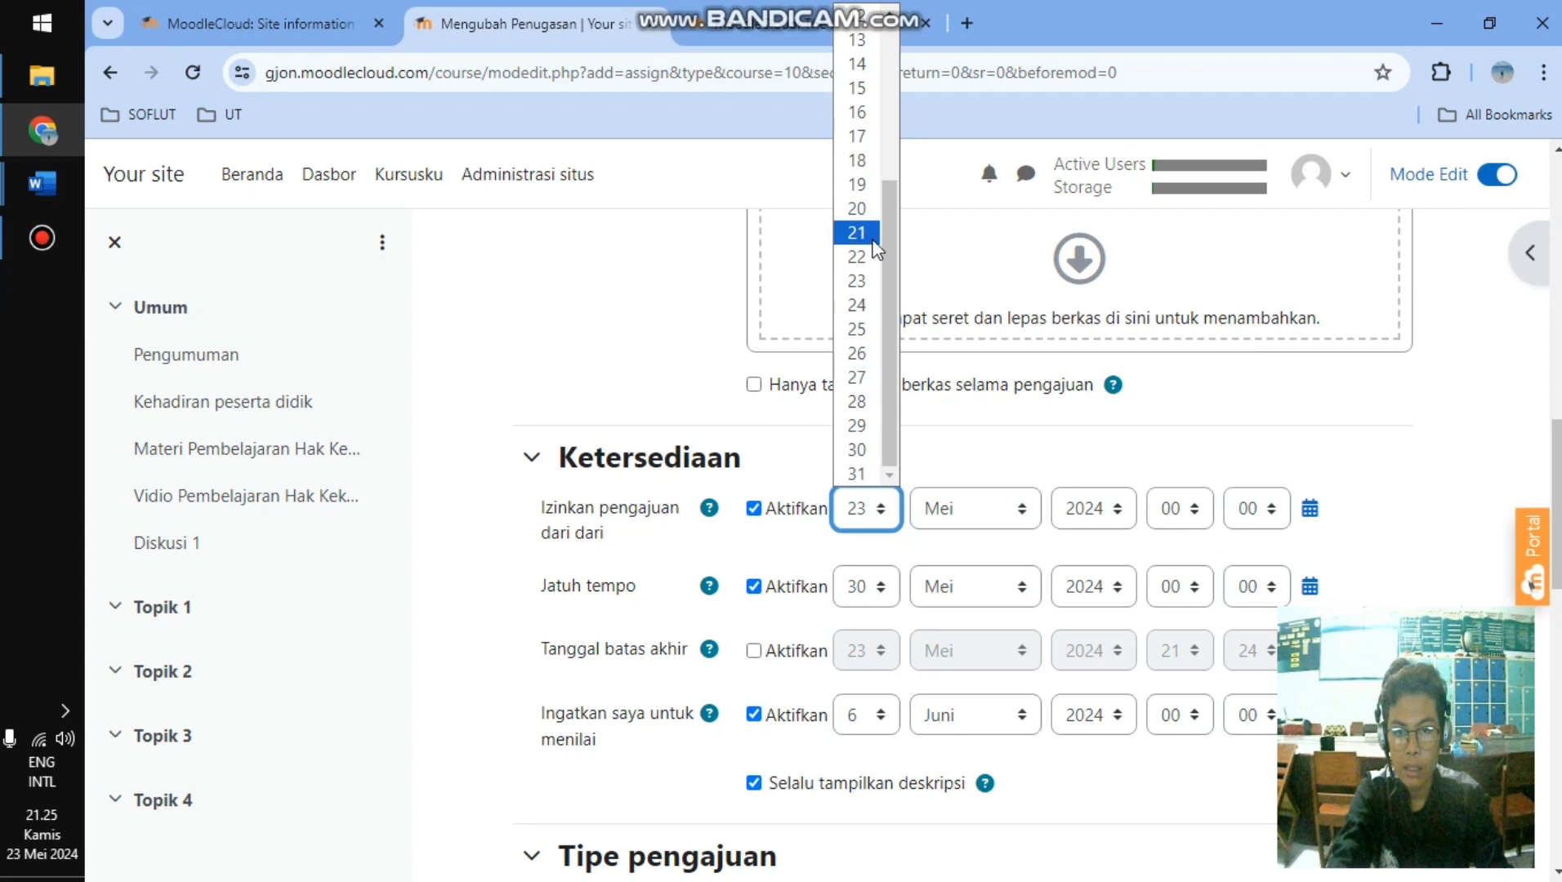
click(874, 304)
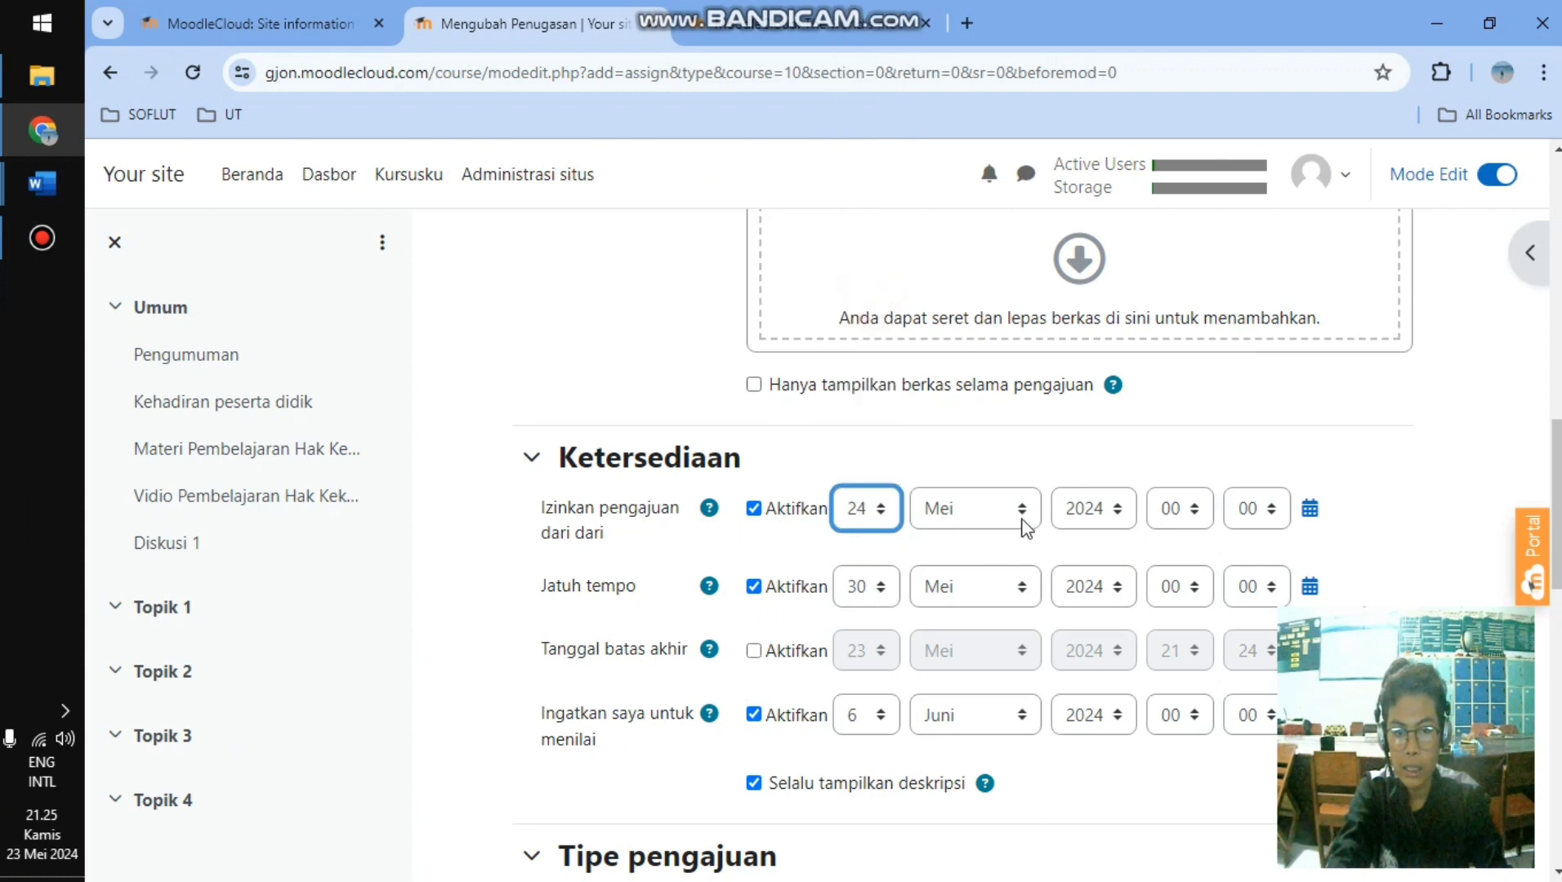
click(1196, 515)
click(1193, 180)
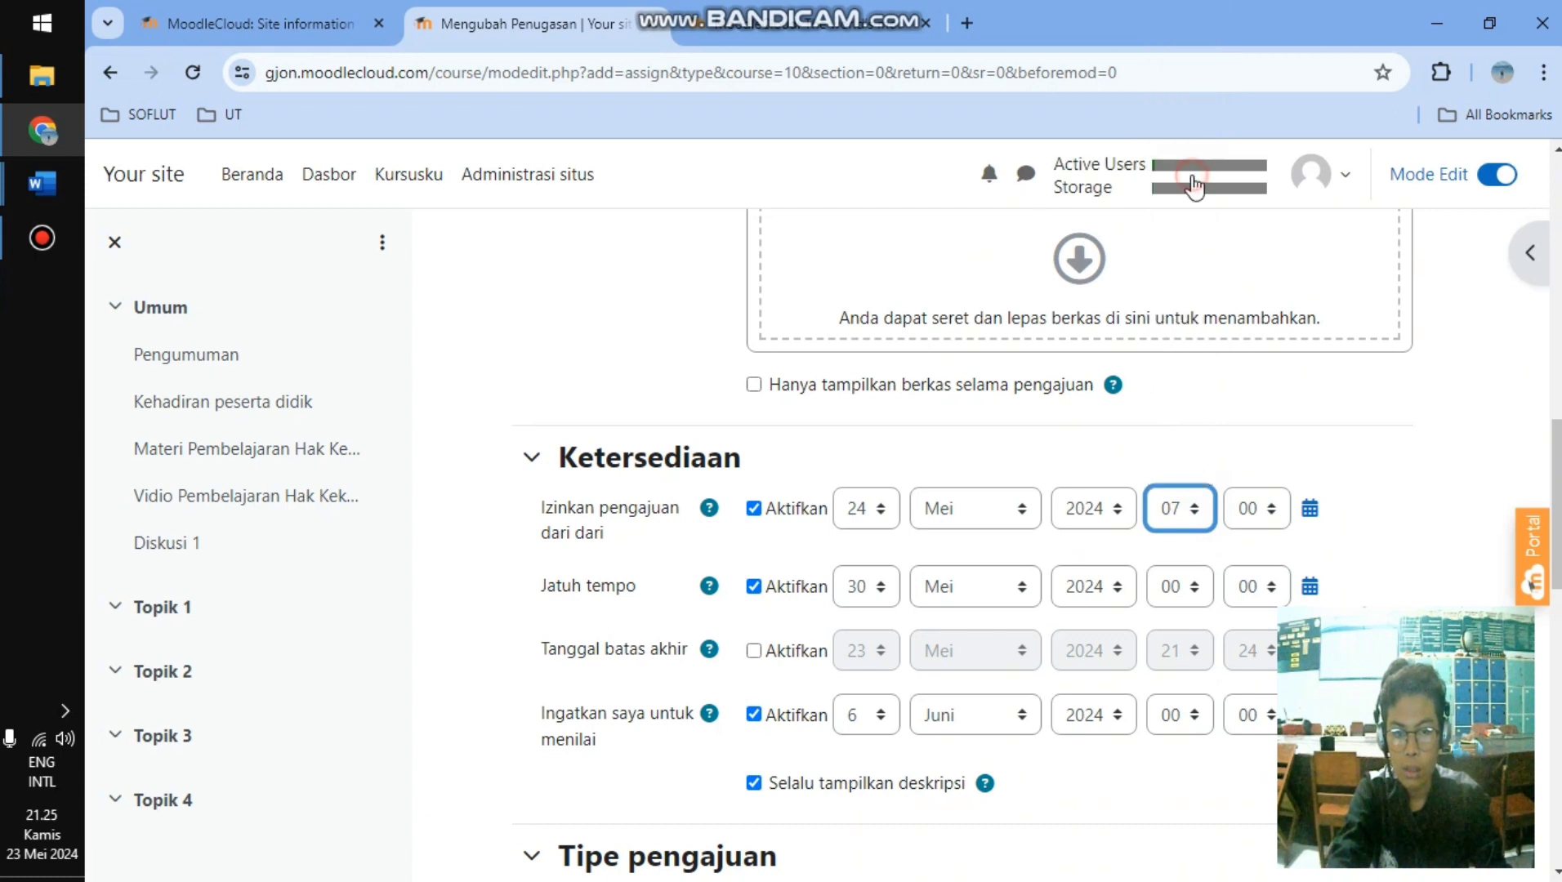
- Set the assignment's due date (Jatuh tempo) to day 18 and the grading reminder (Ingatkan saya untuk menilai) to 18 Mei
click(880, 590)
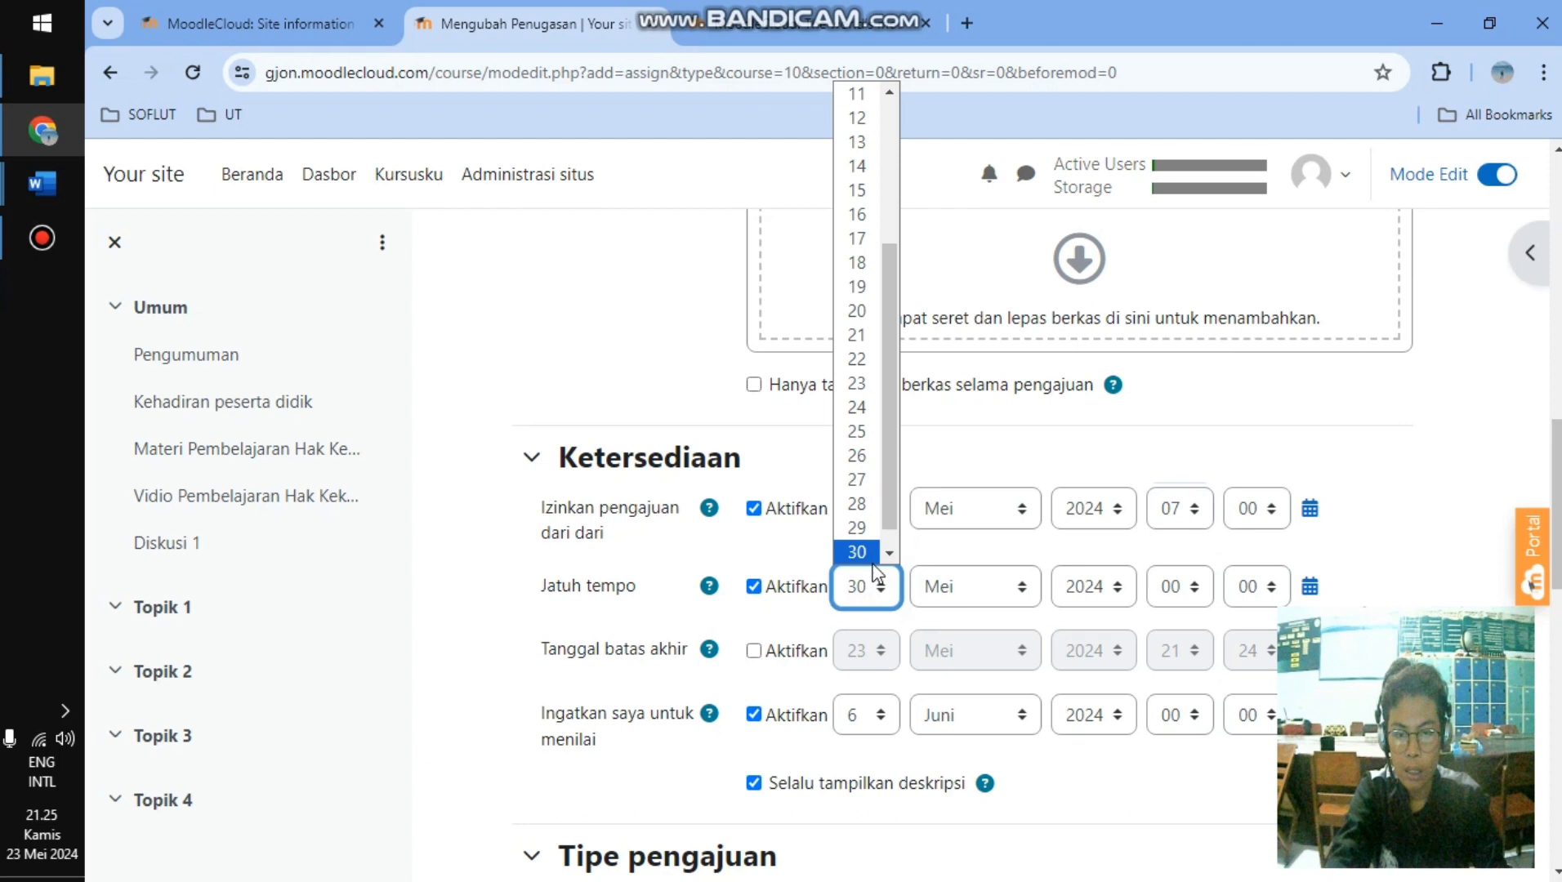
scroll(861, 461, down, 1)
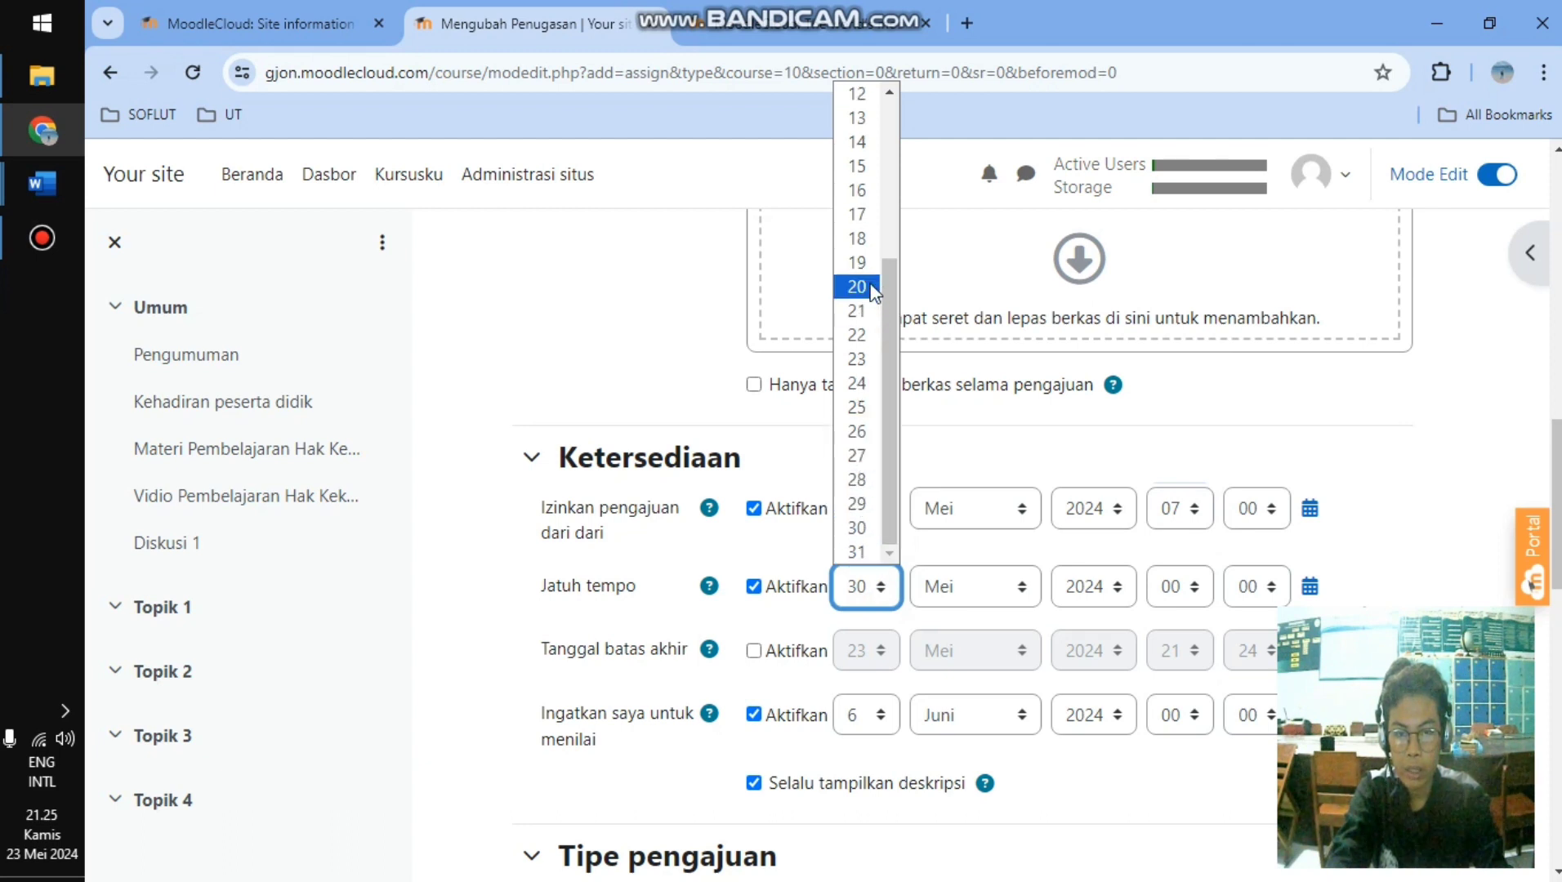
click(859, 238)
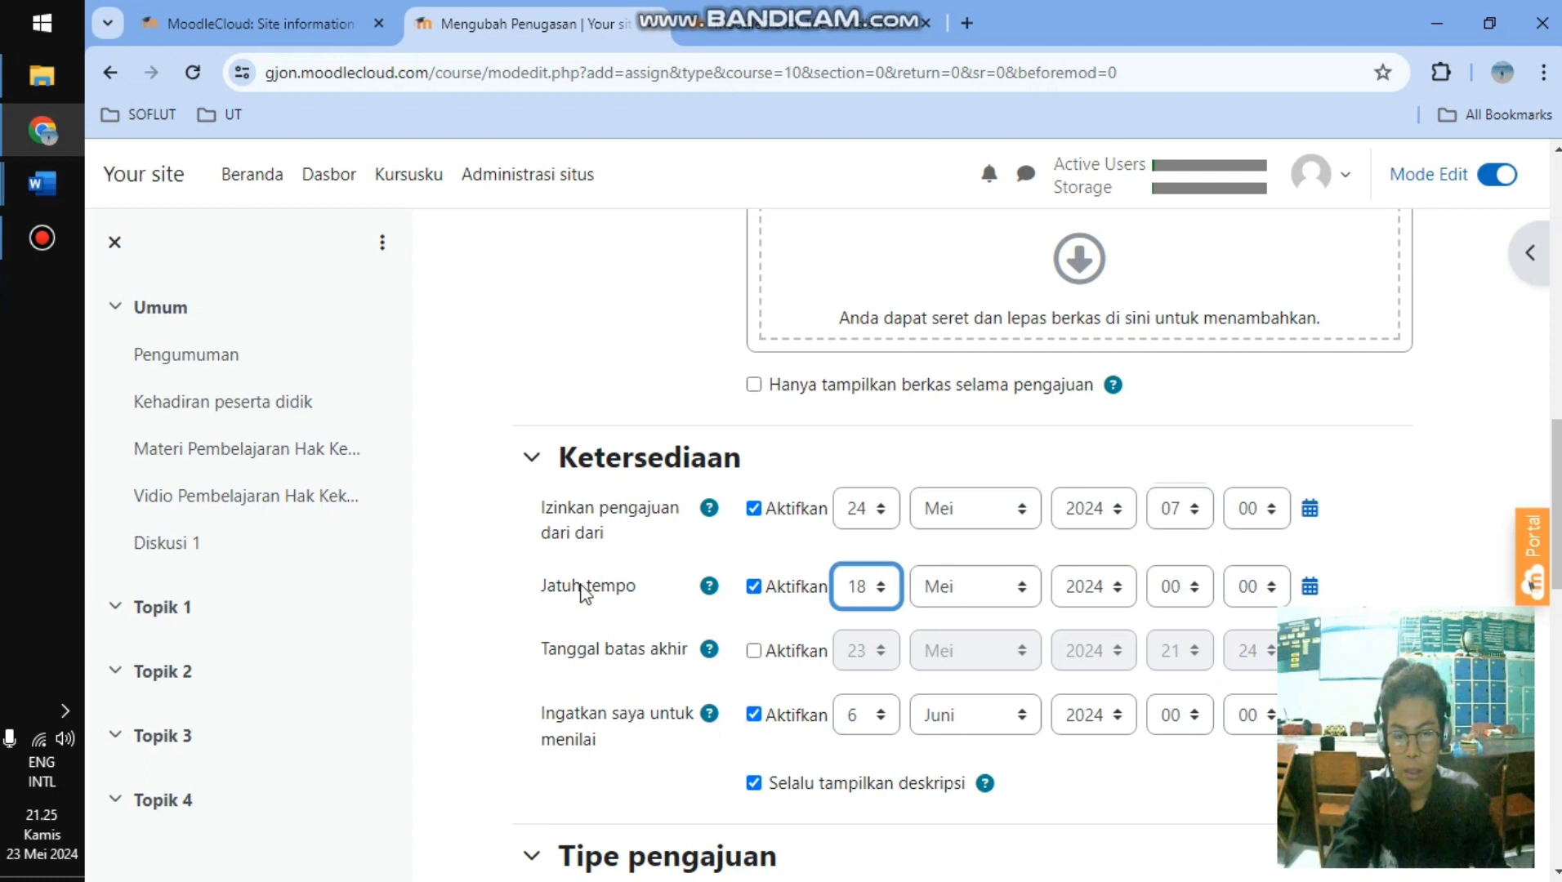
click(881, 717)
scroll(858, 368, down, 3)
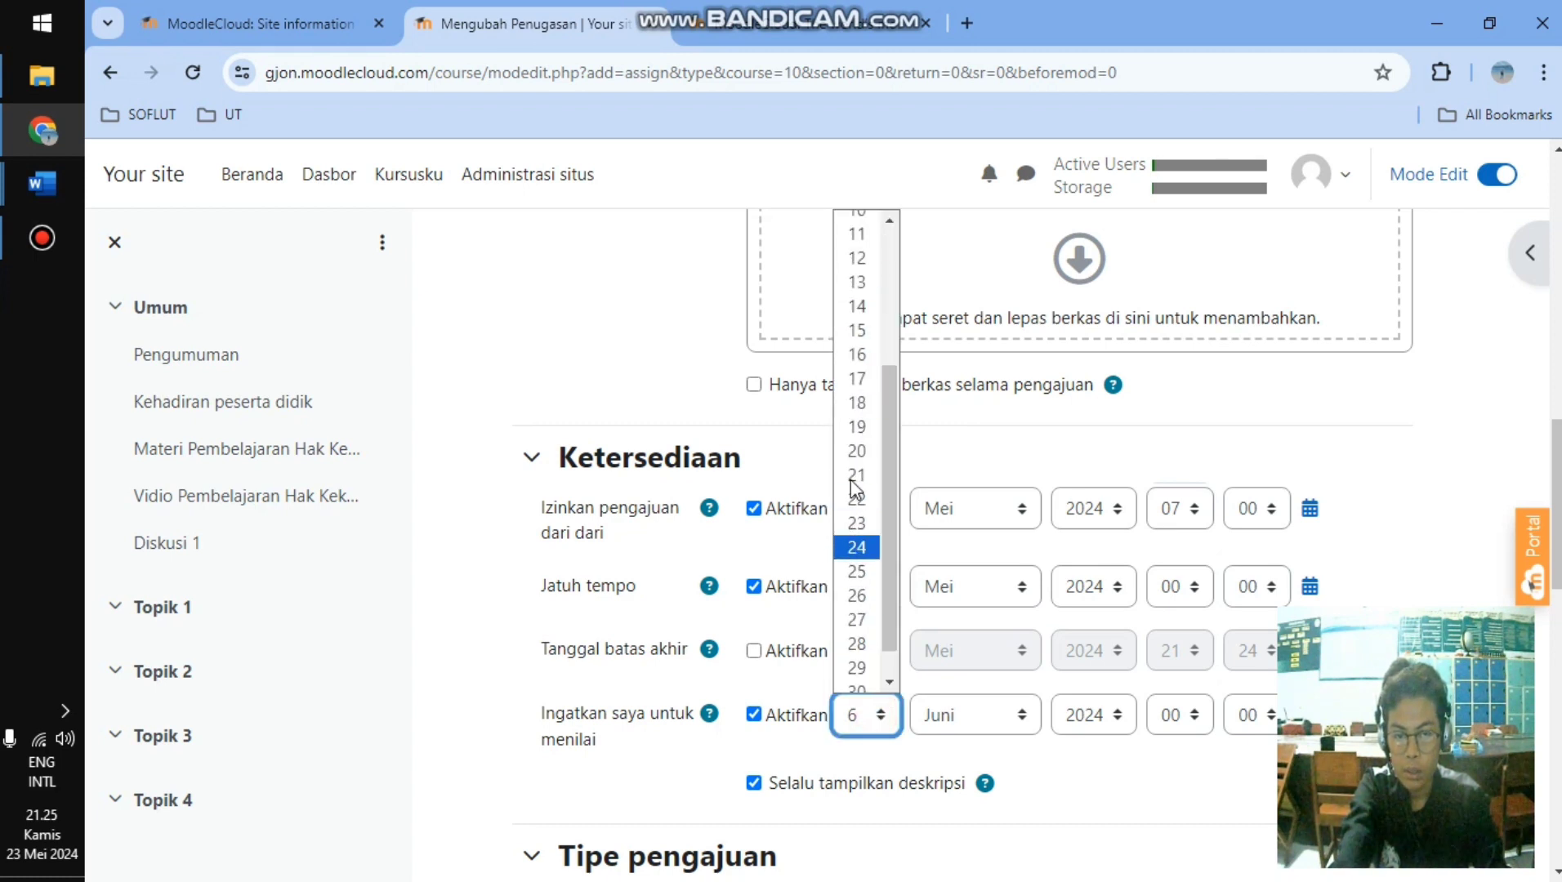
click(856, 402)
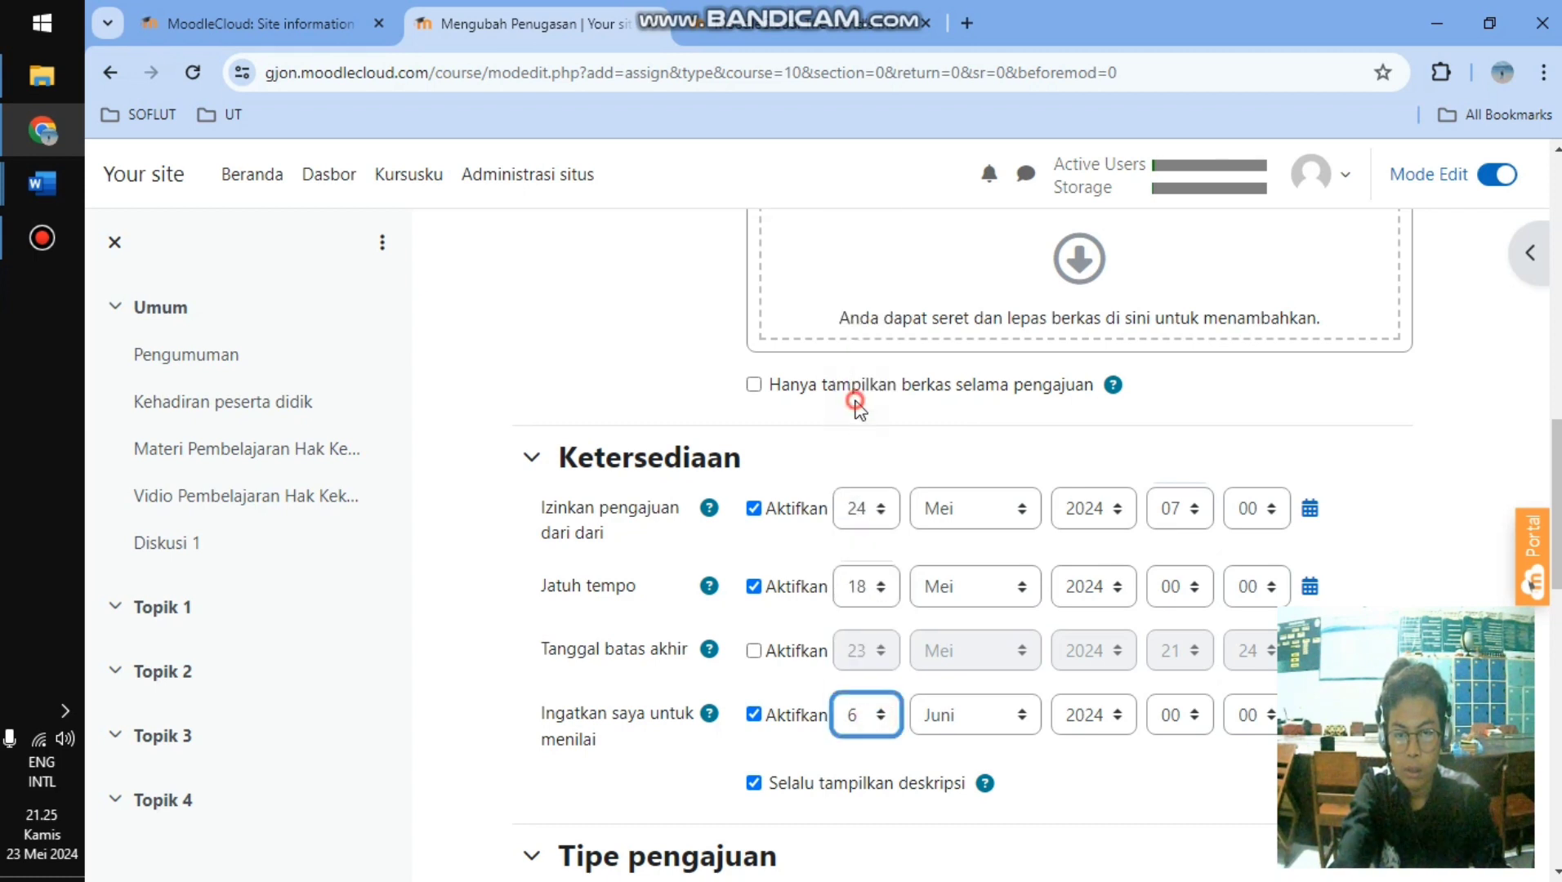
click(1024, 719)
click(948, 509)
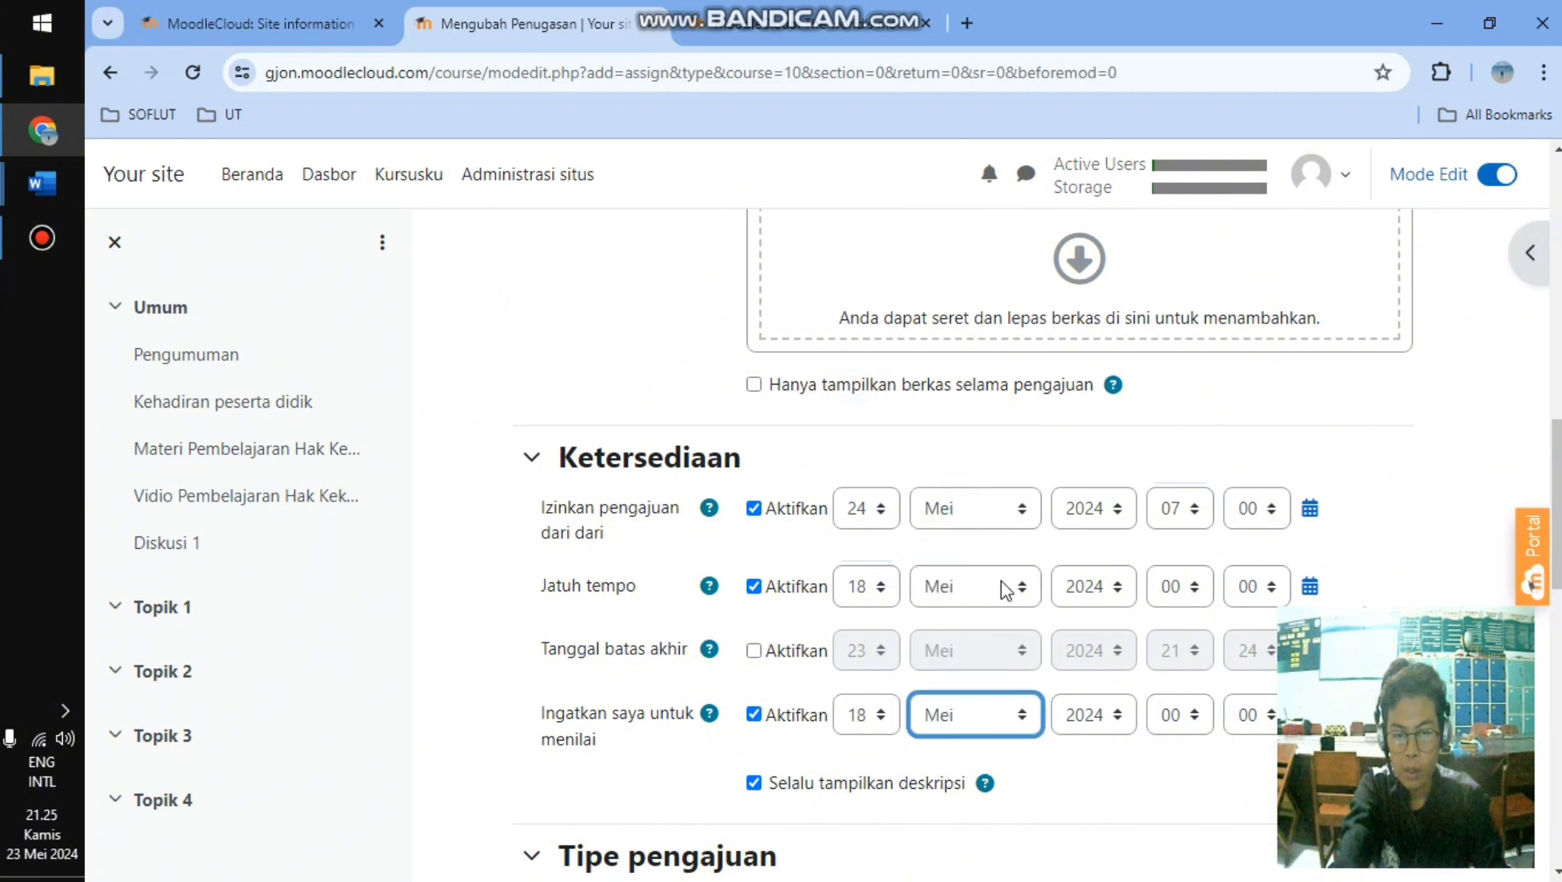
- Choose 20 as the assignment's maximum number of uploaded files and 1 MB as the maximum submission size
scroll(760, 653, down, 3)
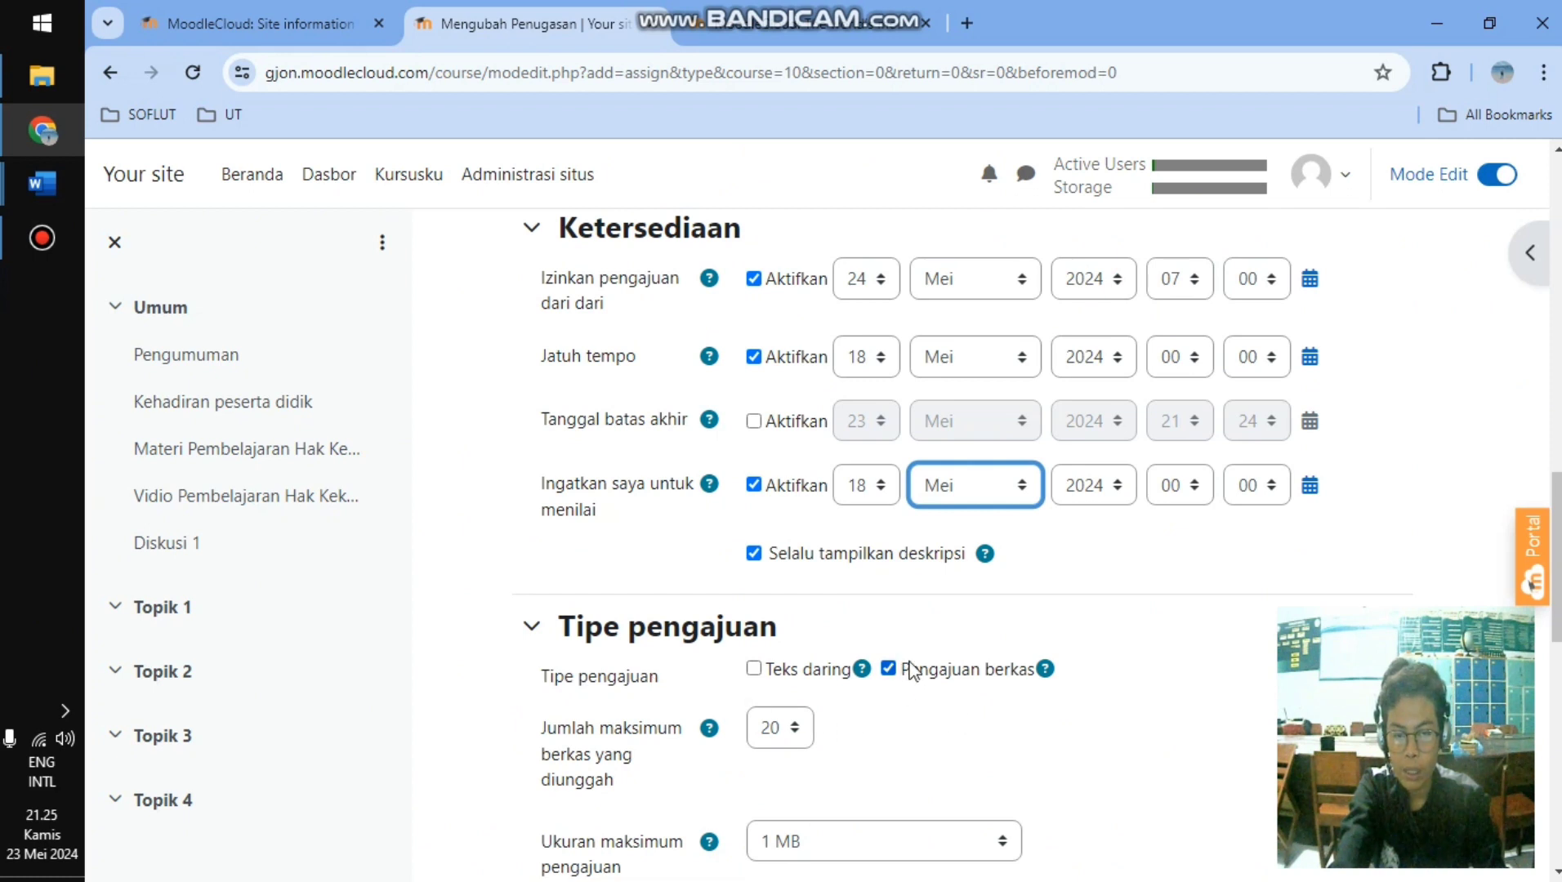
scroll(874, 707, down, 2)
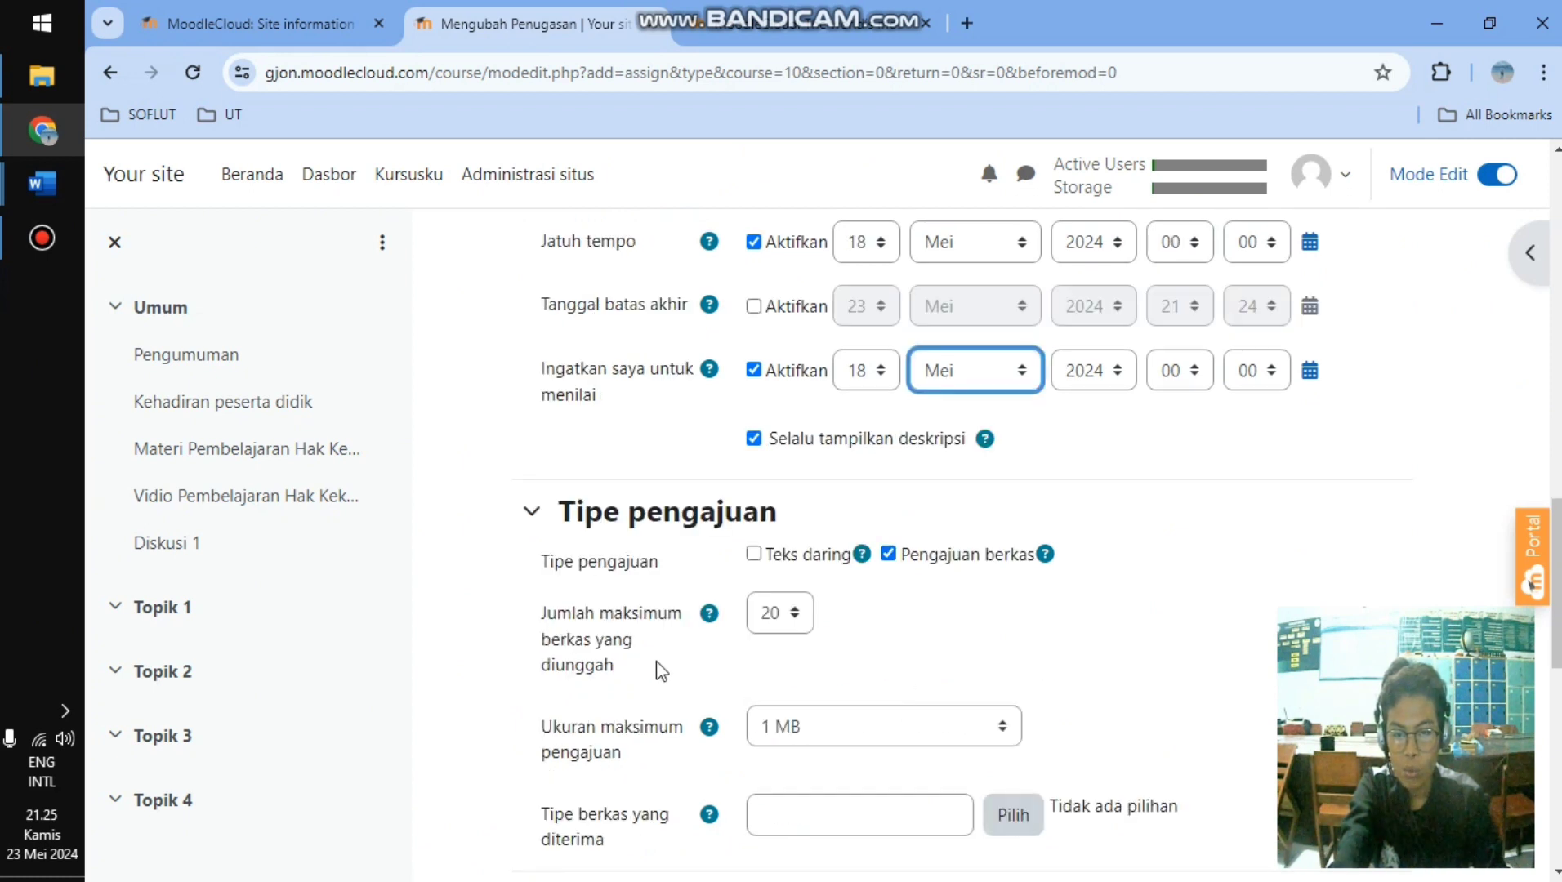
click(797, 618)
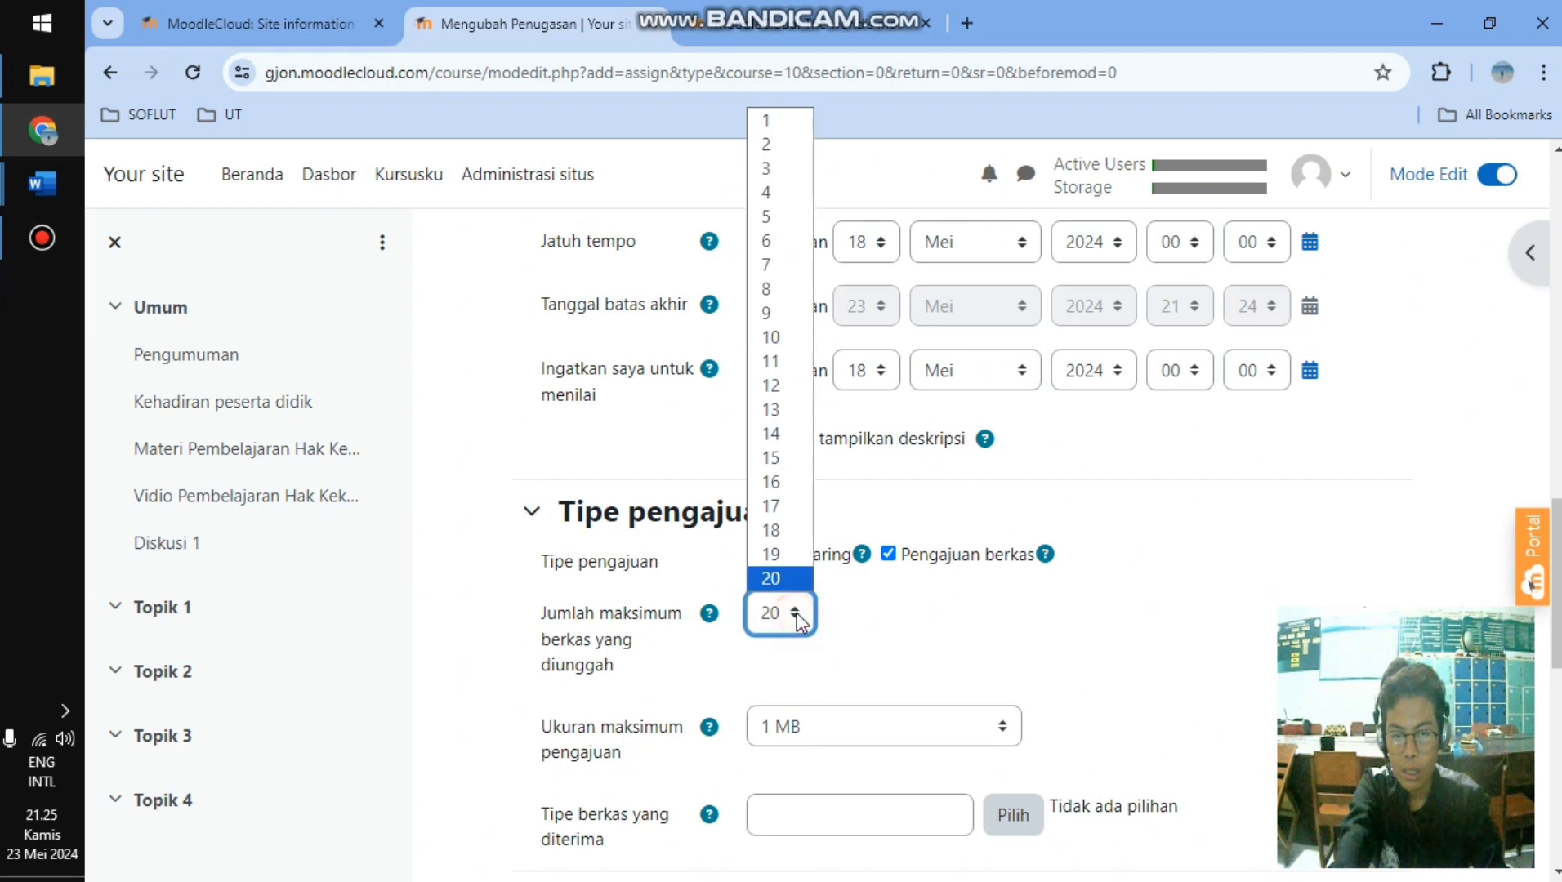
click(783, 582)
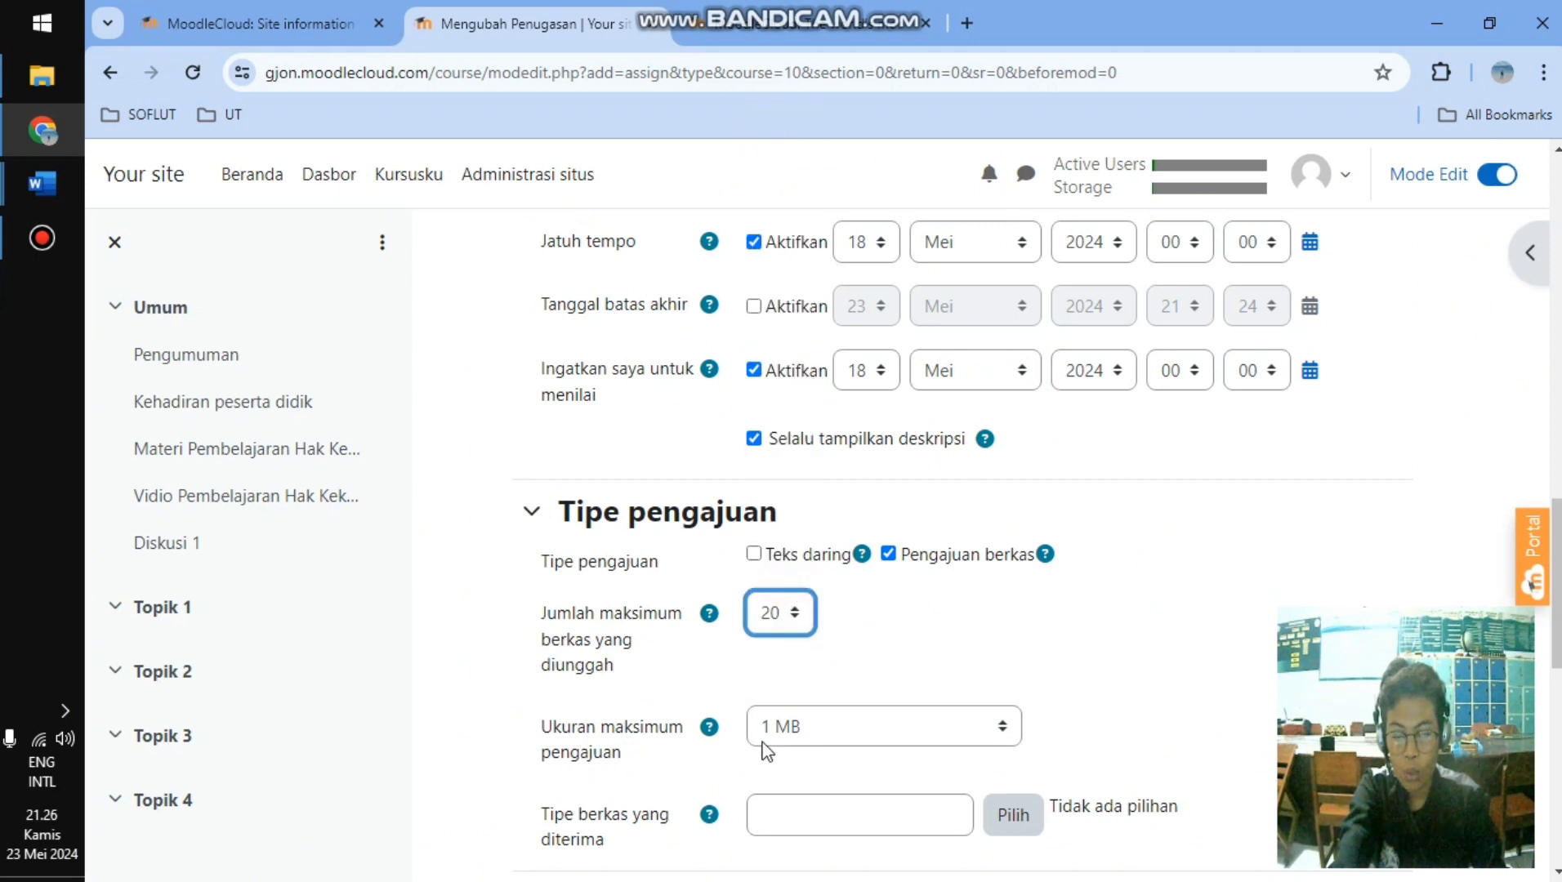
click(798, 615)
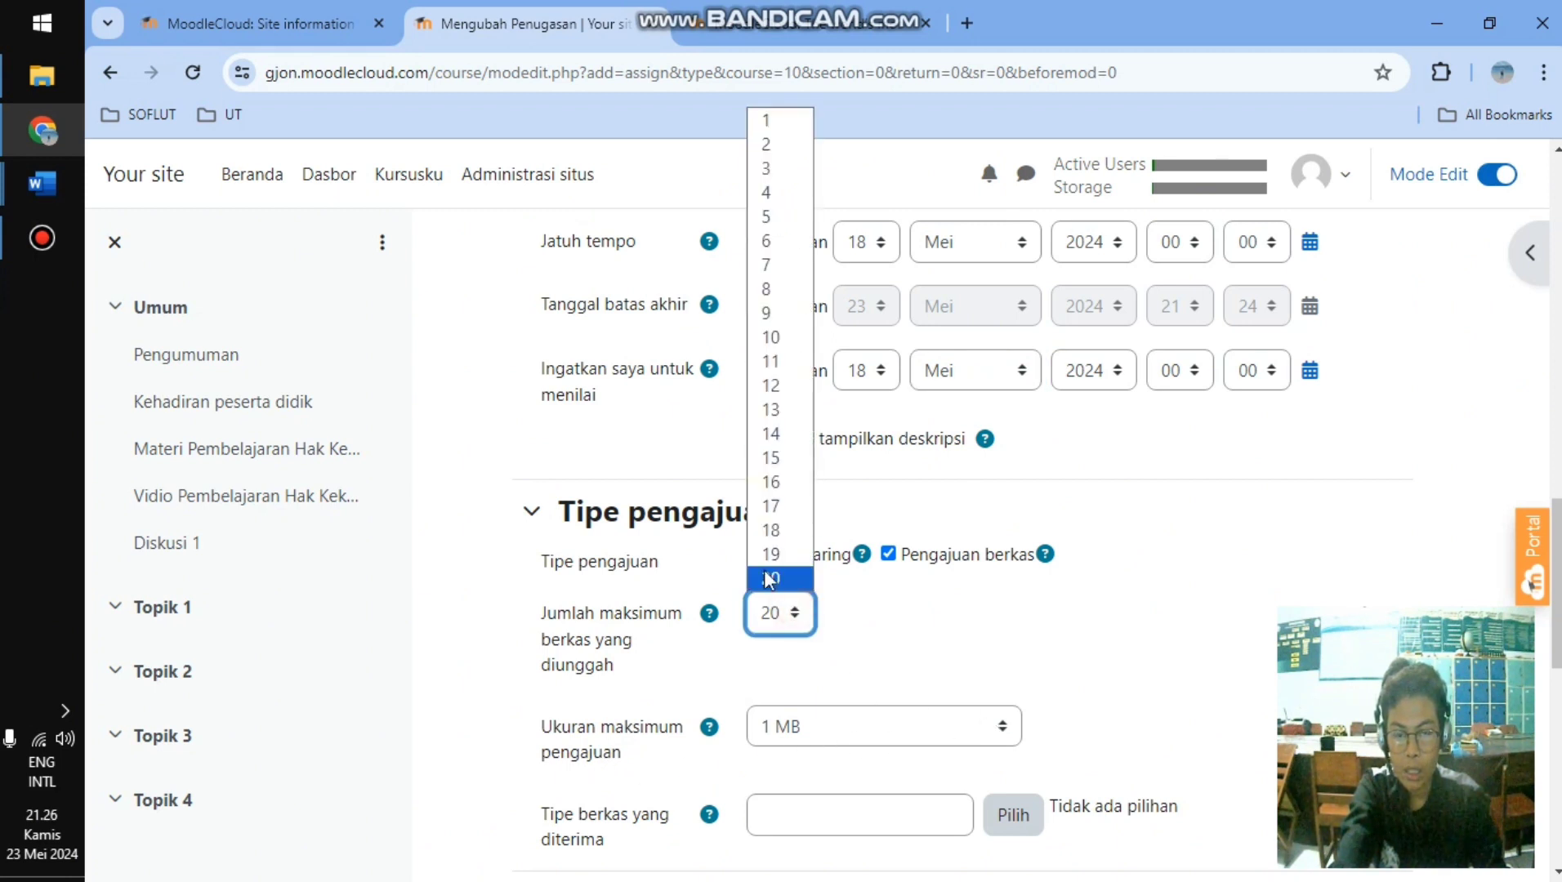
click(775, 576)
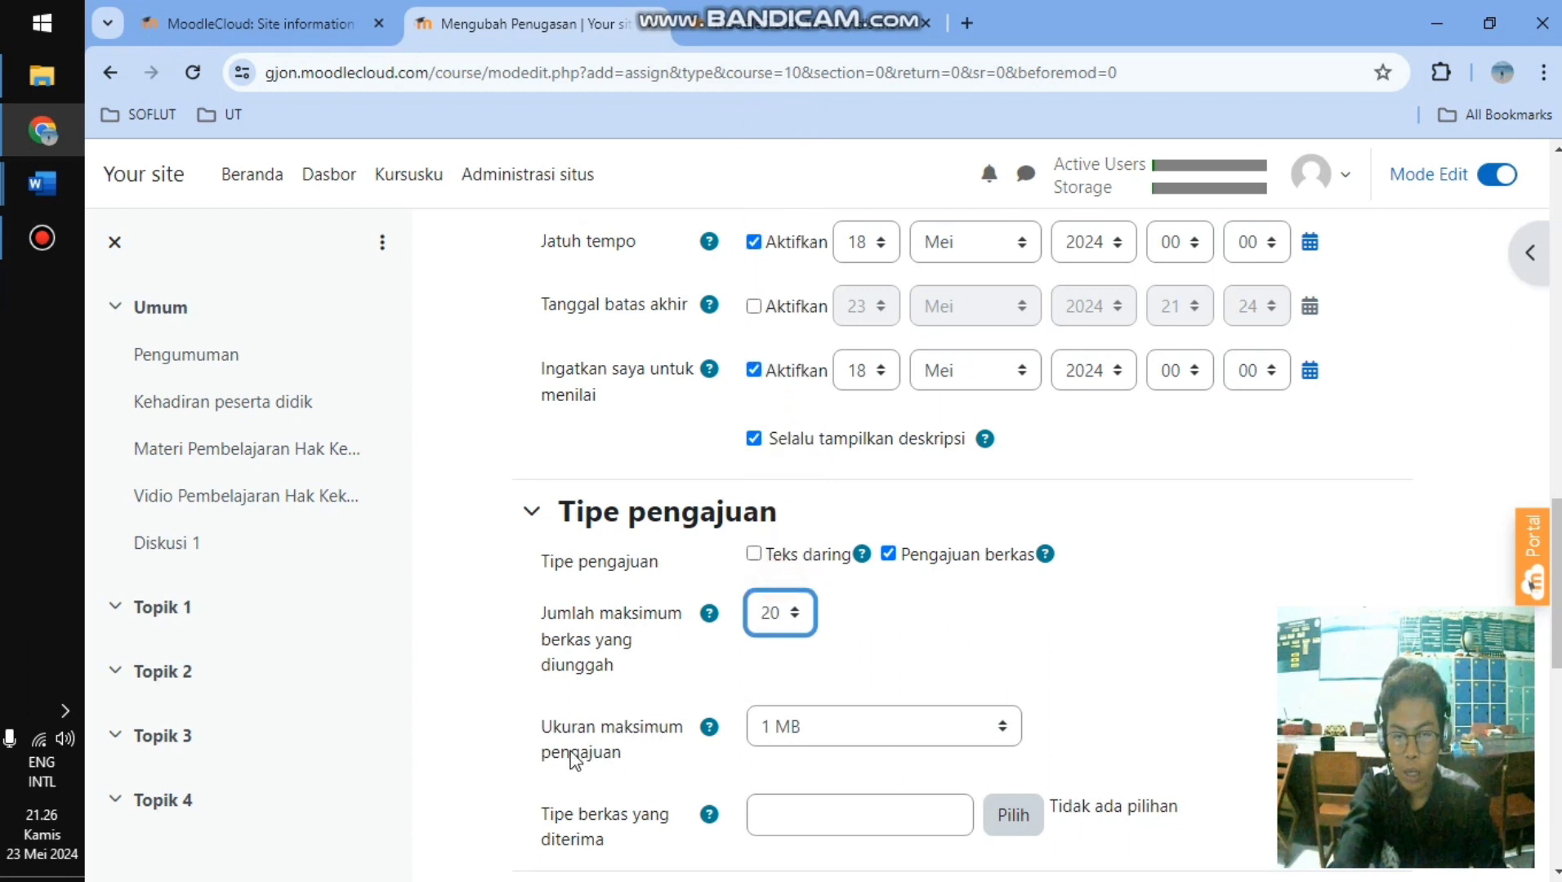
click(1004, 731)
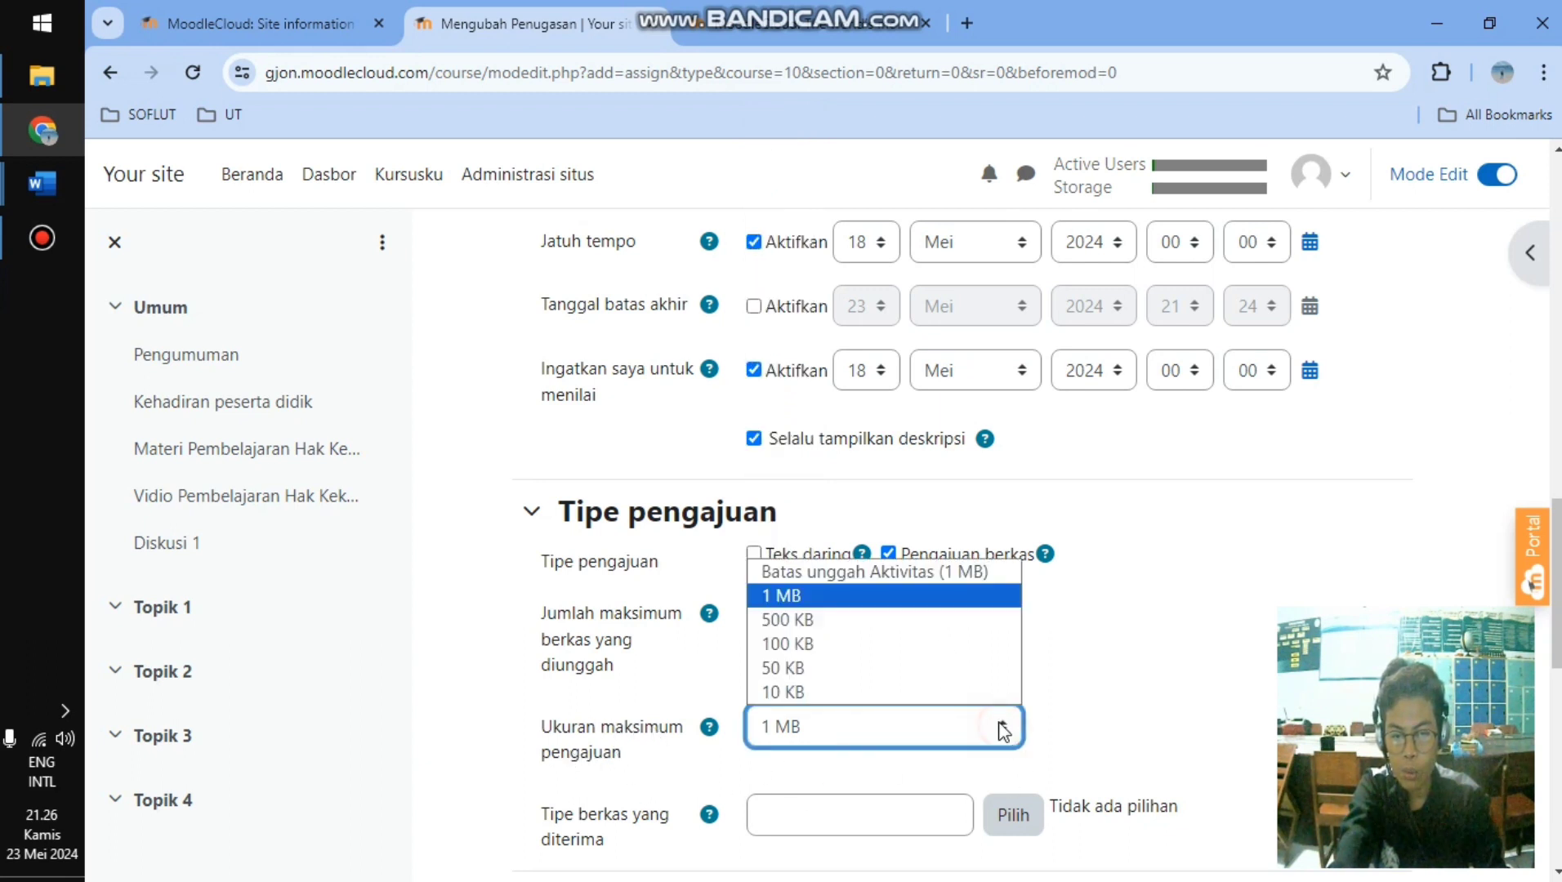
click(815, 597)
- Limit the assignment's accepted file types to document files (Berkas dokumen) and save that selection
scroll(1046, 572, down, 1)
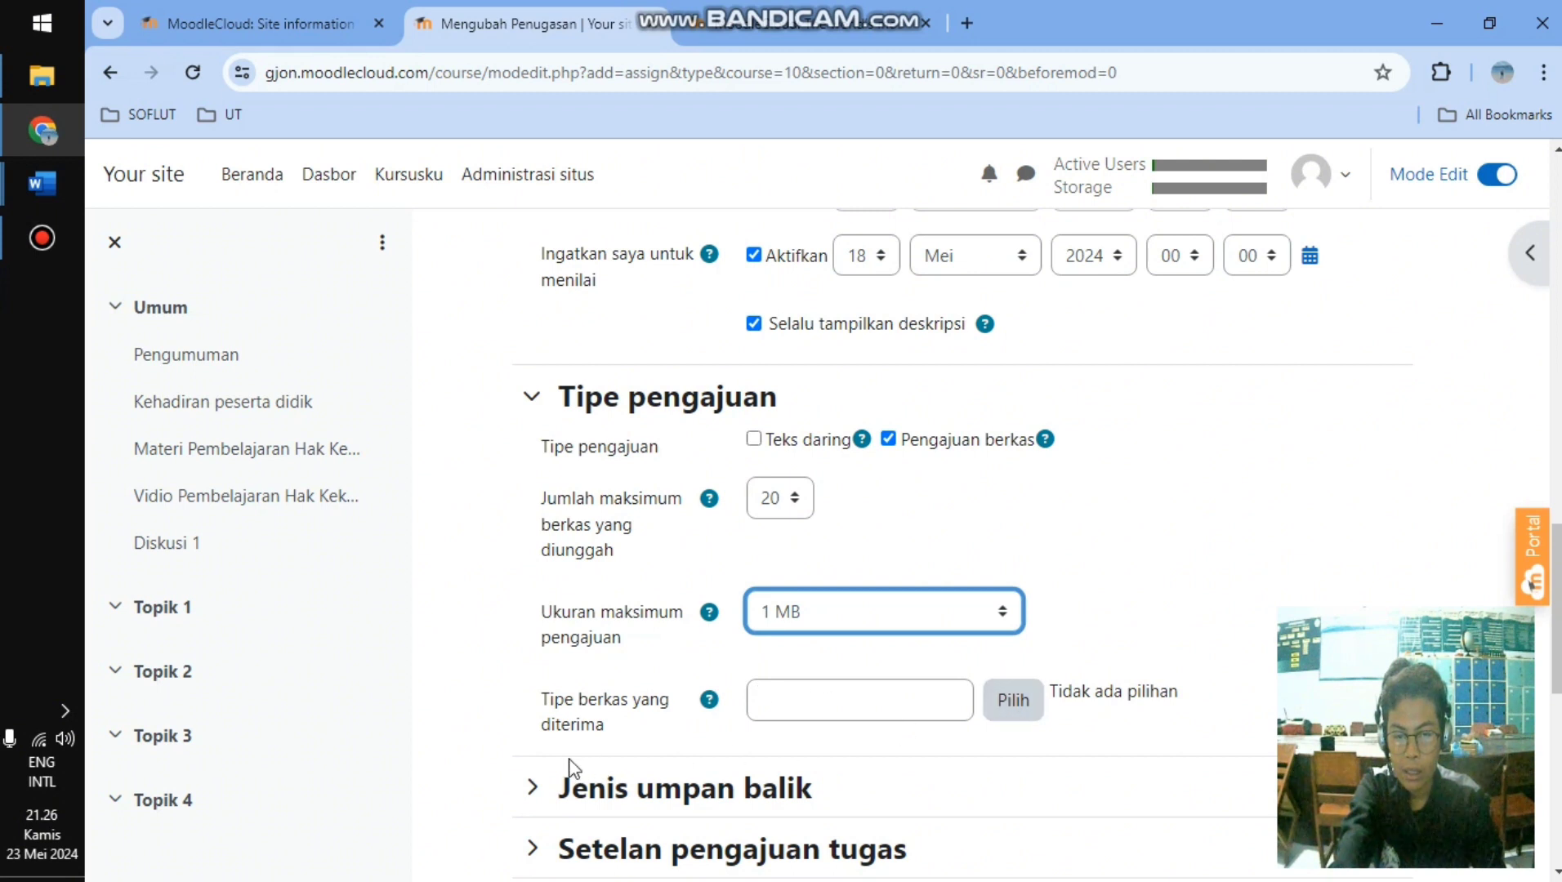
click(1020, 700)
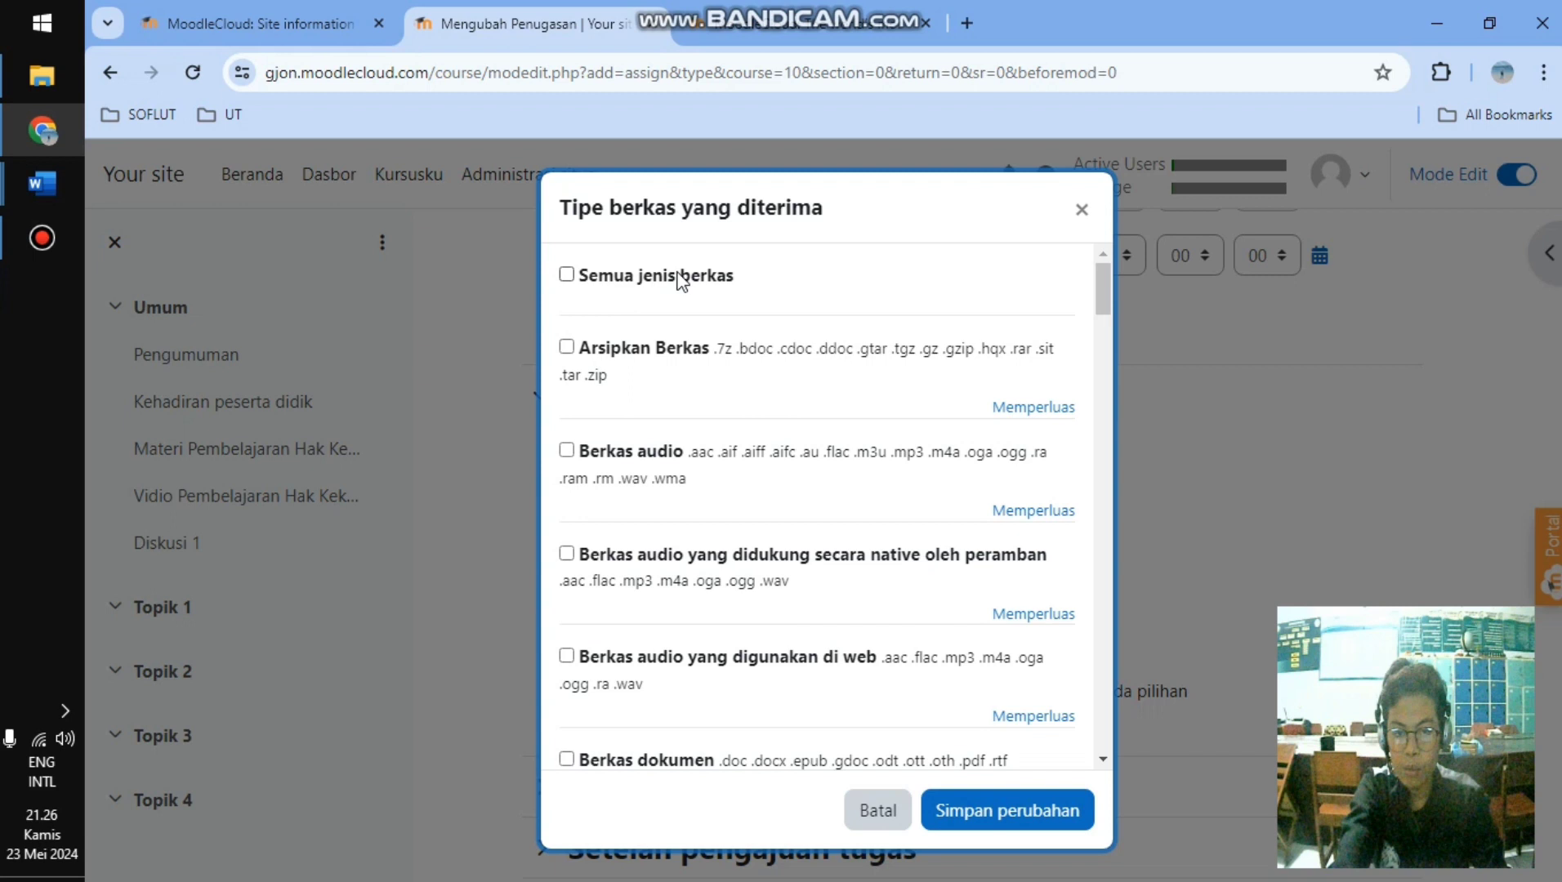
click(680, 280)
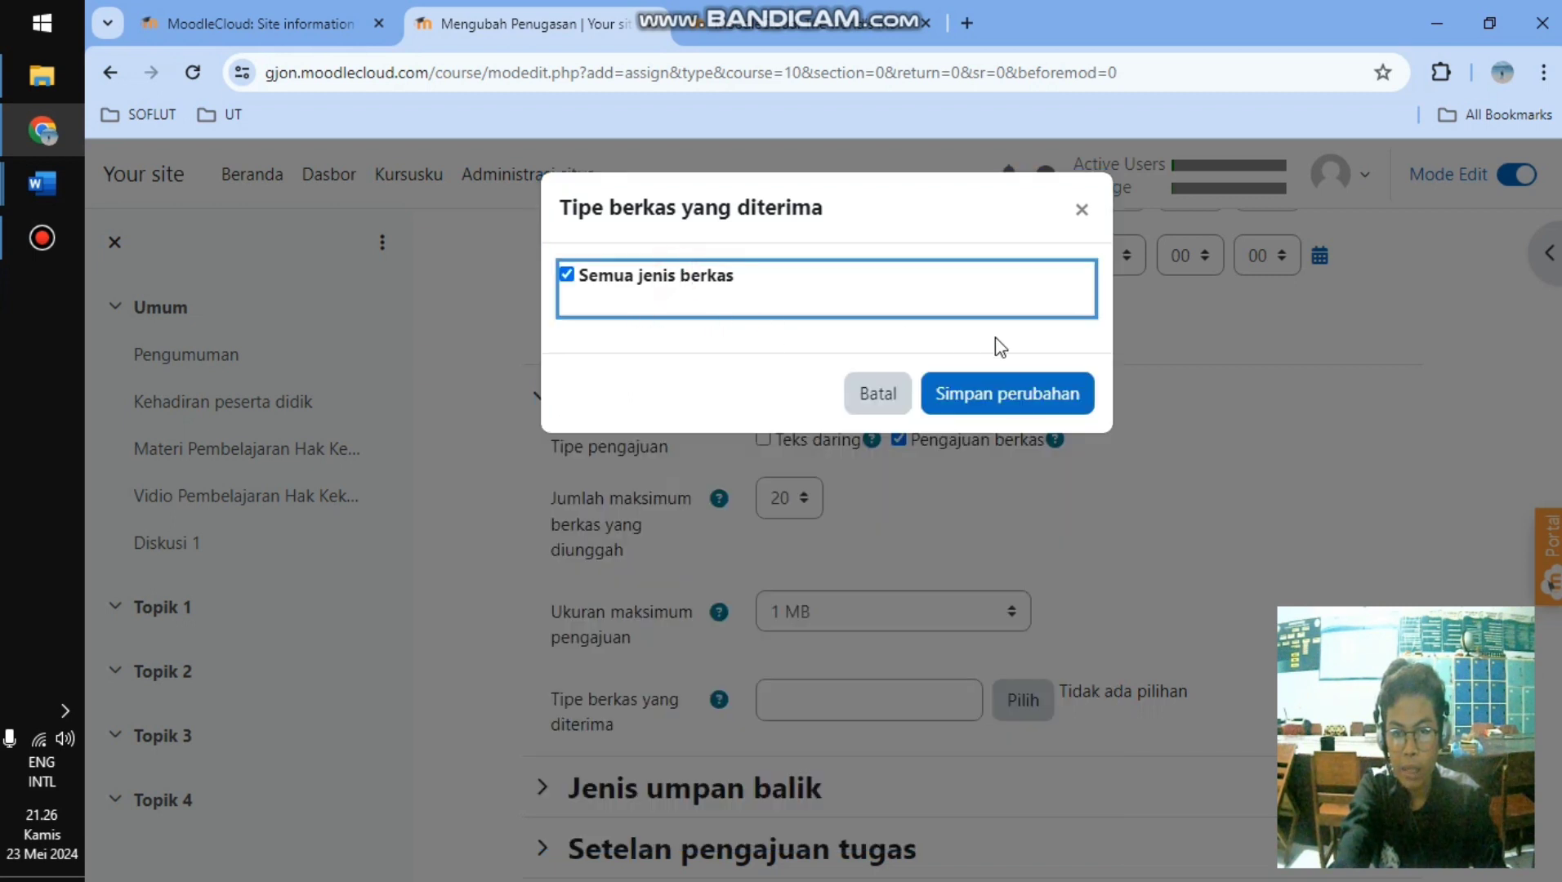
click(567, 275)
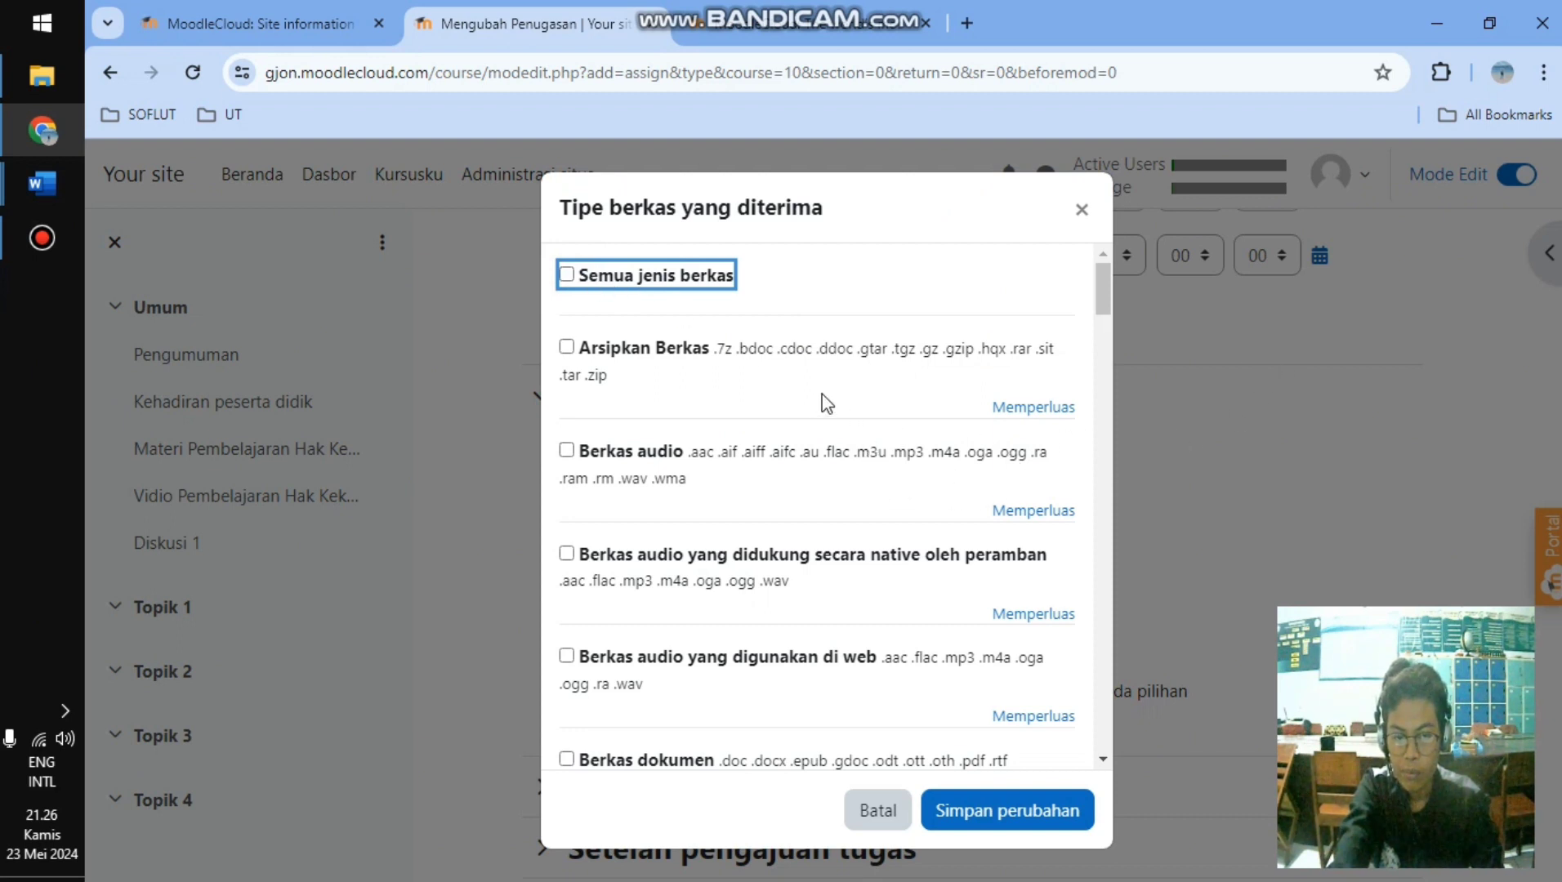
click(584, 764)
scroll(583, 766, down, 4)
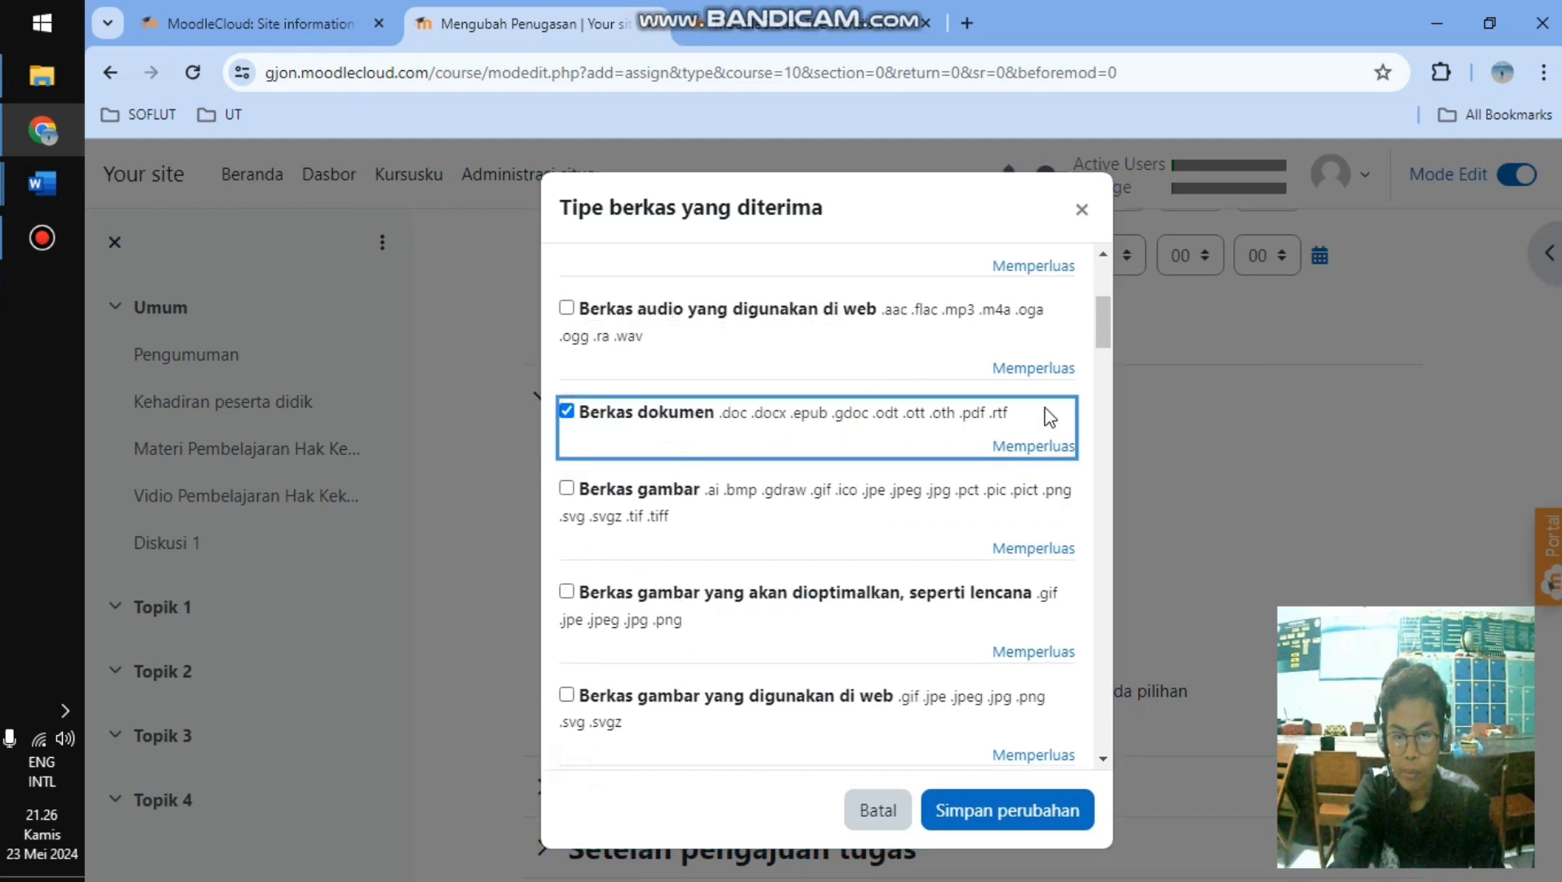
click(997, 818)
- Try to save the assignment and return to the course
scroll(1108, 461, down, 3)
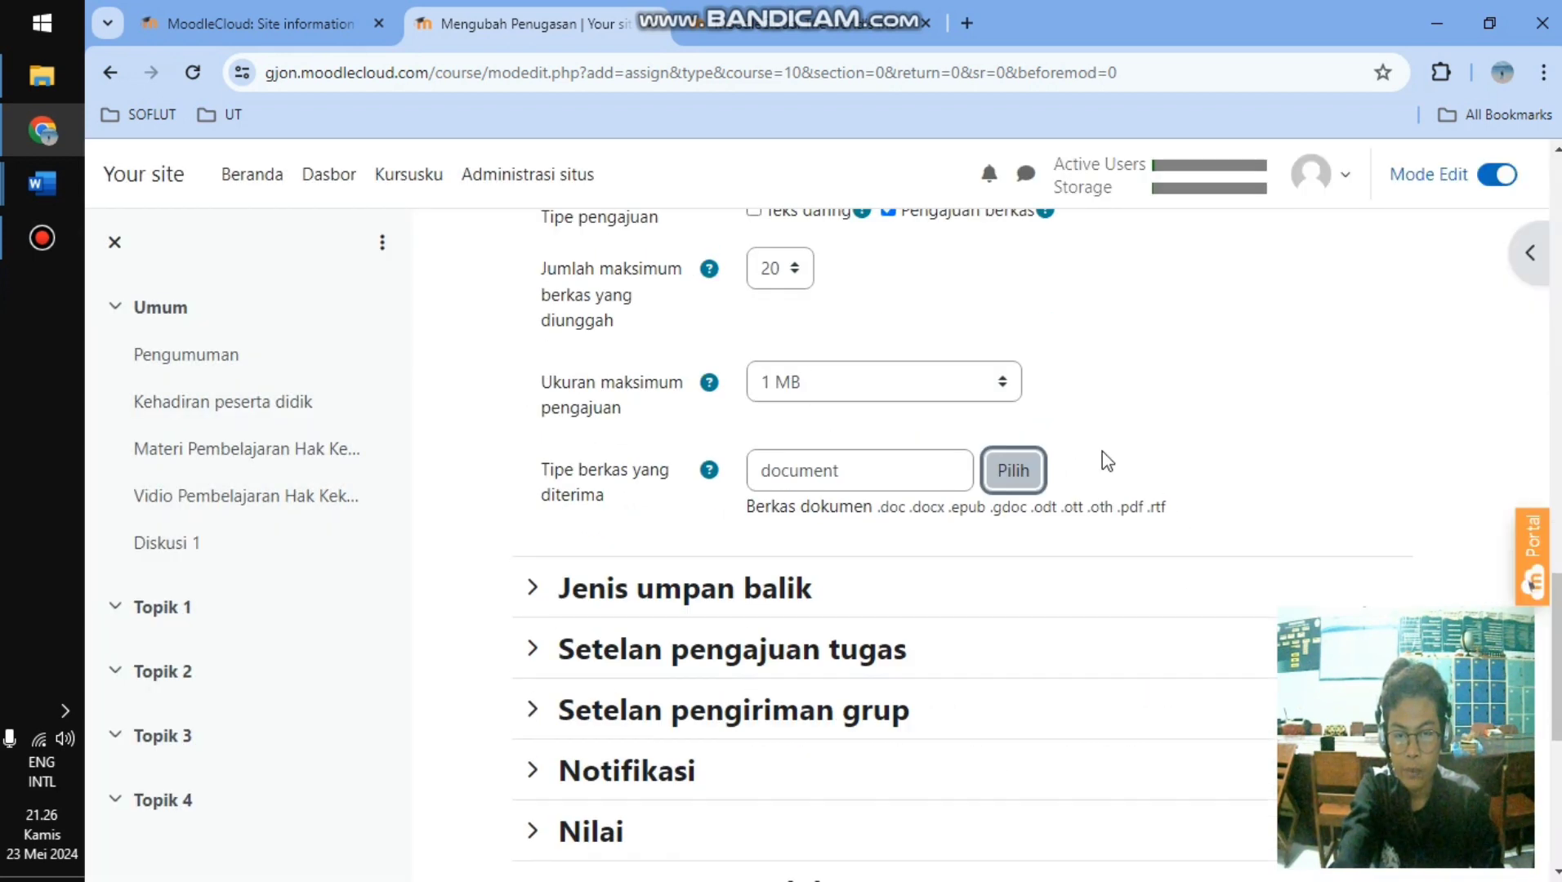
scroll(1108, 461, down, 1)
scroll(1160, 347, up, 1)
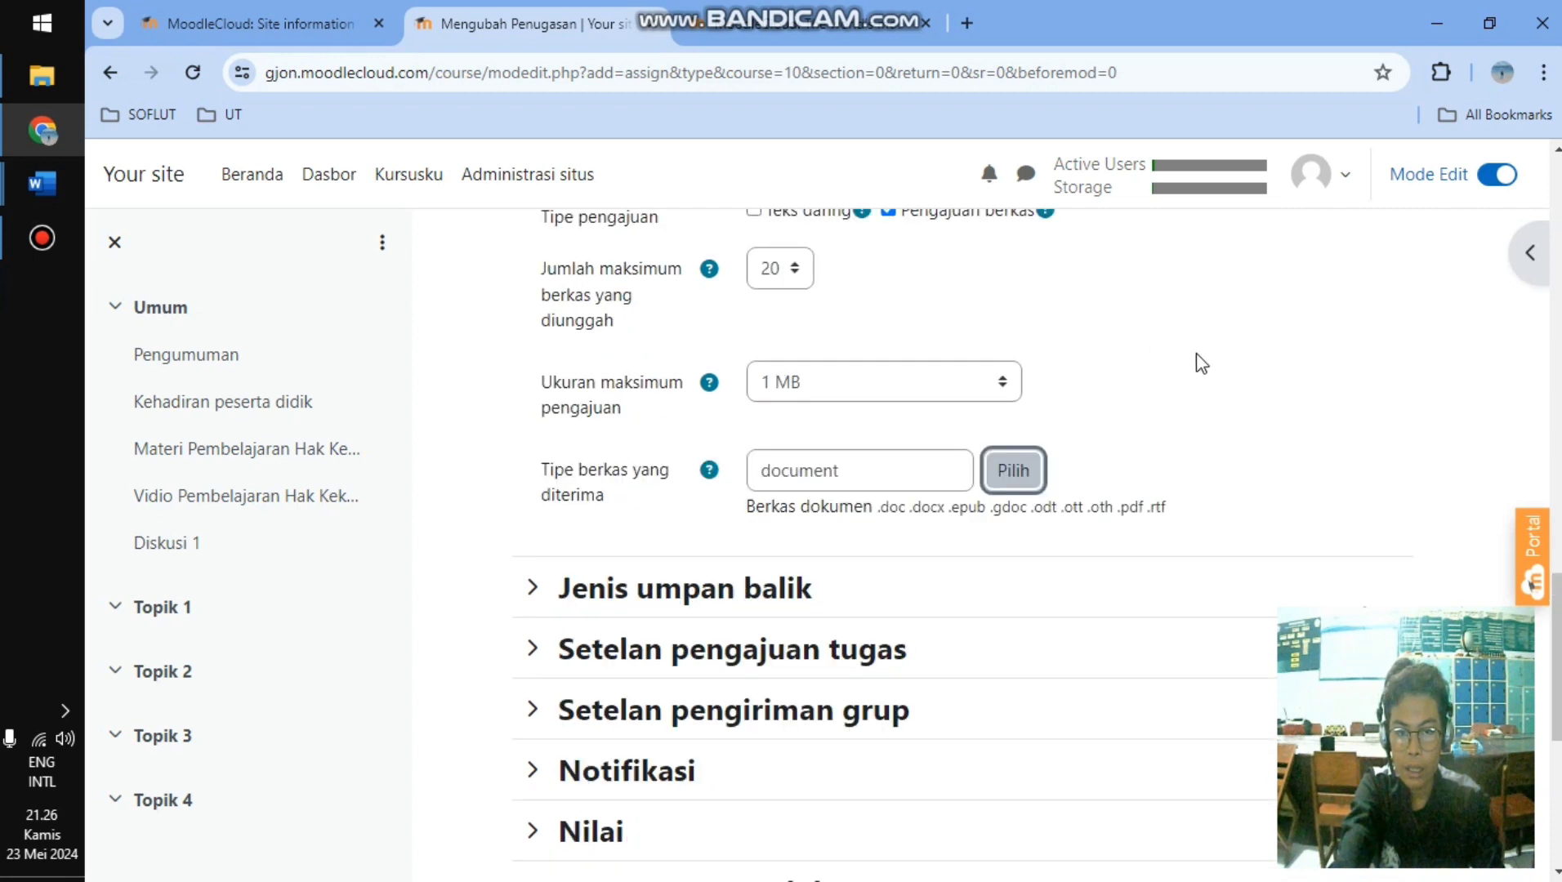
scroll(1011, 494, down, 3)
scroll(853, 543, down, 3)
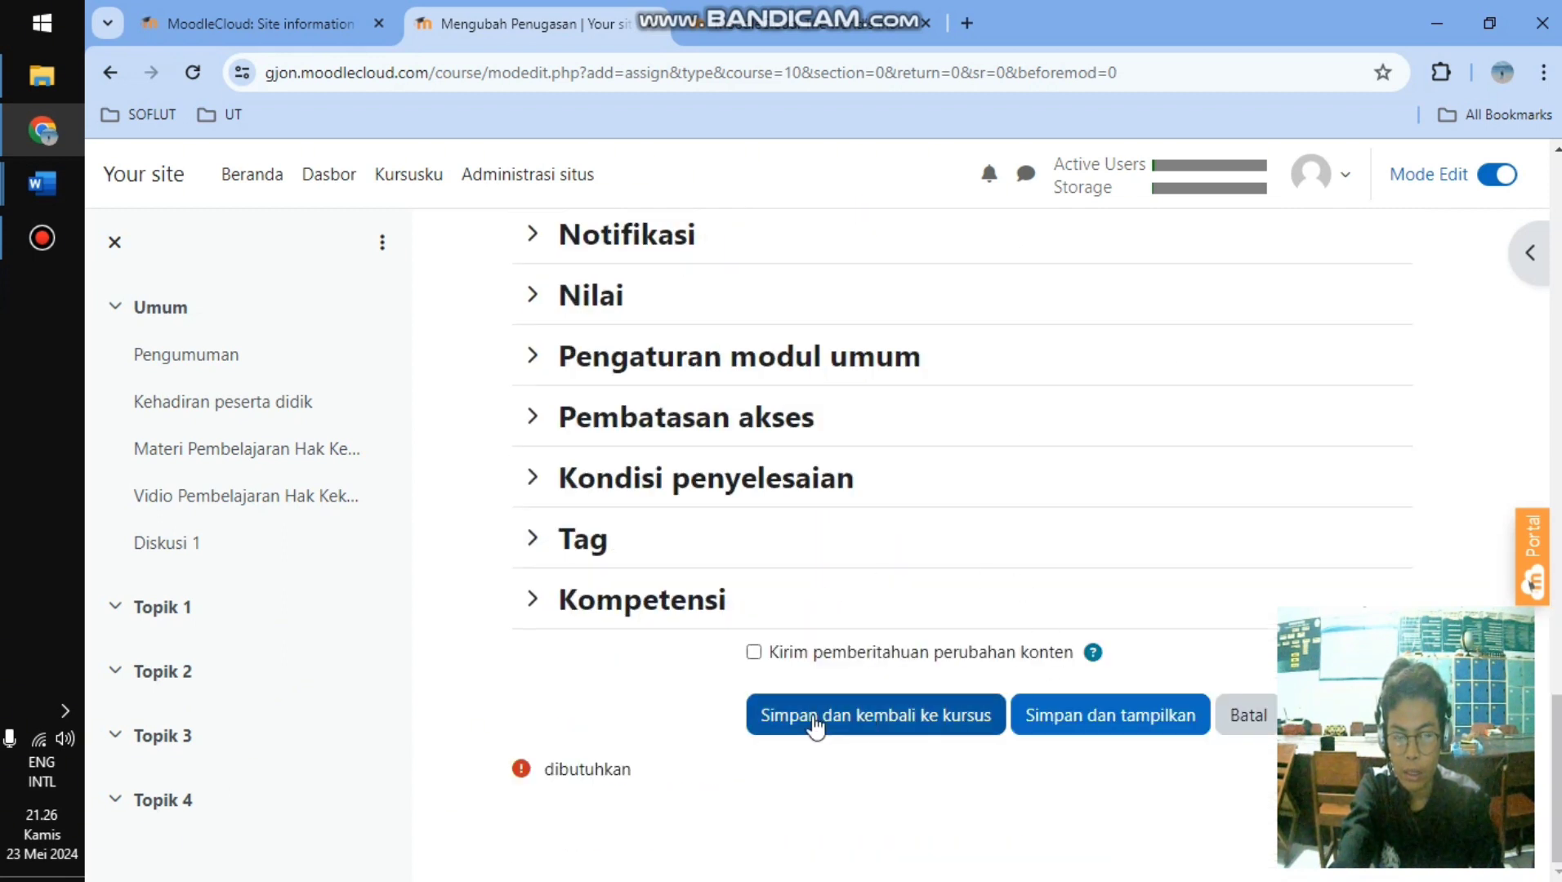
click(890, 712)
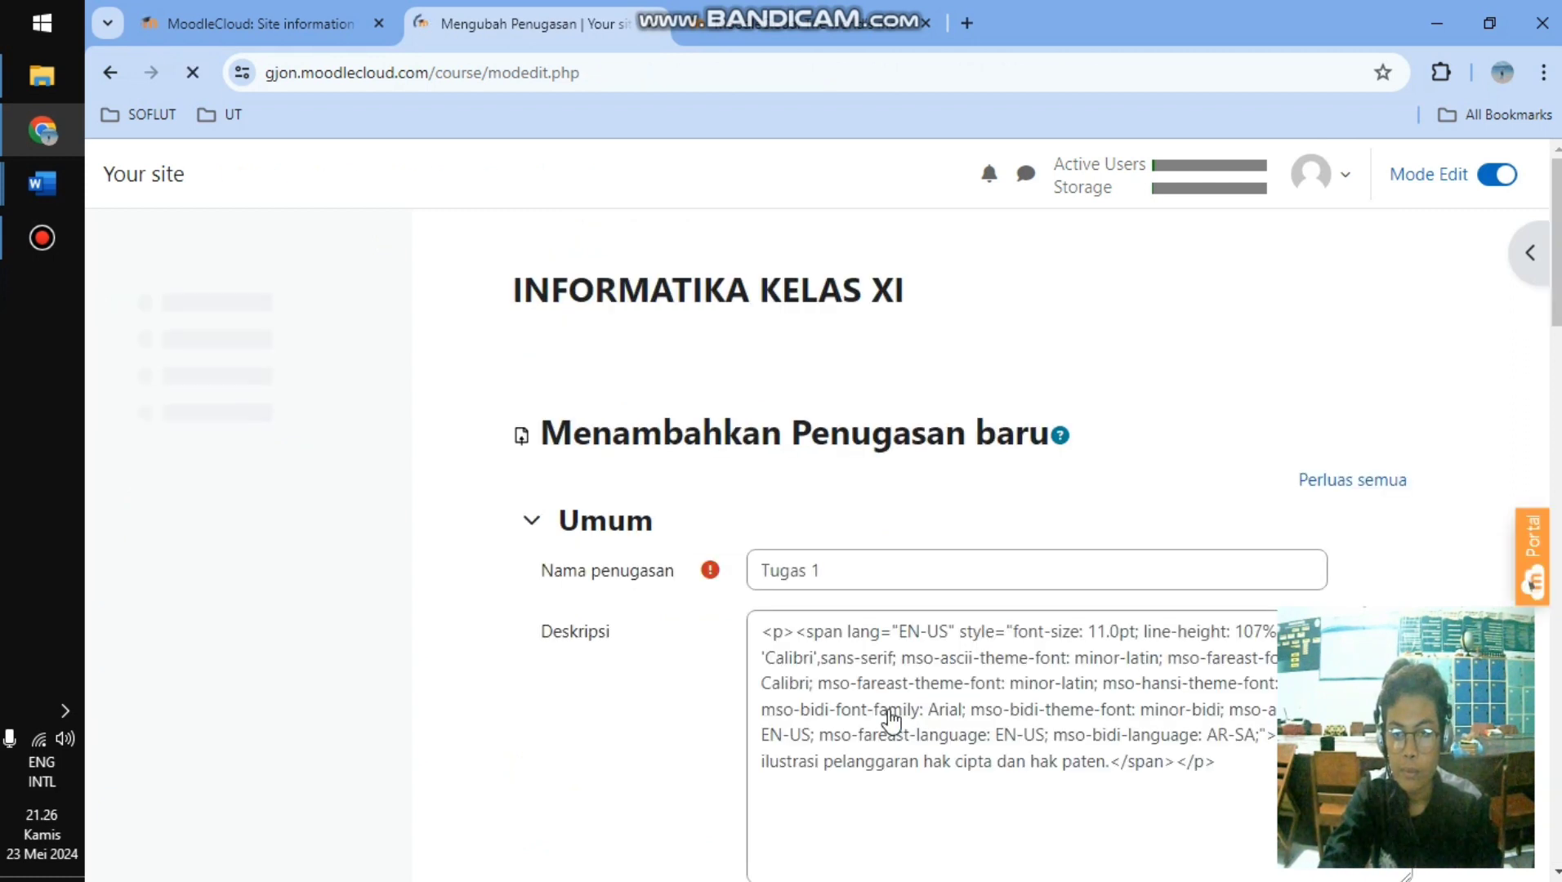
- Change the month of the assignment's due date and grading reminder to Juni, then save the assignment and return to the course
scroll(987, 436, down, 5)
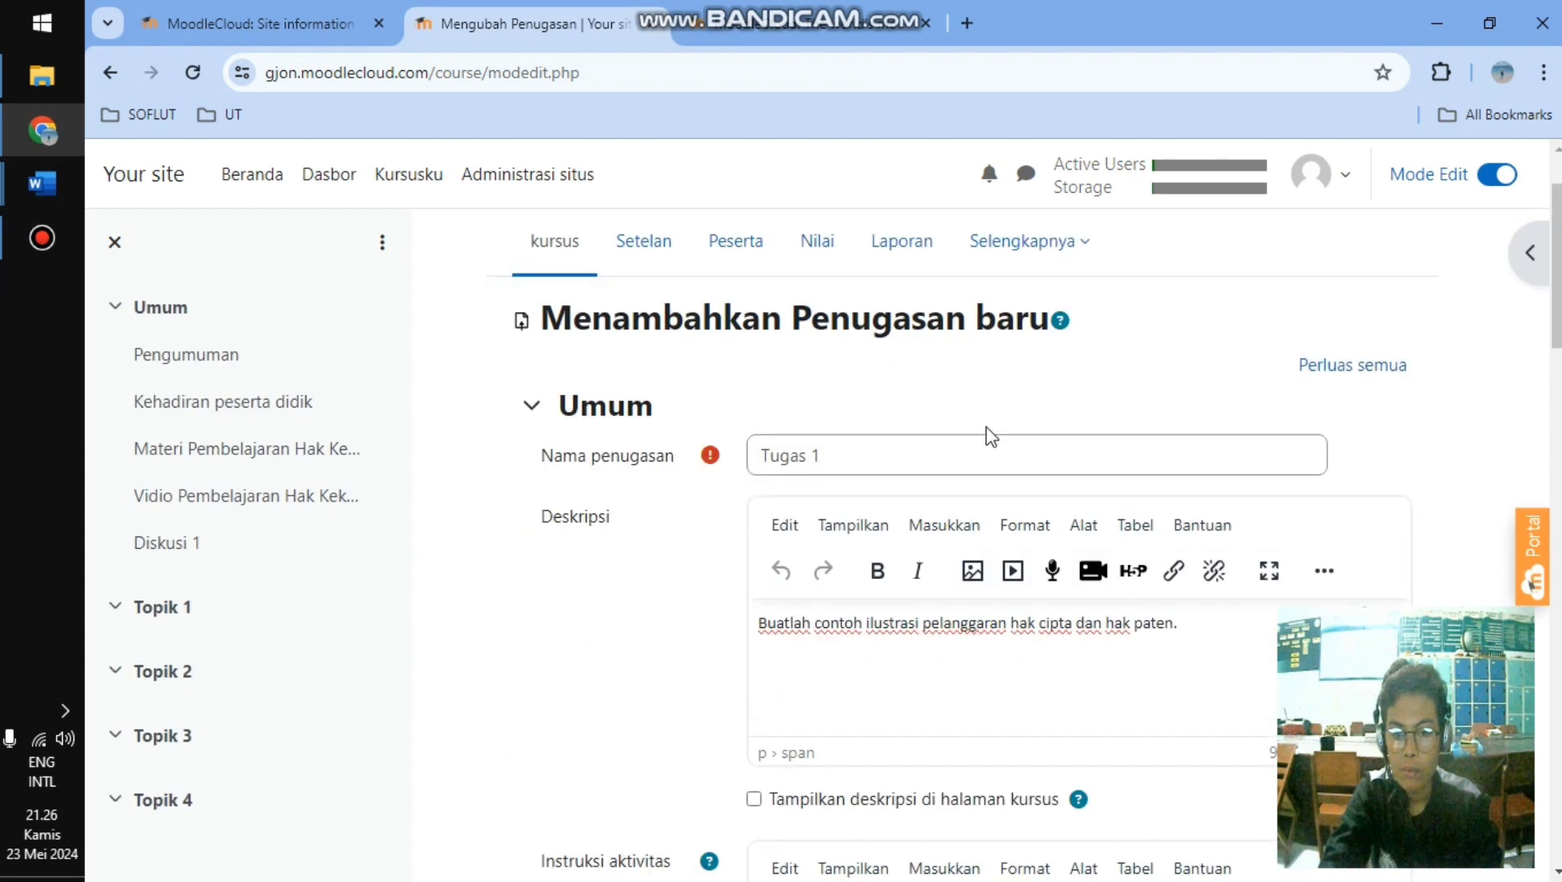
scroll(992, 429, down, 8)
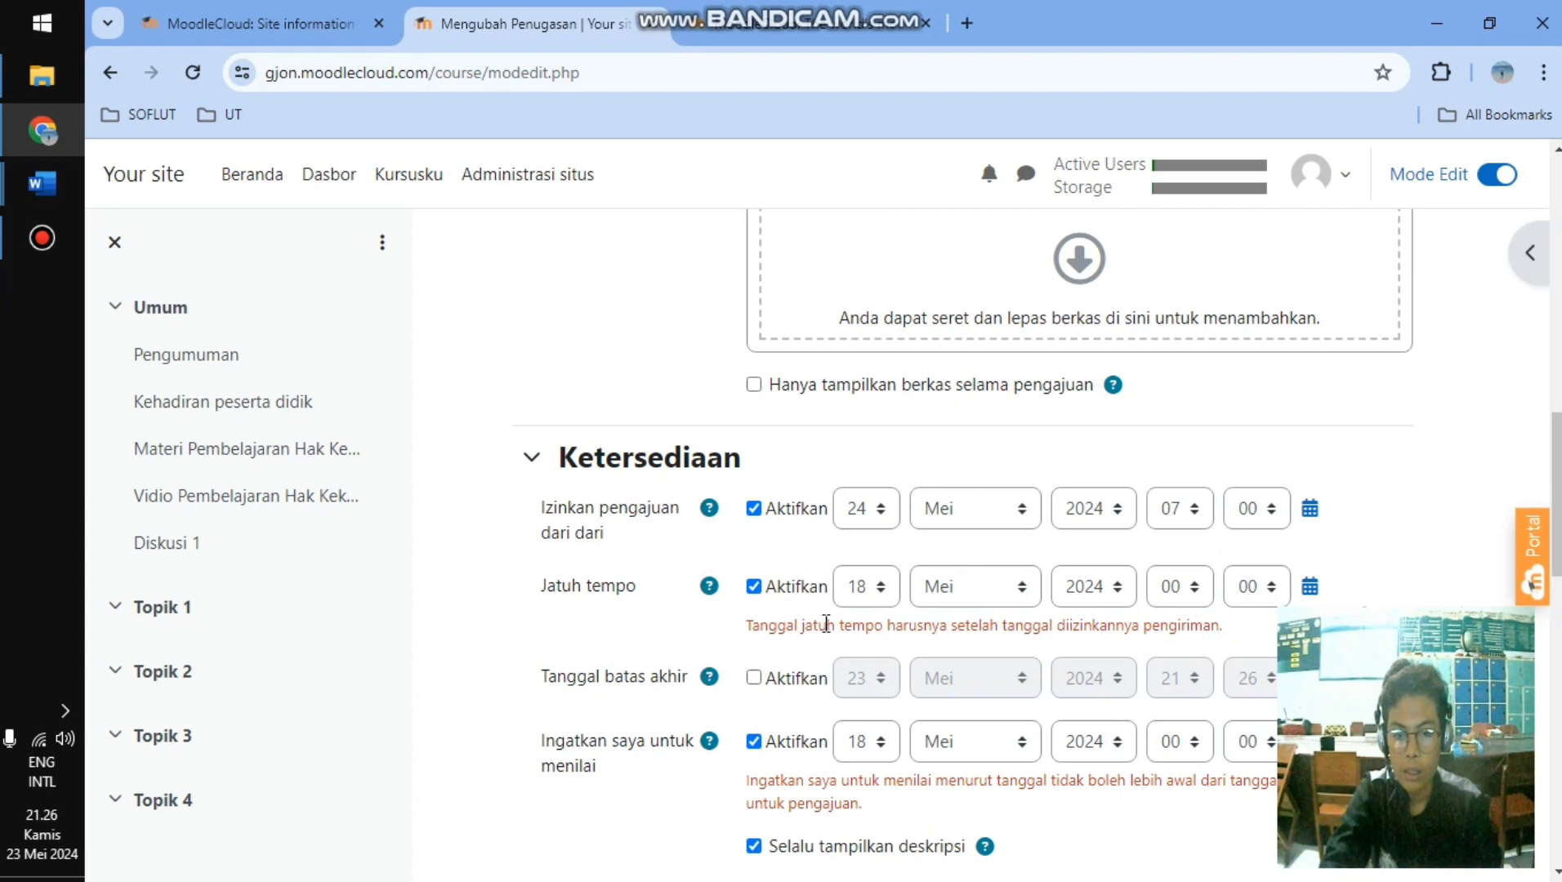
click(964, 586)
click(950, 404)
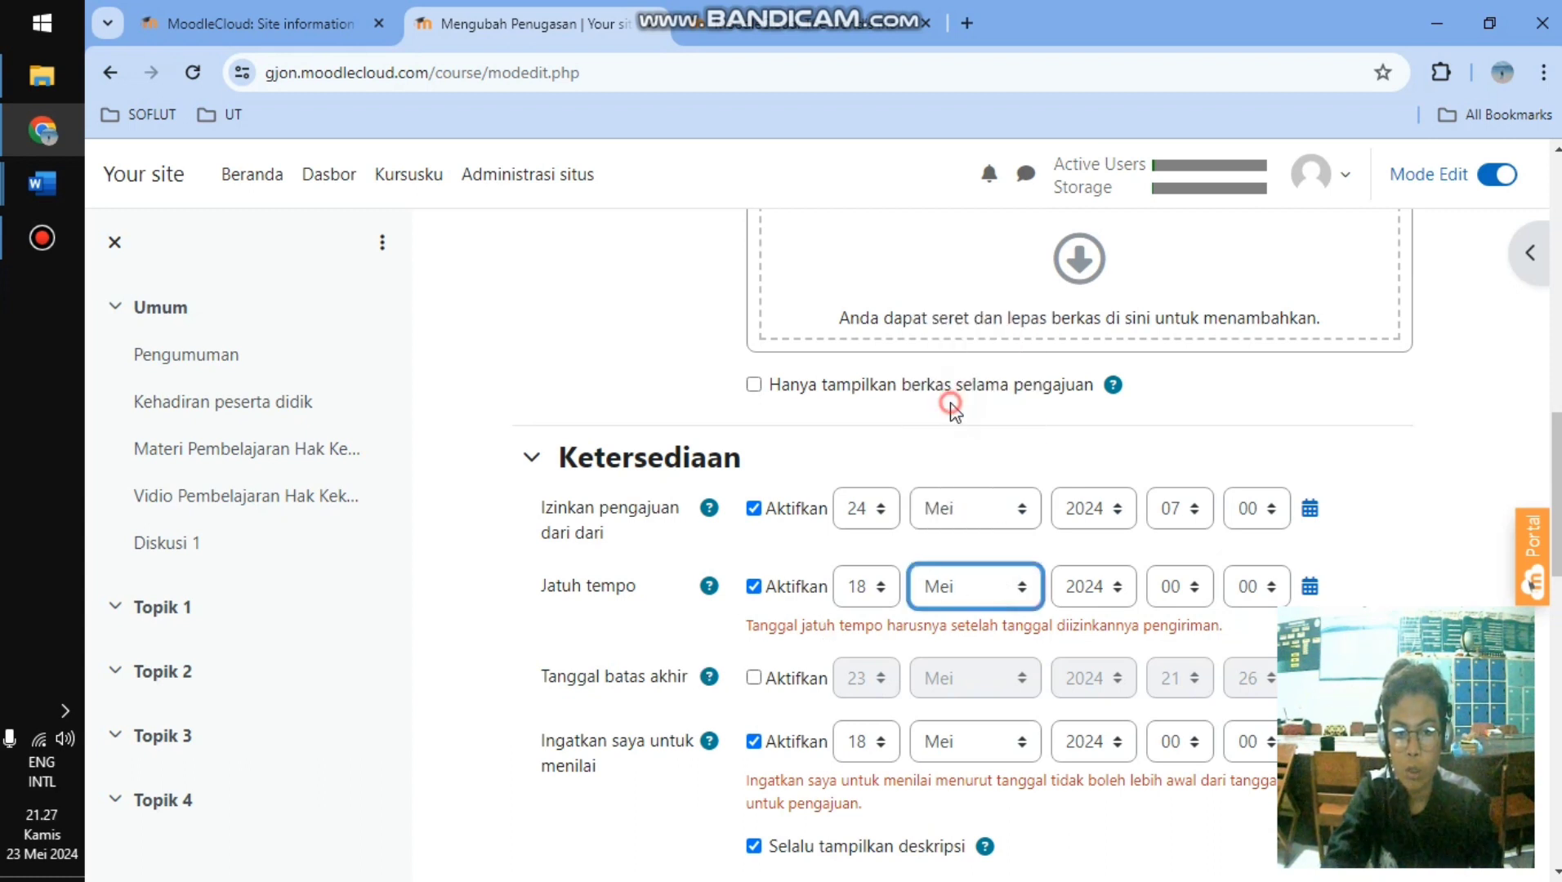
click(1023, 750)
click(973, 561)
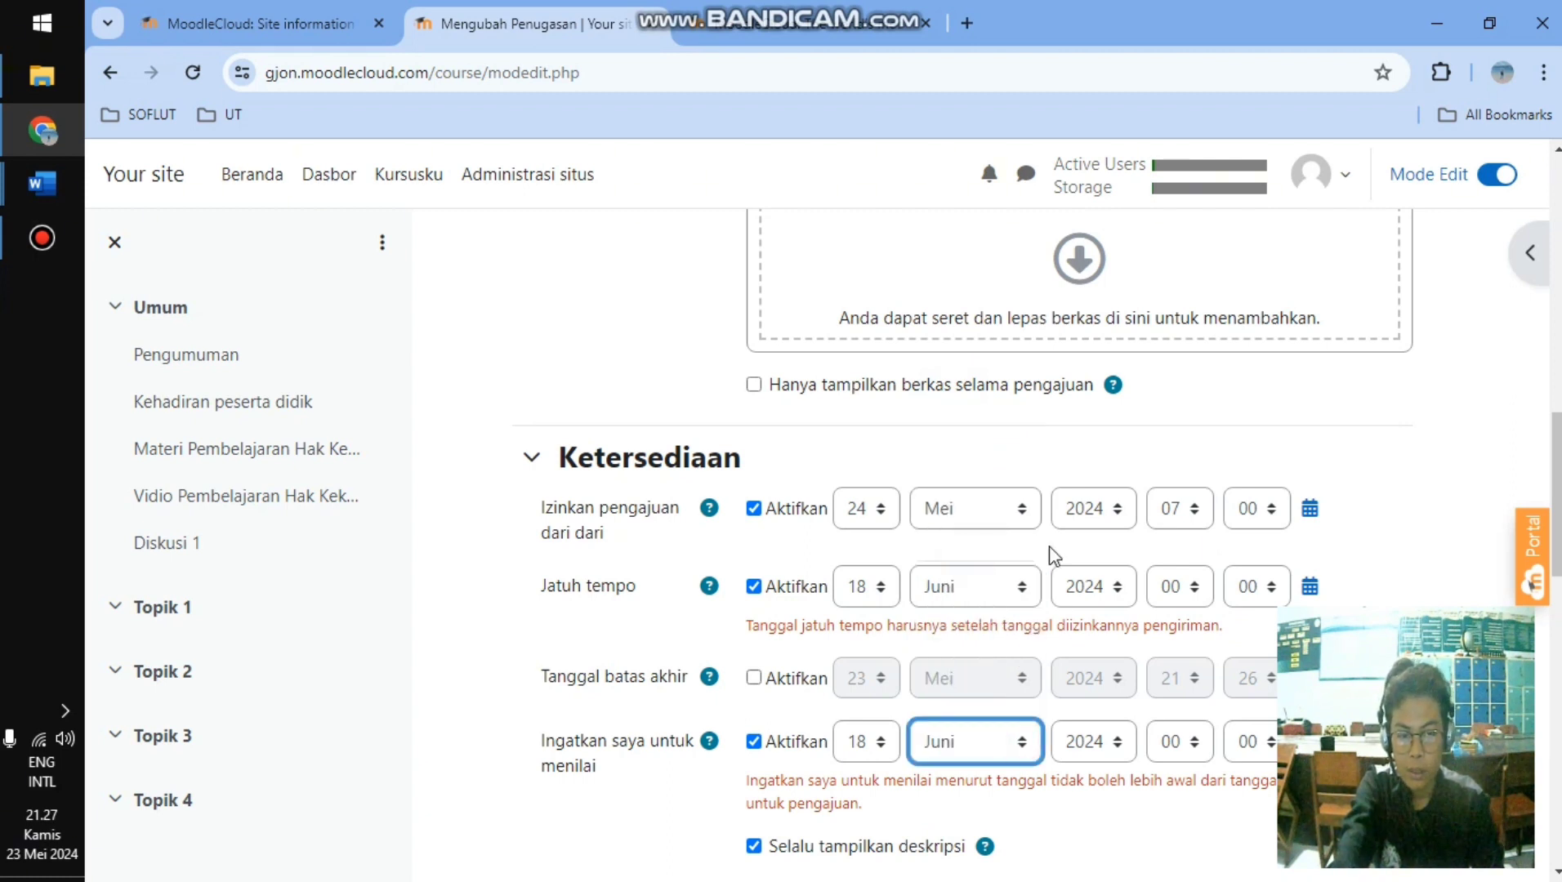
scroll(1052, 555, down, 15)
click(856, 721)
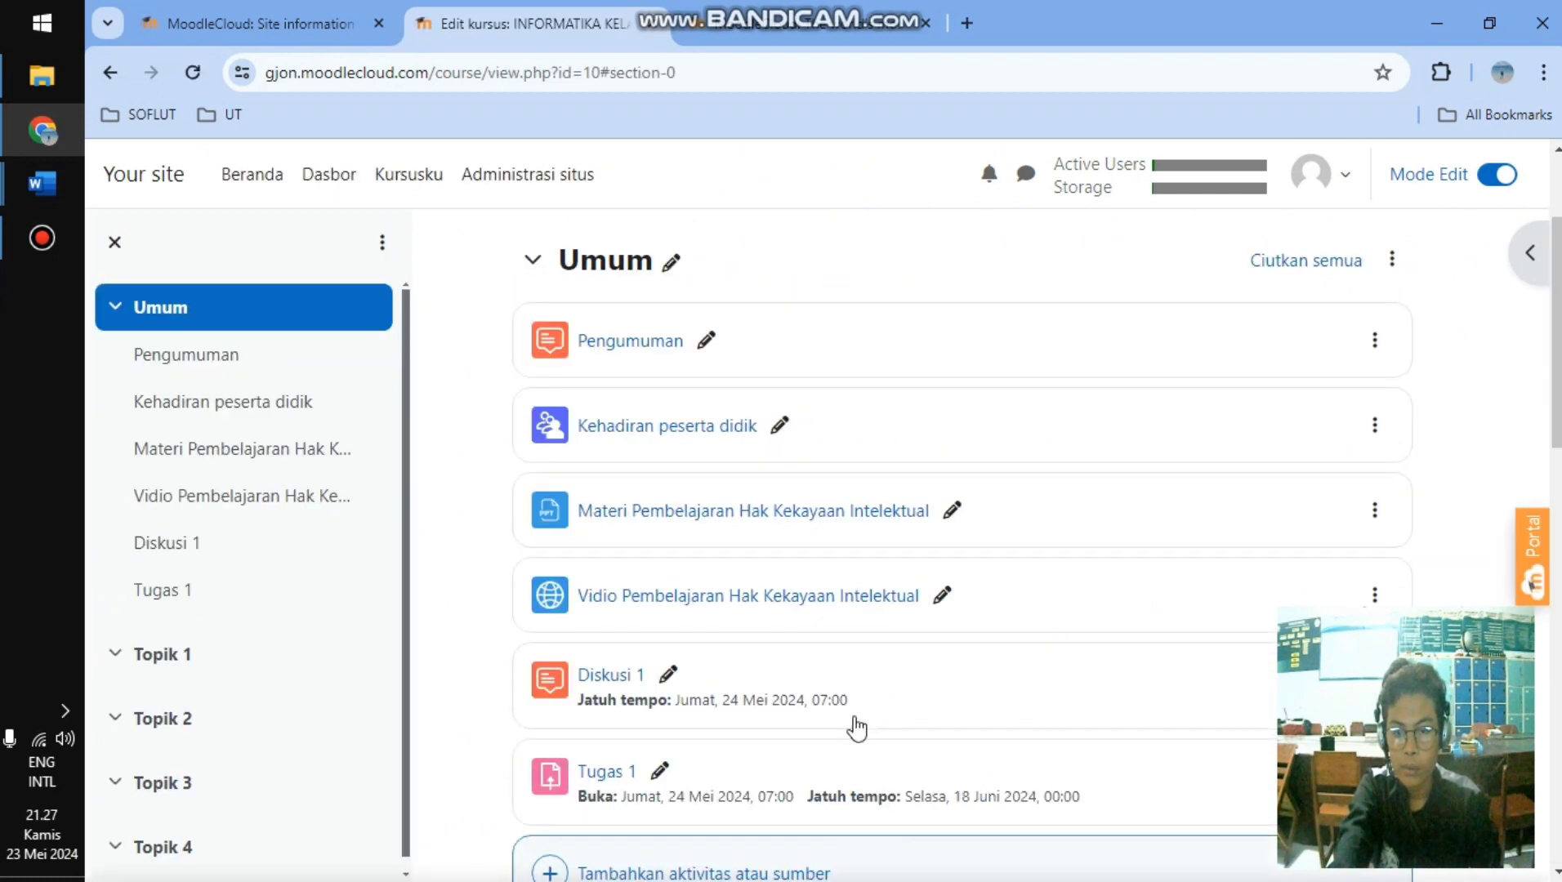
- Add a Kuis activity named "quiz" to the Umum section
scroll(1001, 544, down, 1)
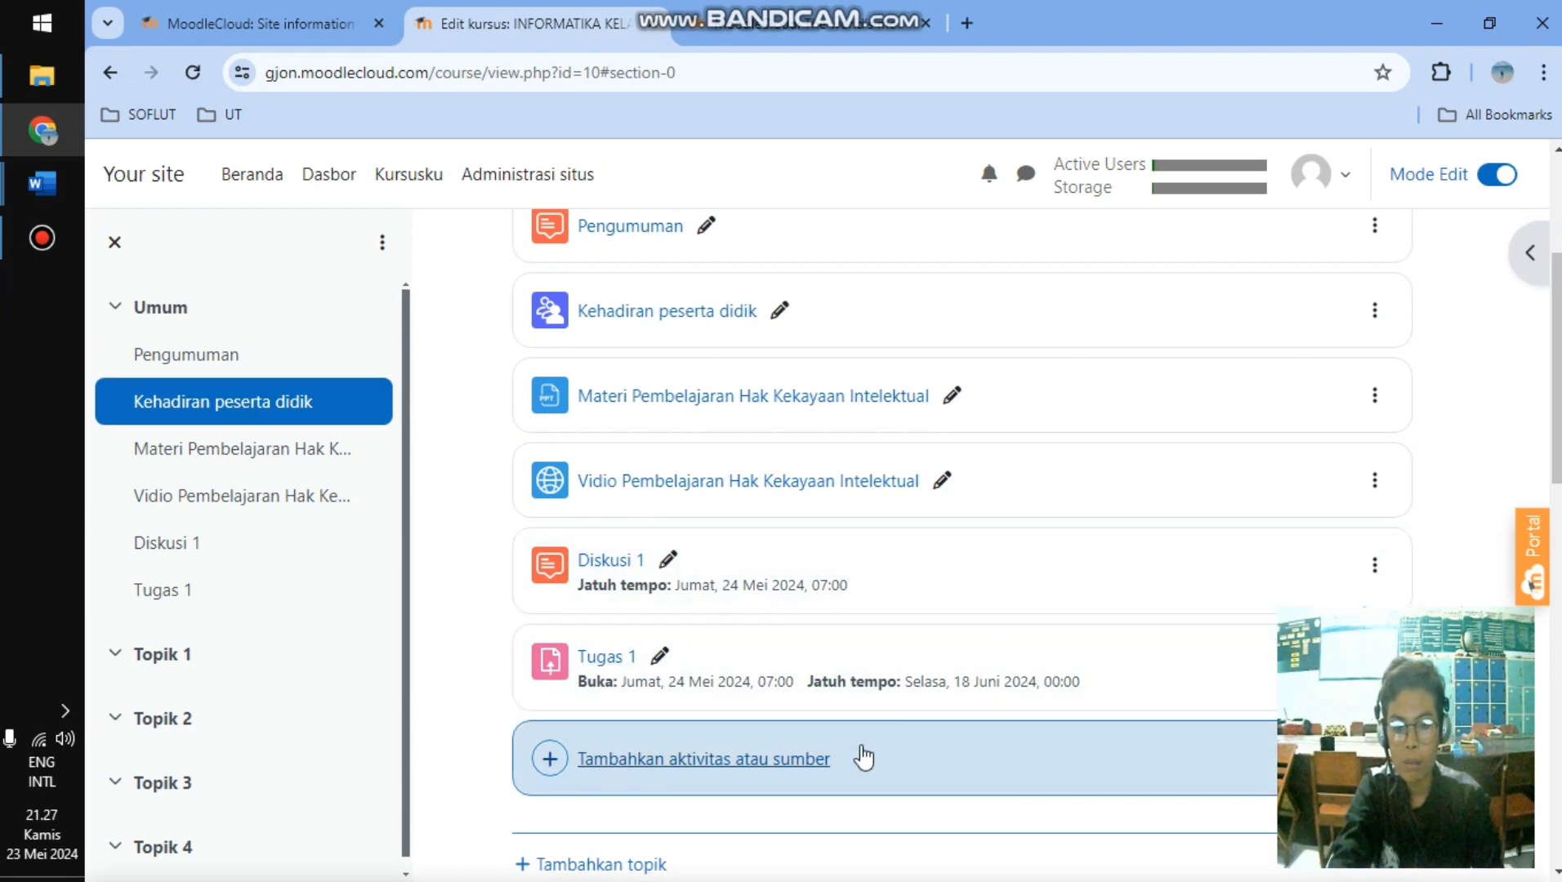
click(779, 762)
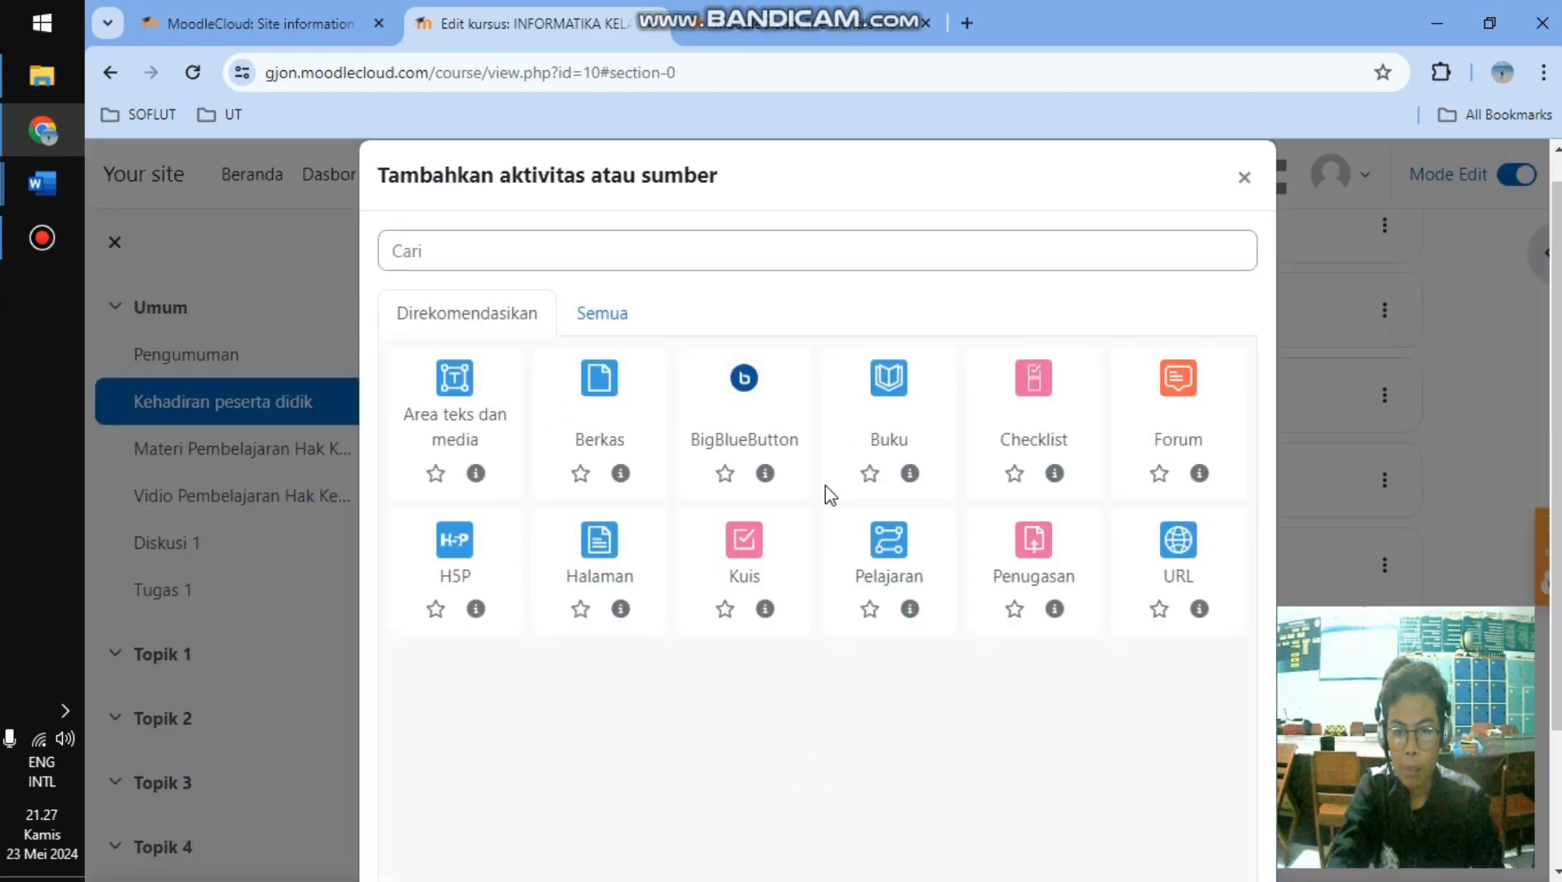
click(733, 543)
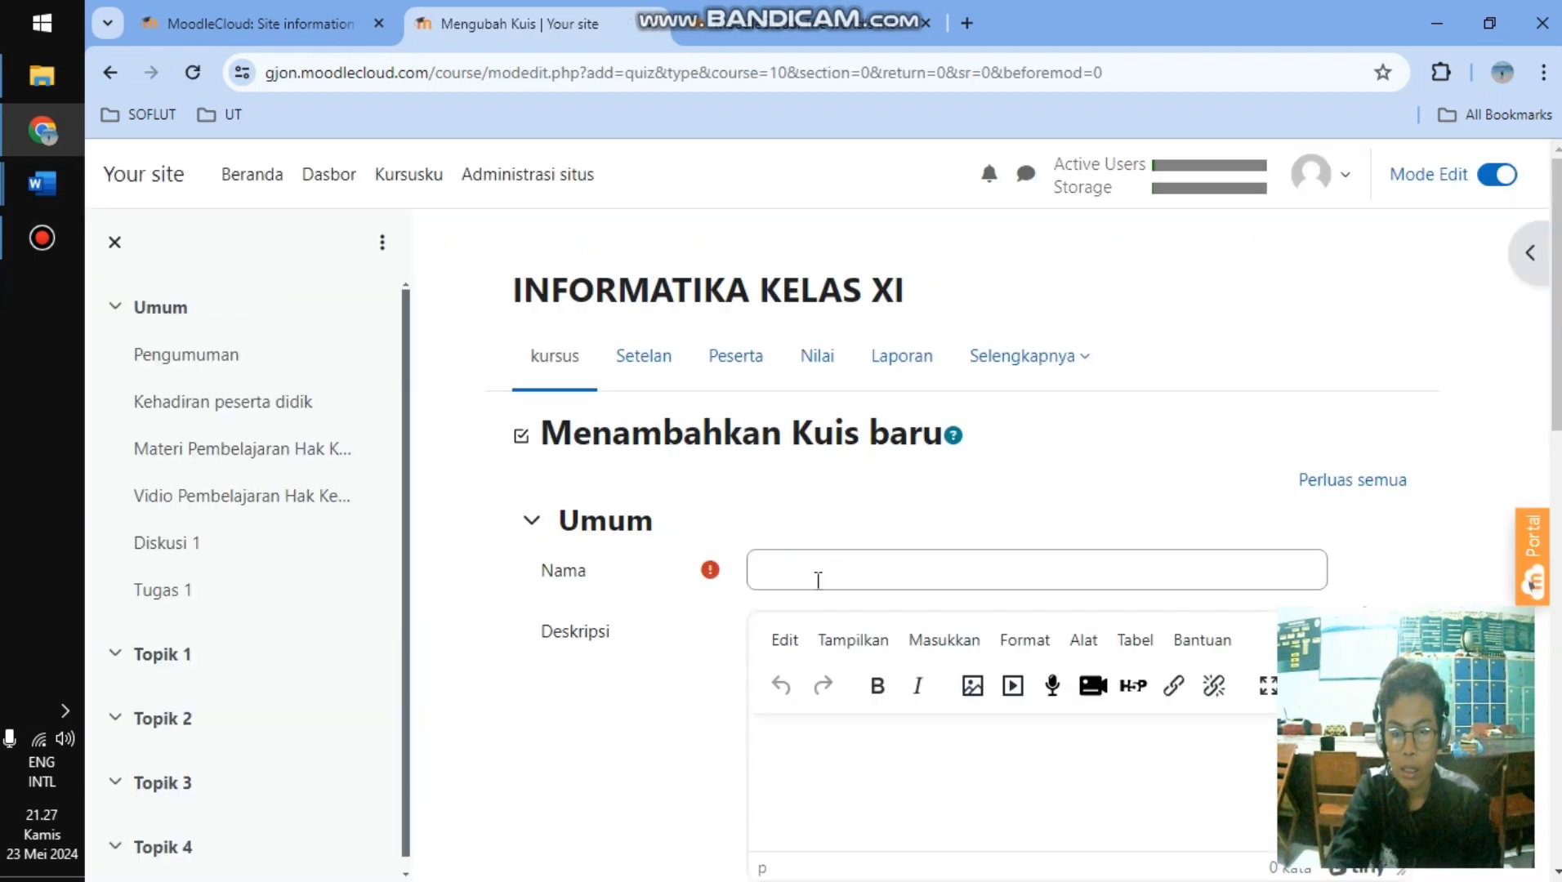
click(818, 580)
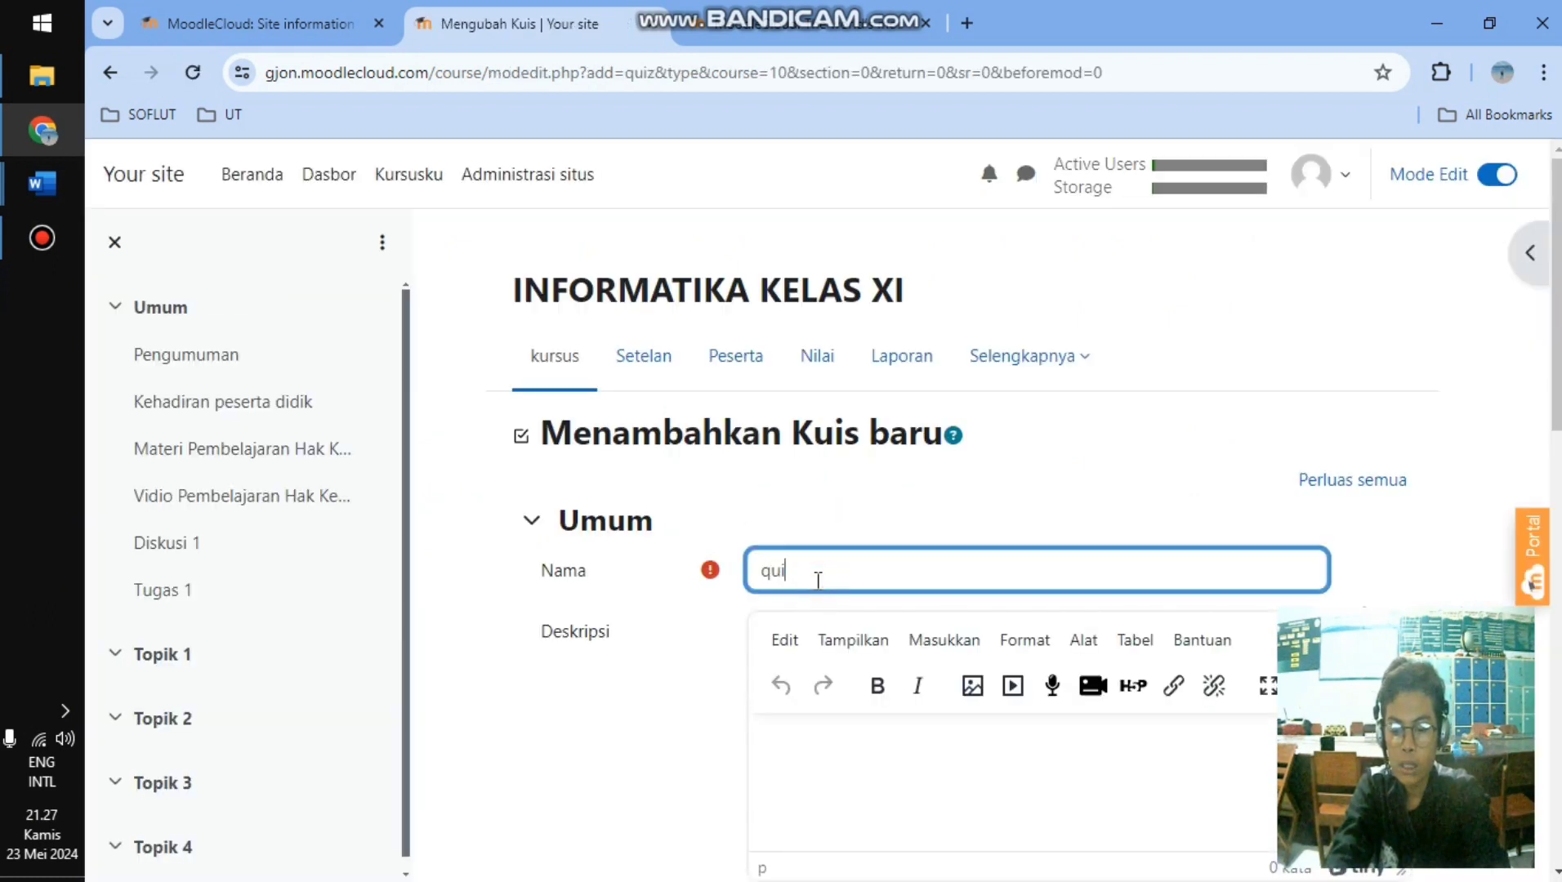
- Paste the copied multiple-choice question text into the quiz's description (Deskripsi)
scroll(818, 580, down, 4)
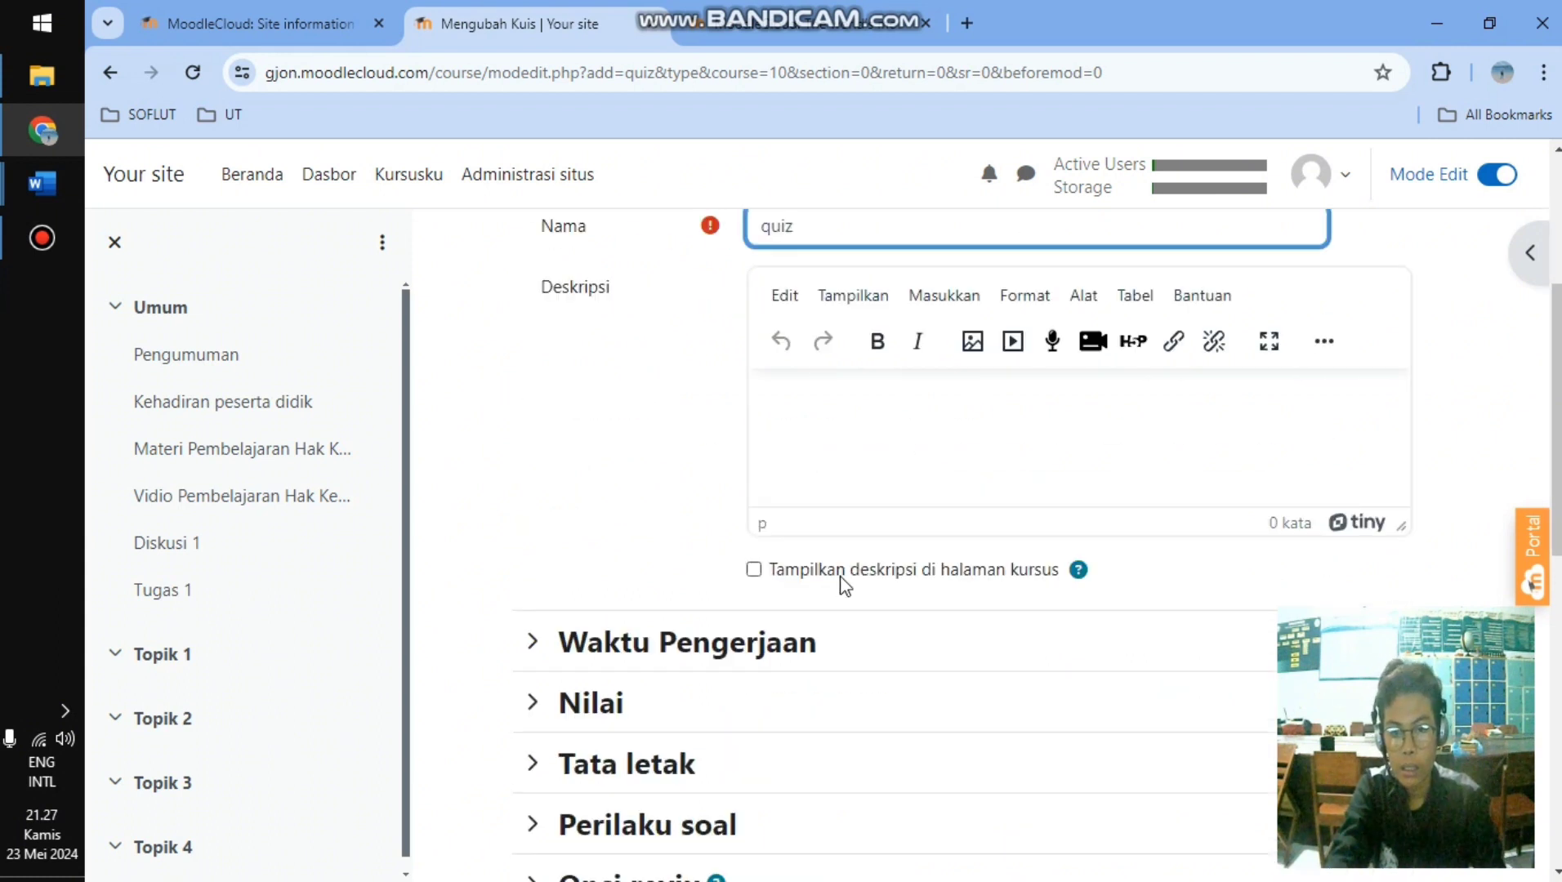
click(864, 397)
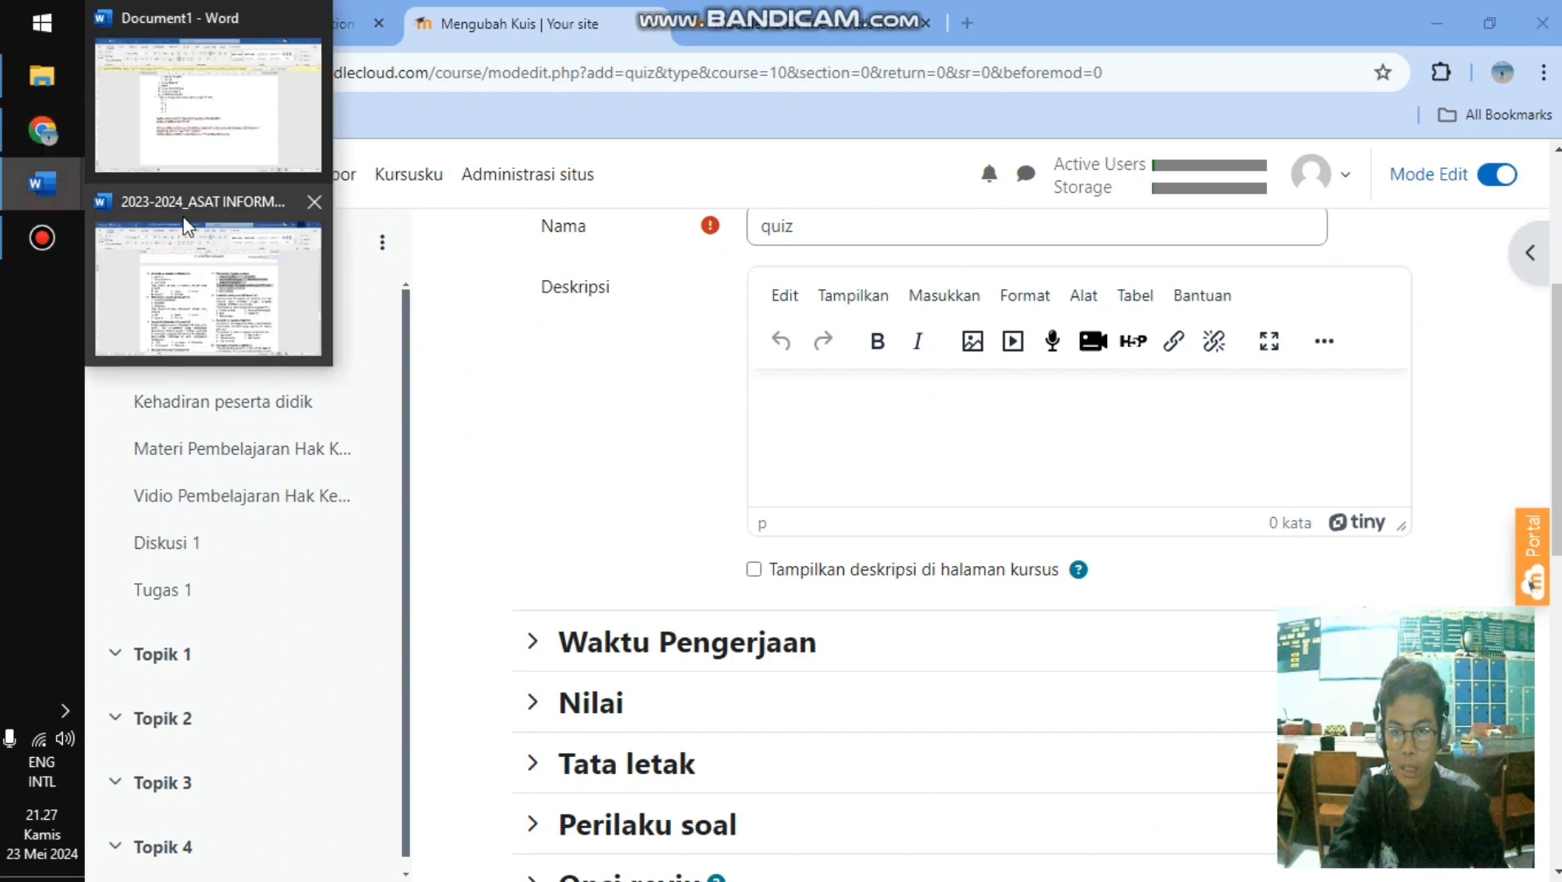
right_click(759, 389)
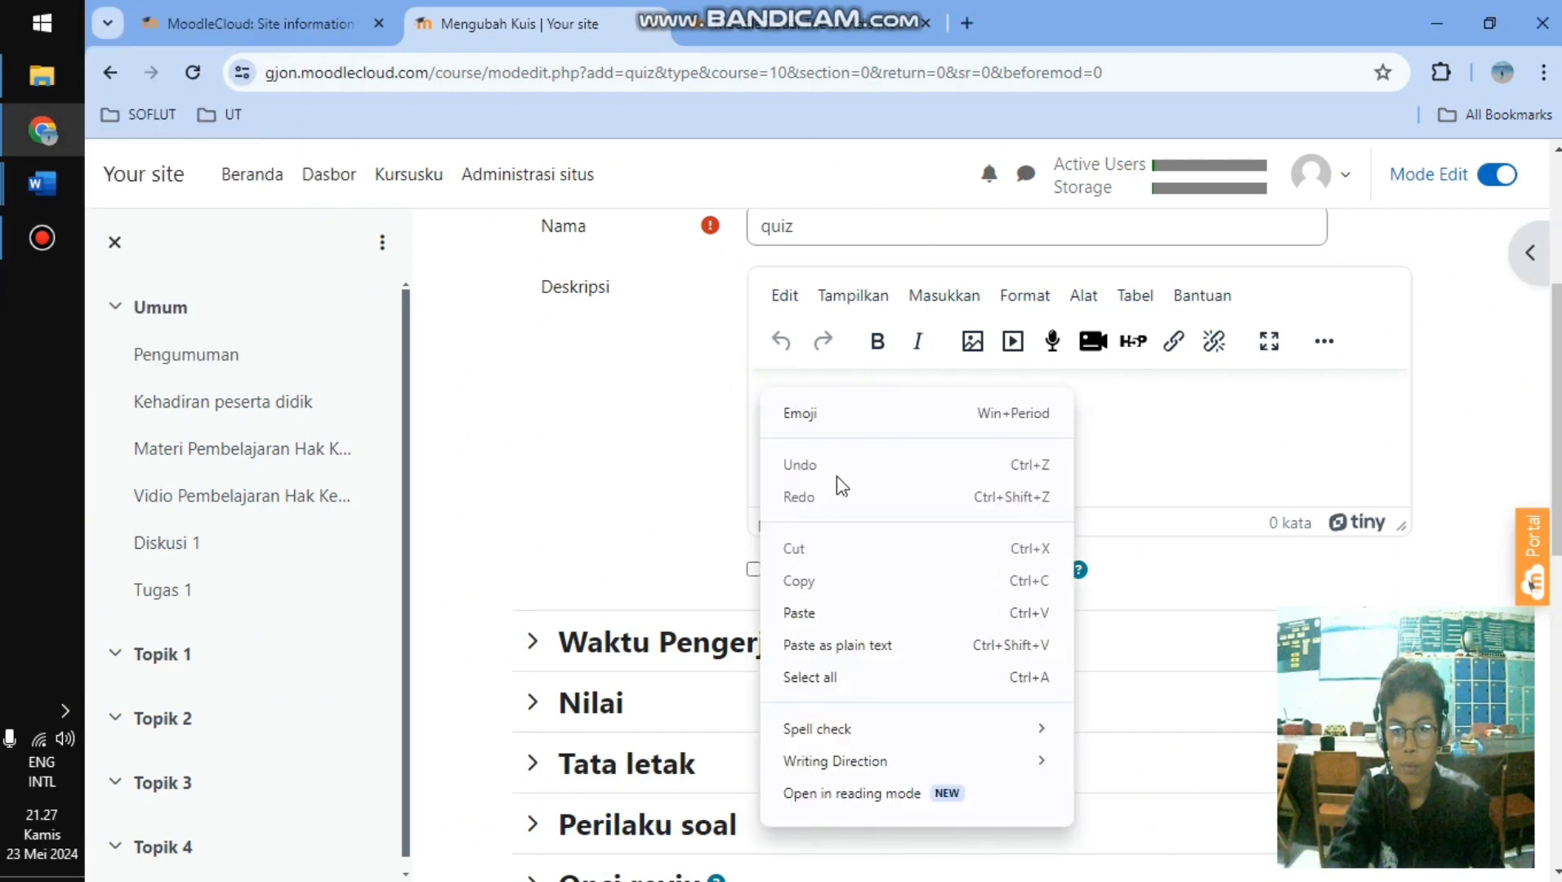
click(809, 613)
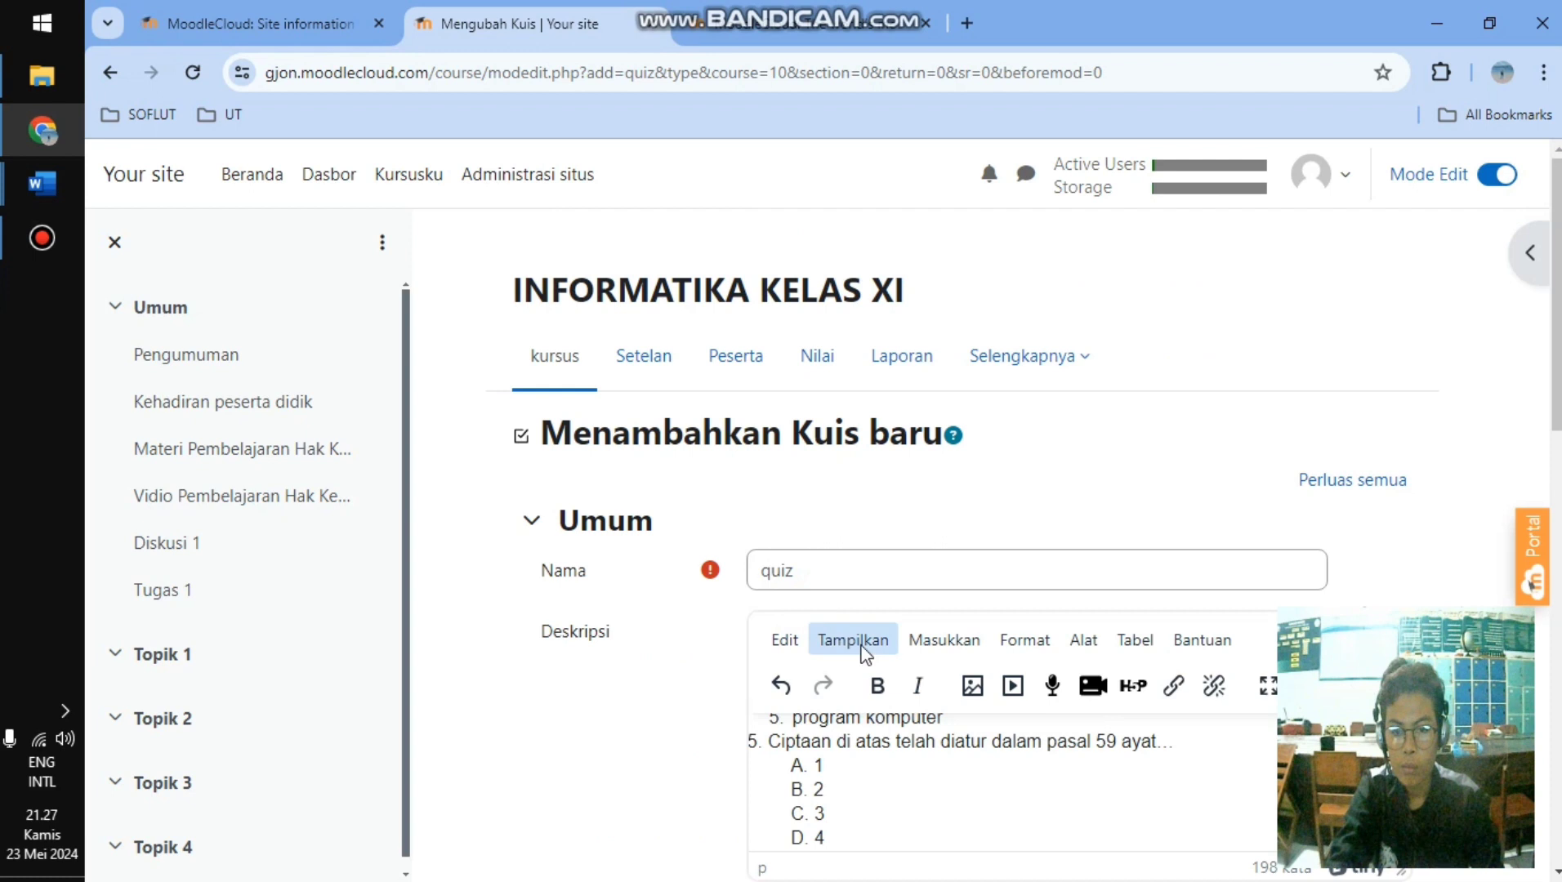
- Add answer option "E. 5" to the last question in the quiz description, remove the stray 5 below it, and review the text
scroll(883, 783, down, 2)
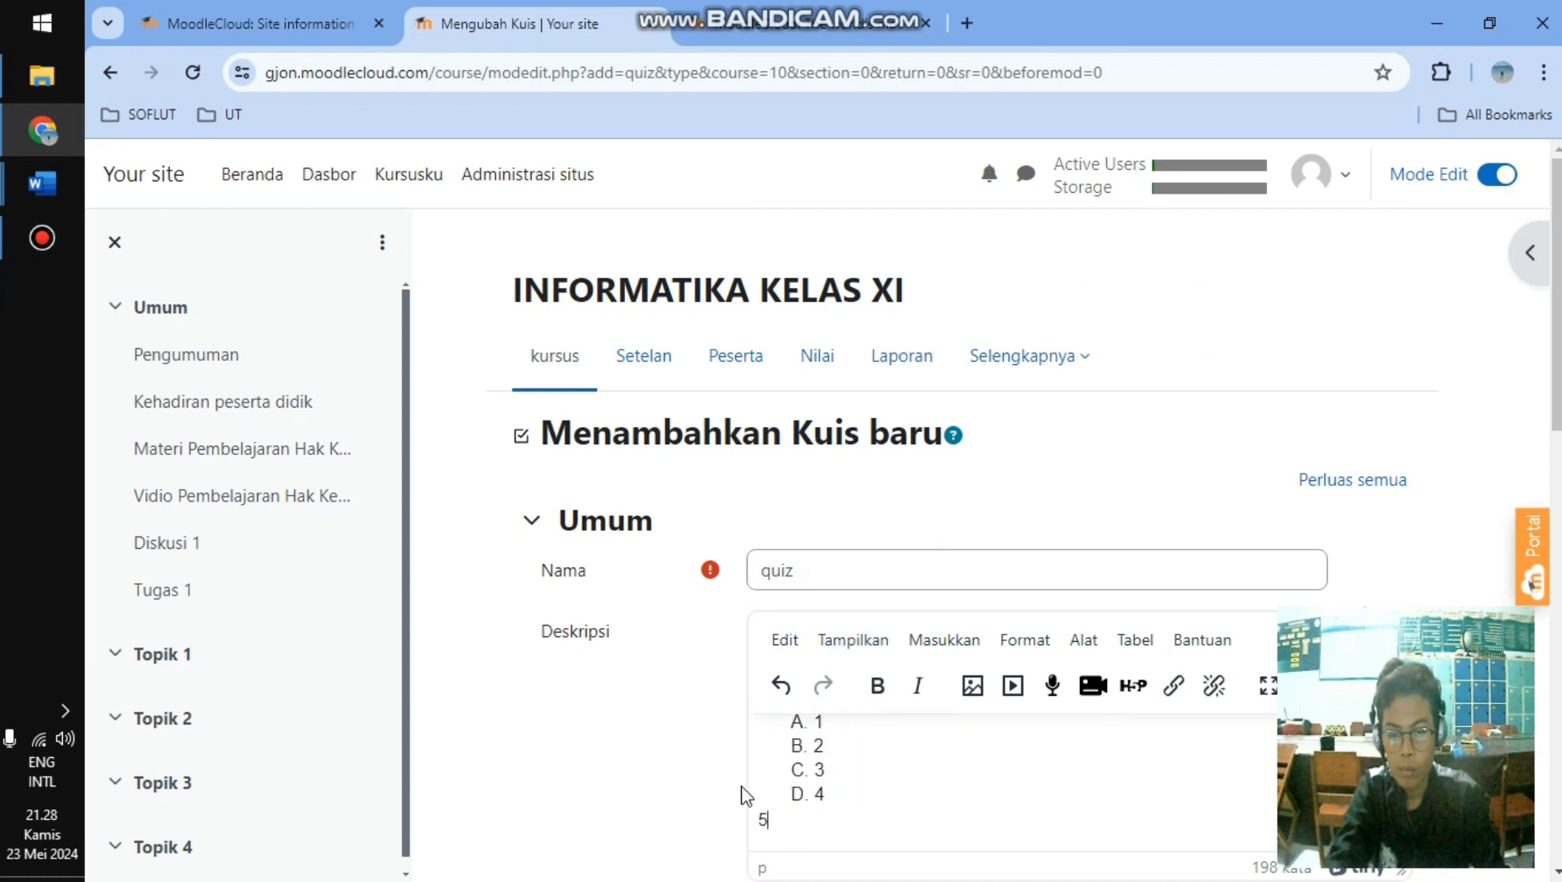
click(837, 791)
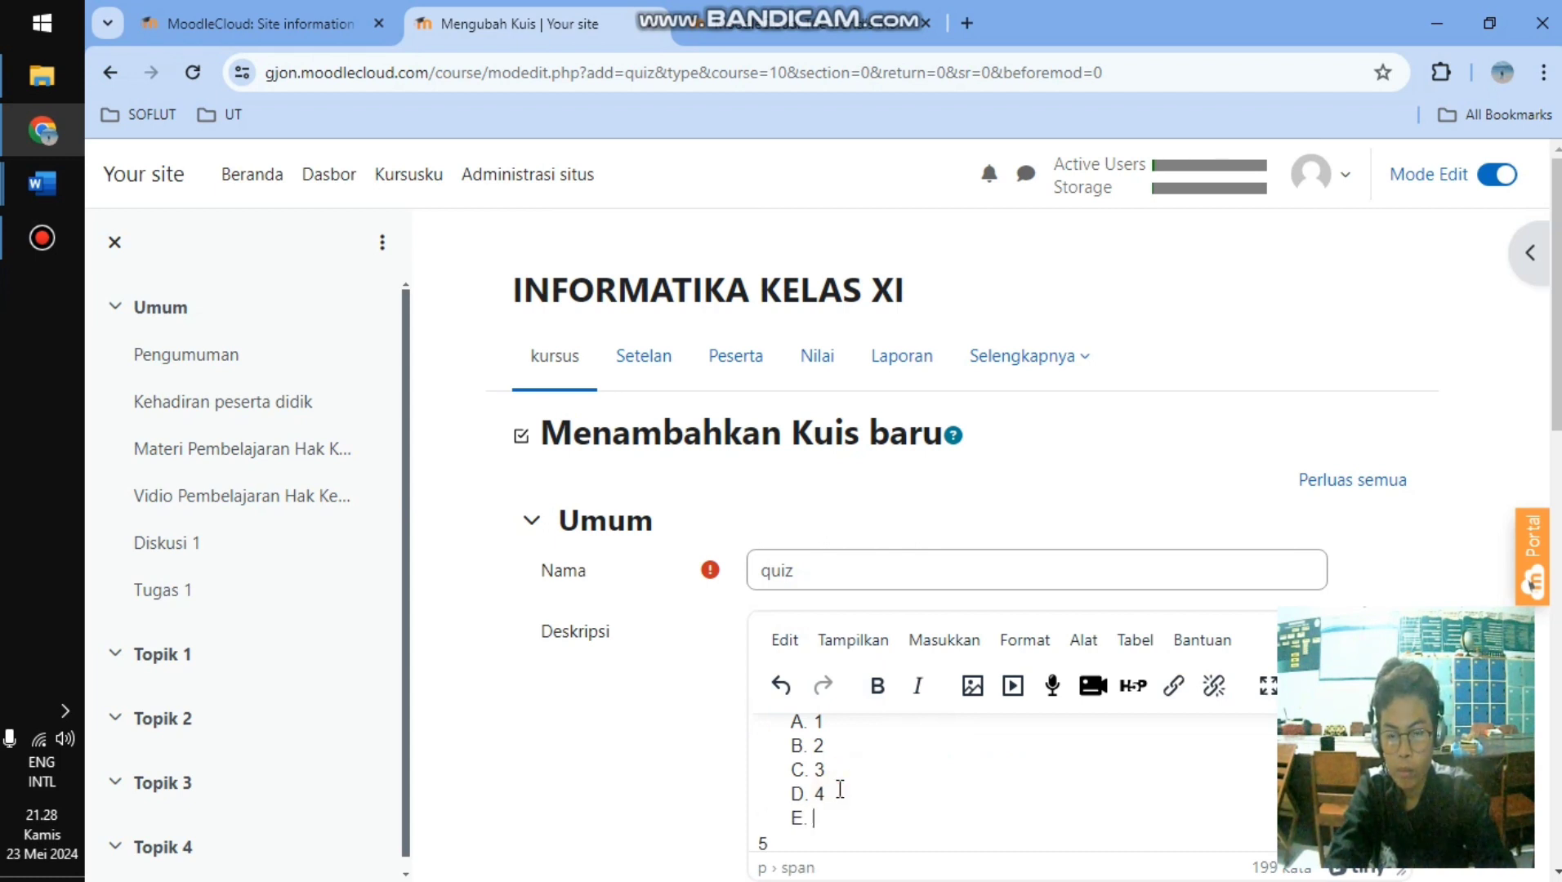
scroll(850, 783, down, 1)
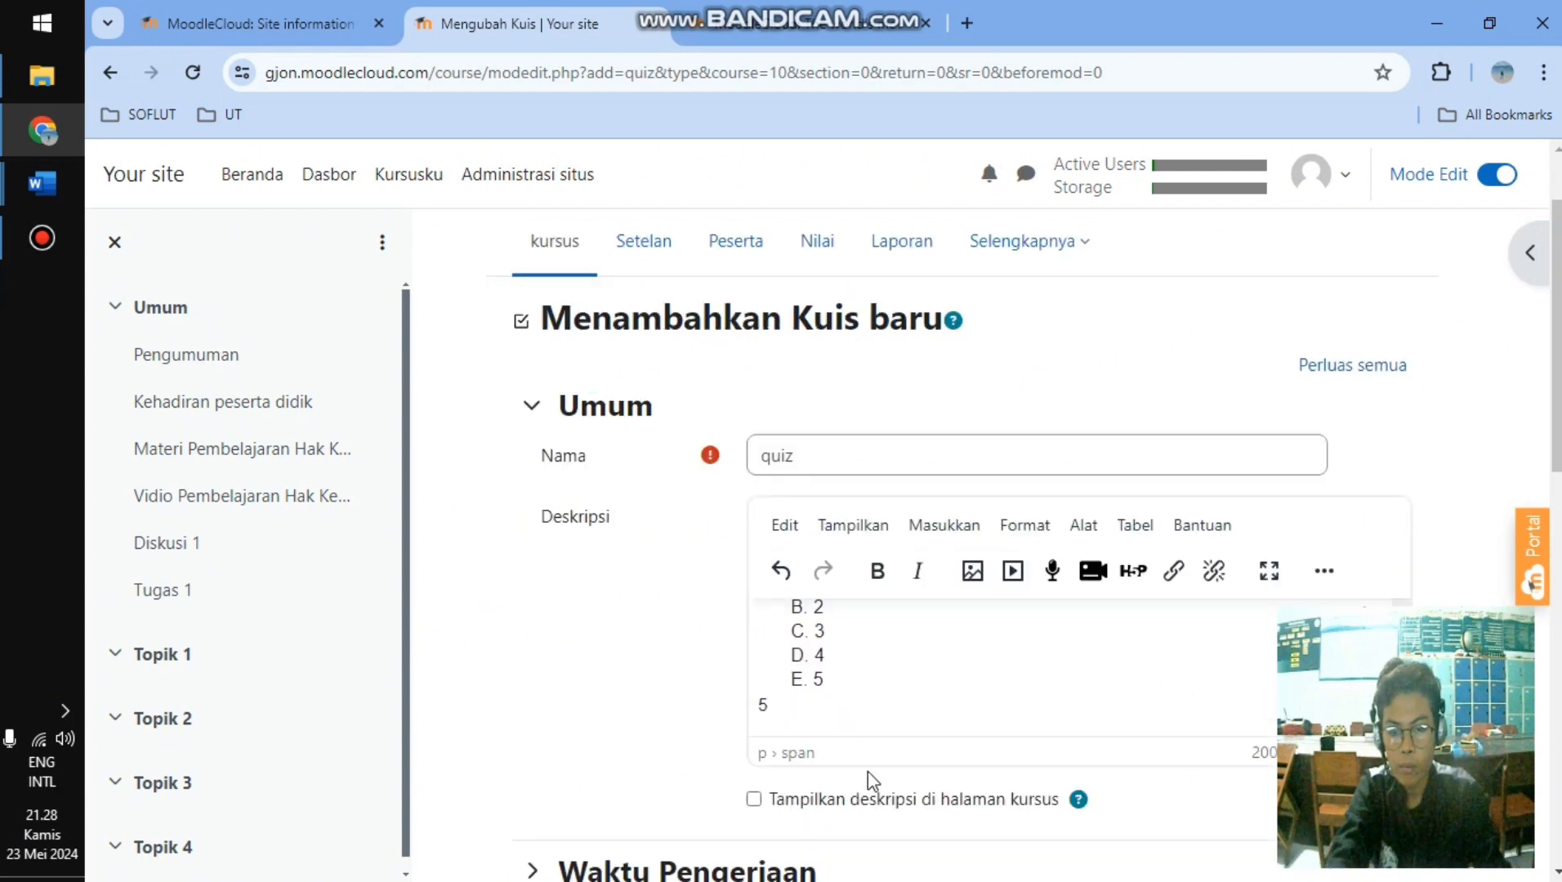
click(805, 716)
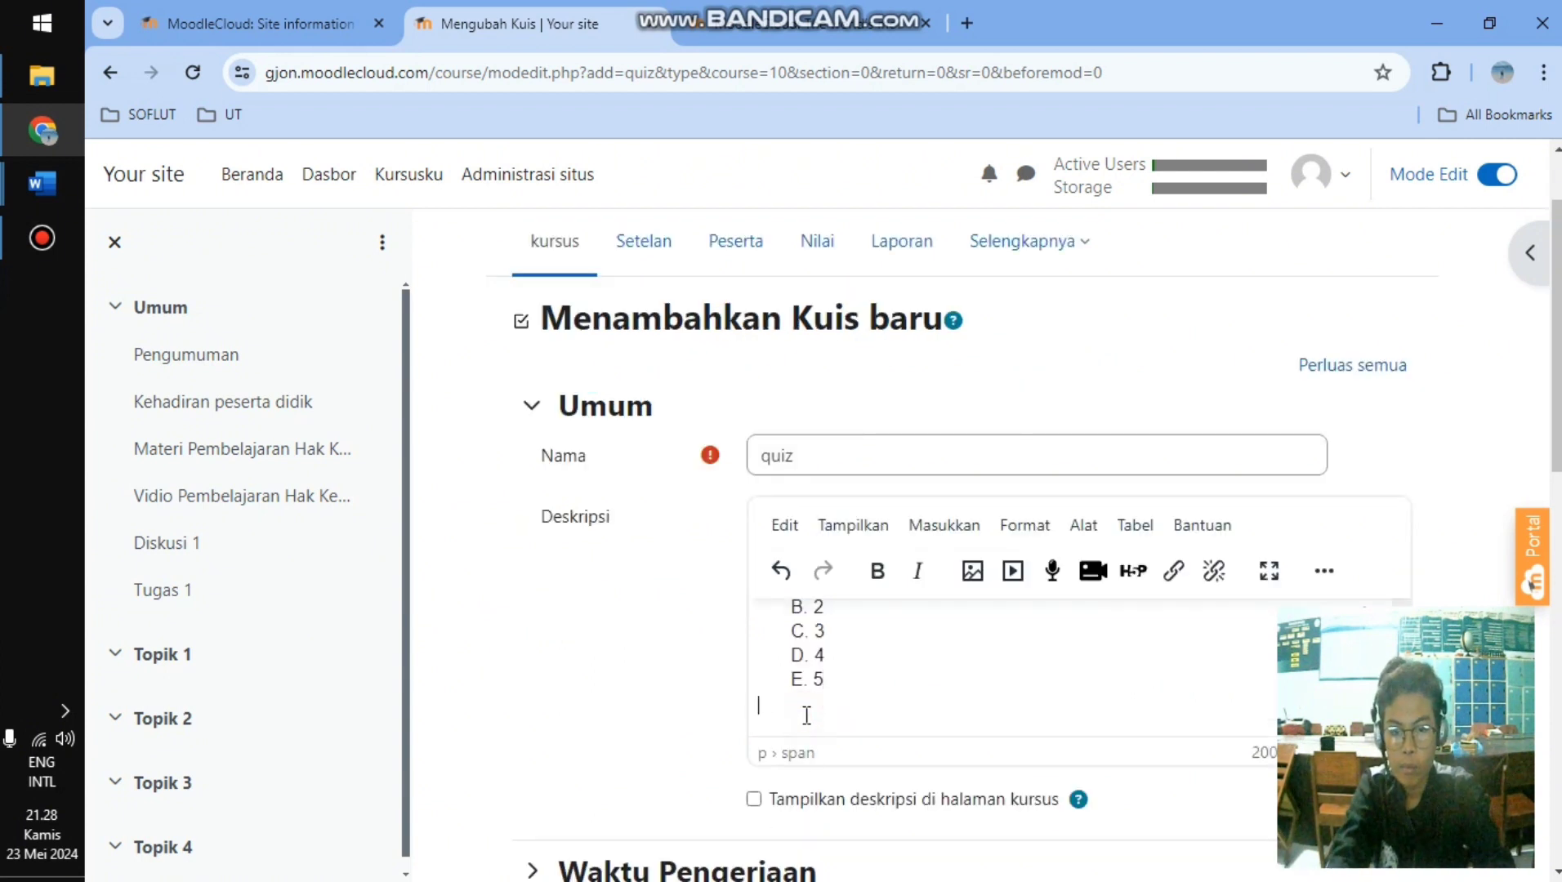
key(ctrl+v)
scroll(806, 716, up, 3)
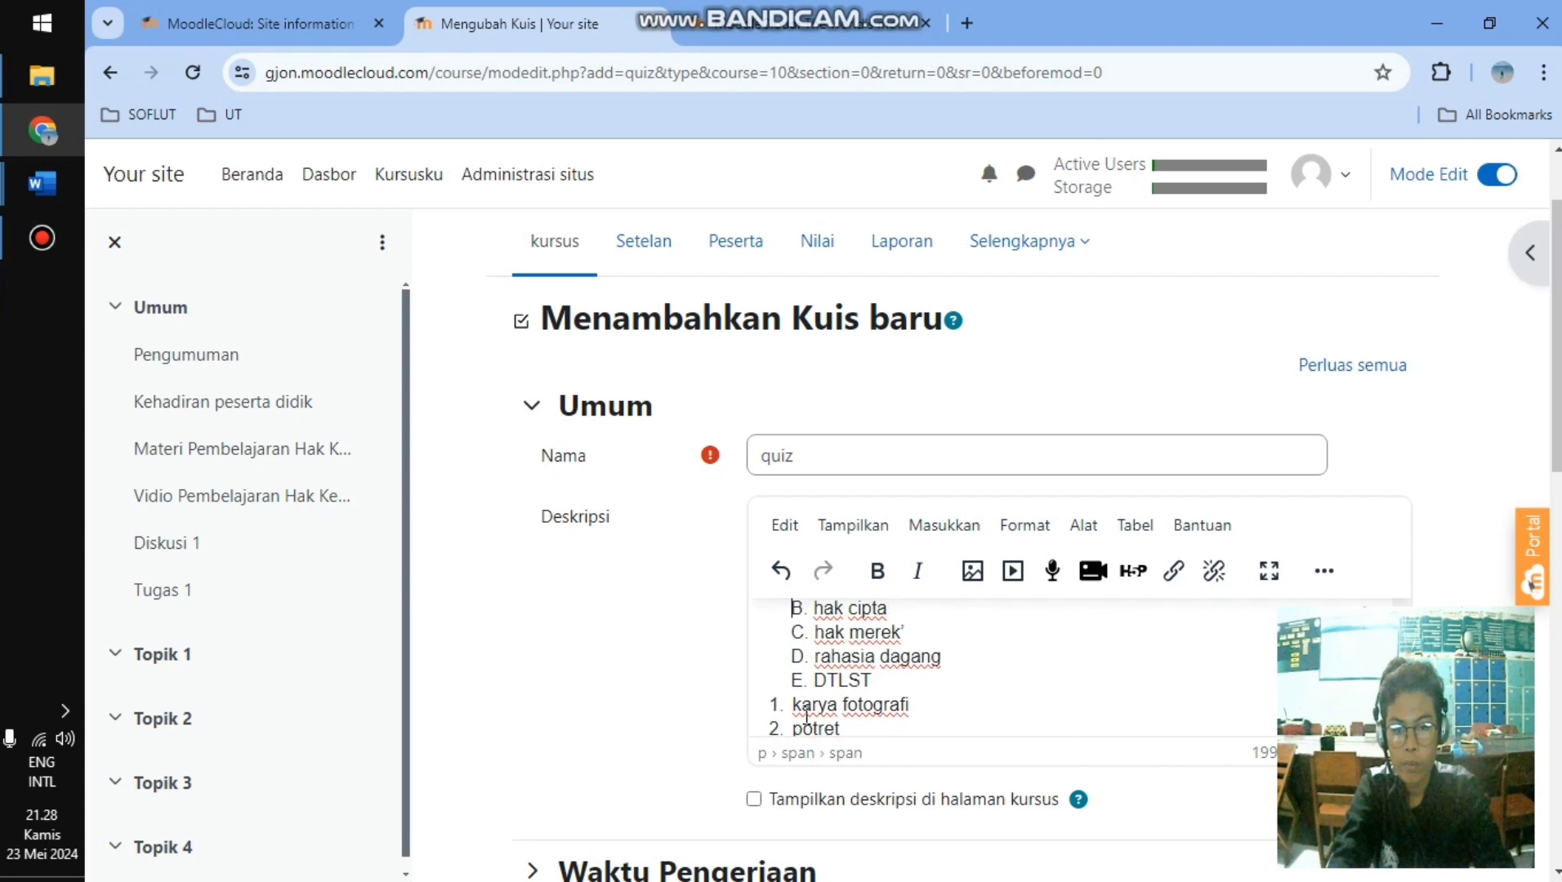
scroll(805, 716, up, 10)
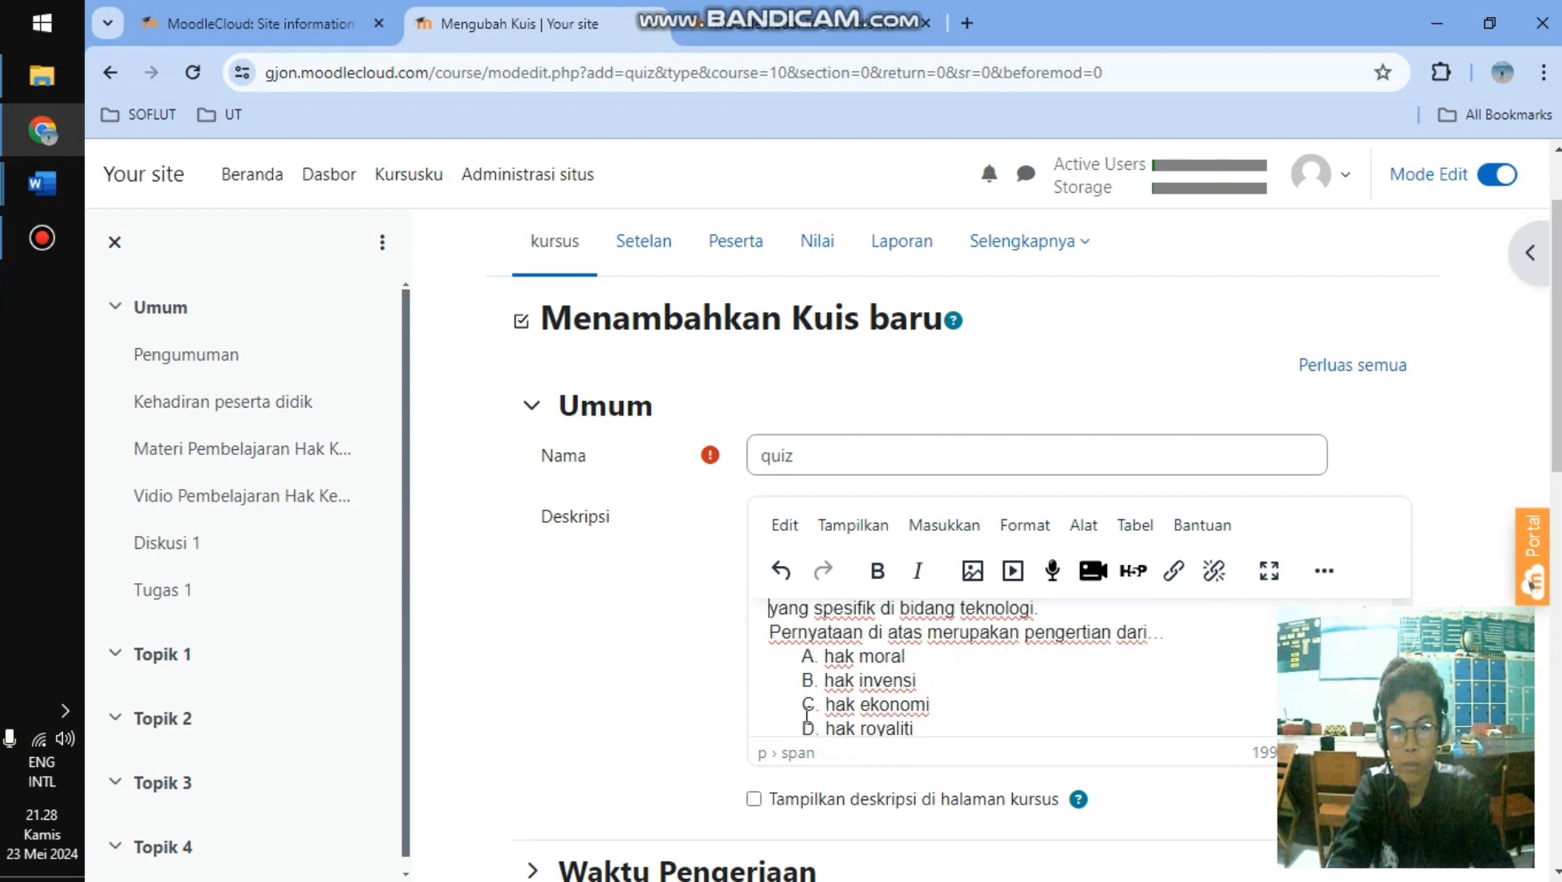
scroll(807, 716, up, 3)
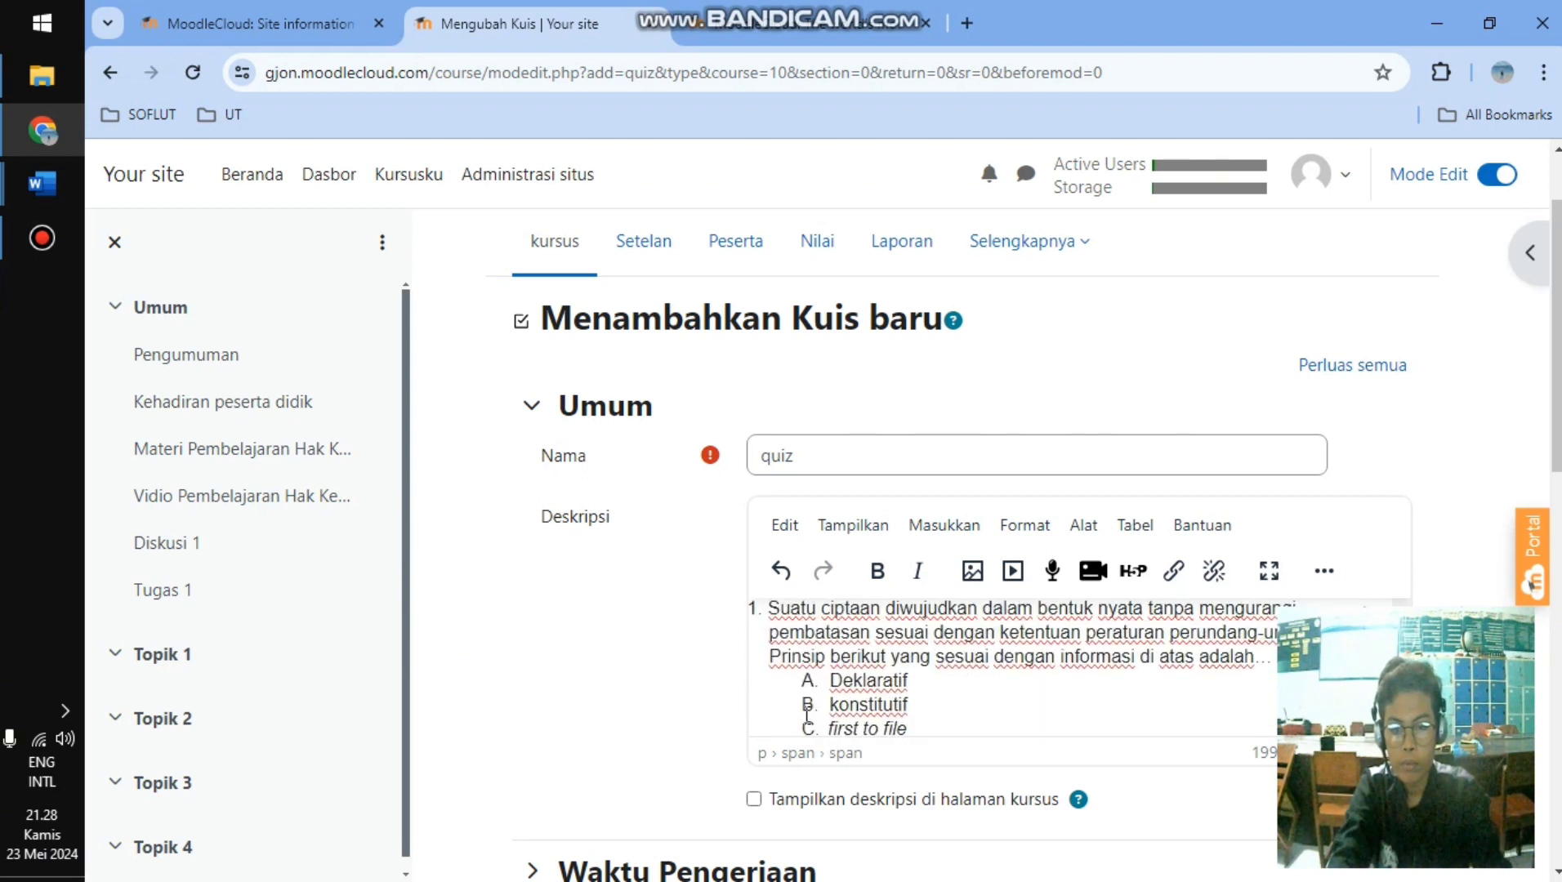
- Enable the quiz opening date (Kuis dimulai) under Waktu Pengerjaan and set its day to 24
scroll(662, 605, down, 3)
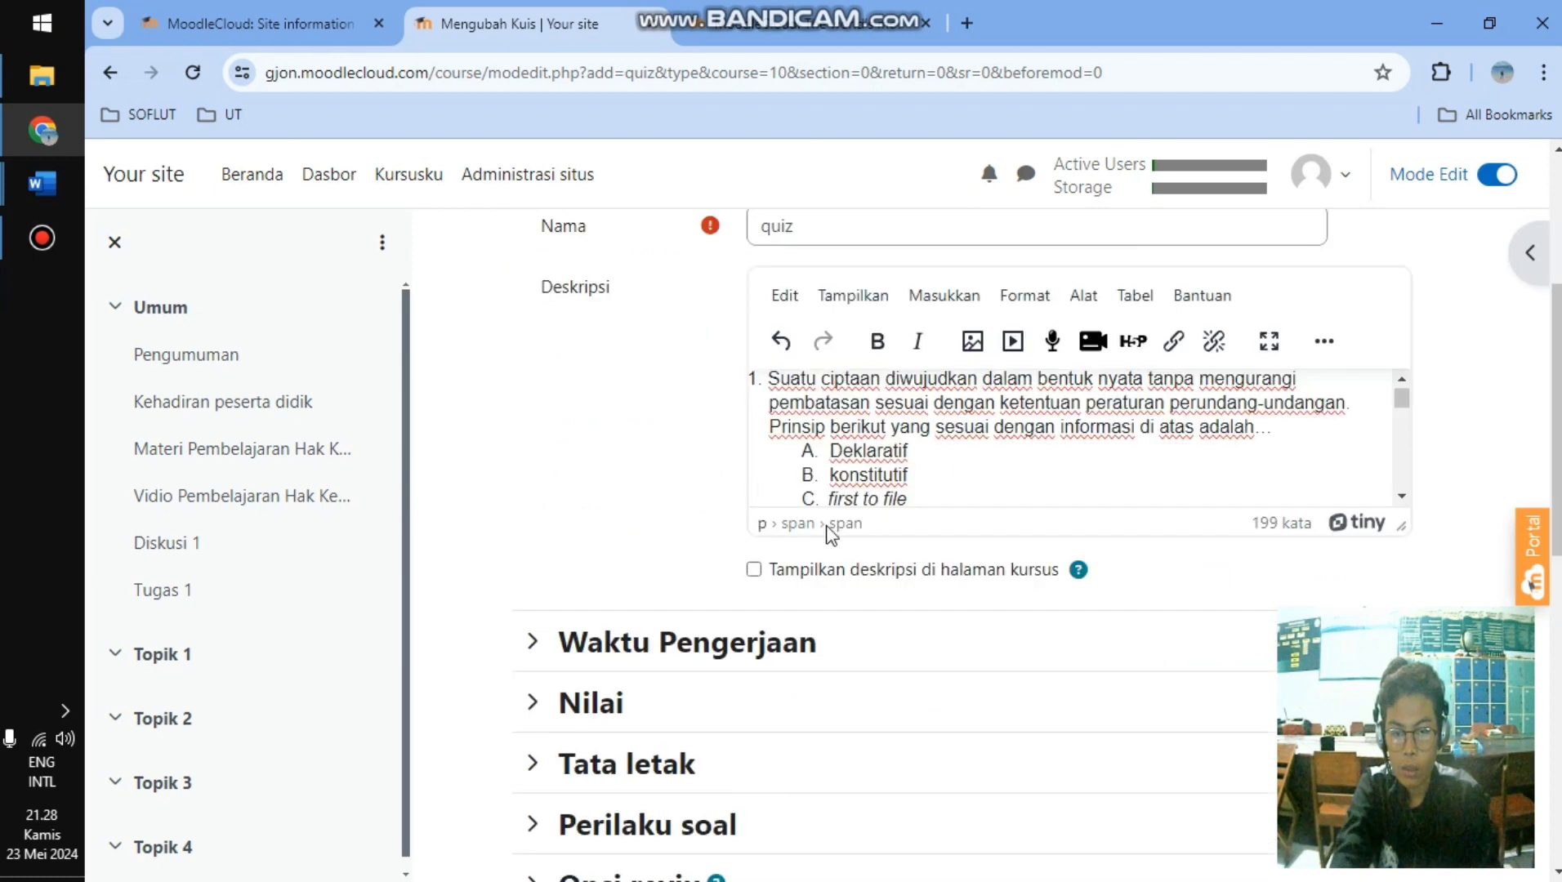
scroll(572, 560, down, 1)
click(695, 531)
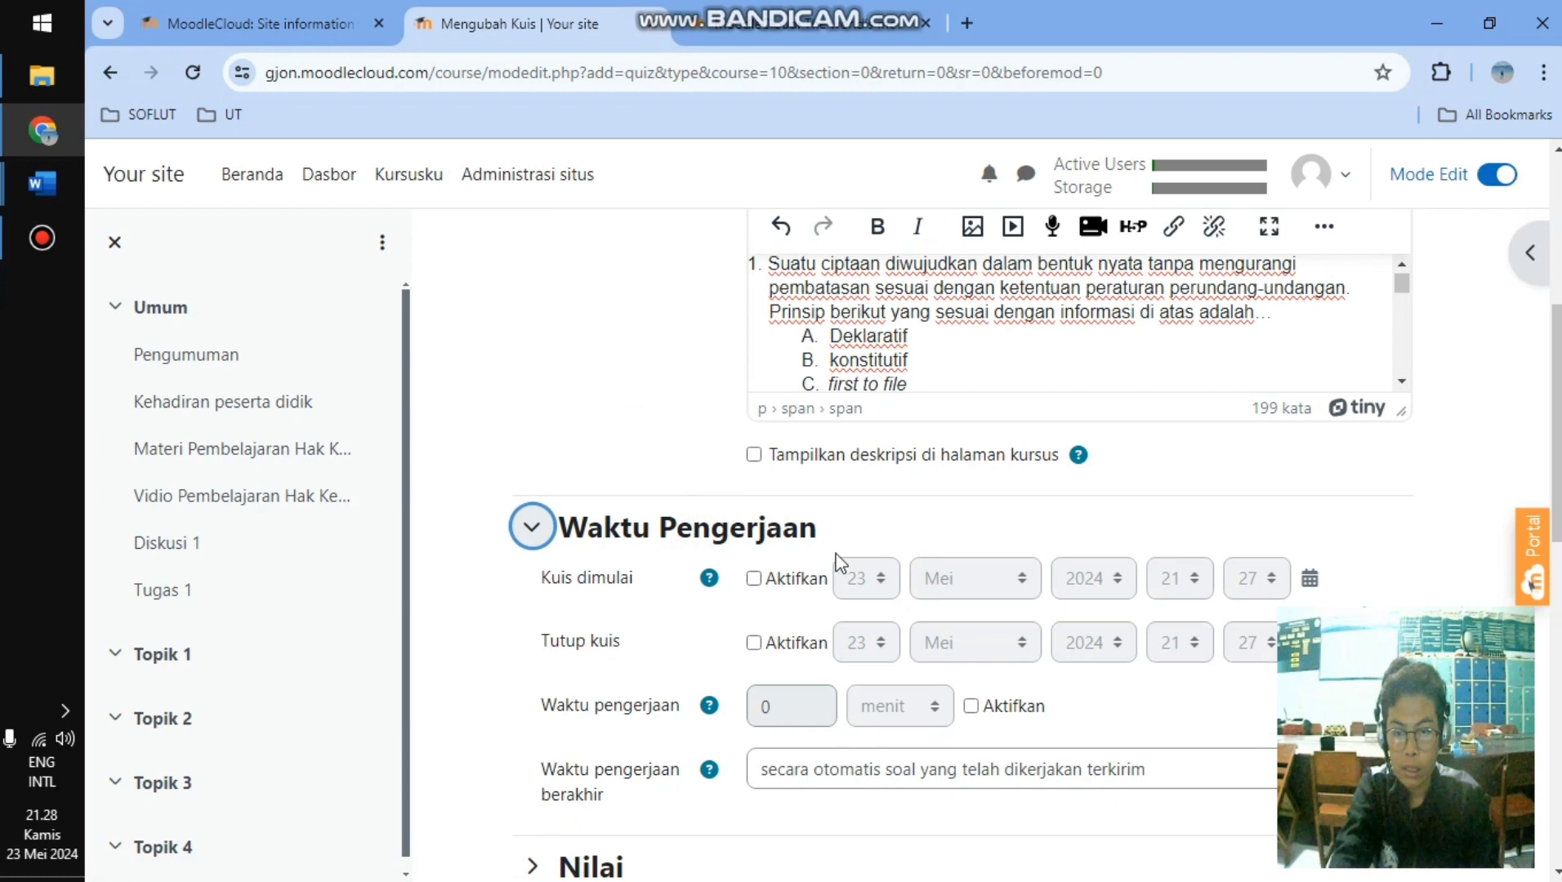
click(753, 578)
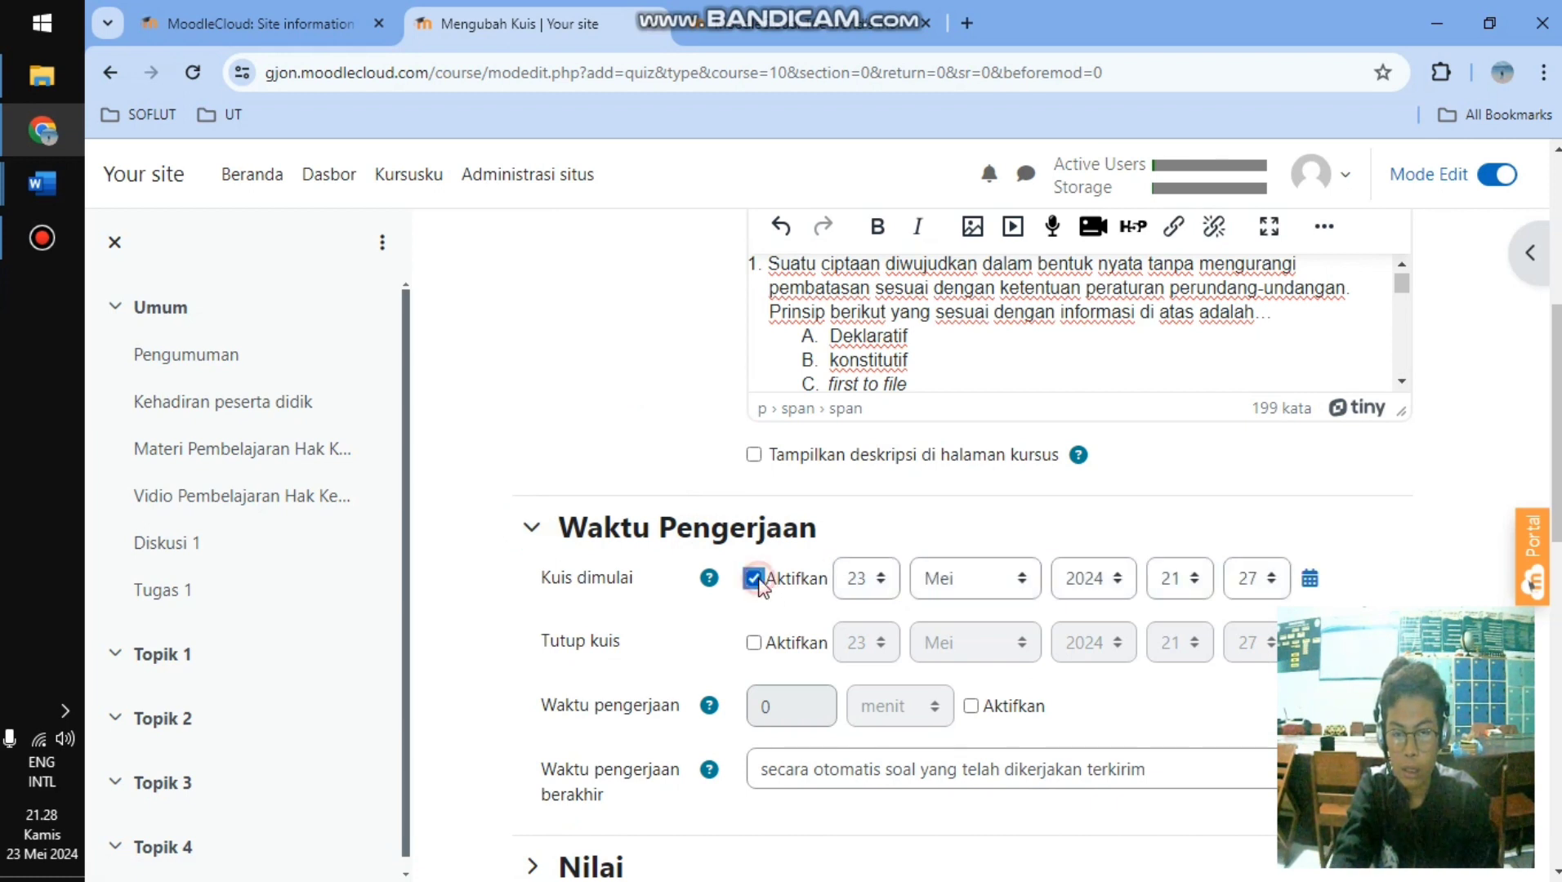
click(878, 581)
scroll(885, 499, down, 3)
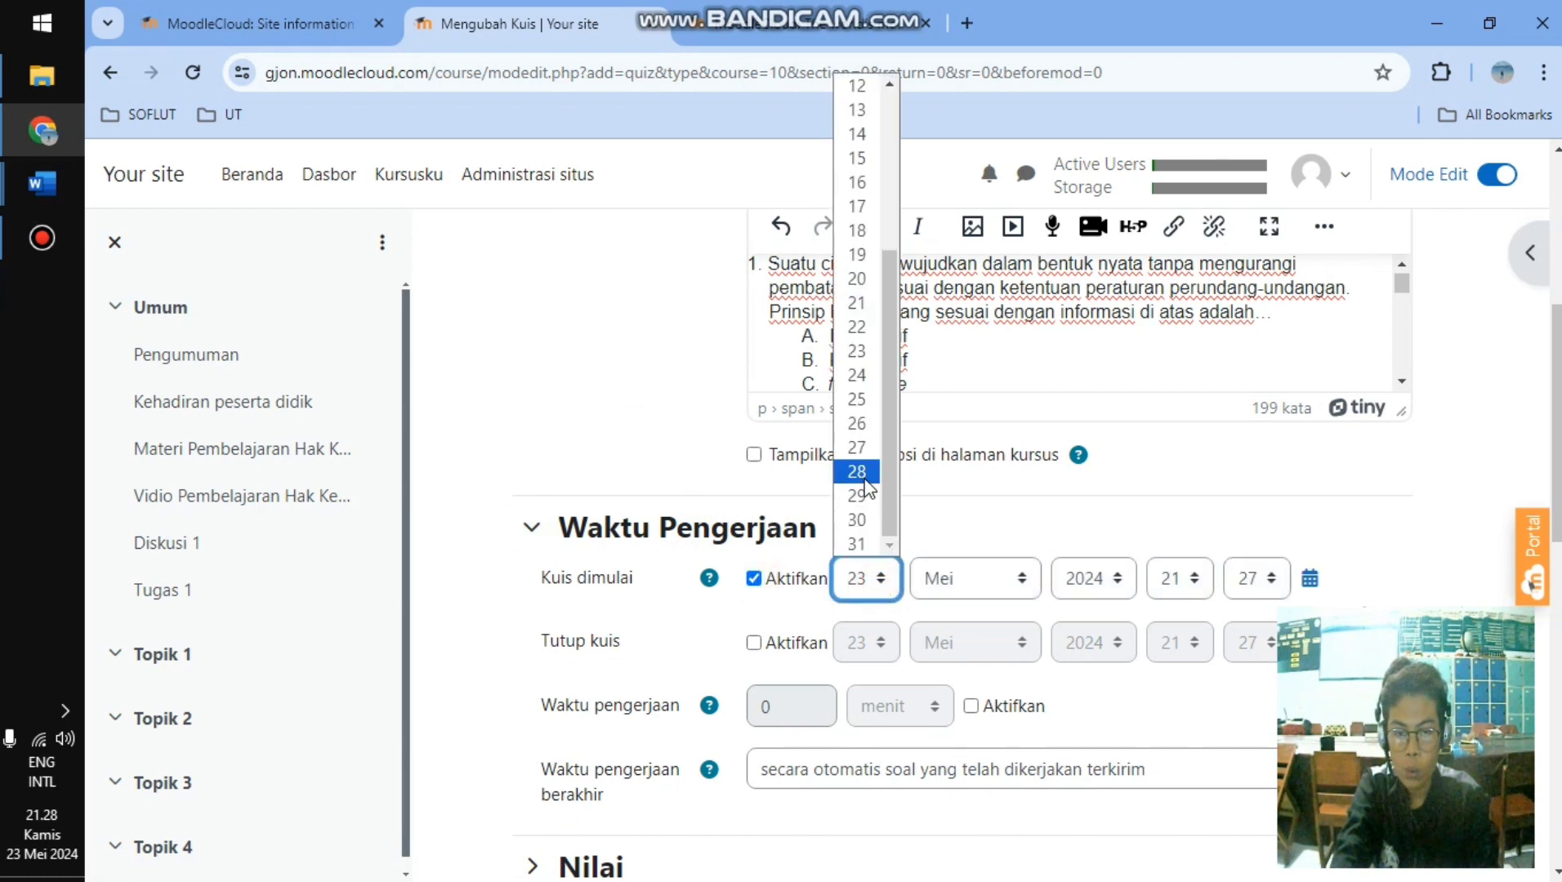
click(842, 375)
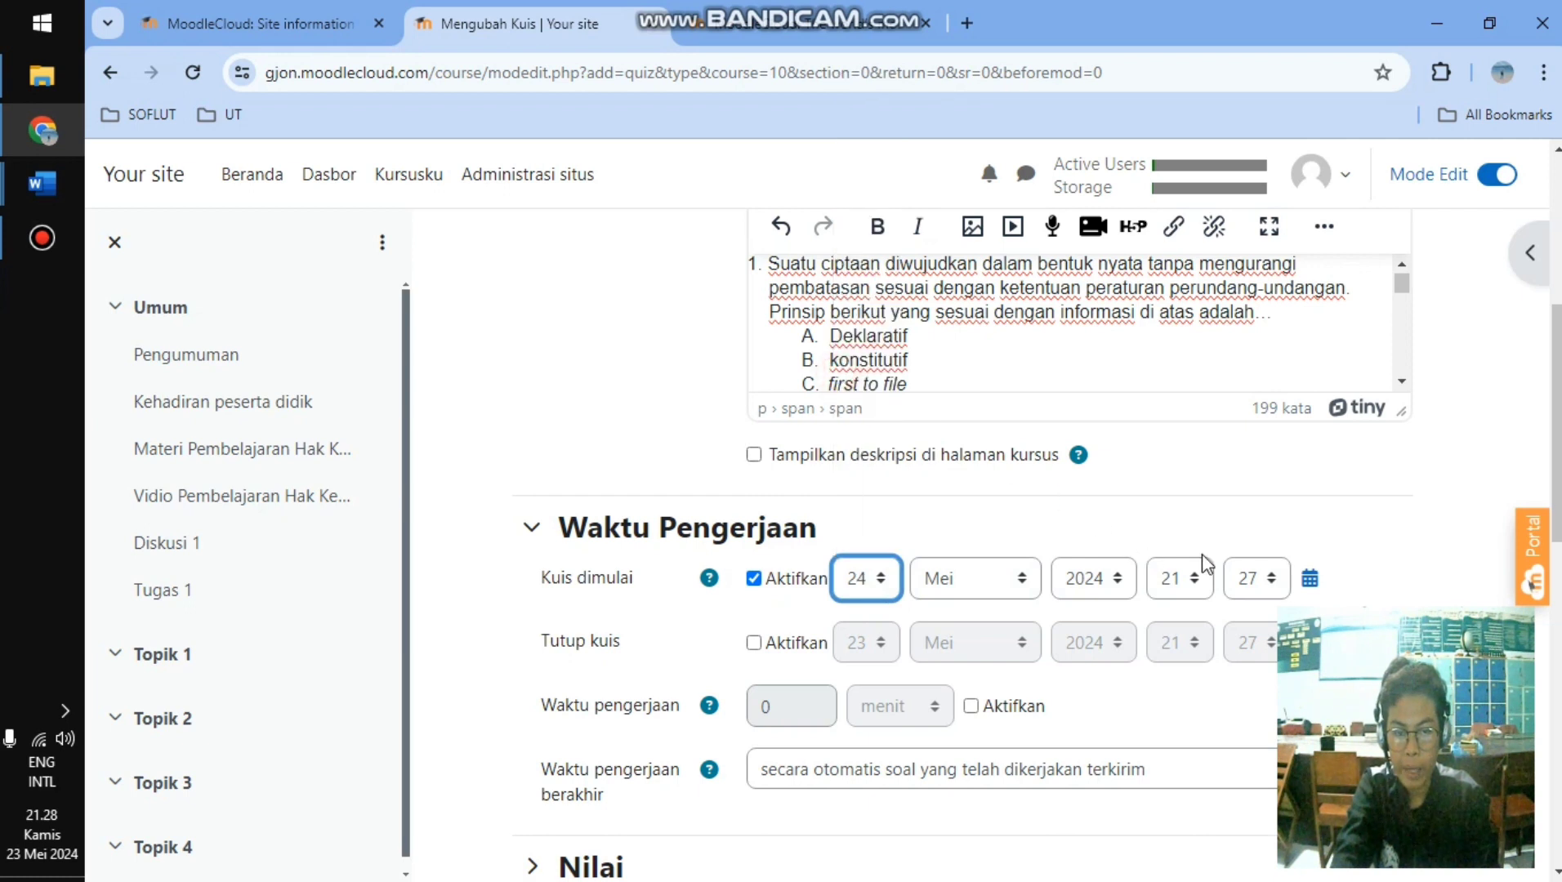
- Set the quiz opening time (Kuis dimulai) to 07:00
click(1193, 581)
scroll(1176, 196, up, 2)
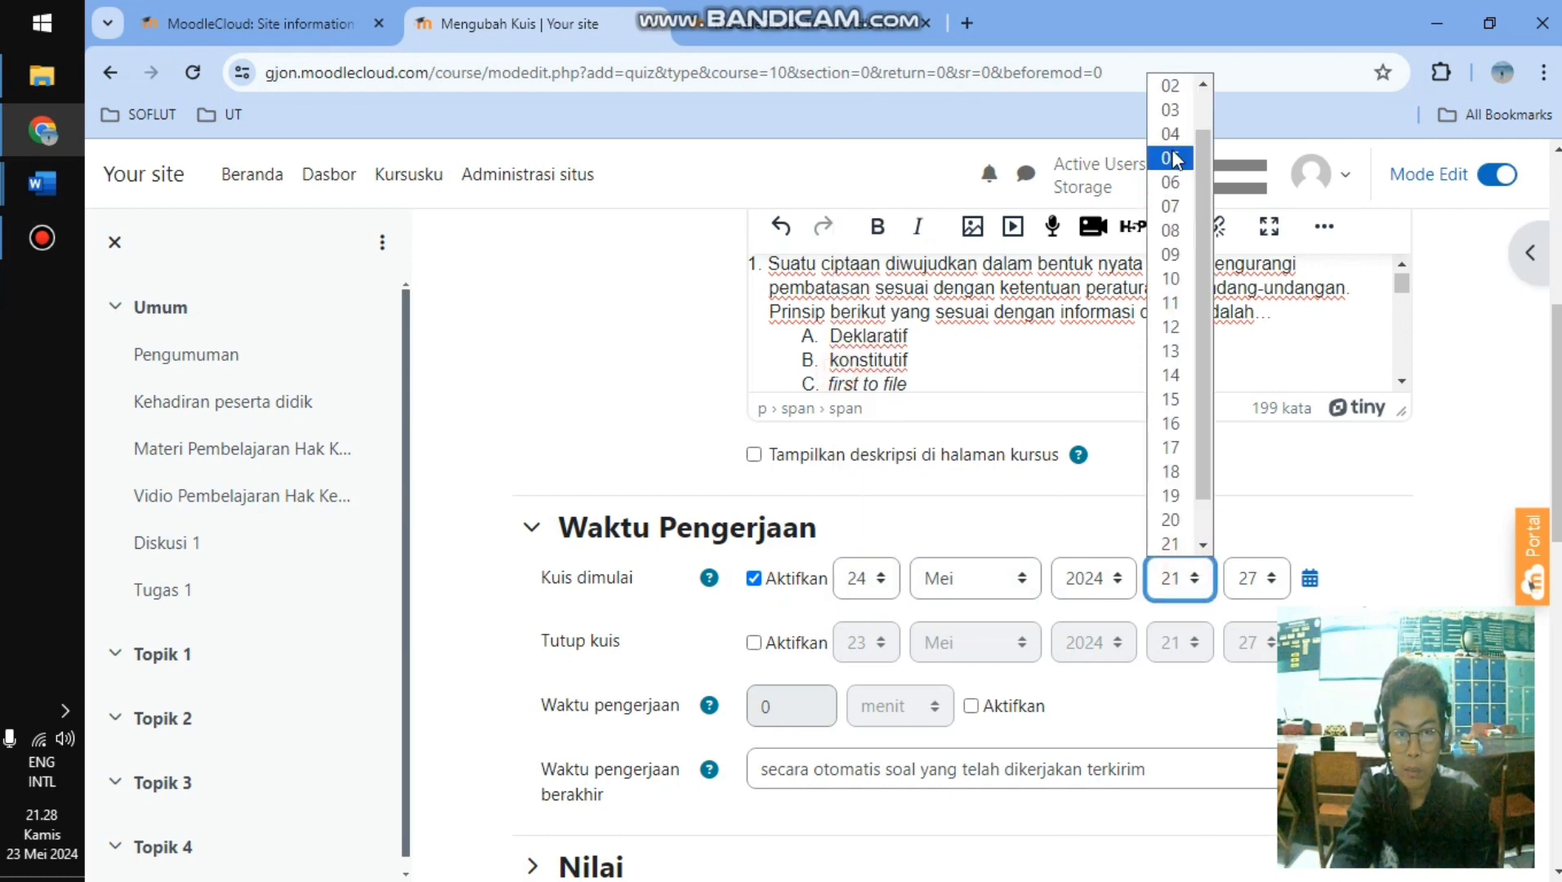
click(1171, 207)
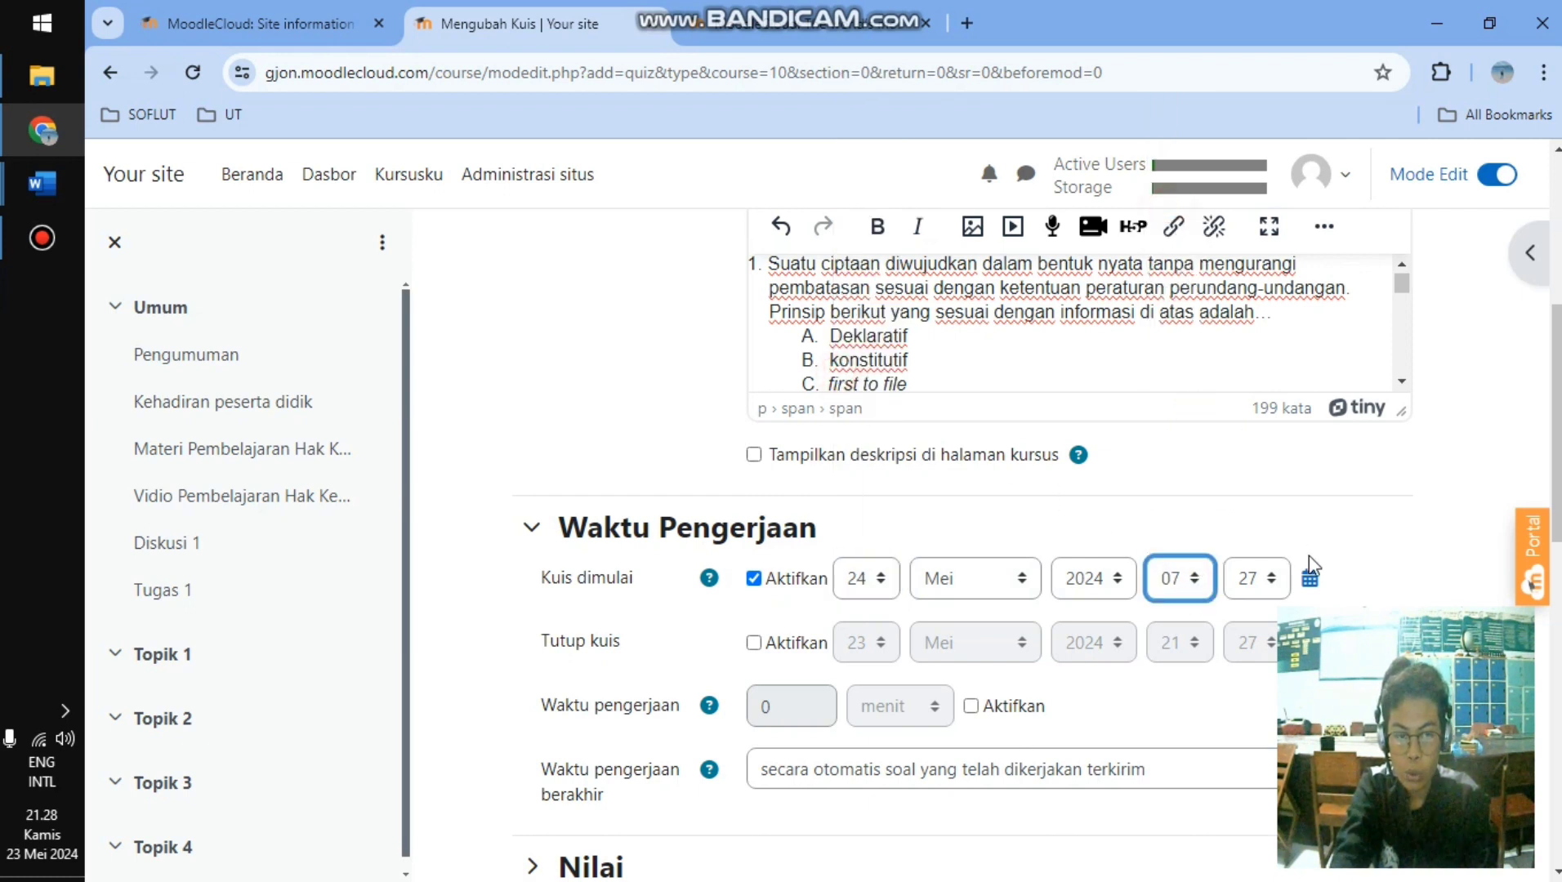
click(1269, 580)
scroll(1285, 88, up, 3)
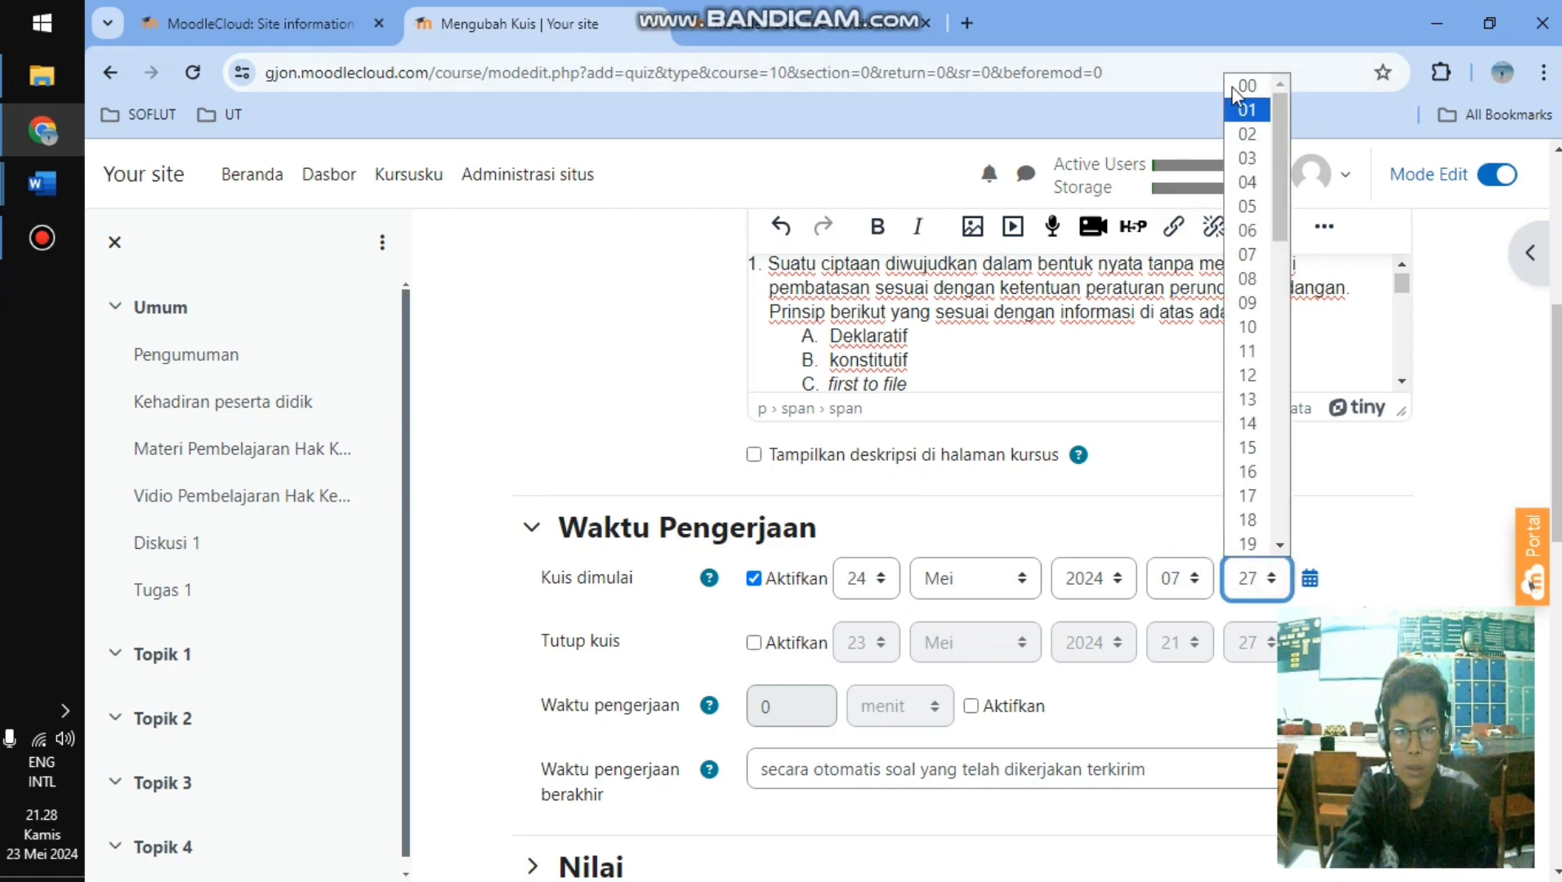
click(1238, 85)
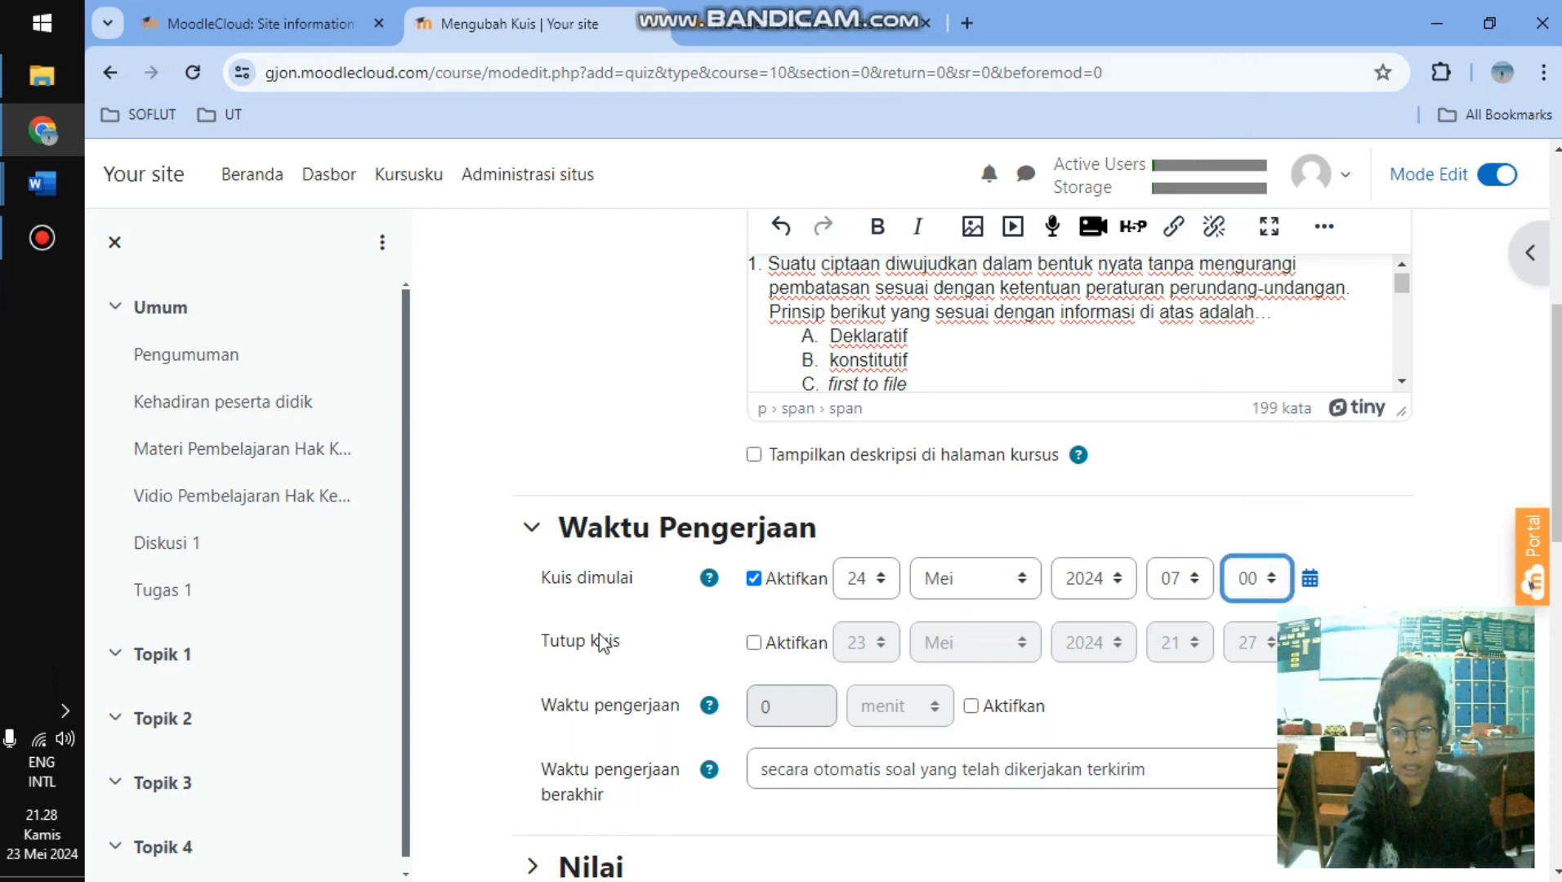
- Enable the quiz closing date (Tutup kuis) and set it to 18 Juni
click(755, 643)
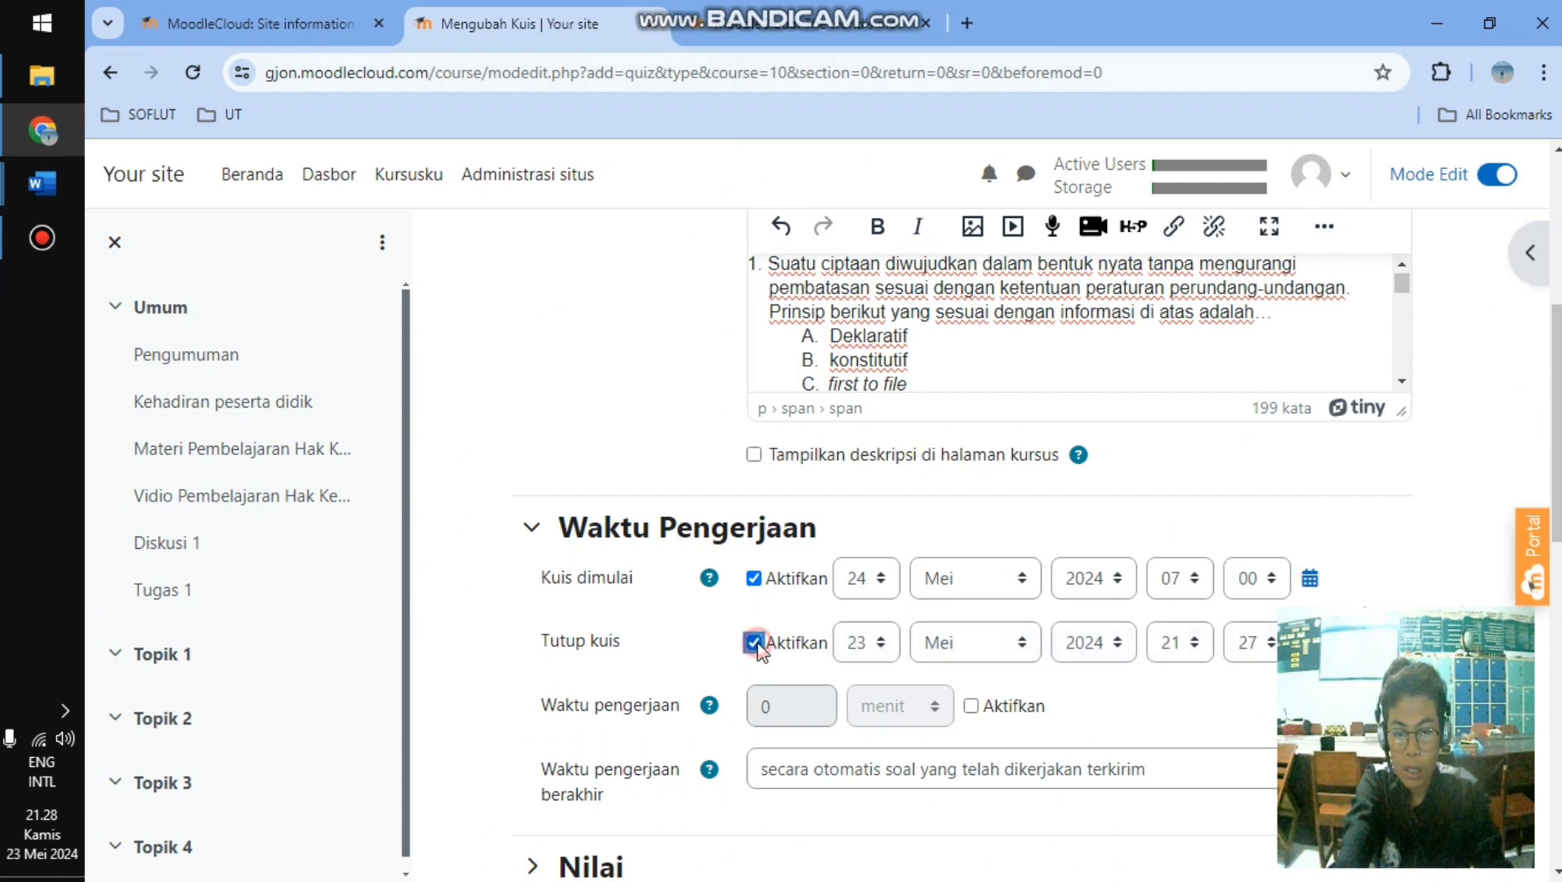
click(881, 642)
scroll(883, 492, down, 3)
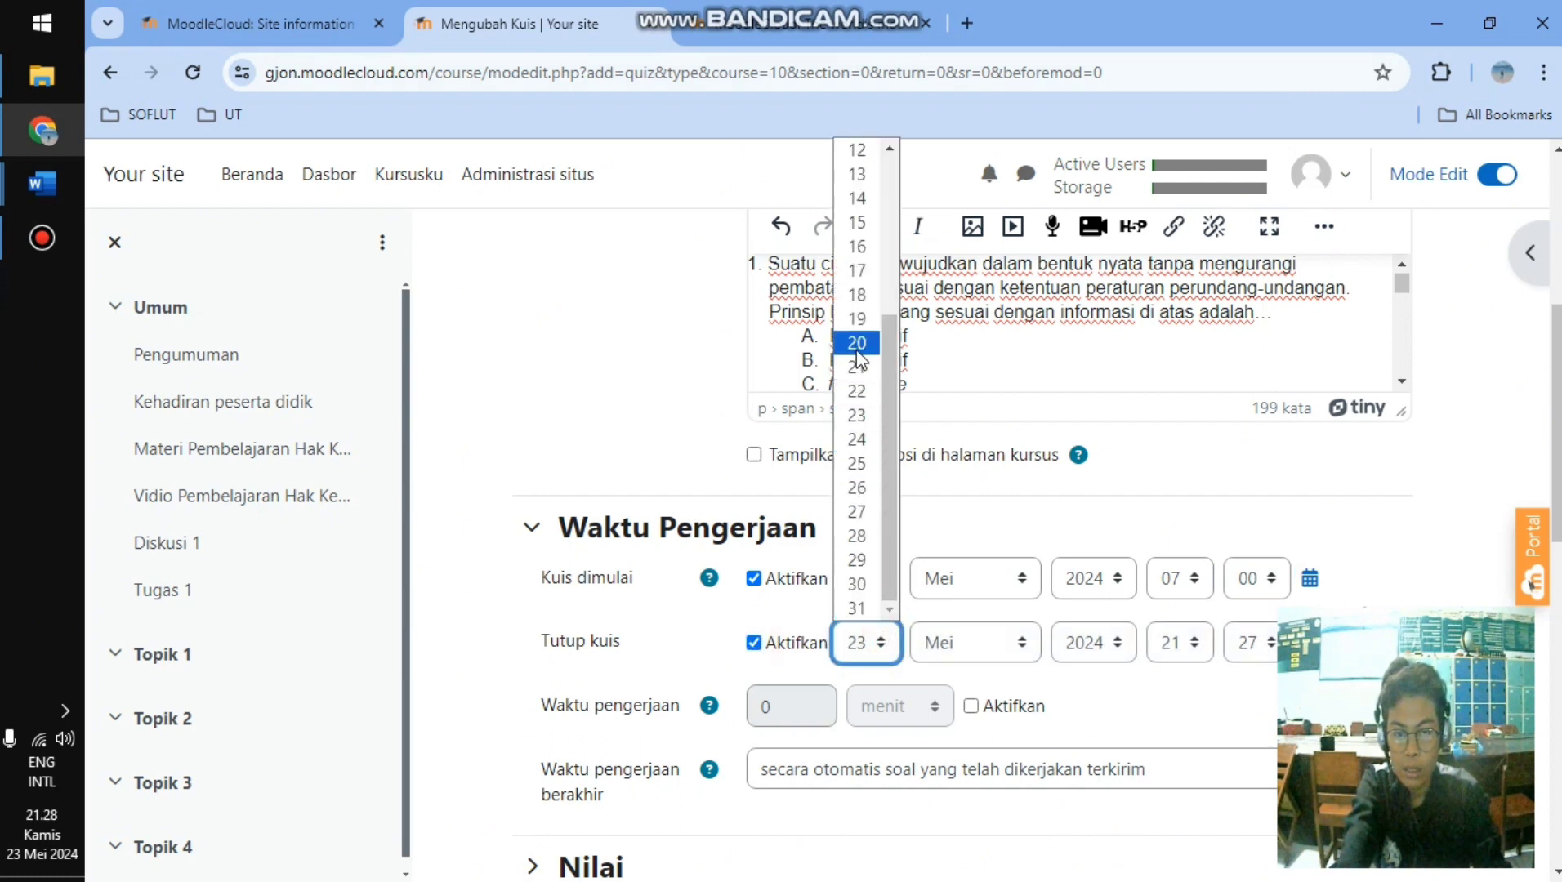
click(854, 293)
click(1021, 641)
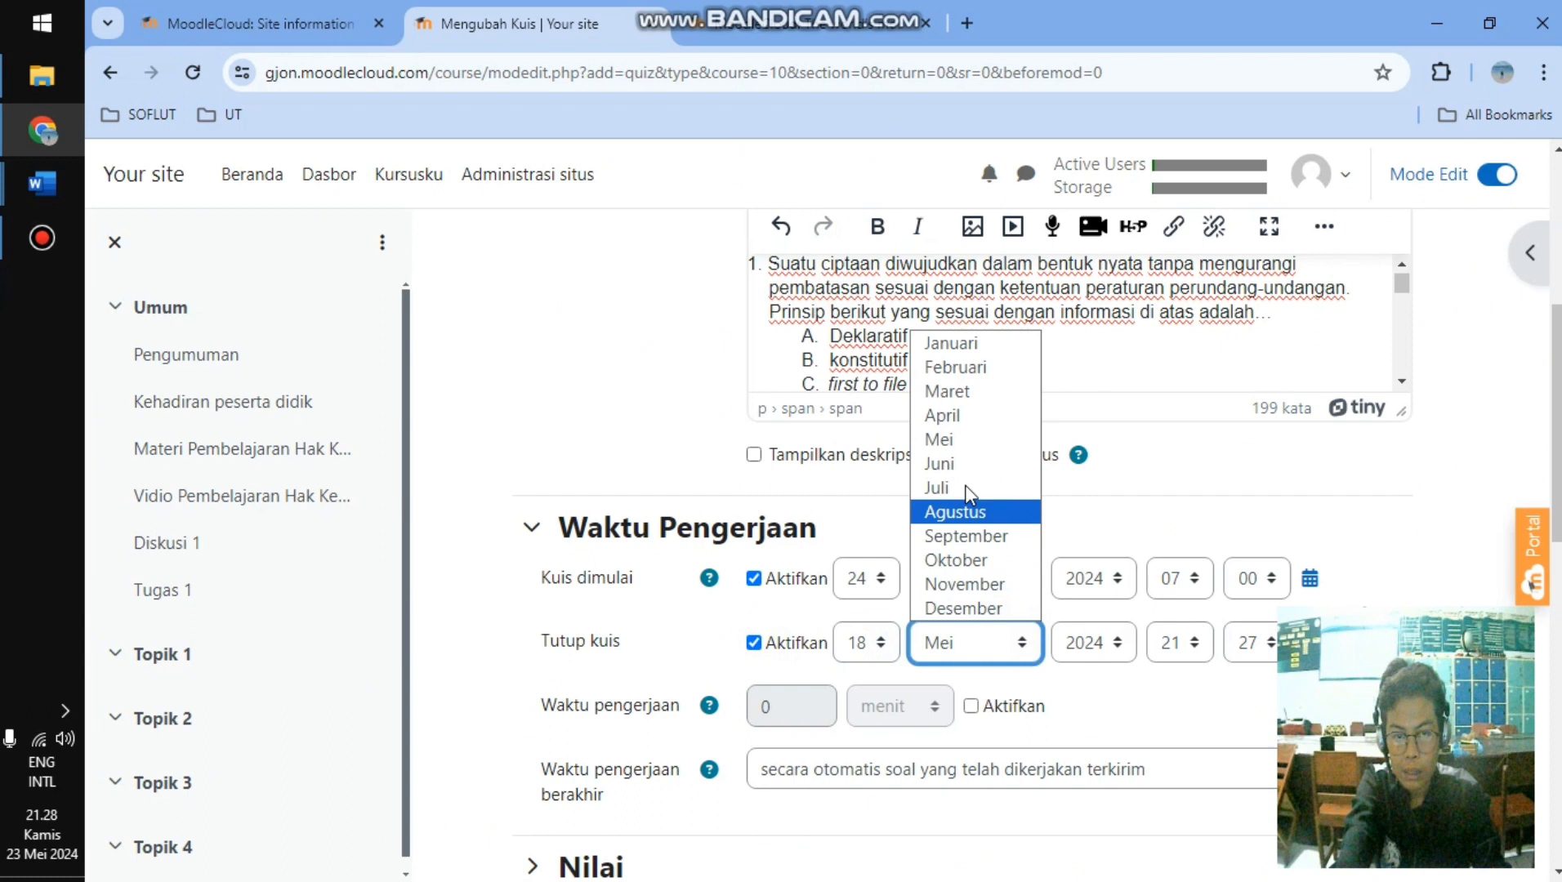
click(948, 464)
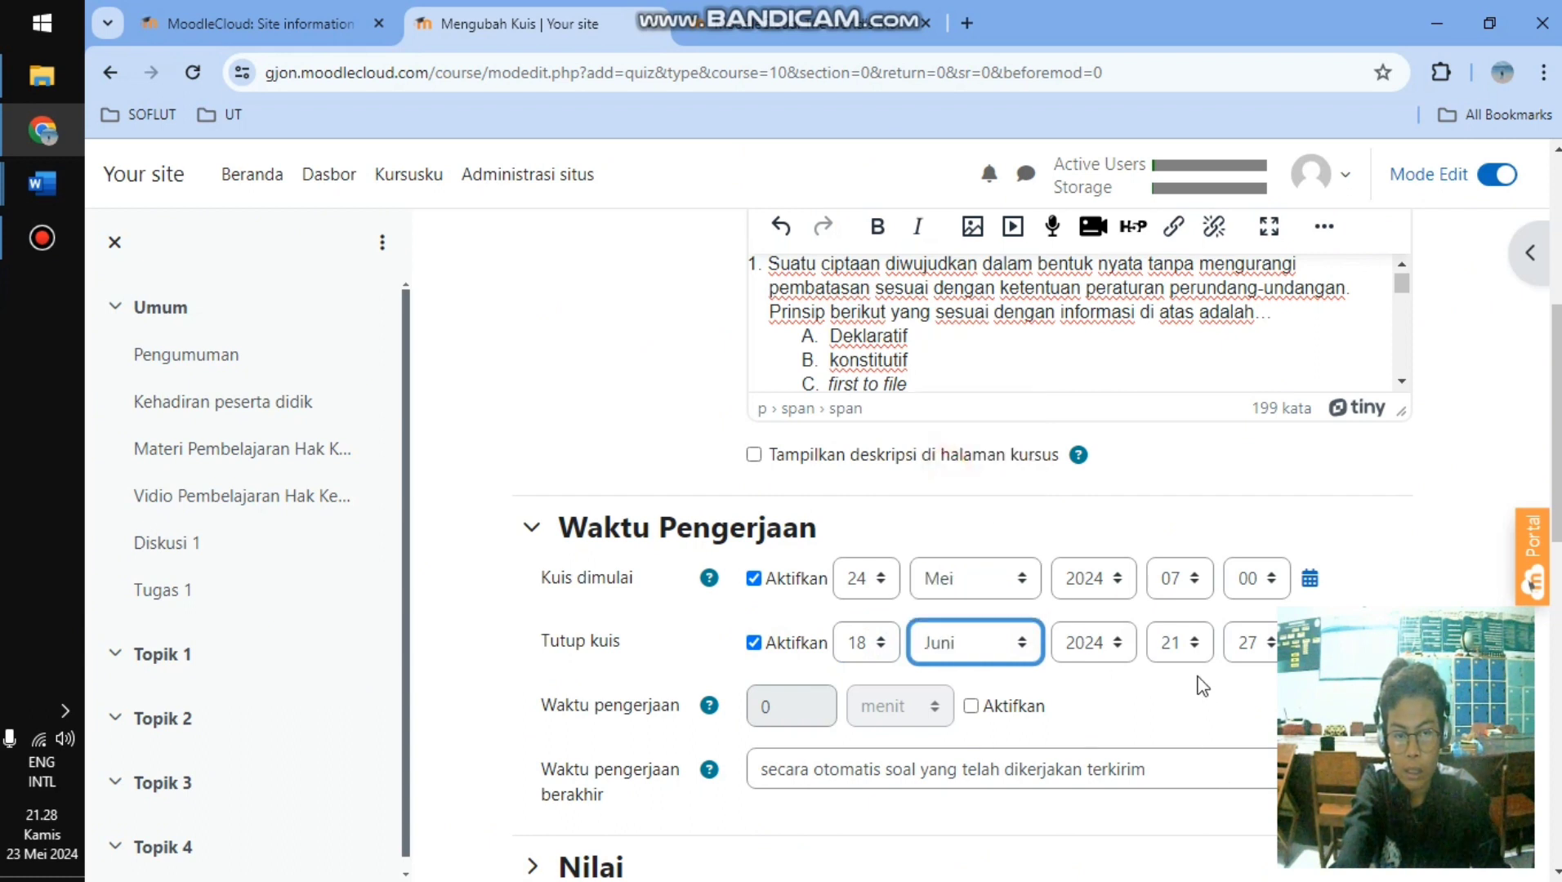
- Set the quiz closing time (Tutup kuis) to 23:59
click(1199, 642)
scroll(1142, 401, down, 5)
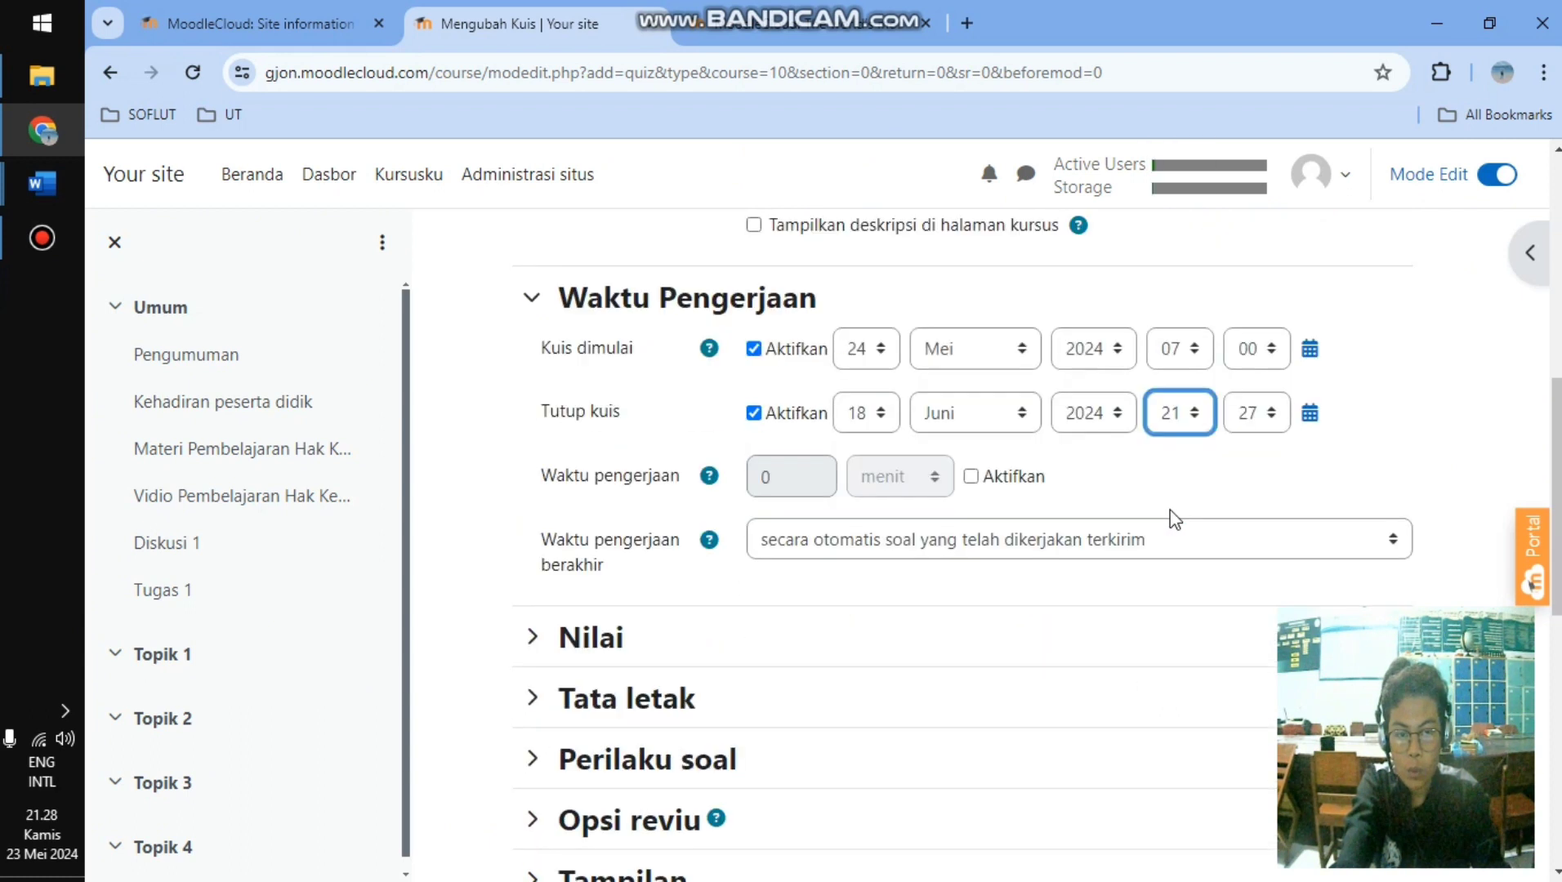
scroll(1171, 510, up, 2)
click(1198, 533)
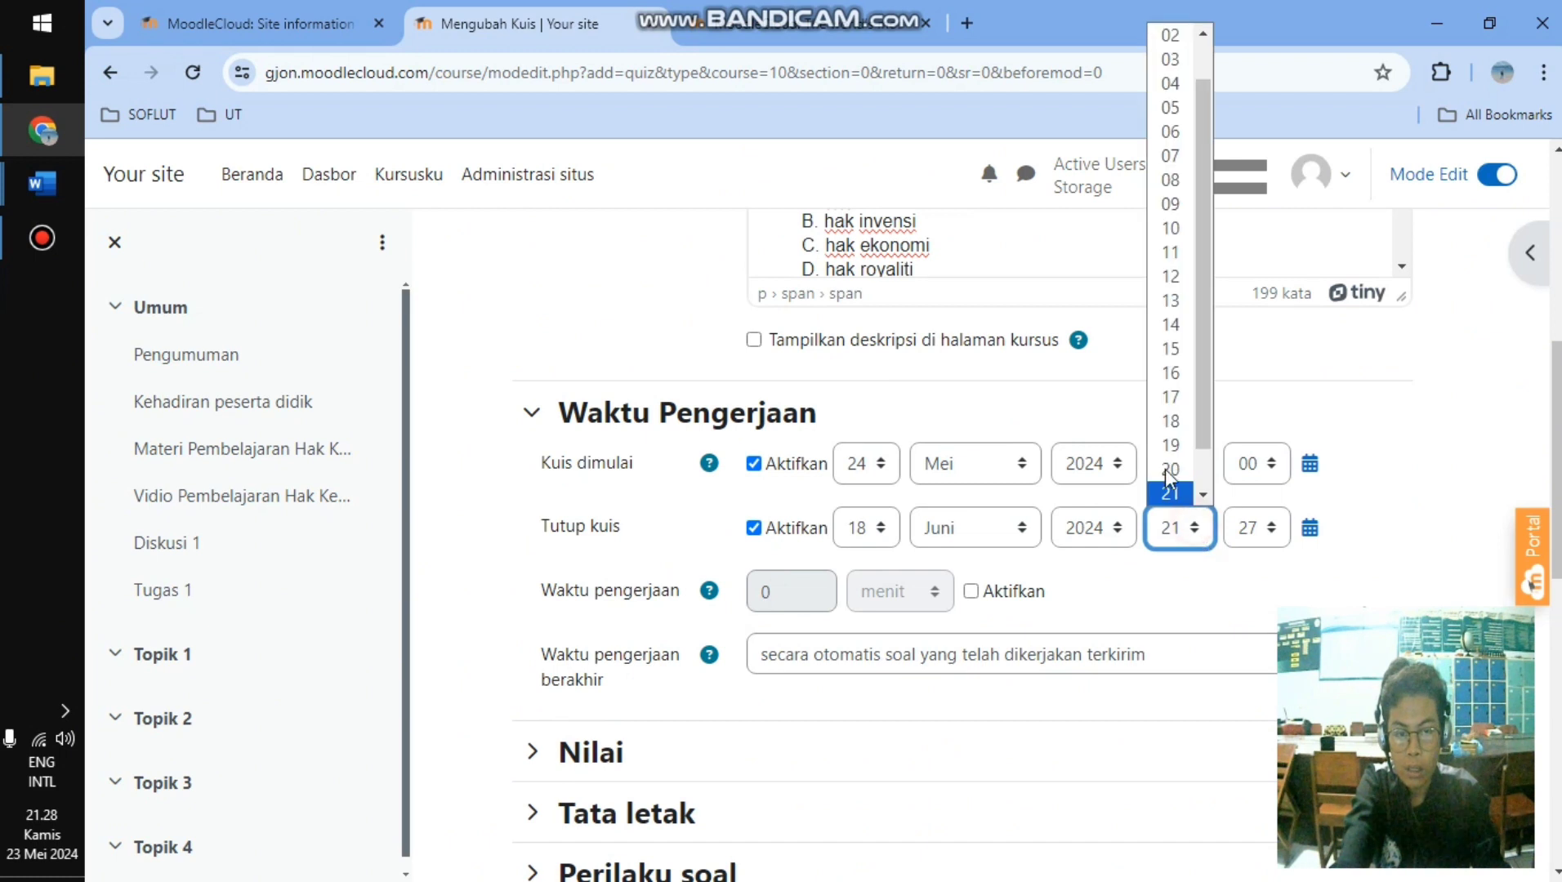
click(1172, 492)
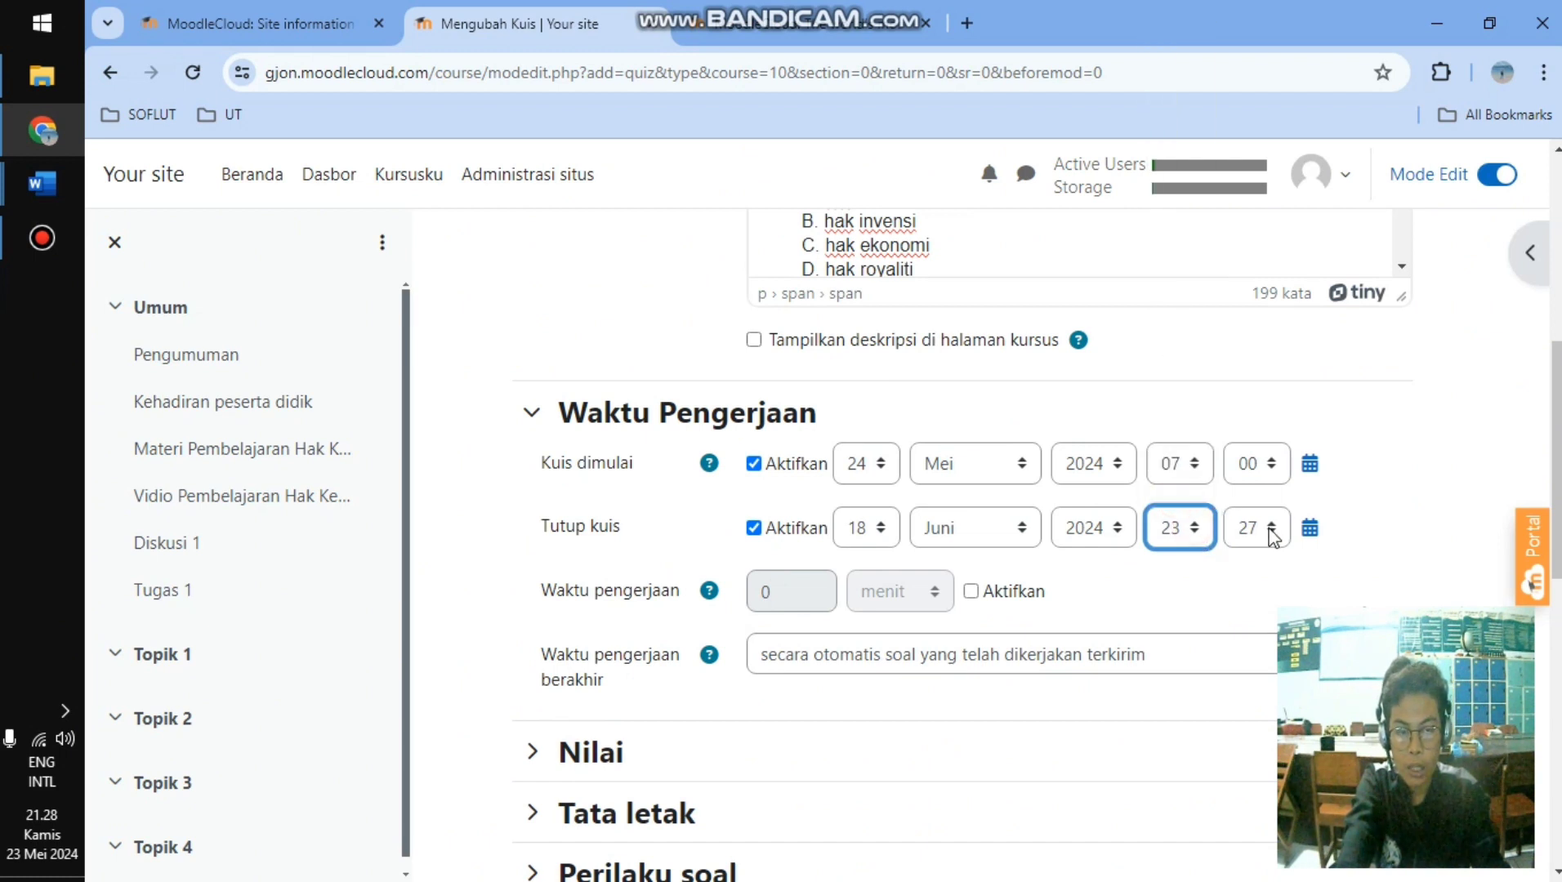
click(1271, 531)
scroll(1270, 412, down, 5)
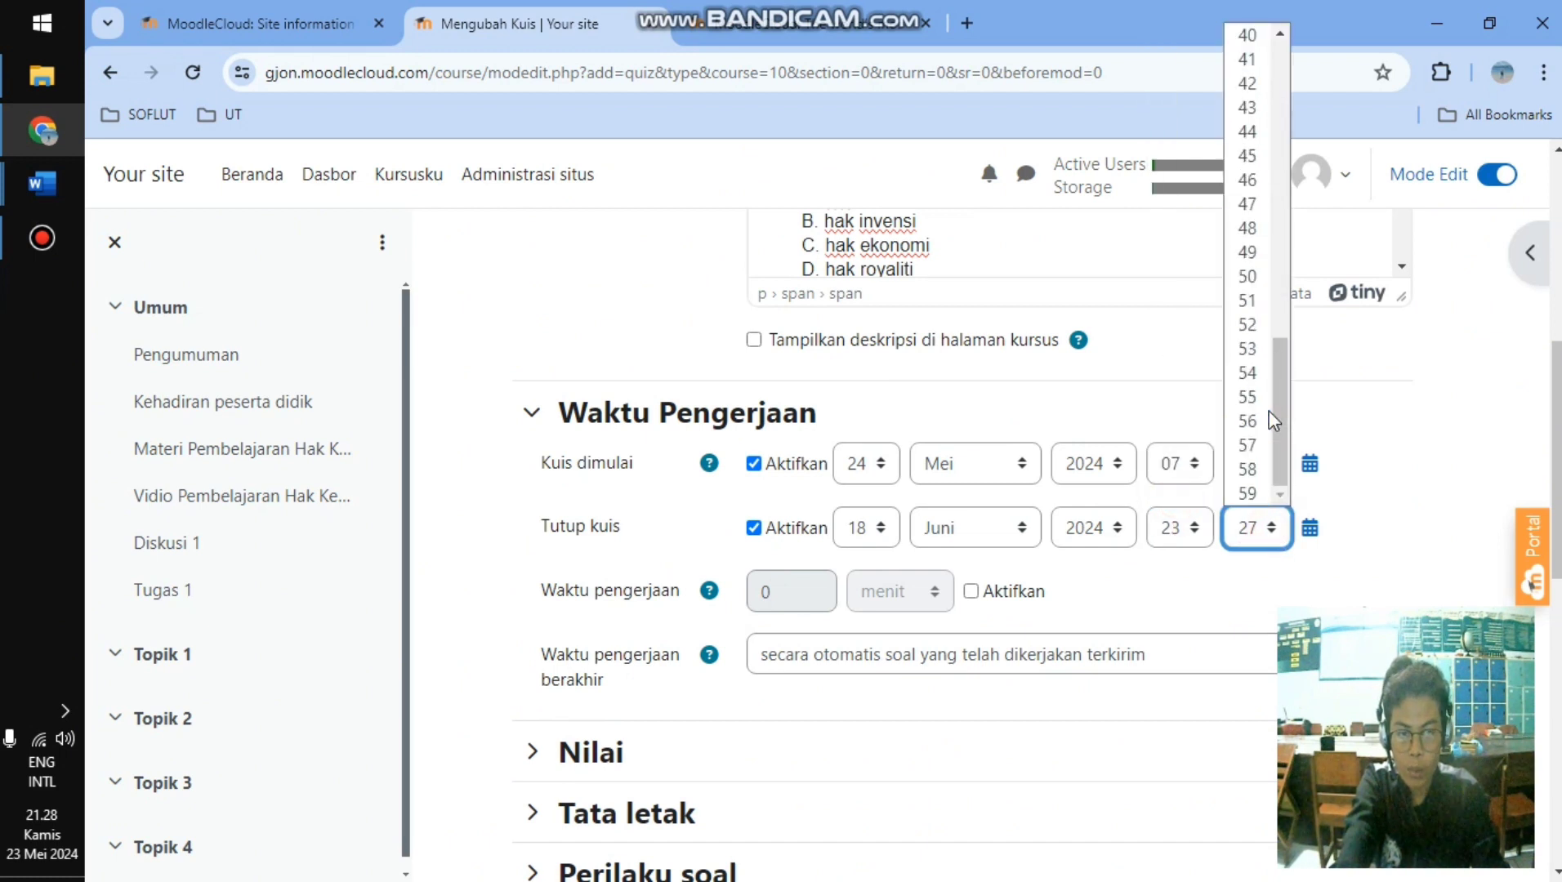
click(1248, 493)
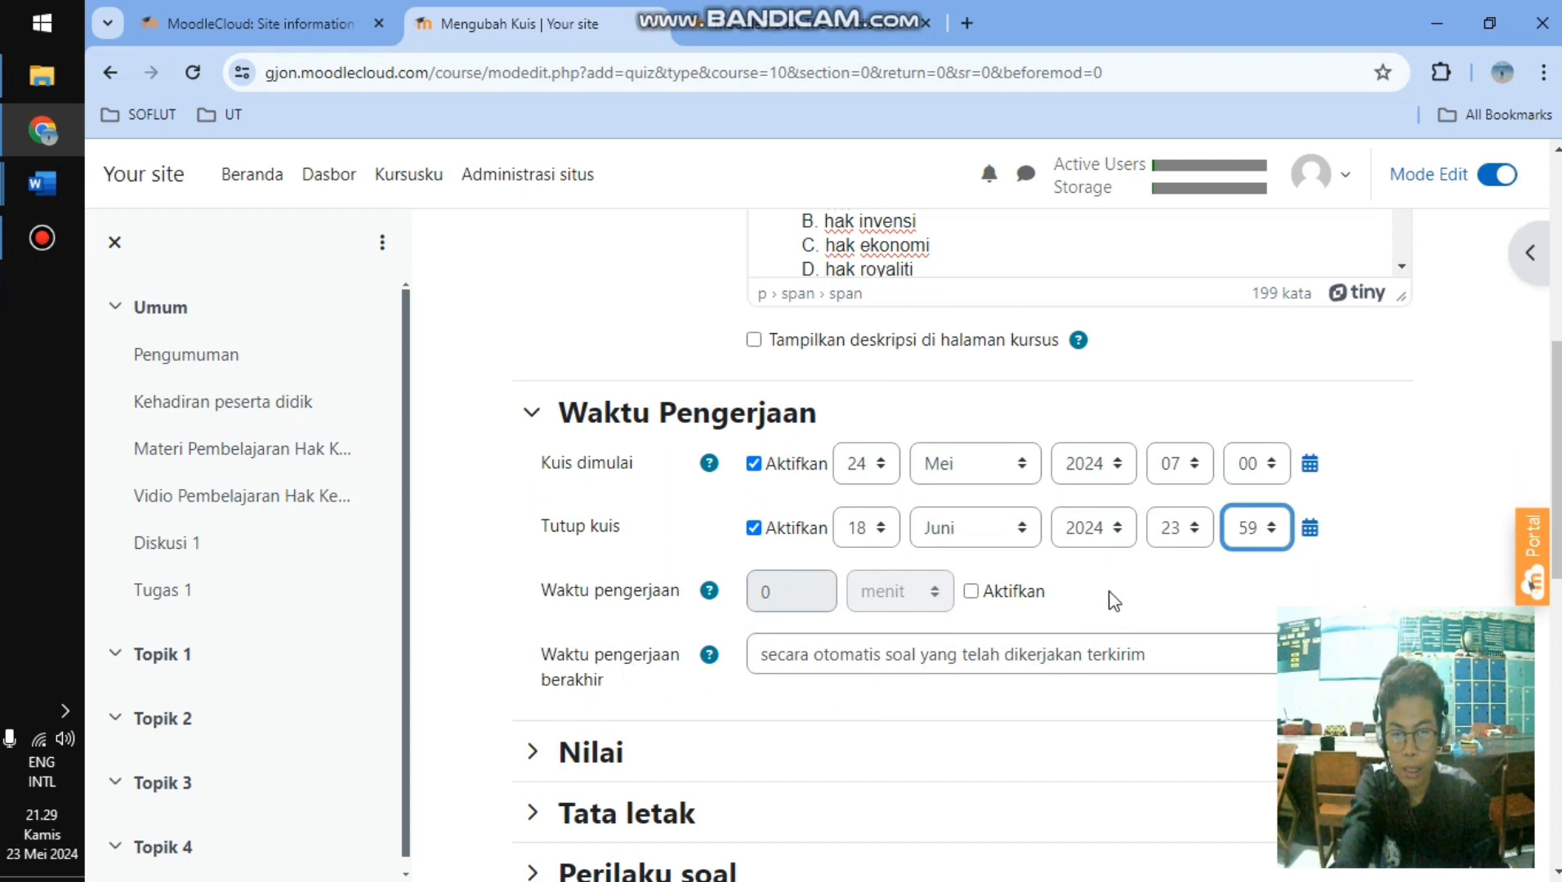
- Enter 100 as the quiz's passing grade (Nilai Kelulusan) in the Nilai section
scroll(817, 654, down, 1)
click(570, 650)
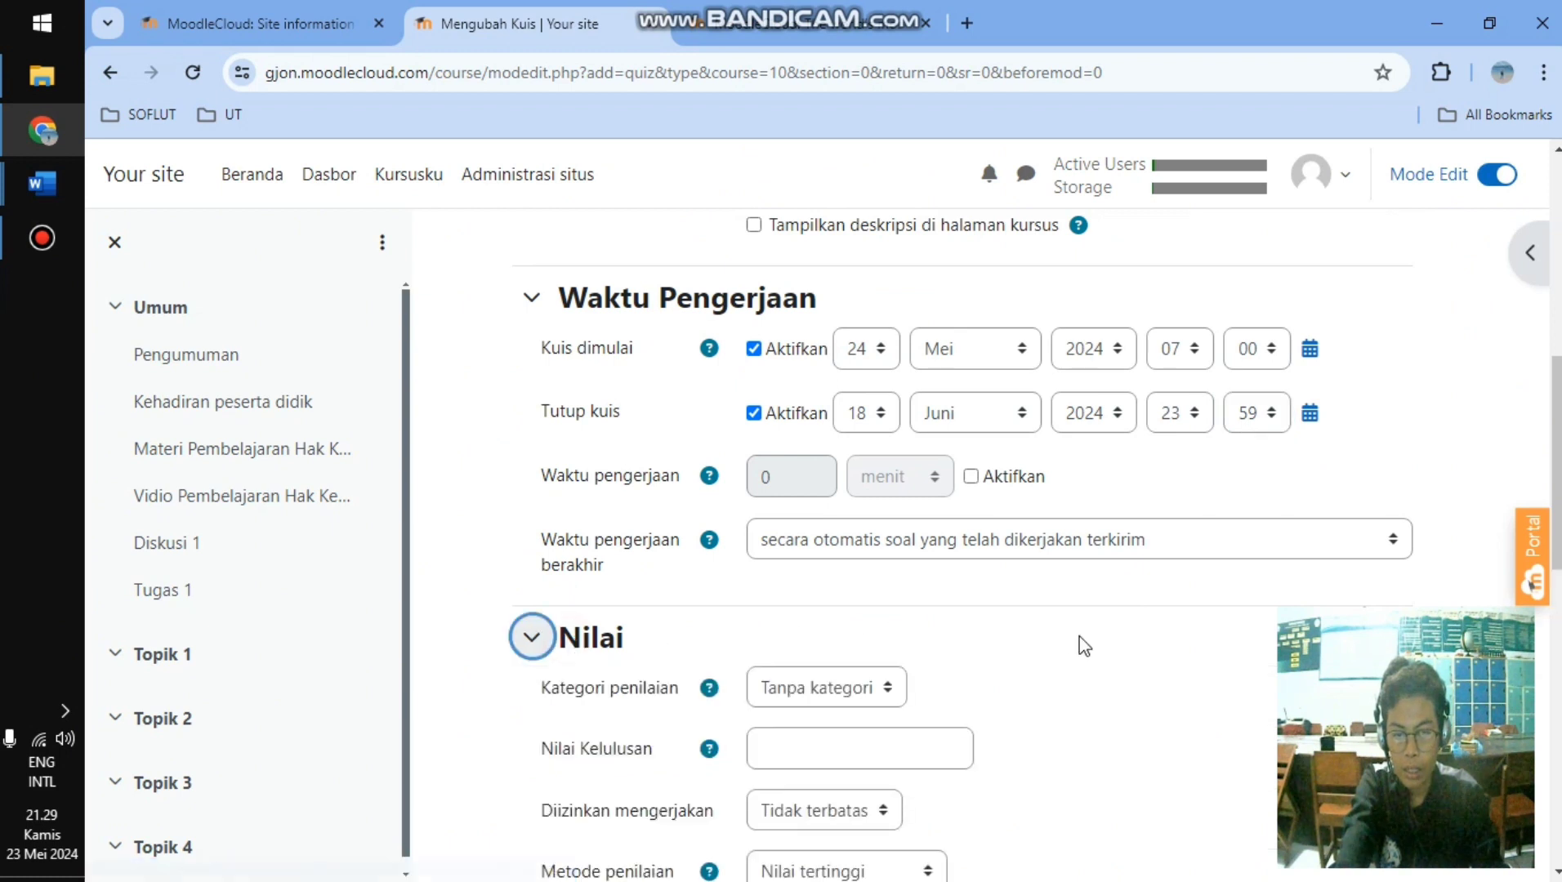
scroll(1083, 647, down, 1)
click(911, 634)
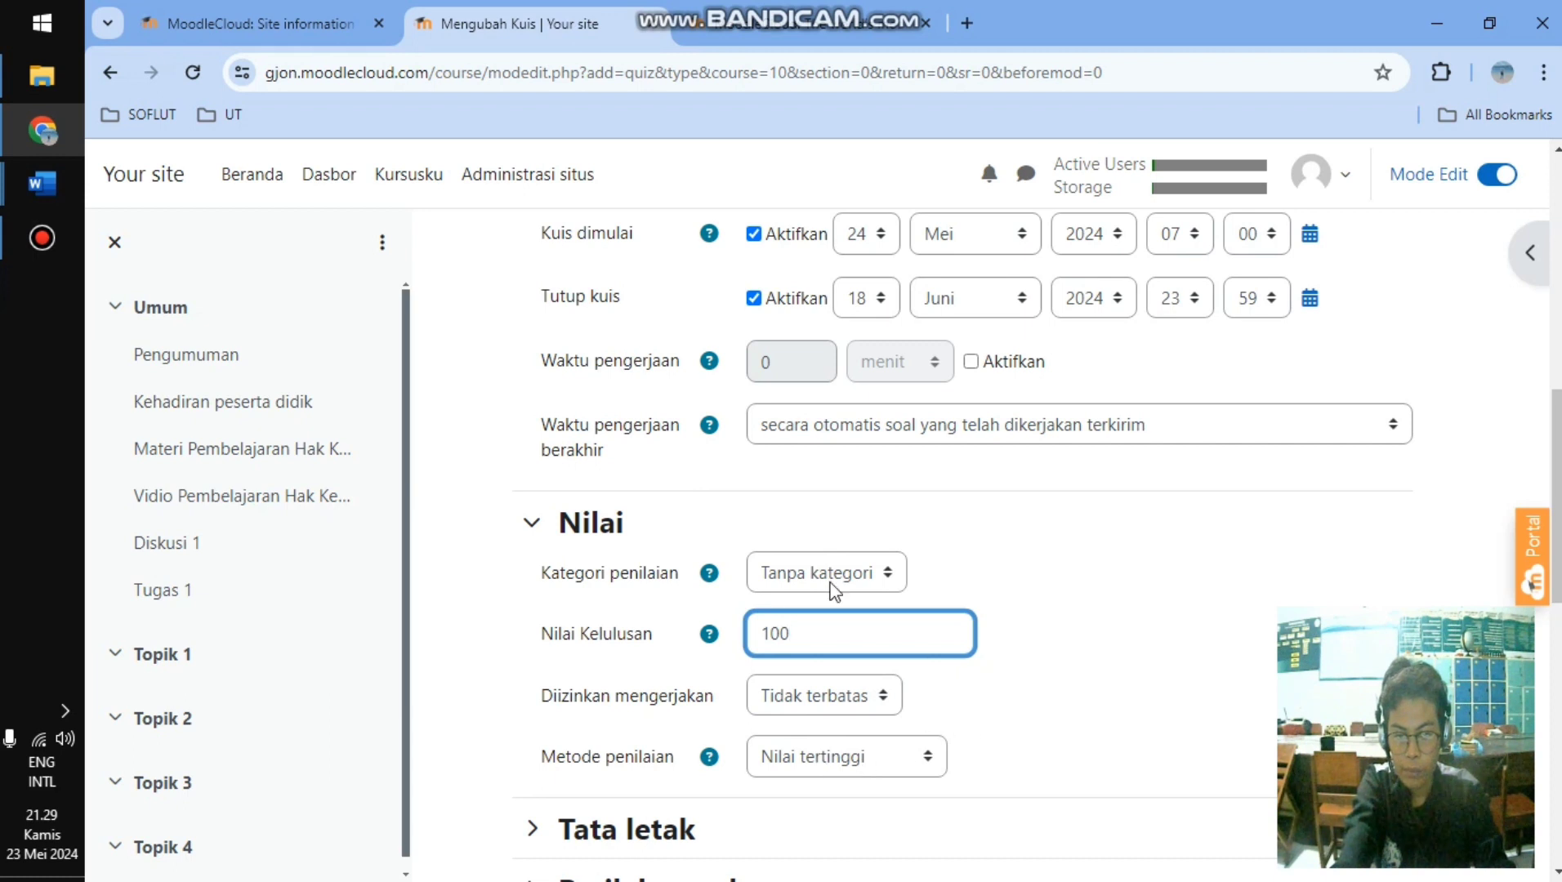
- Expand the Tata letak settings, then try to save the quiz and return to the course
scroll(857, 601, down, 3)
click(604, 603)
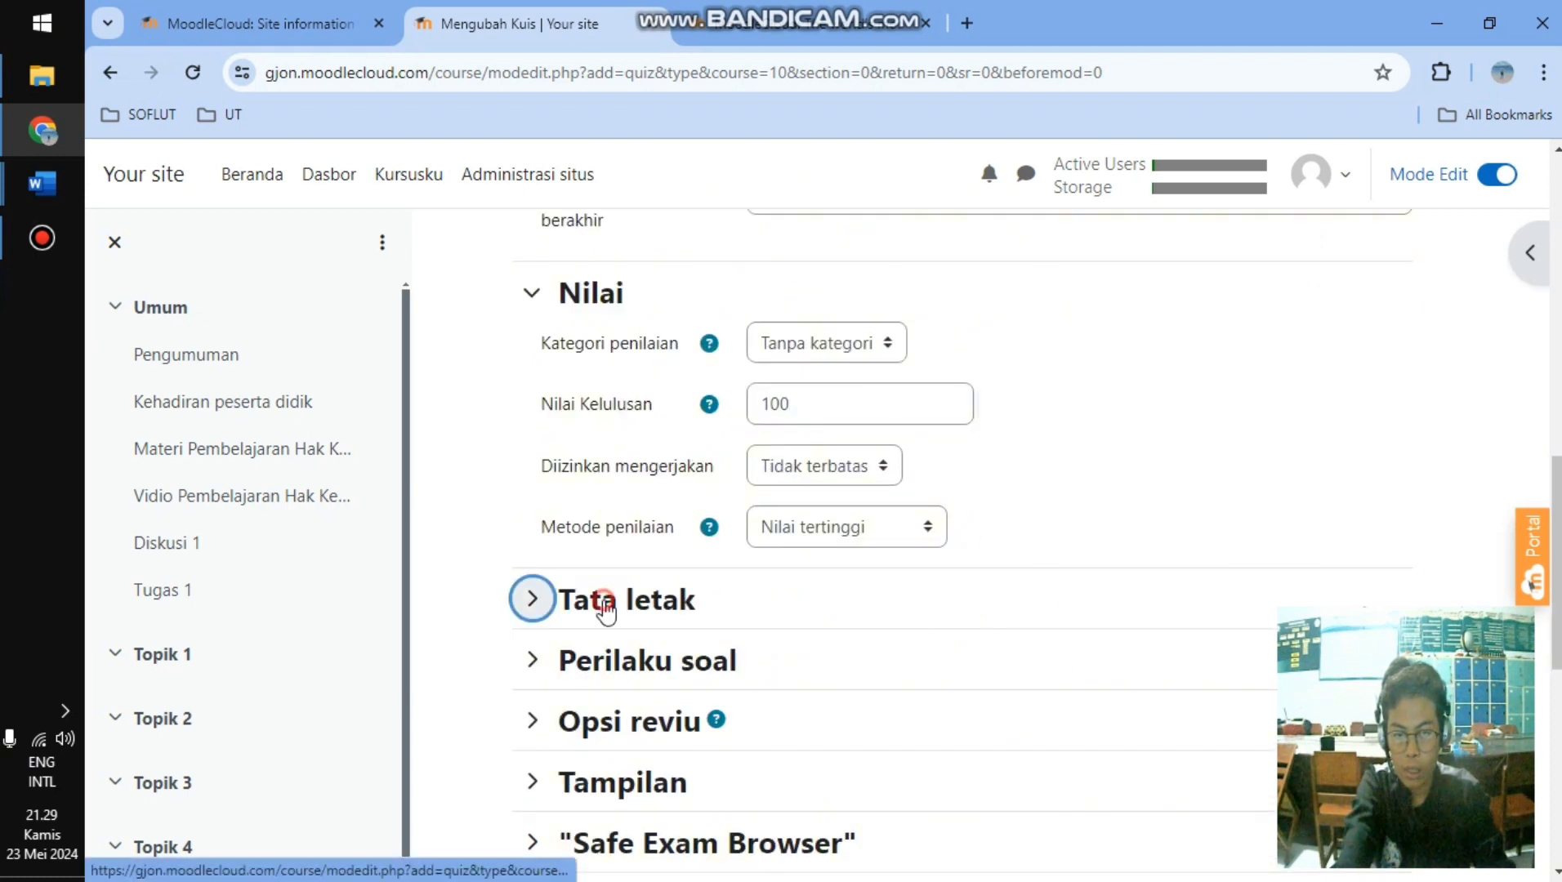
scroll(997, 593, down, 3)
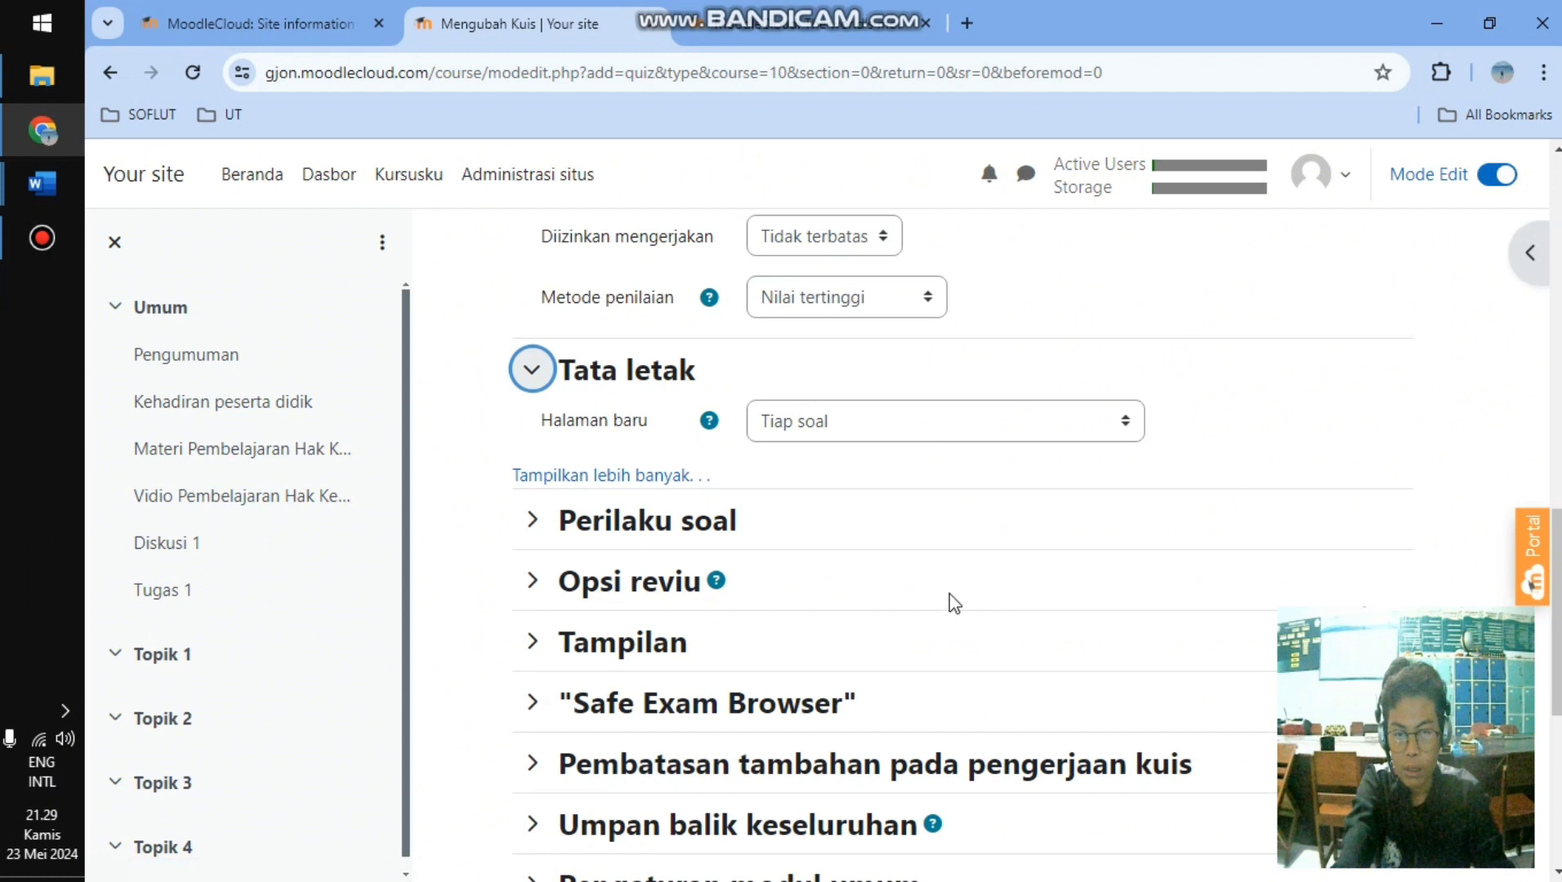
scroll(990, 320, up, 3)
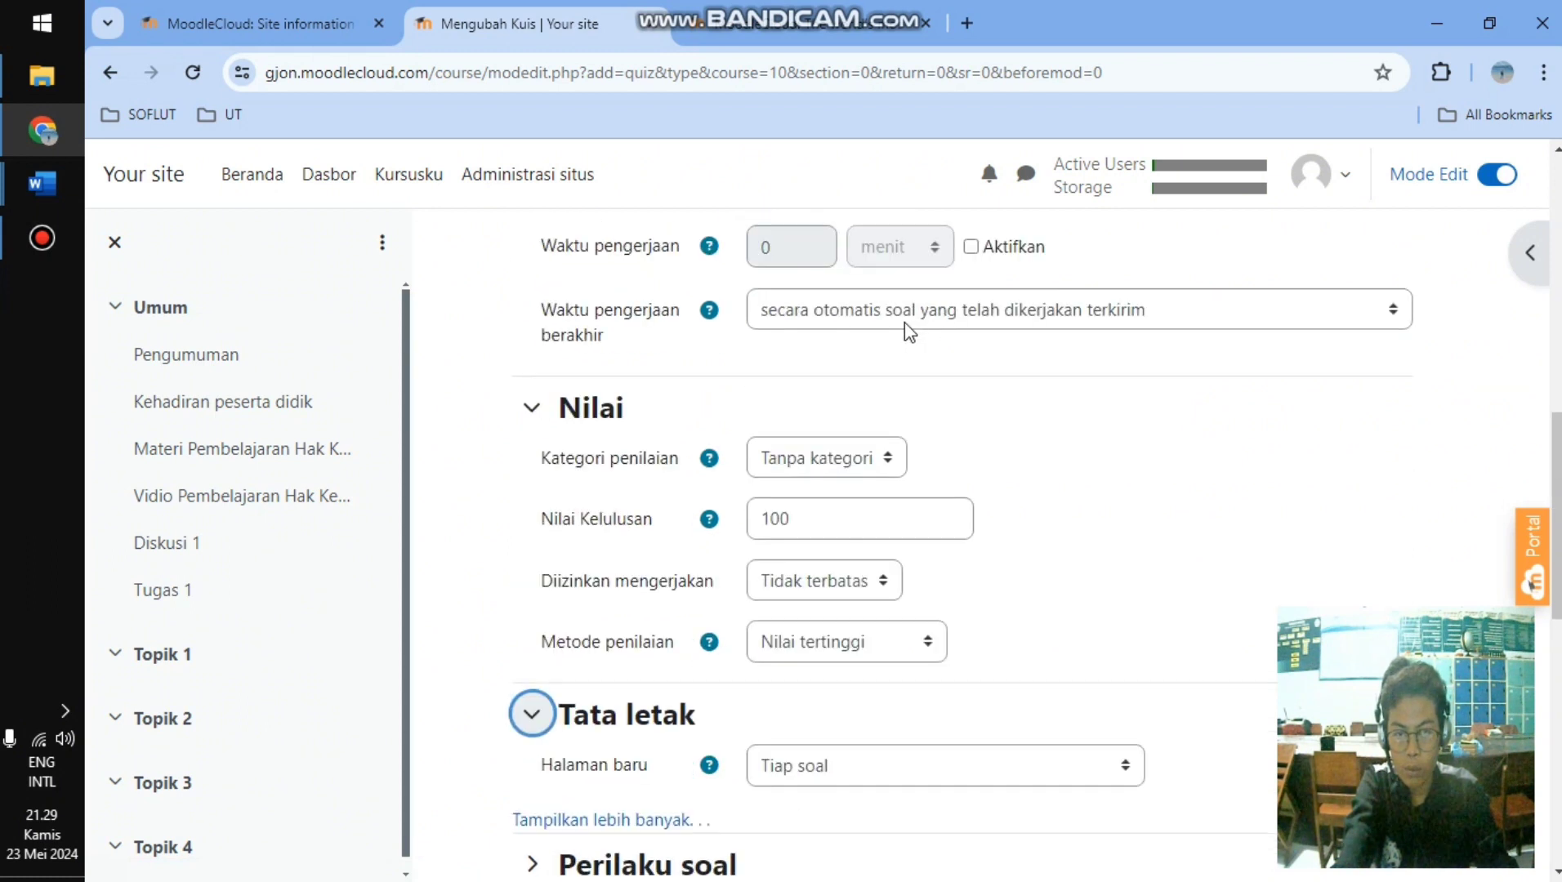
scroll(1035, 482, up, 3)
scroll(1042, 532, down, 15)
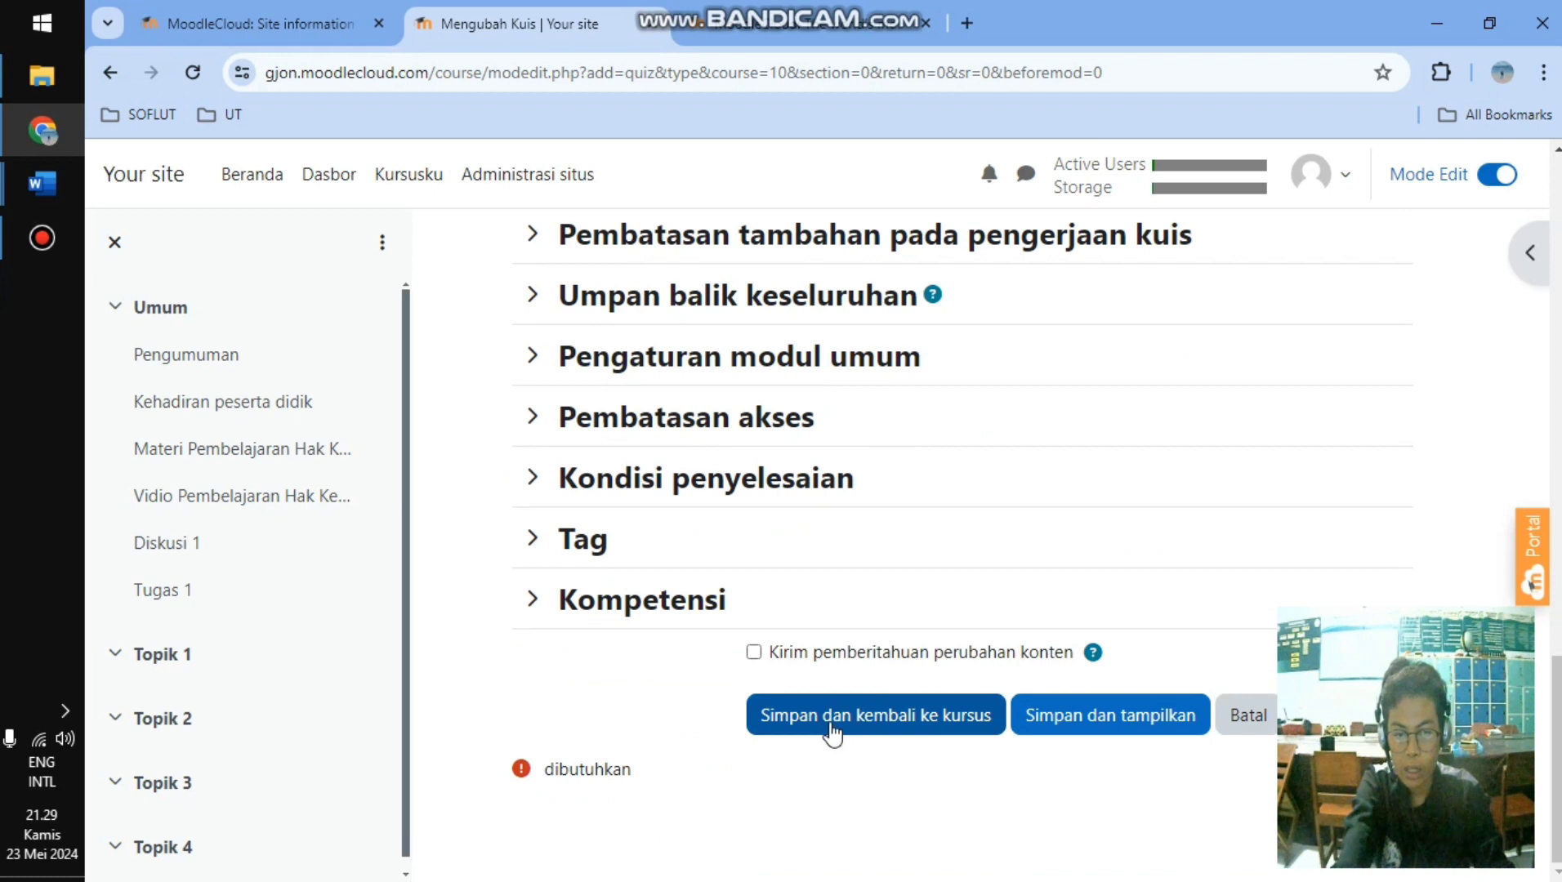
click(832, 731)
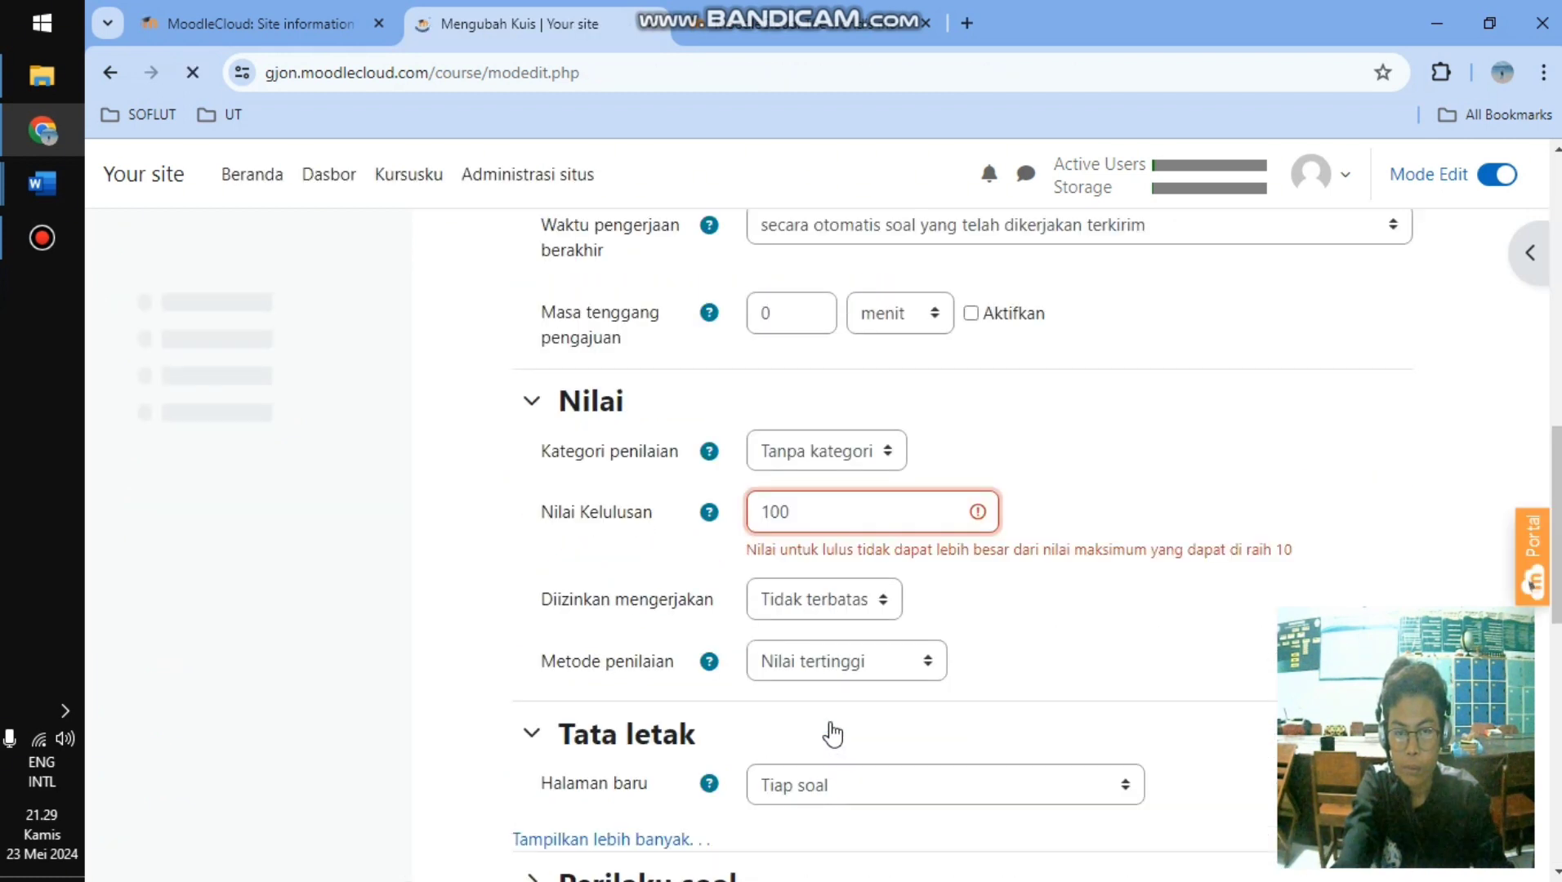
- Set the quiz's passing grade (Nilai Kelulusan) to 10, then save the quiz and return to the course
scroll(831, 733, down, 1)
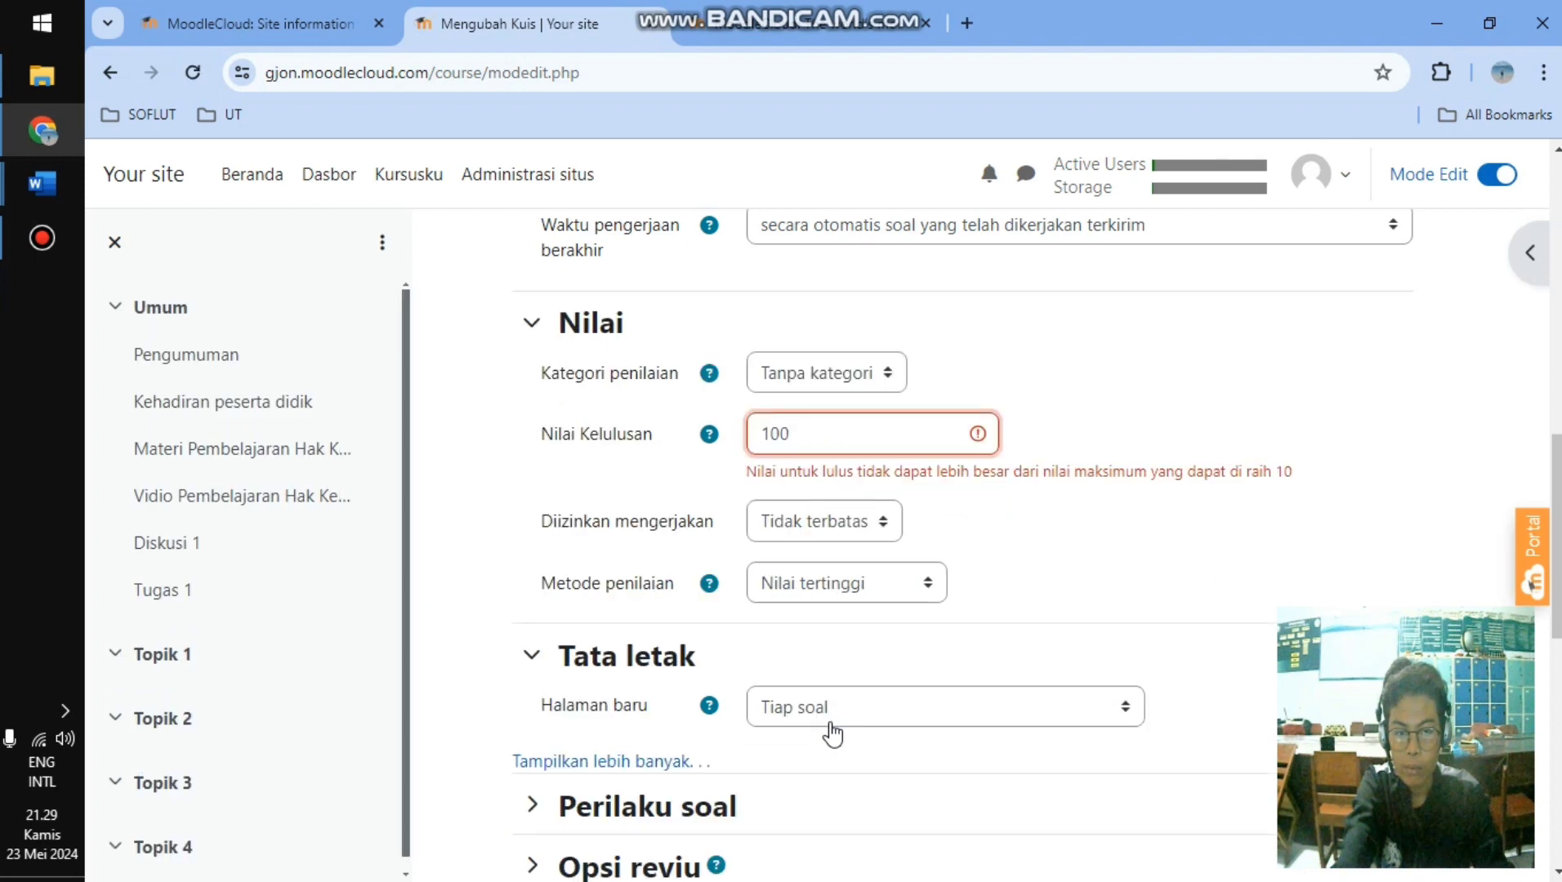
drag(807, 433, 688, 441)
text(10)
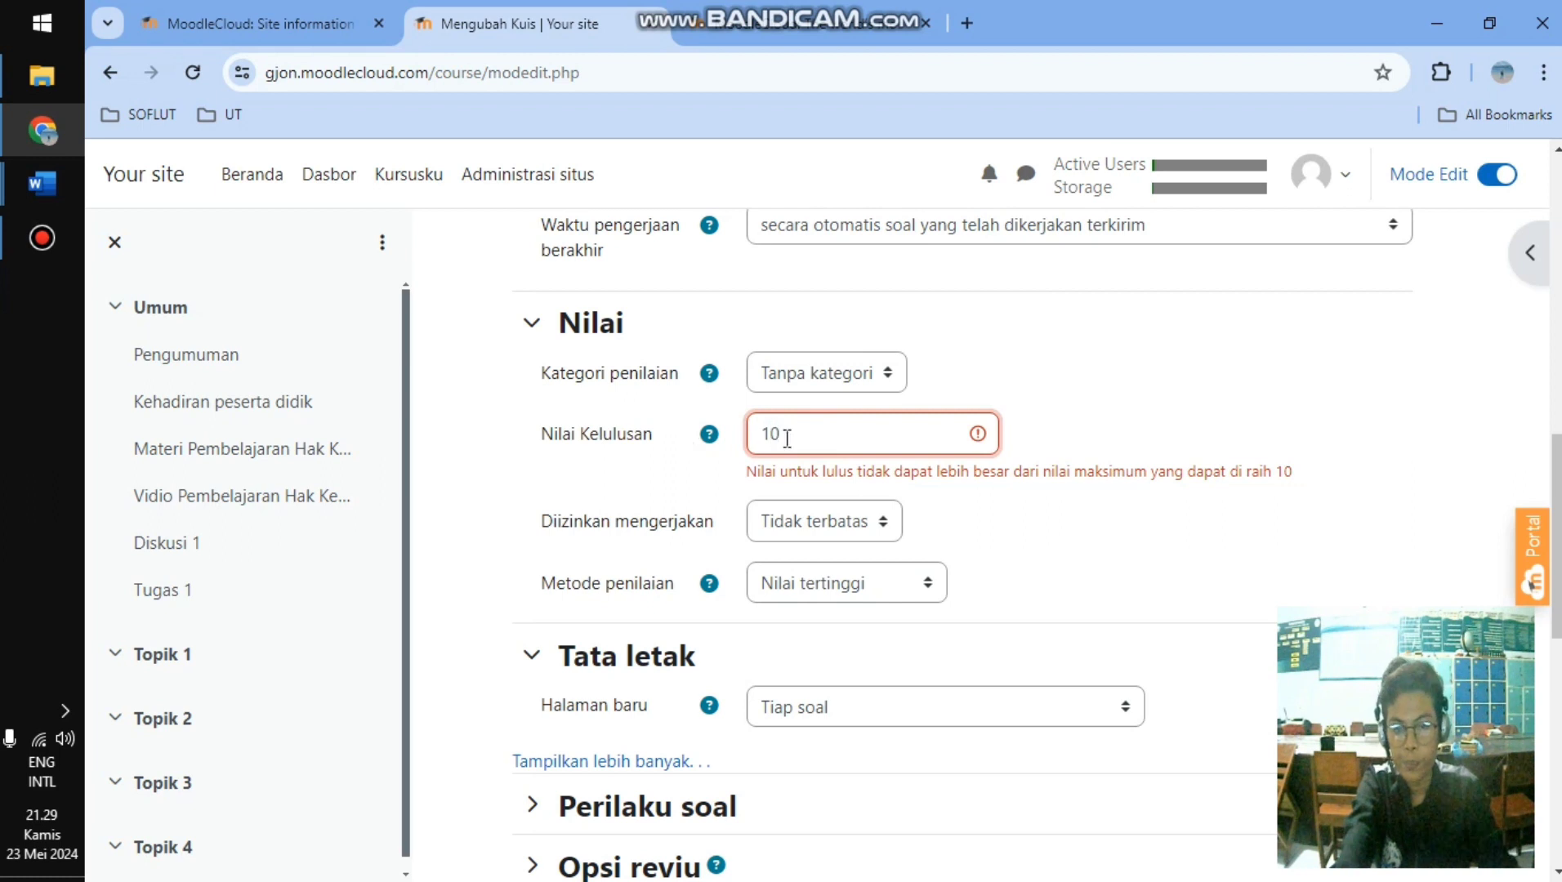
scroll(809, 470, down, 10)
click(858, 735)
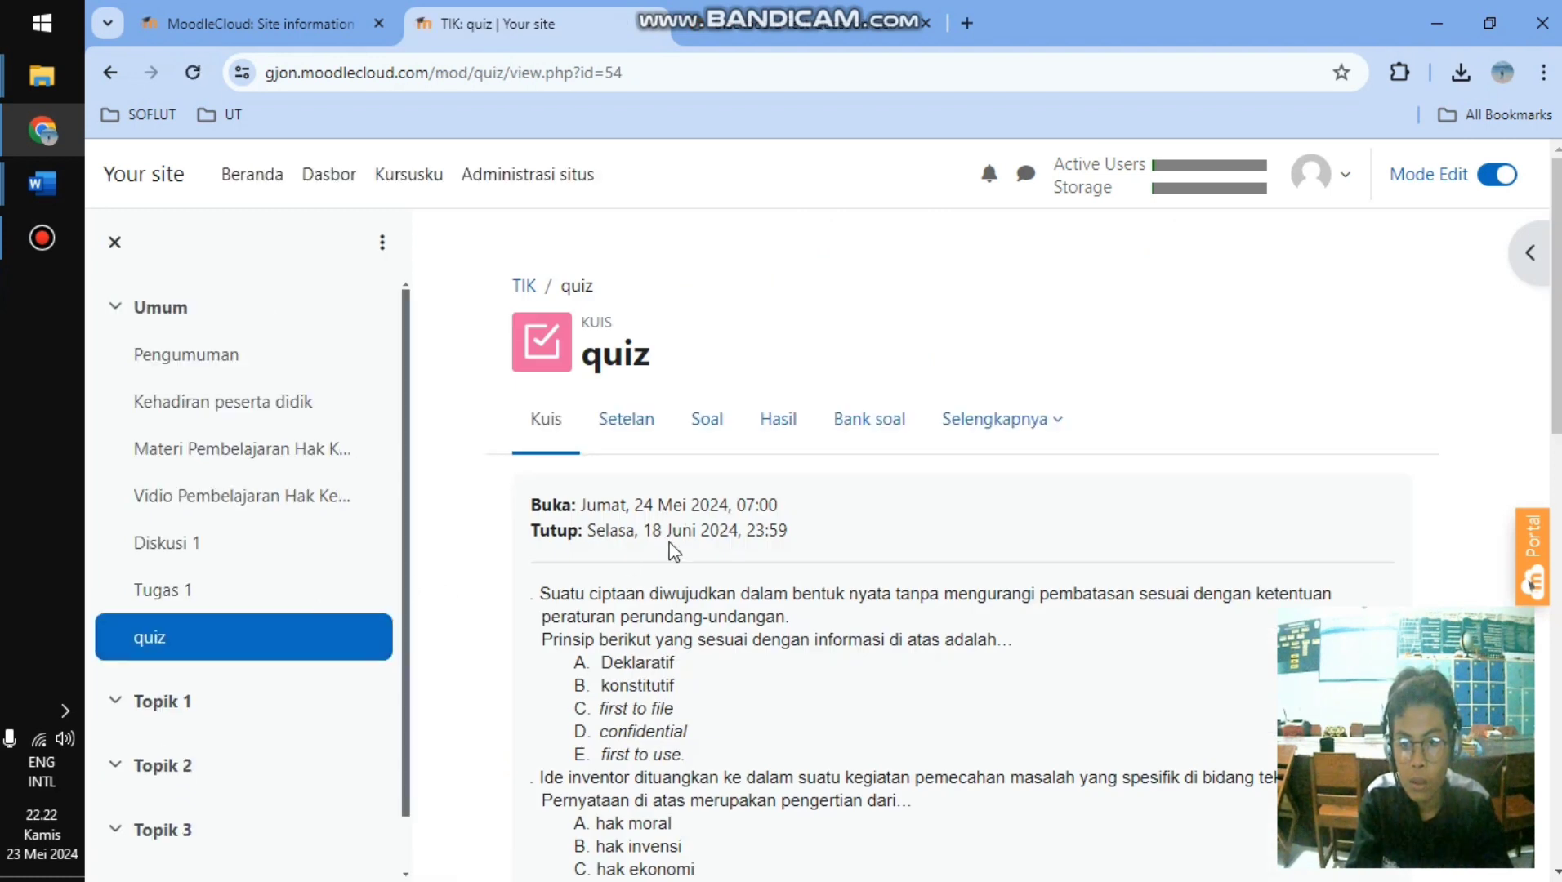
- Open the question import page (Impor) in the quiz's Bank soal and choose Blackboard as the file format
scroll(671, 552, down, 5)
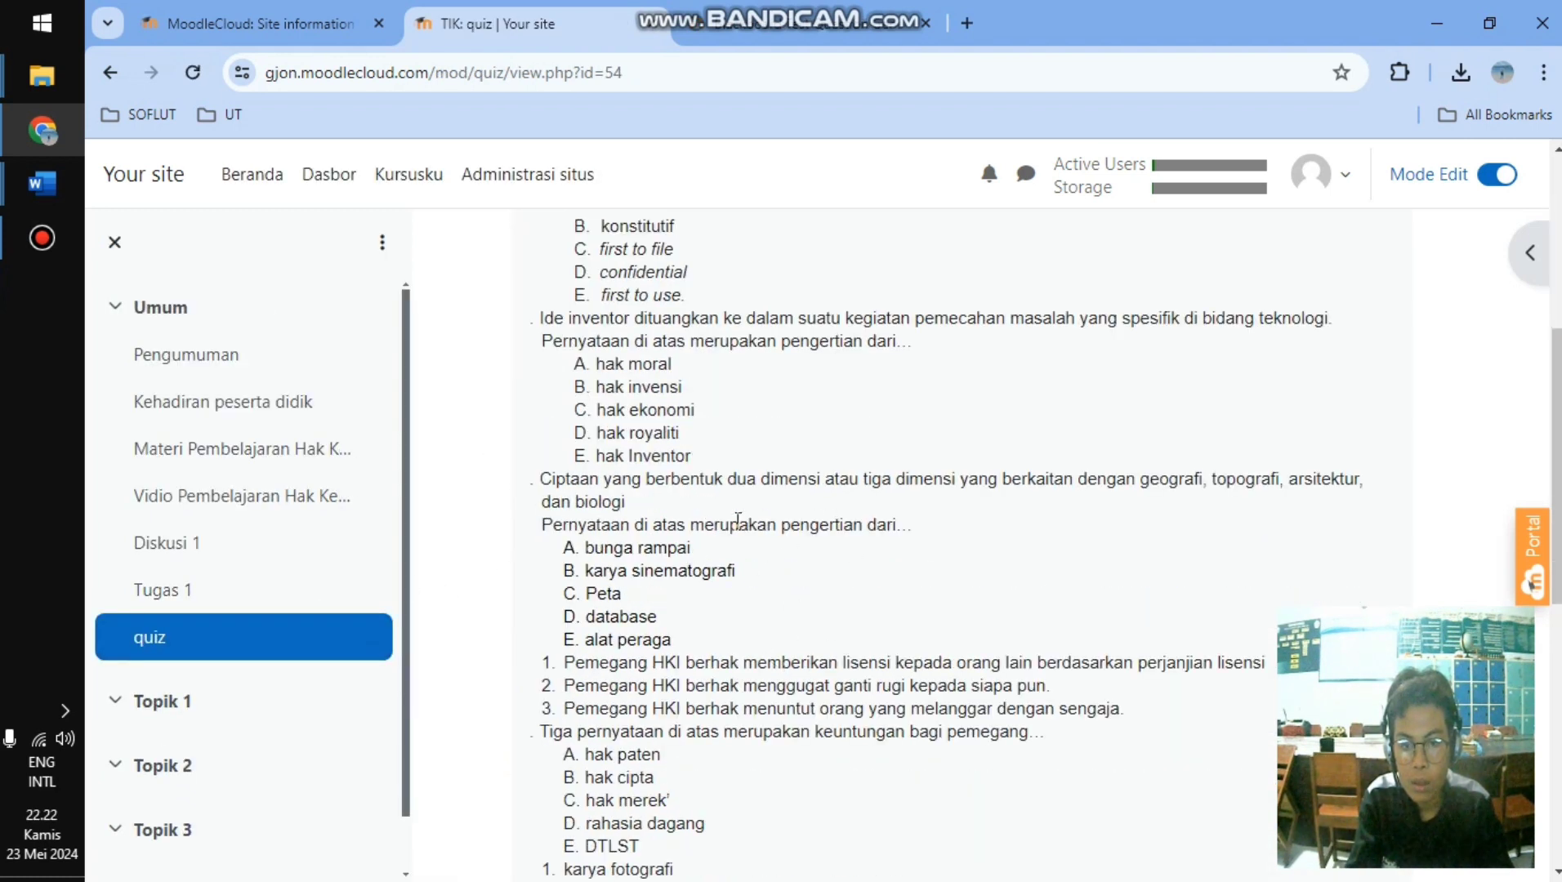
scroll(738, 519, down, 8)
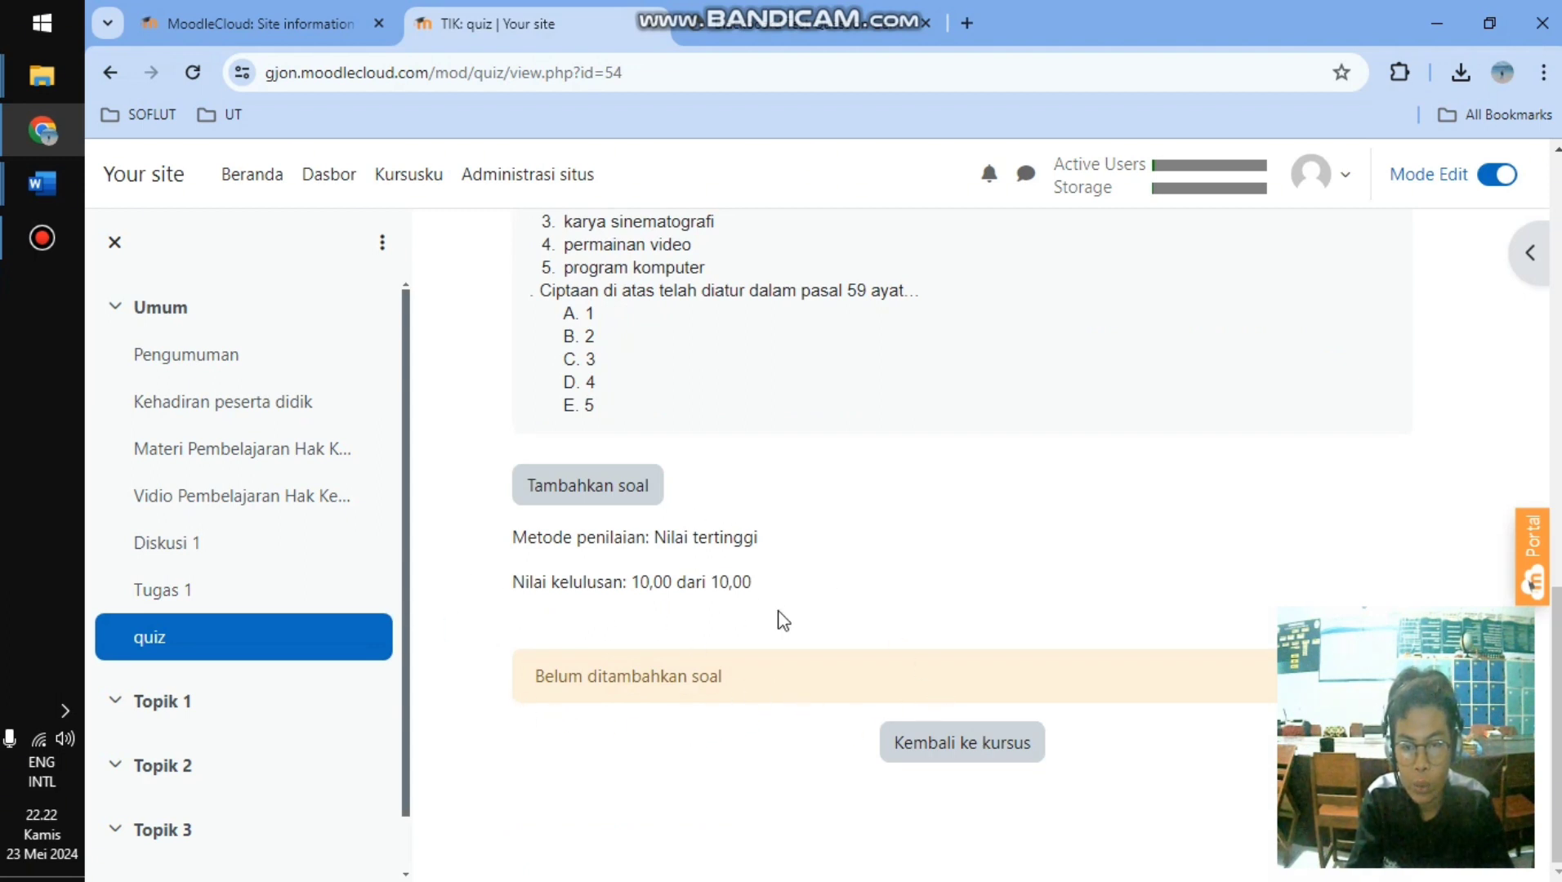
scroll(781, 616, up, 11)
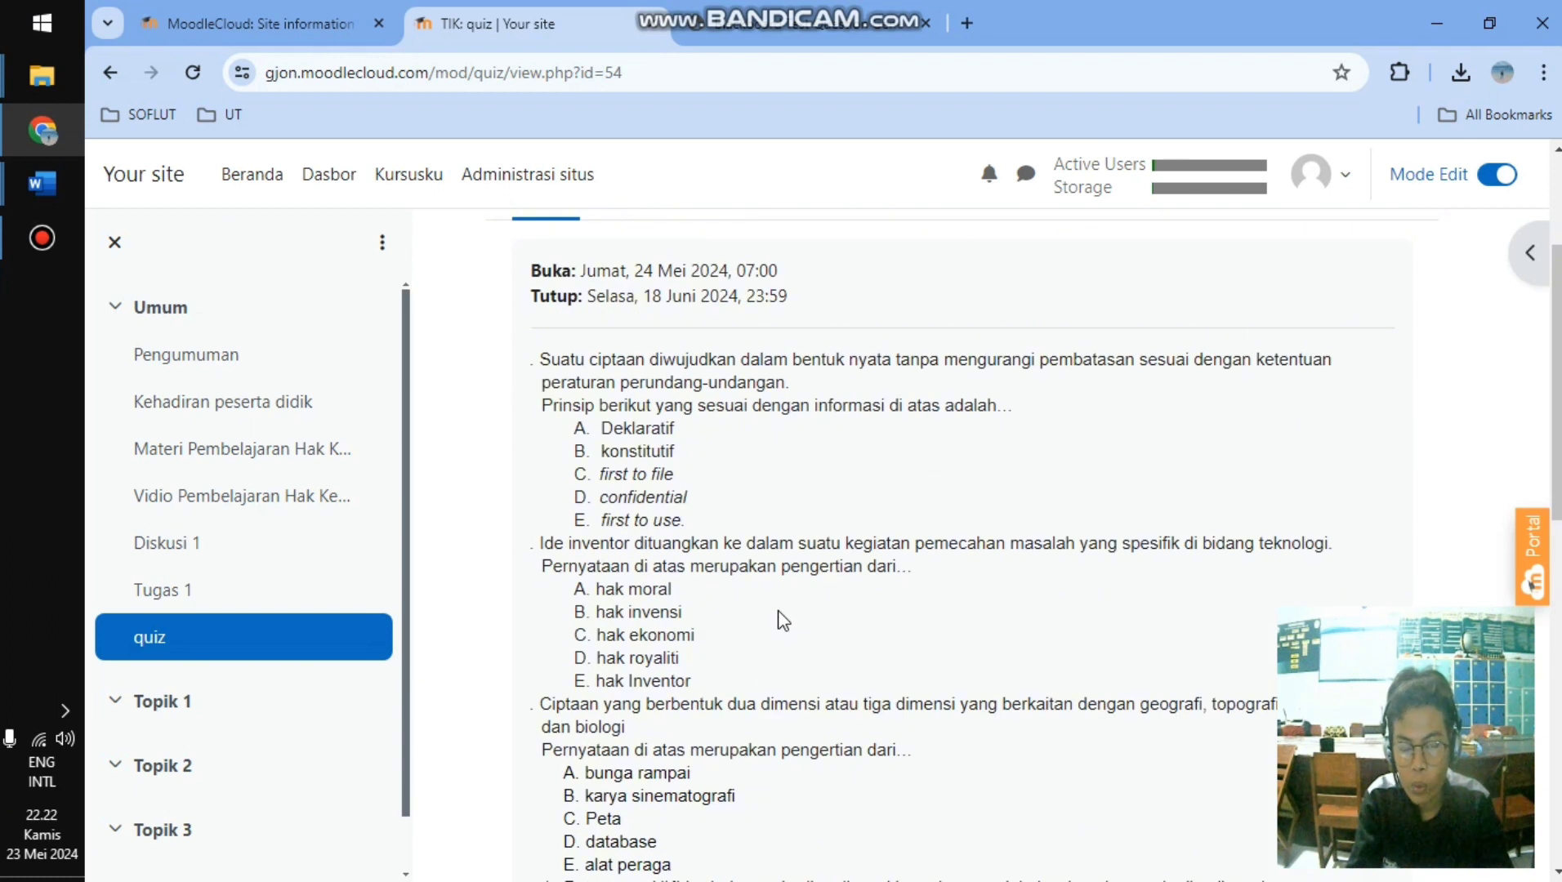
scroll(860, 603, up, 3)
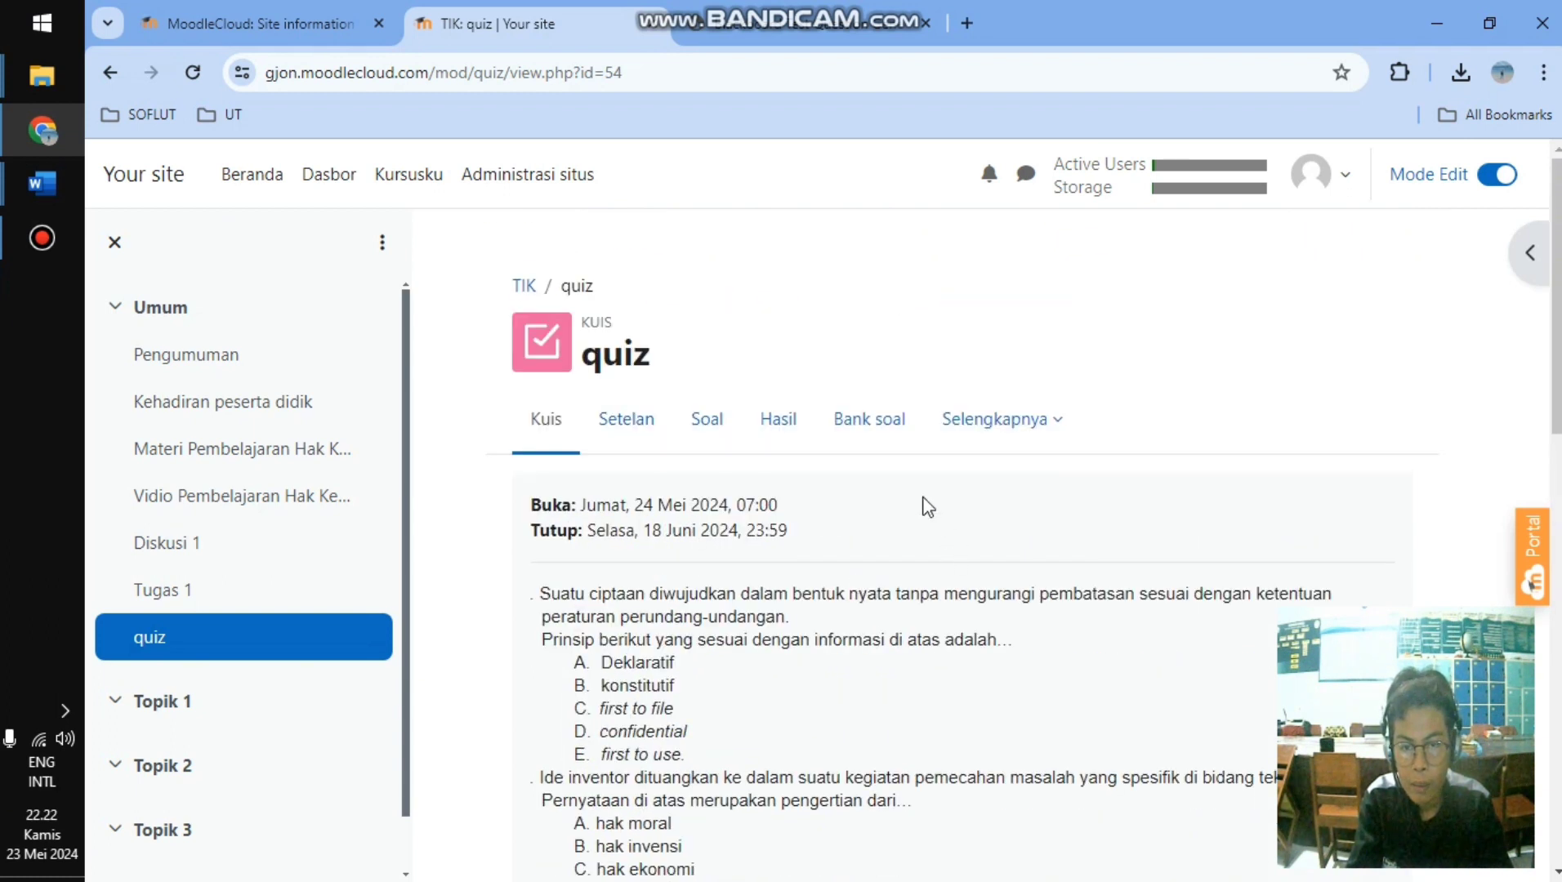
click(852, 430)
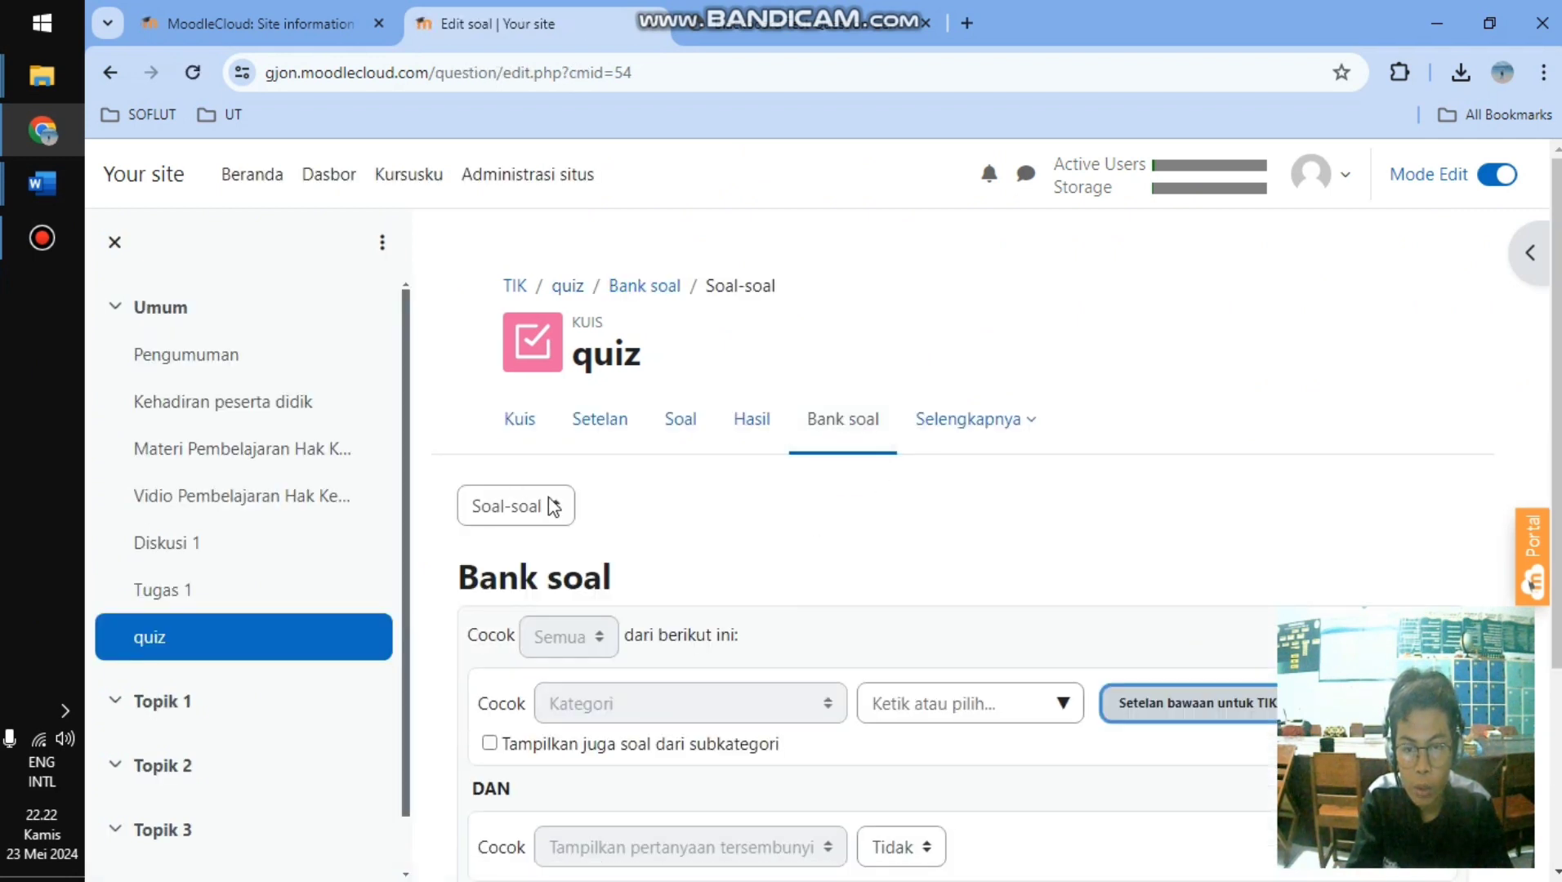
click(556, 506)
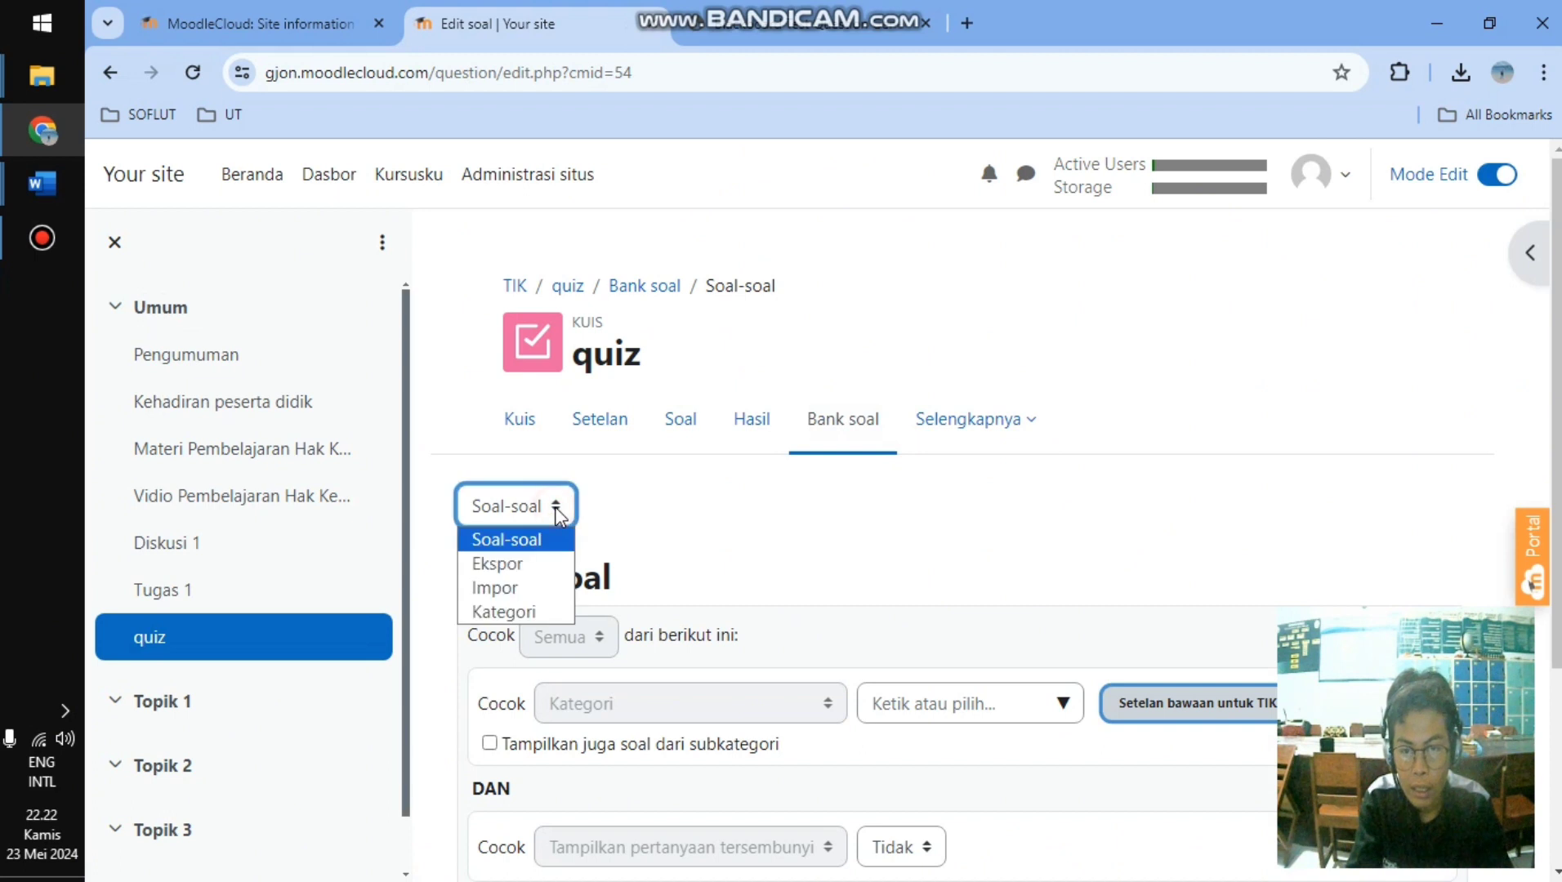
click(511, 582)
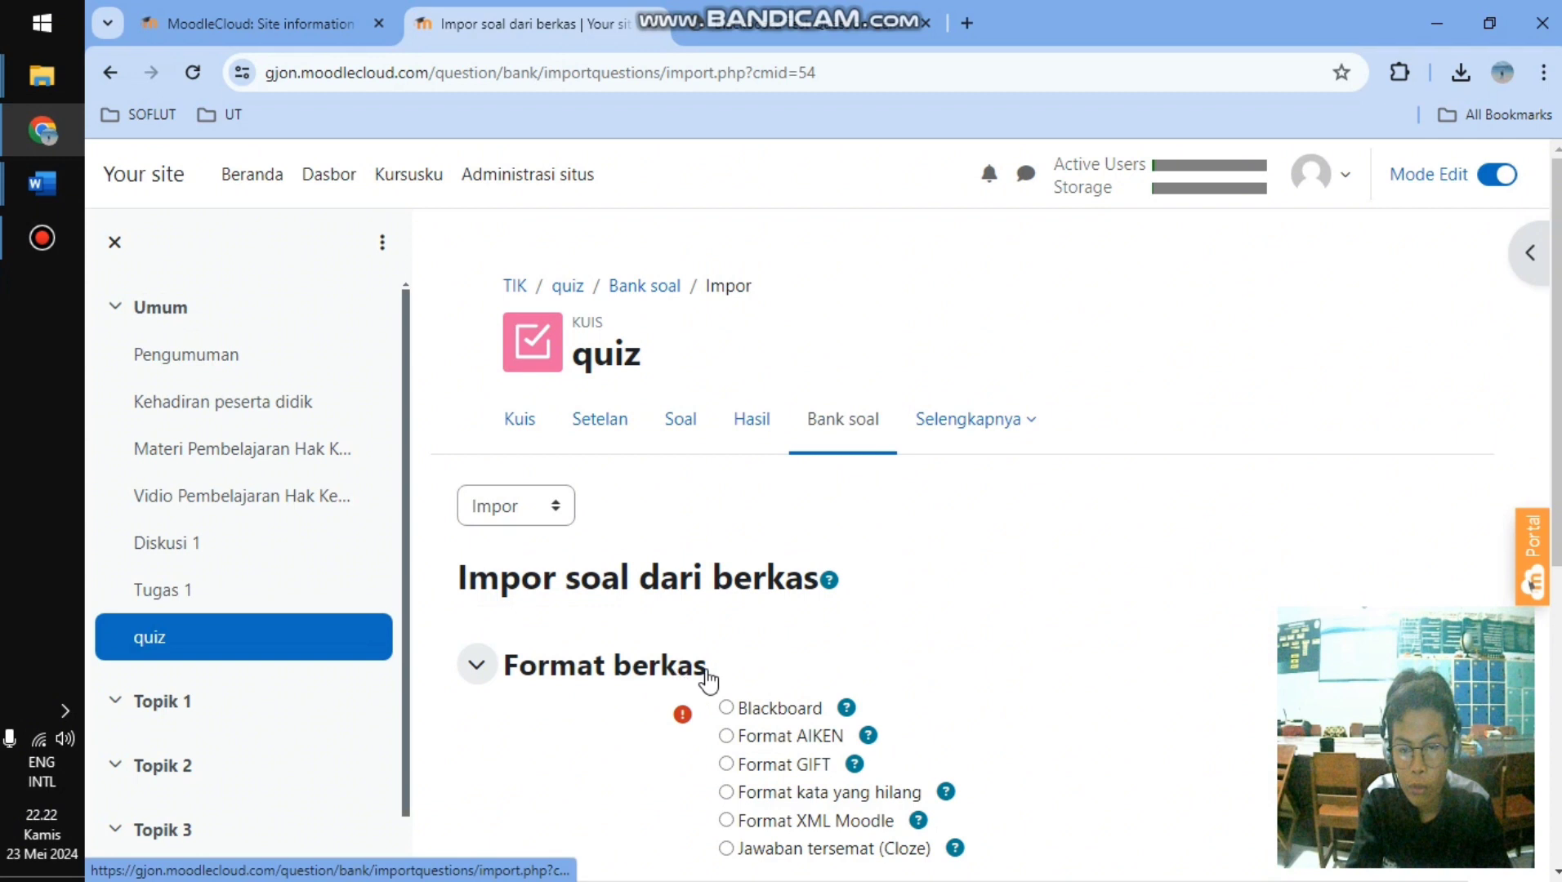
click(735, 711)
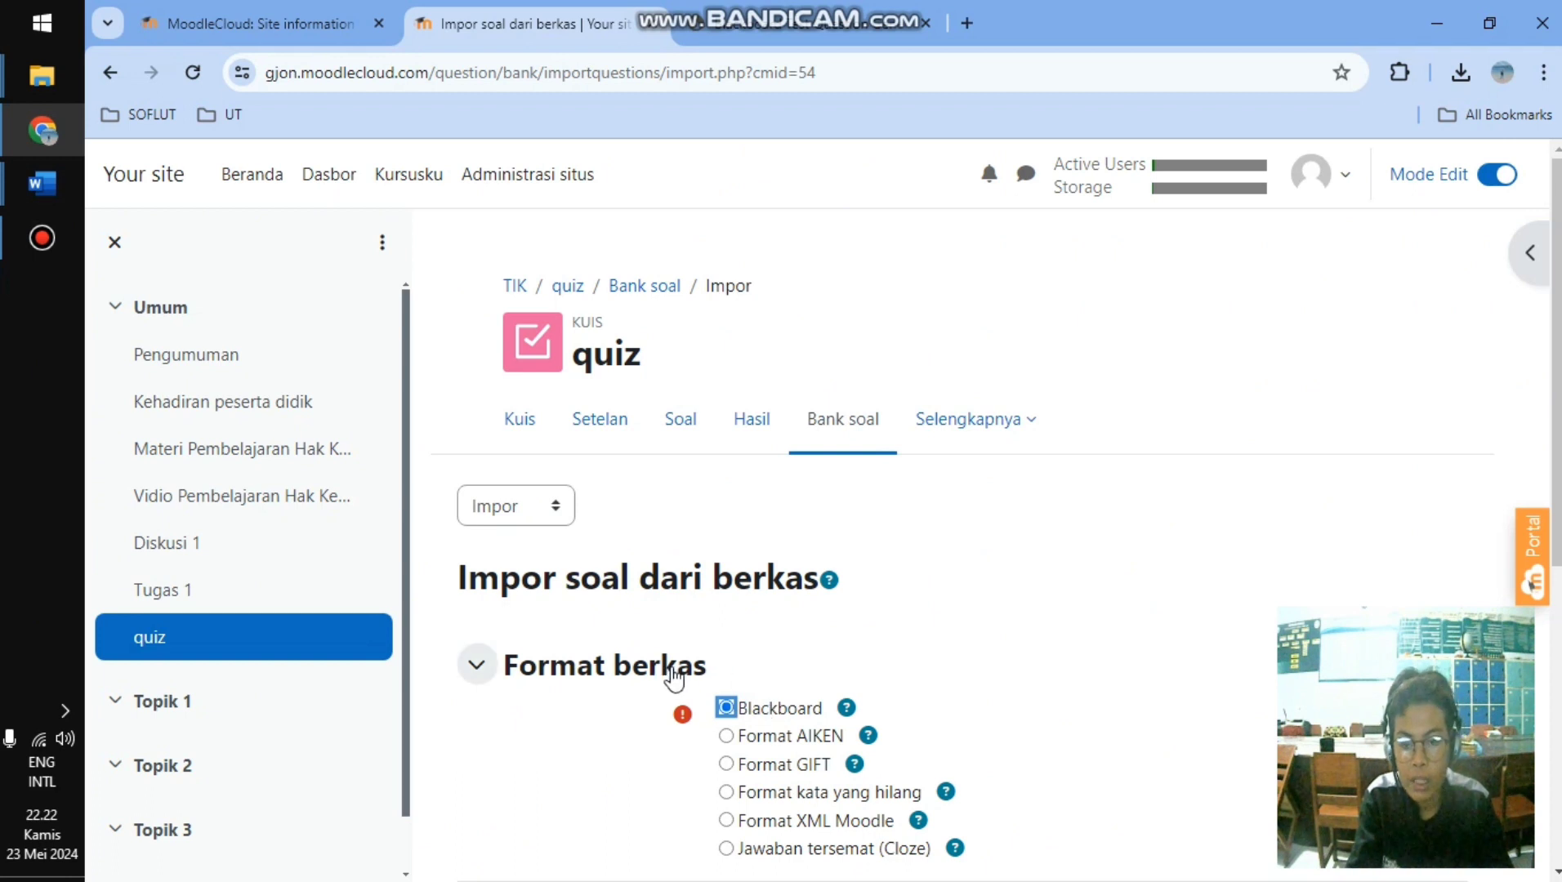
- Check the Blackboard Test Generator page in the browser and return to the question import form
click(808, 12)
scroll(842, 440, up, 10)
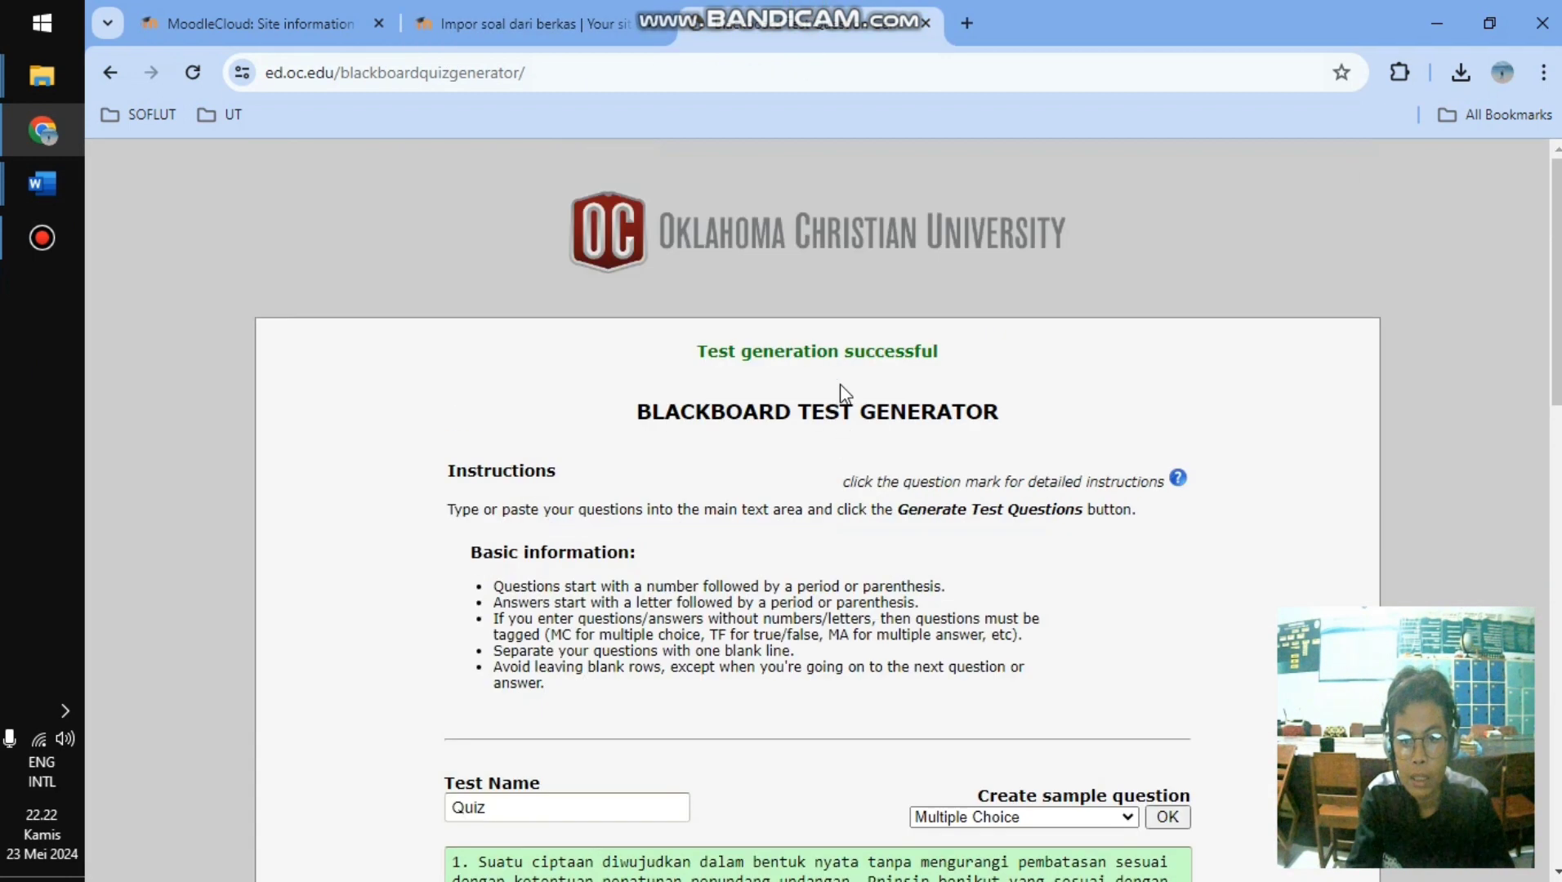
click(498, 18)
scroll(898, 572, down, 1)
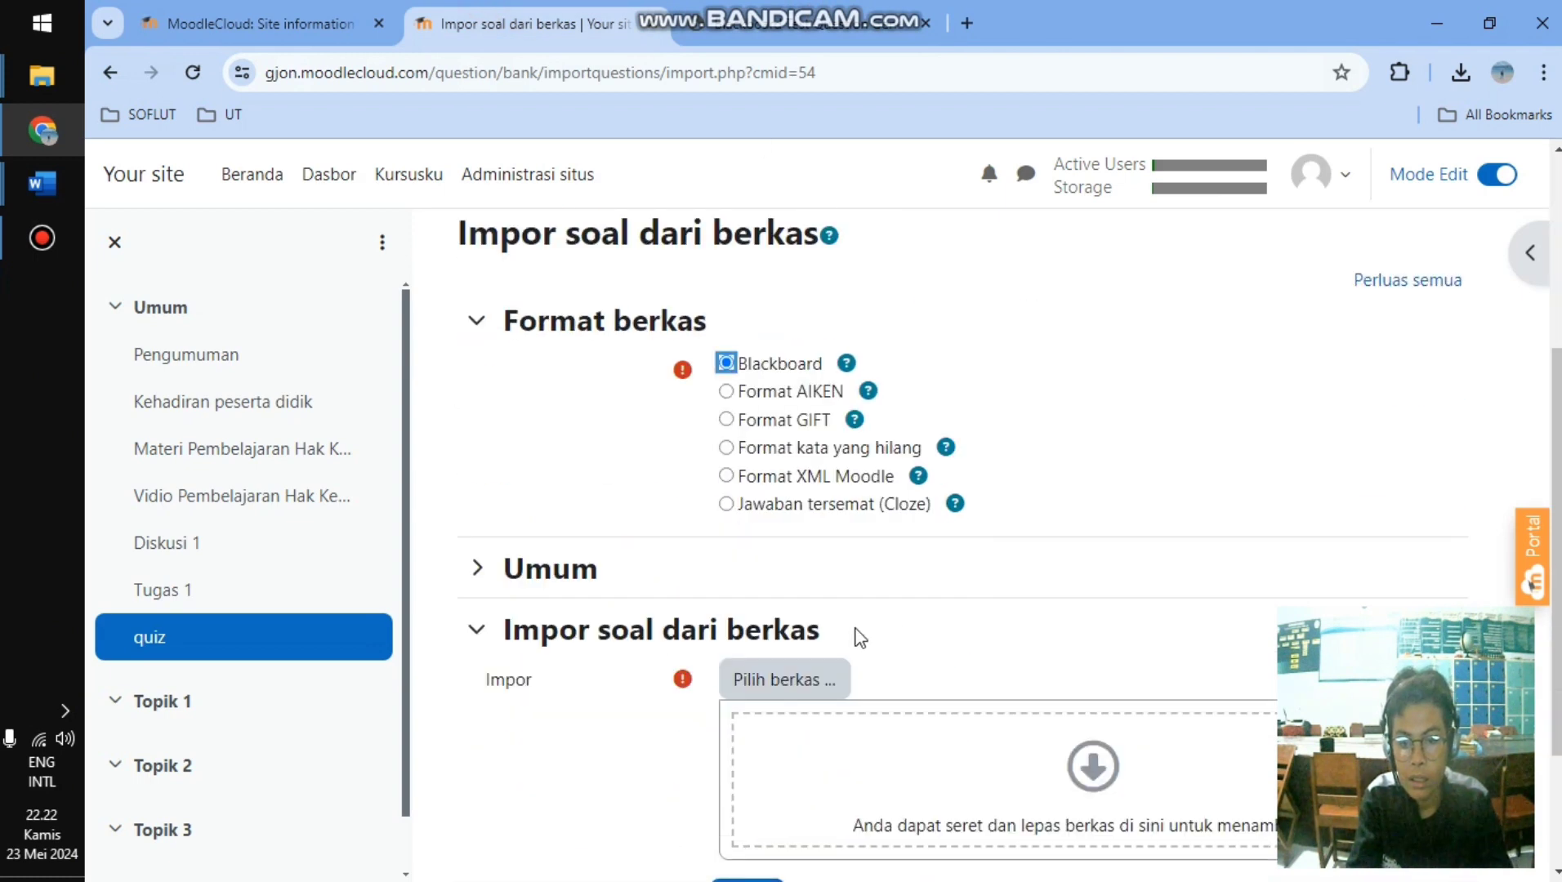
- Upload the archive Quiz.zip from the Downloads folder as the import file and import its questions
click(778, 686)
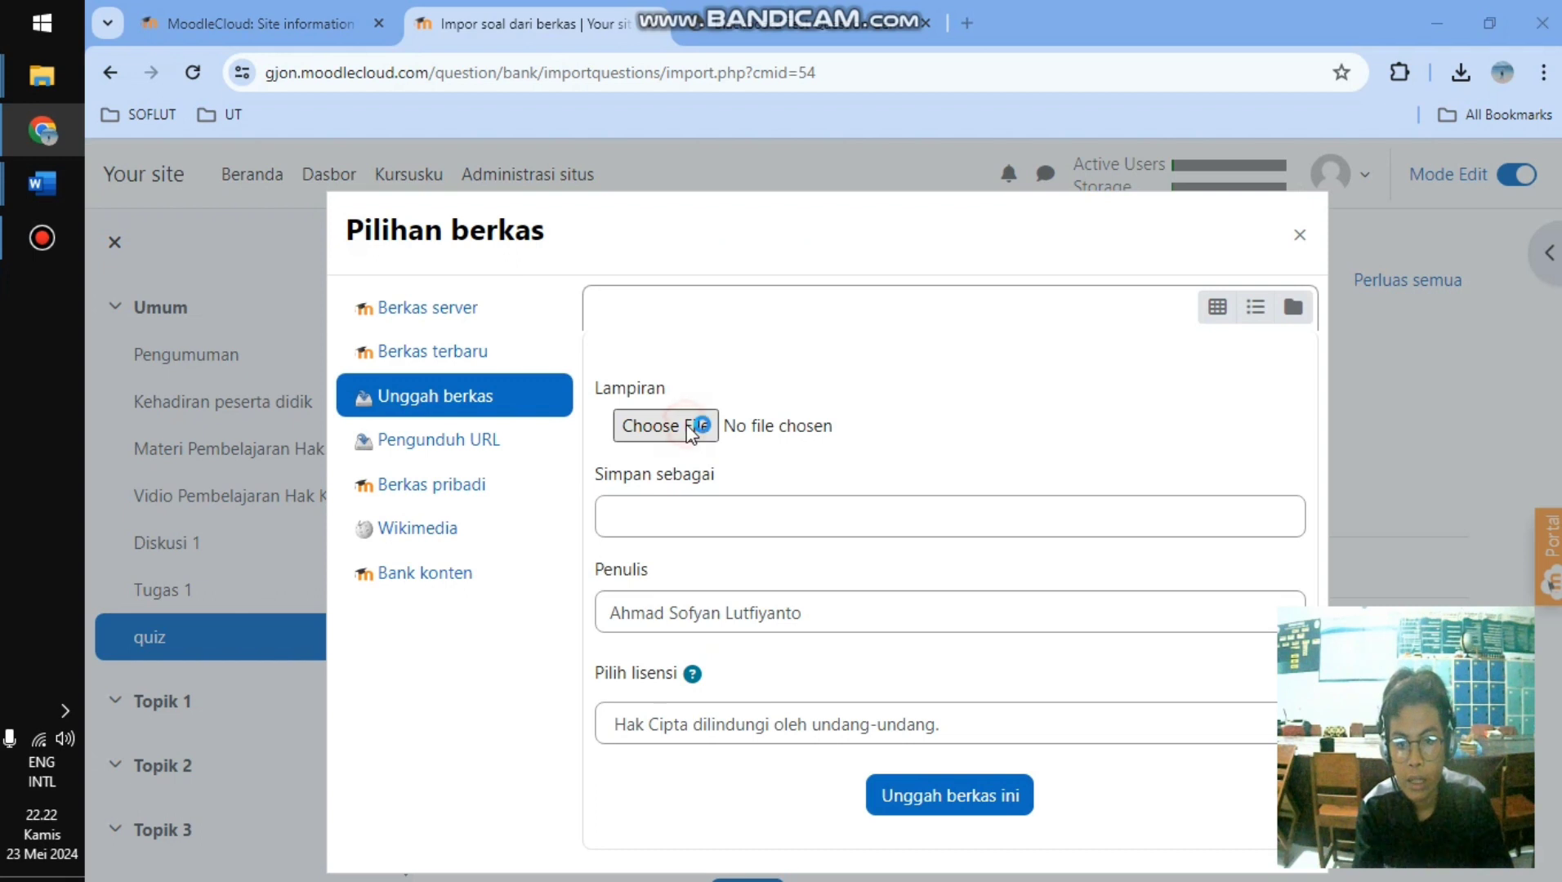
click(686, 425)
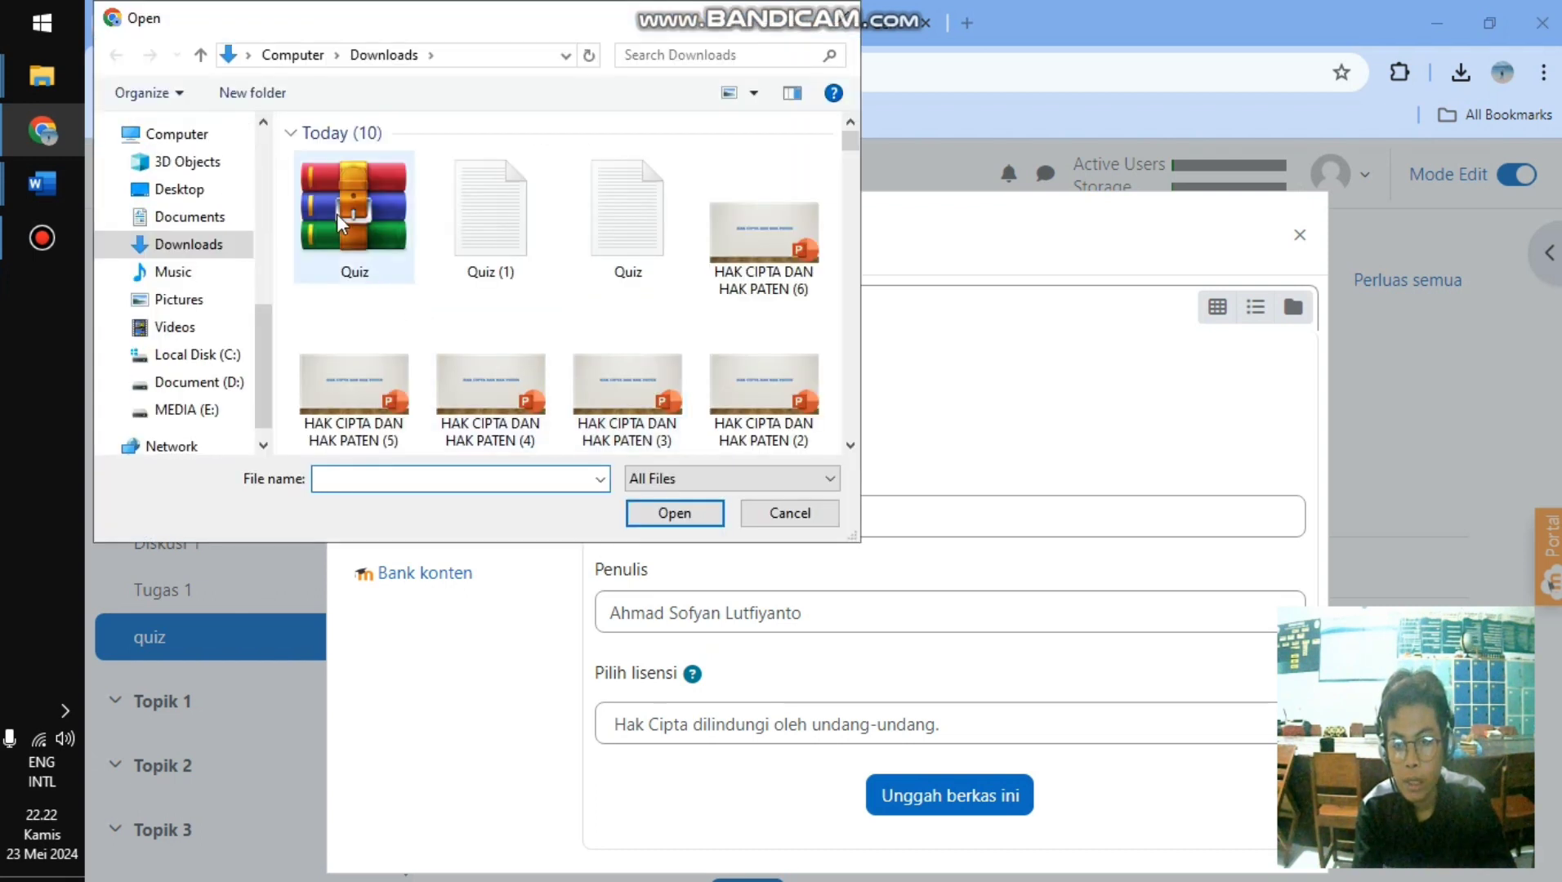
click(336, 213)
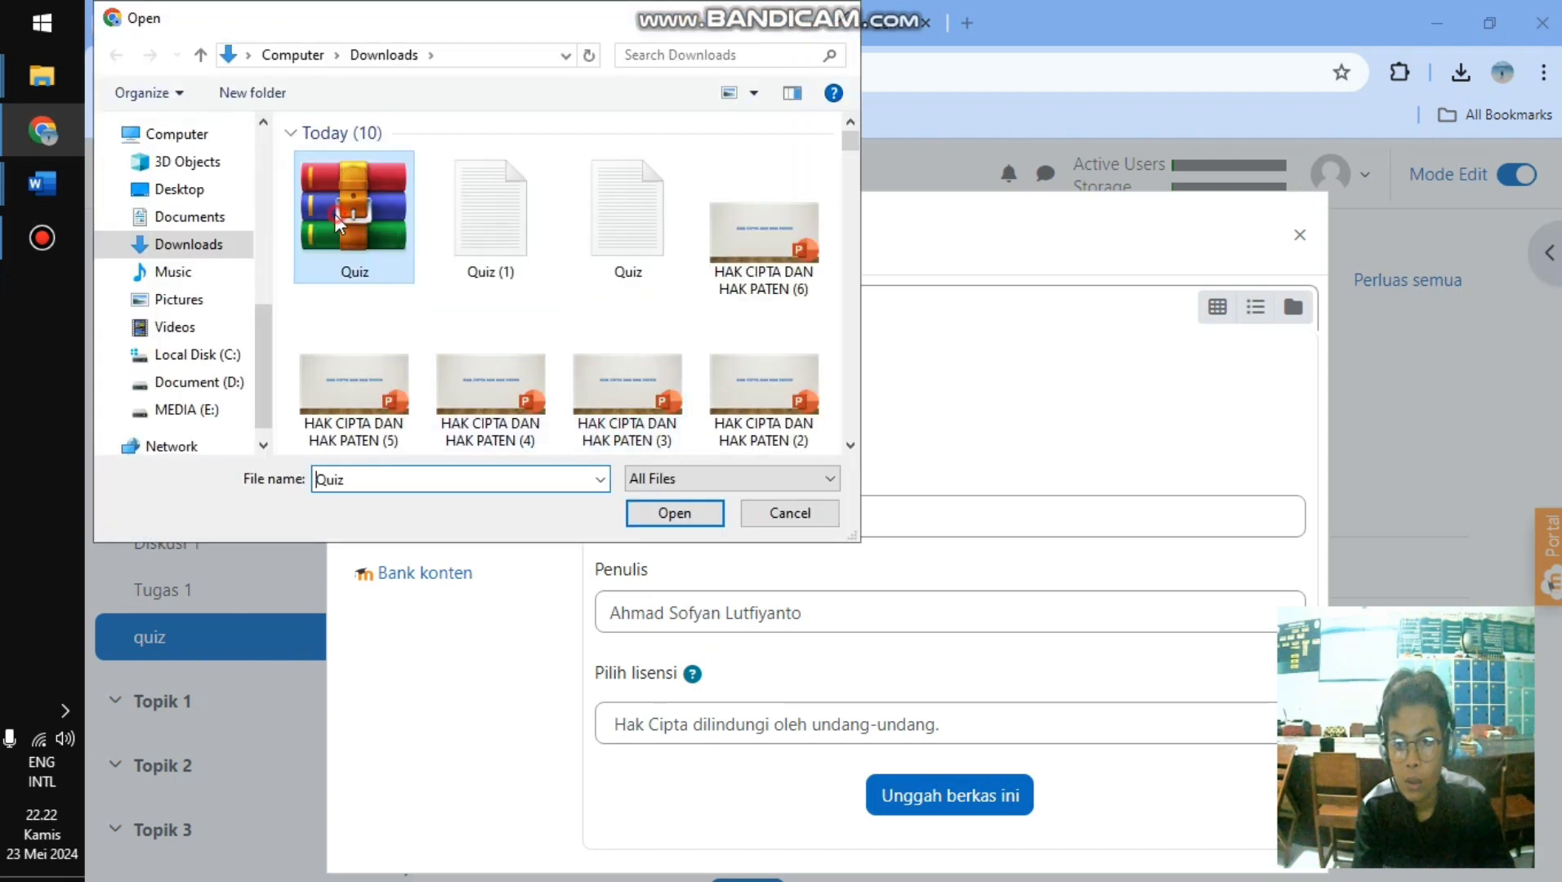
click(681, 520)
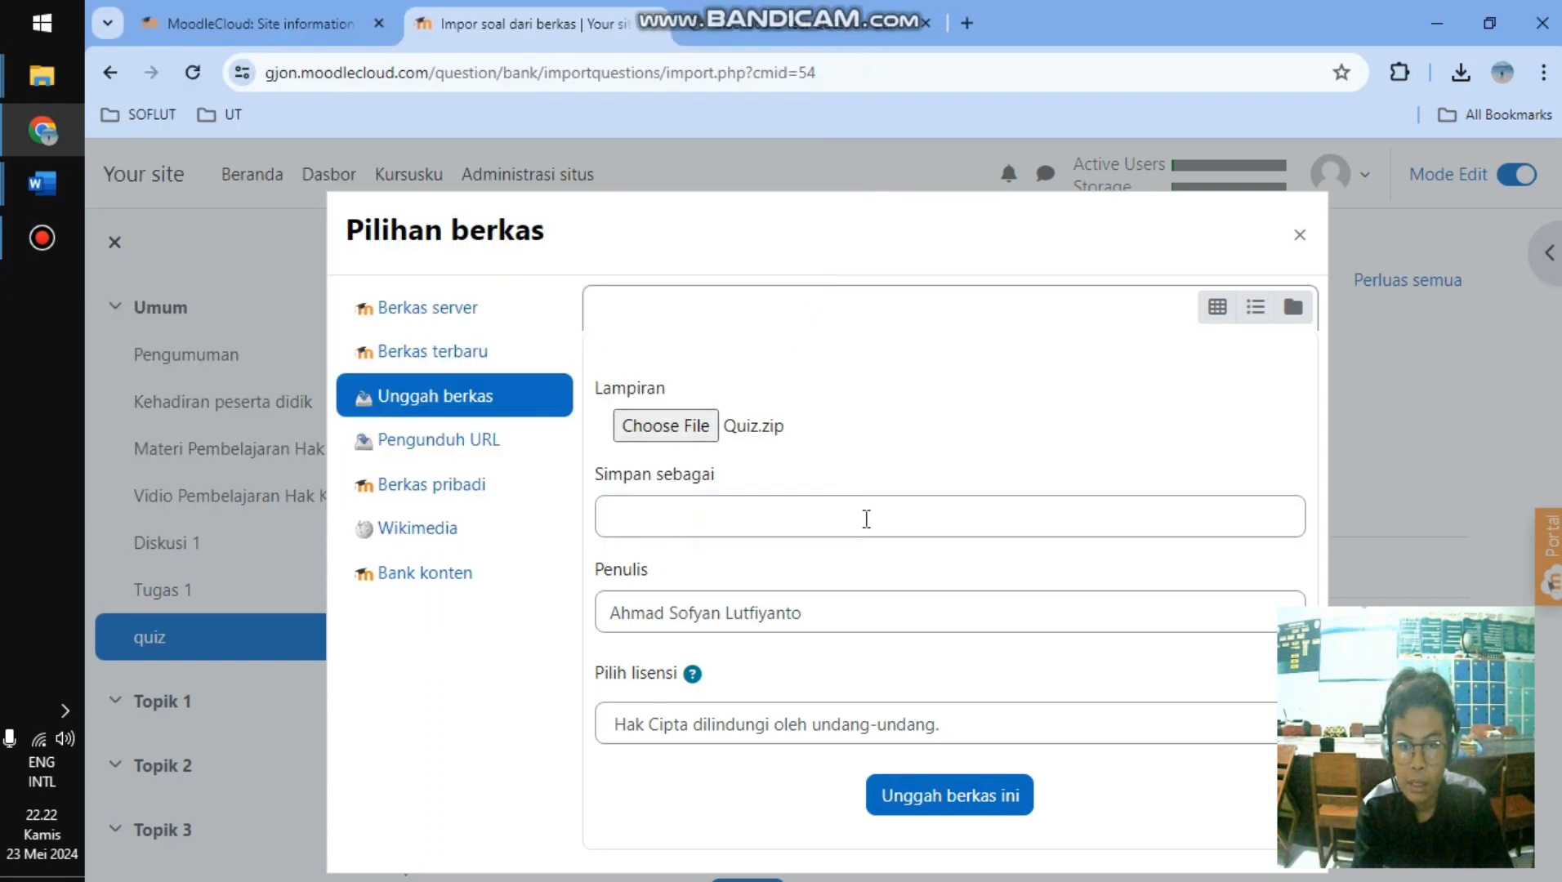
click(912, 805)
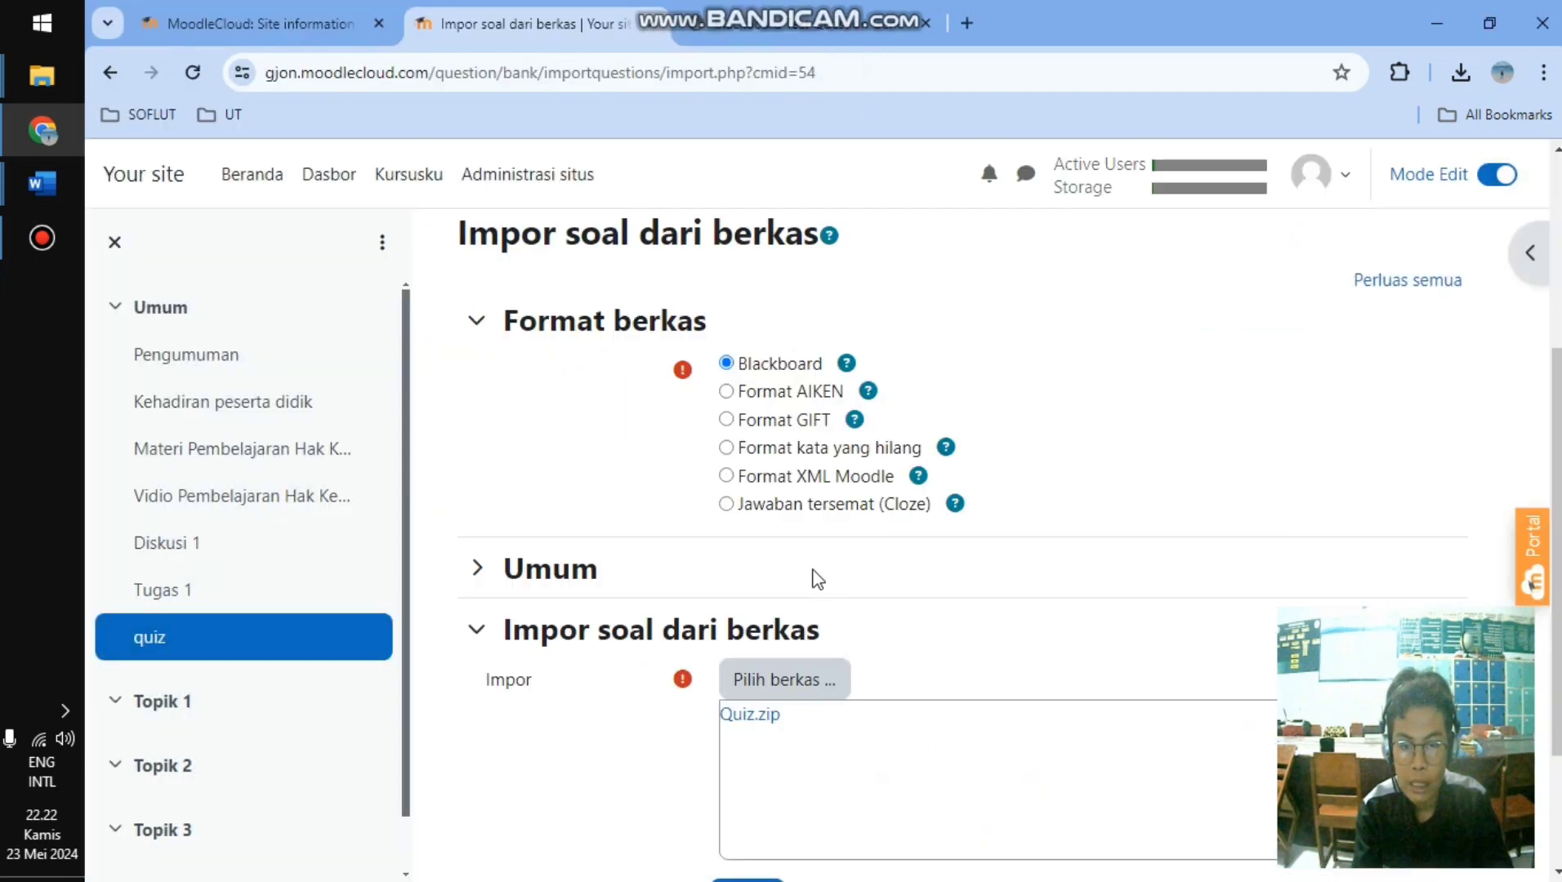
scroll(866, 556, down, 2)
click(746, 708)
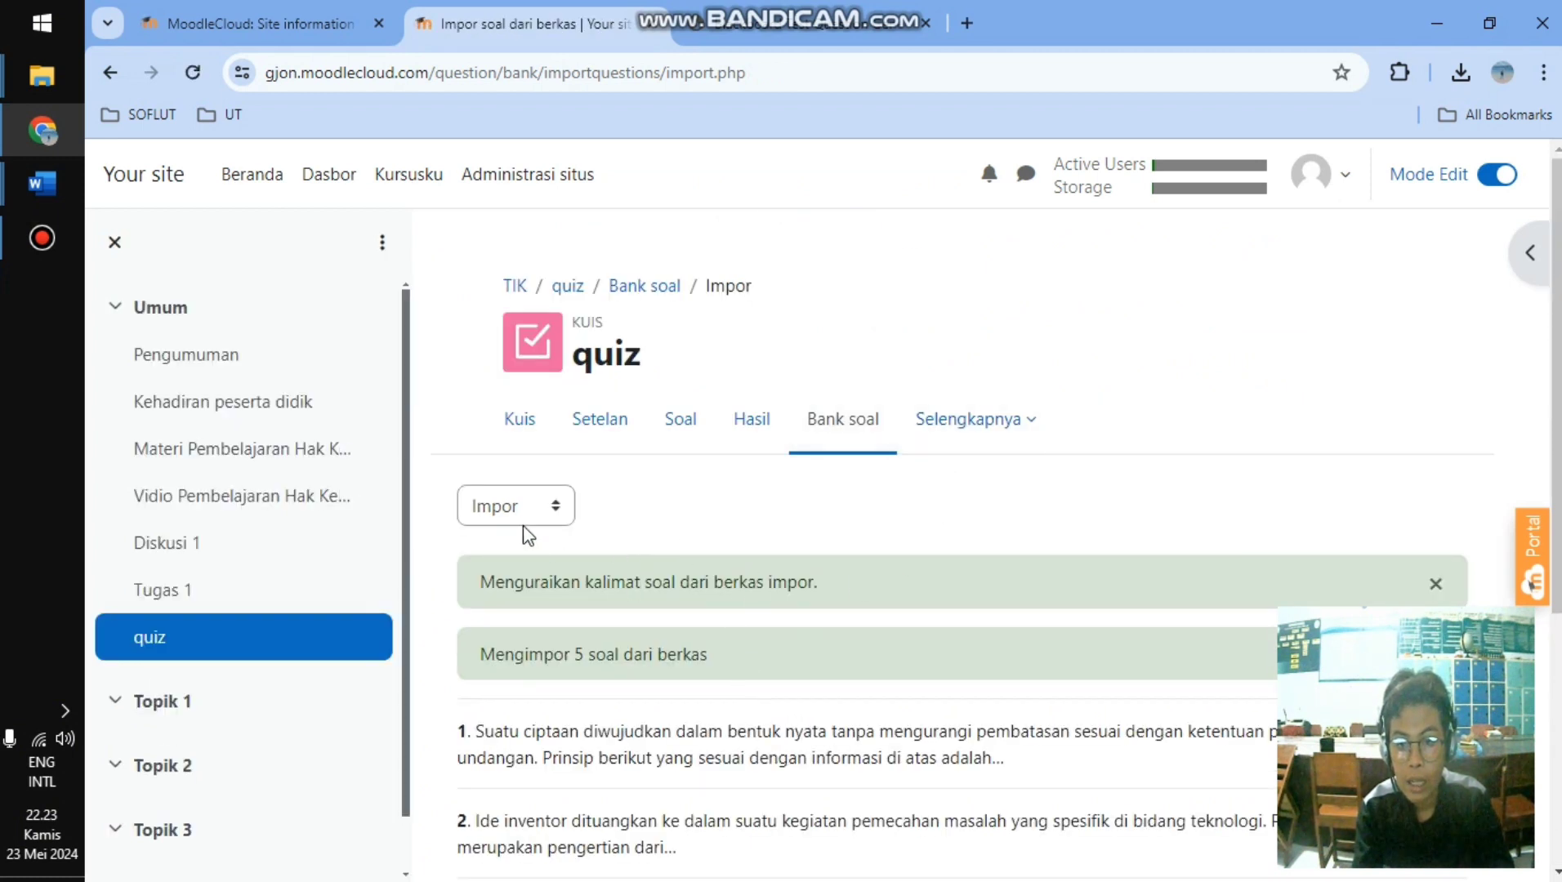
- Review the imported questions and open the INFORMATIKA KELAS XI course from the site's home page
scroll(701, 470, down, 4)
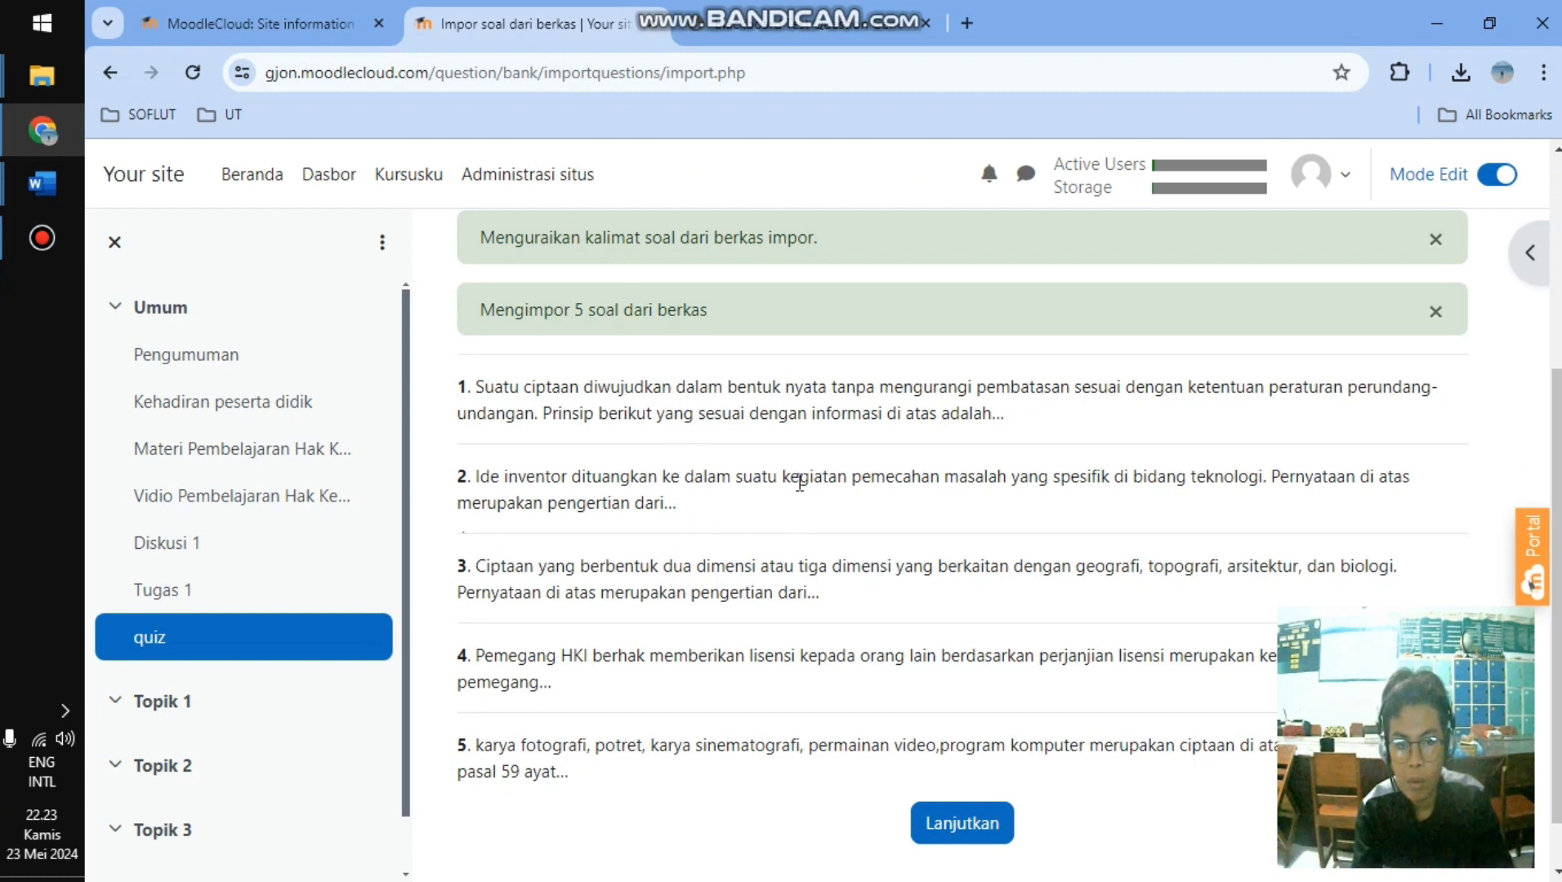
scroll(800, 483, up, 4)
scroll(762, 500, down, 5)
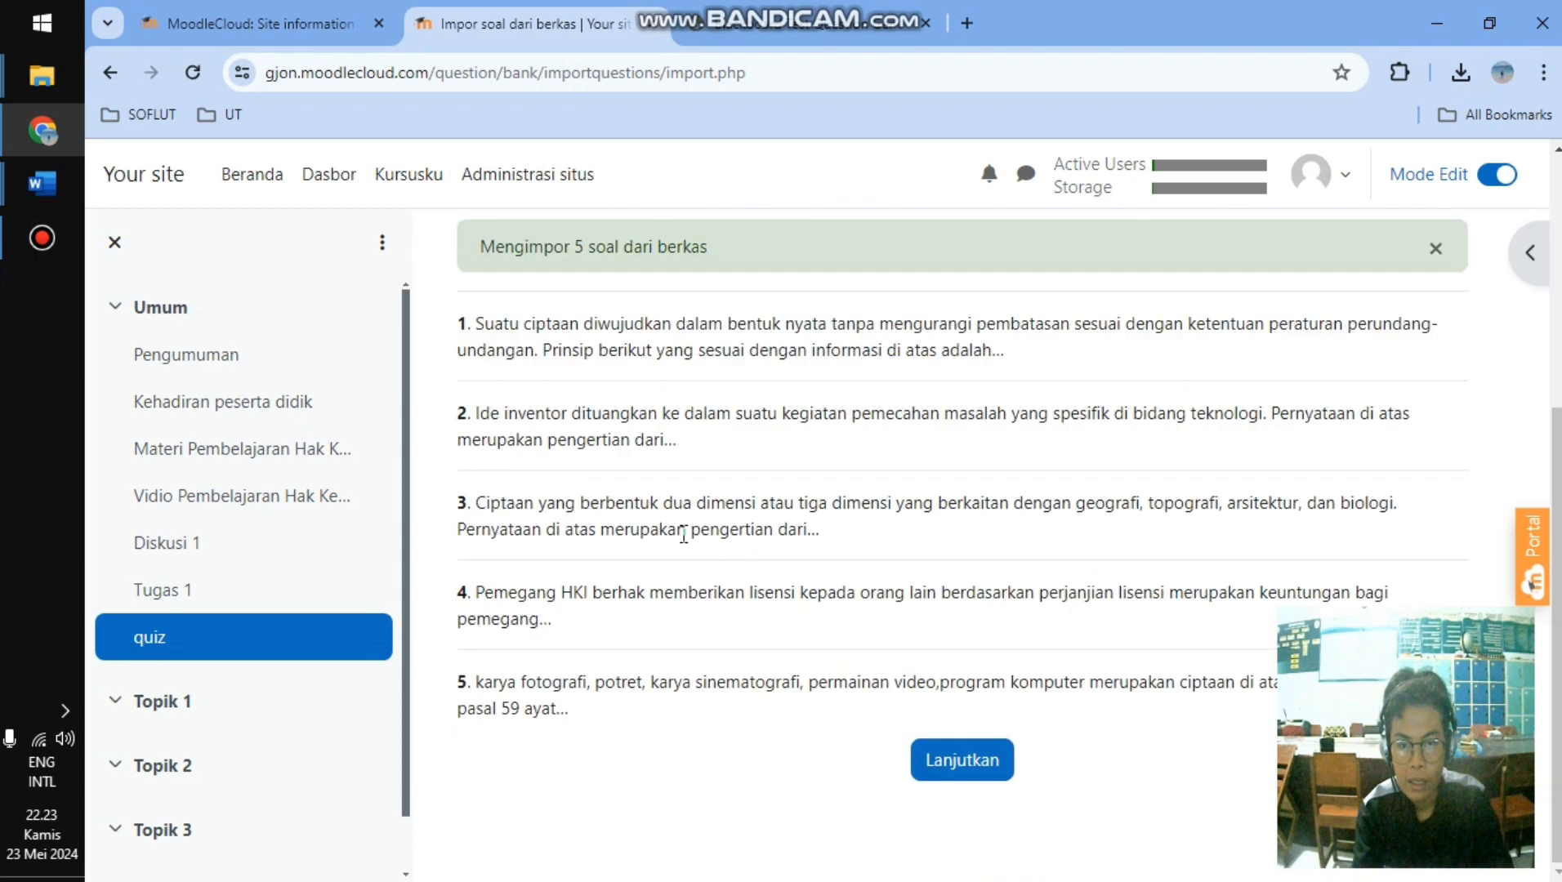
scroll(486, 523, up, 4)
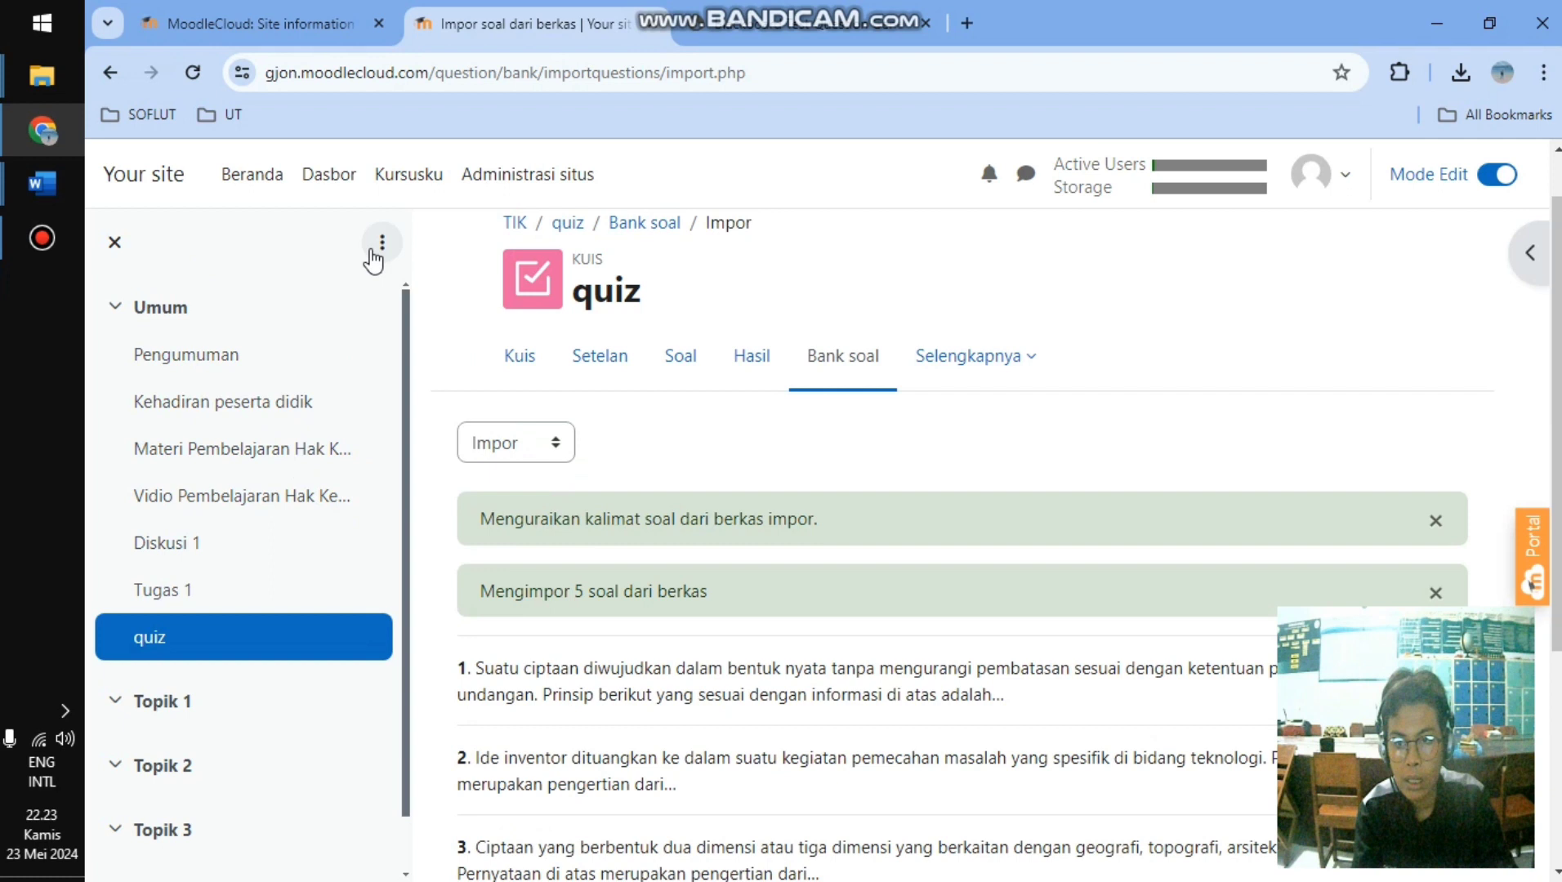
click(250, 182)
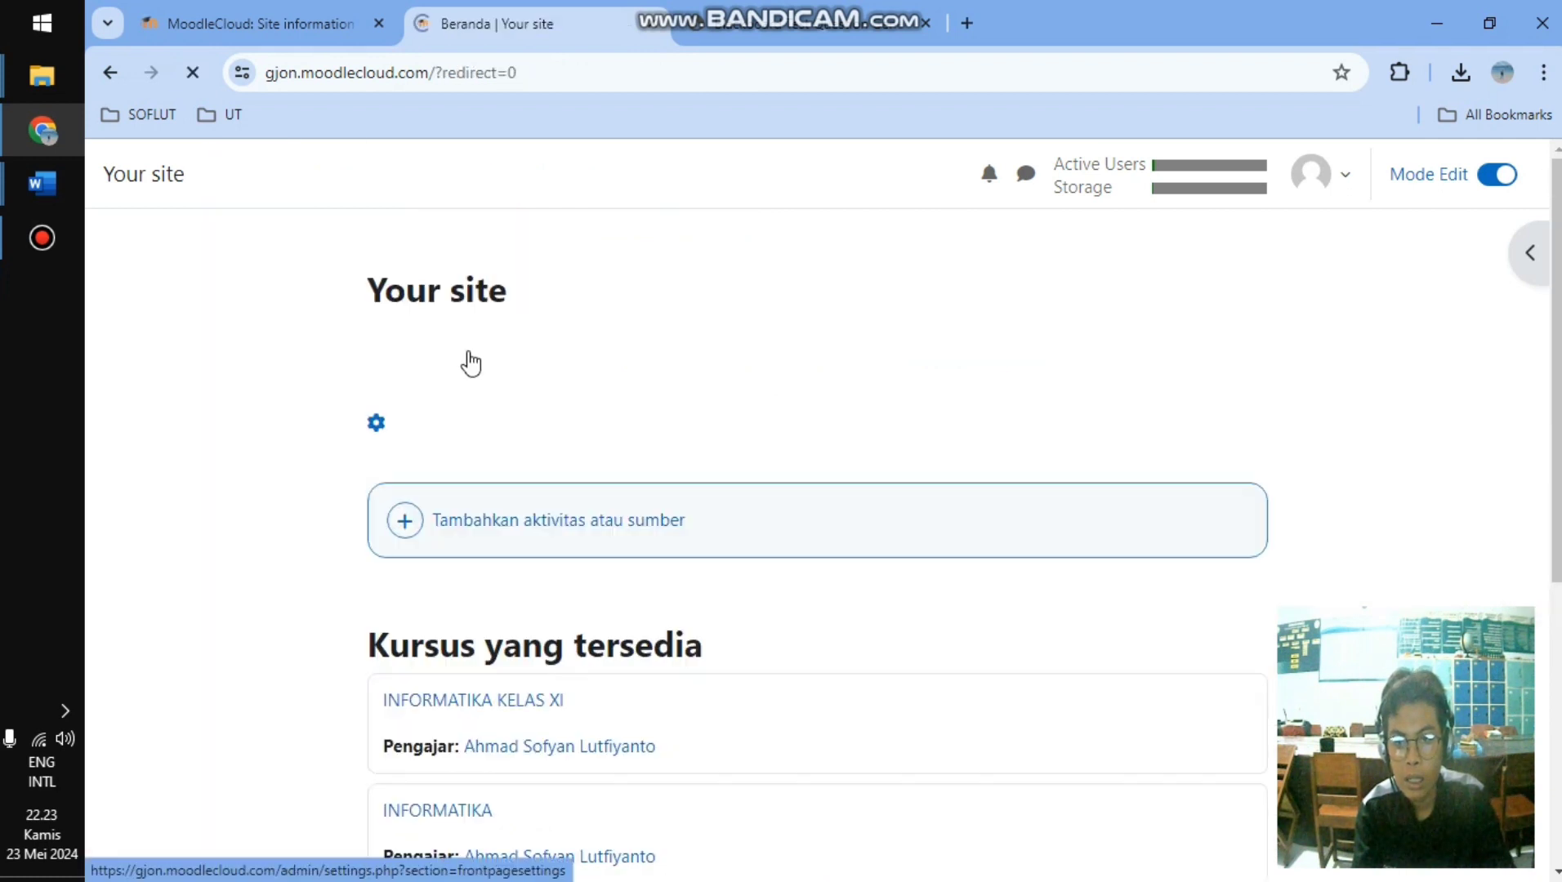
click(523, 701)
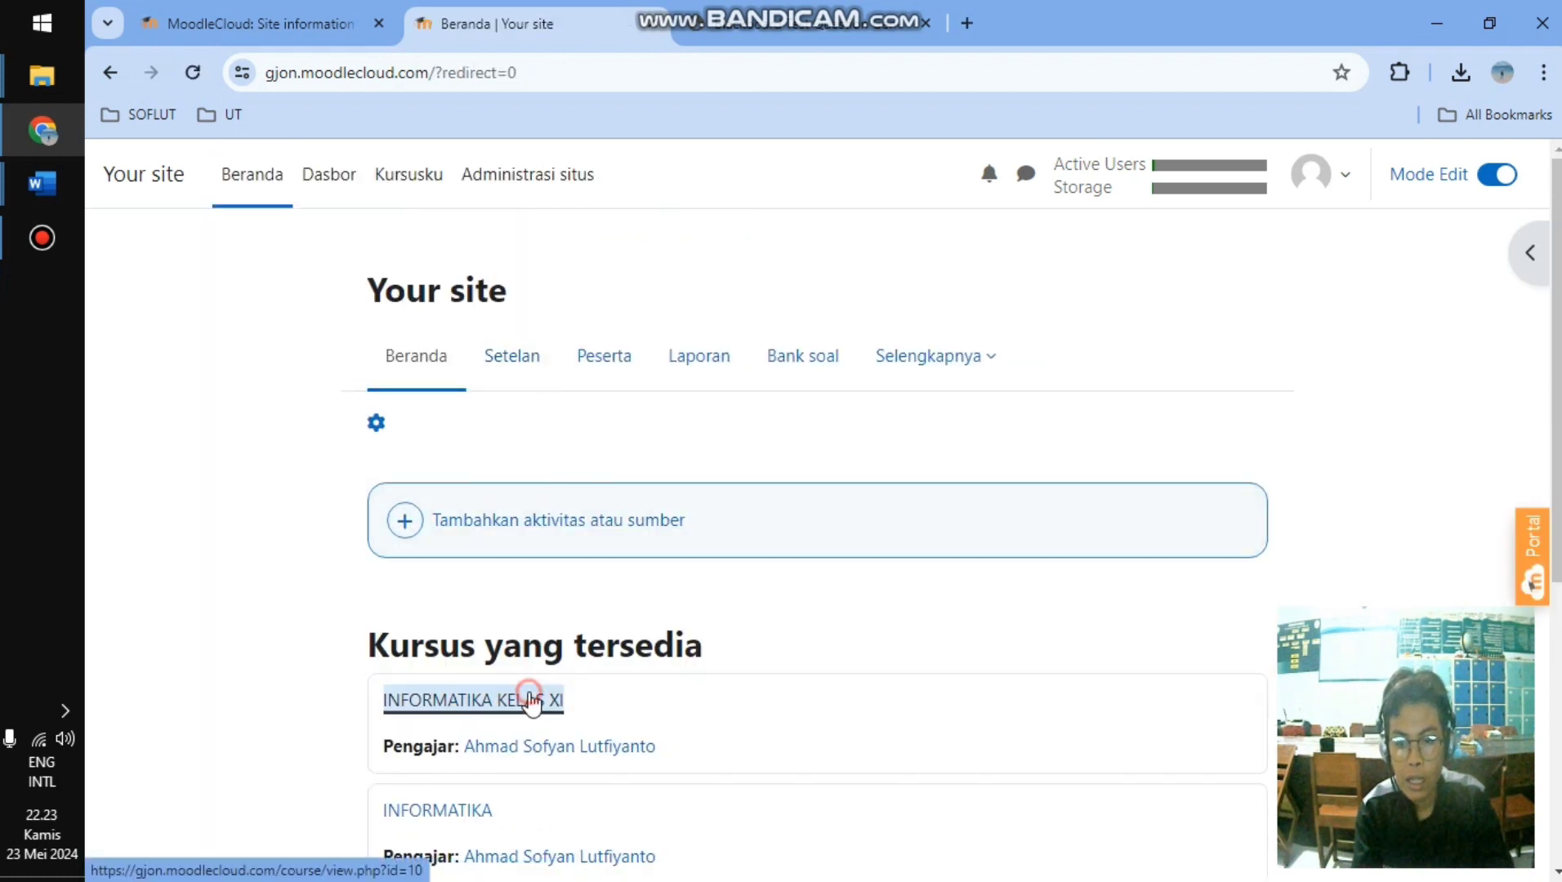